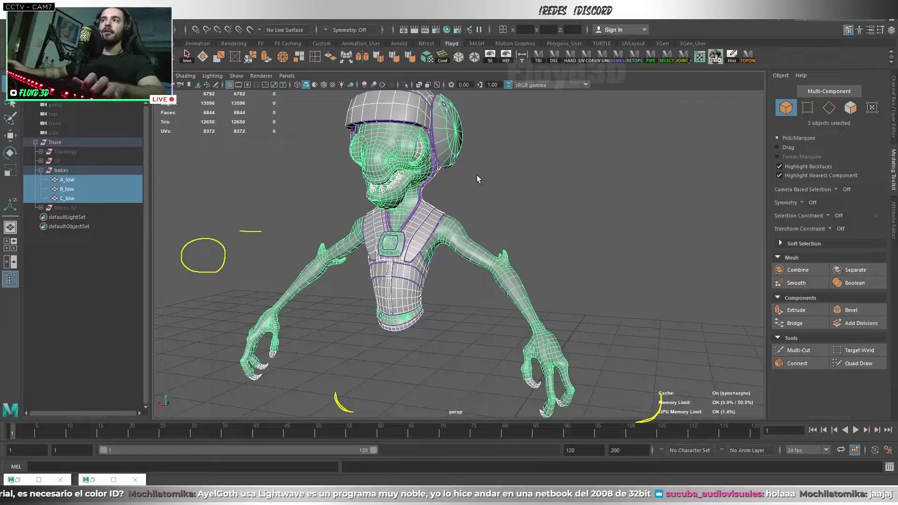
Inspect B_low, deselect it, and orbit out to frame the whole low-poly Truce character.
{"action": "scroll", "coordinate": [453, 237], "scroll_direction": "up", "scroll_amount": 5}
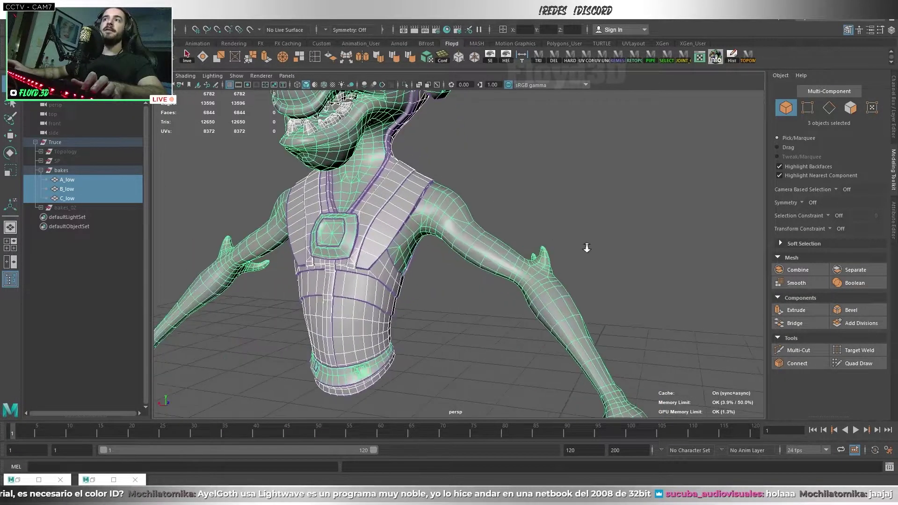
{"action": "left_click", "coordinate": [453, 237]}
{"action": "left_click", "coordinate": [515, 215]}
{"action": "scroll", "coordinate": [515, 214], "scroll_direction": "down", "scroll_amount": 5}
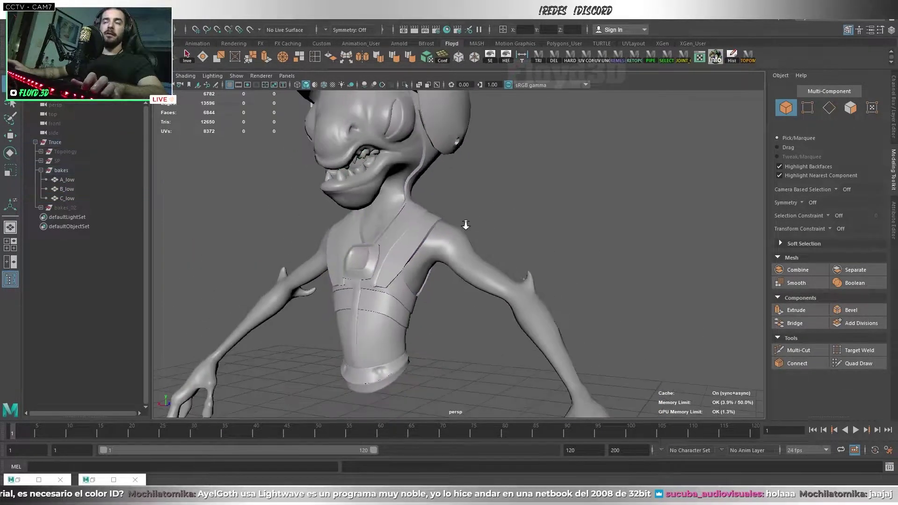
{"action": "left_click_drag", "start_coordinate": [515, 214], "coordinate": [445, 246], "text": "alt"}
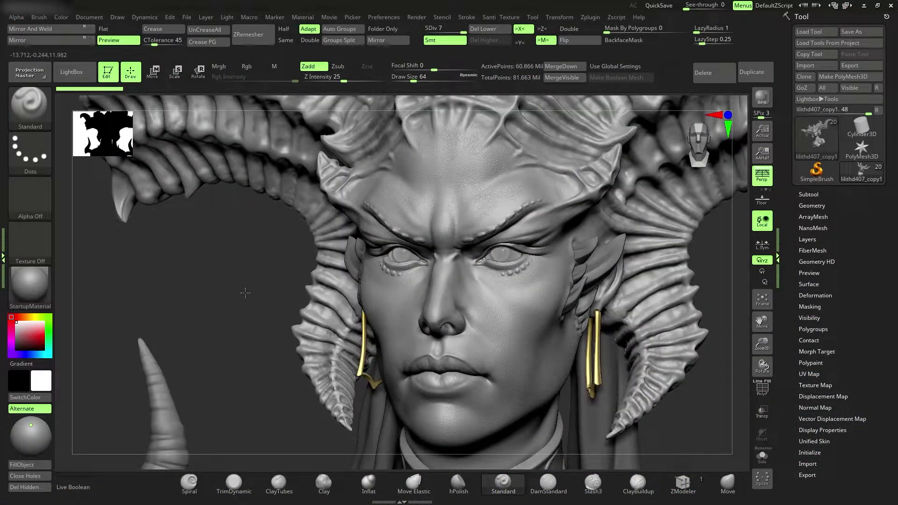
{"action": "left_click_drag", "start_coordinate": [245, 292], "coordinate": [661, 319]}
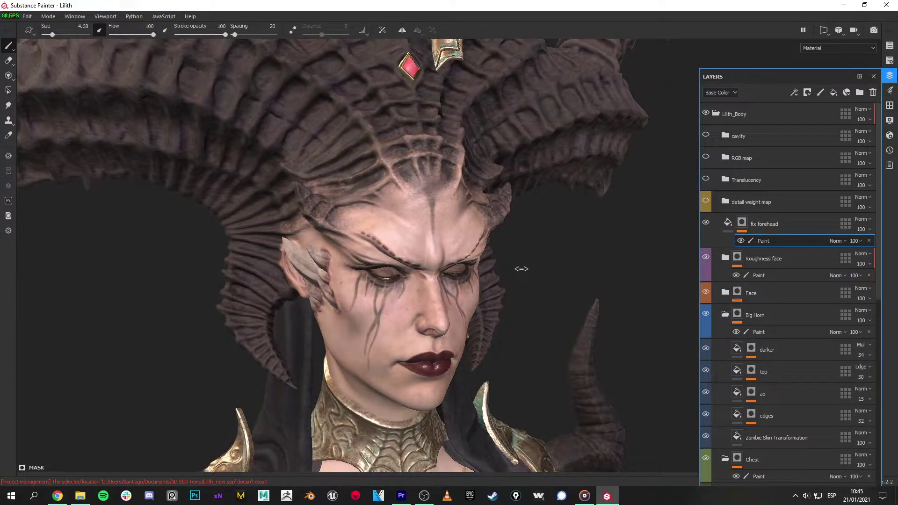
Switch the Lilith viewport from Material to the Base Color channel view.
{"action": "key", "text": "c"}
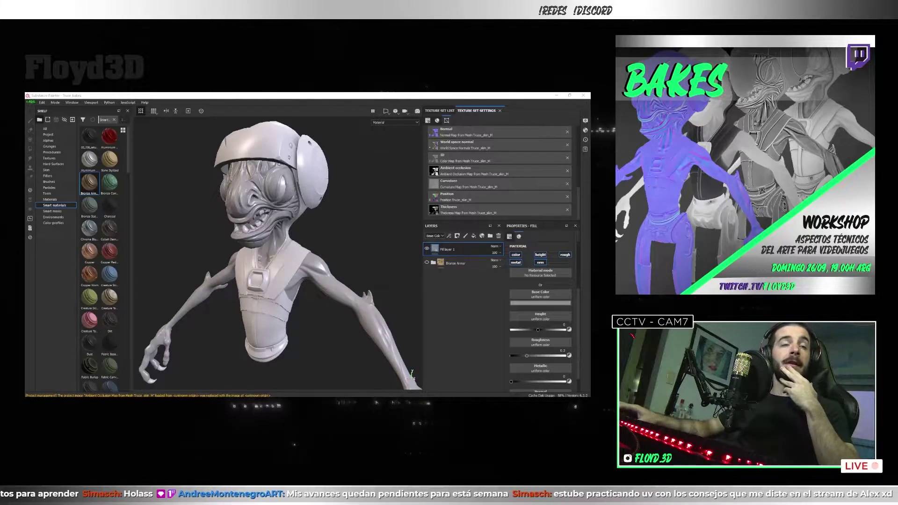
Bring the artist's ArtStation profile in Chrome forward and make it fullscreen.
{"action": "key", "text": "alt+Tab"}
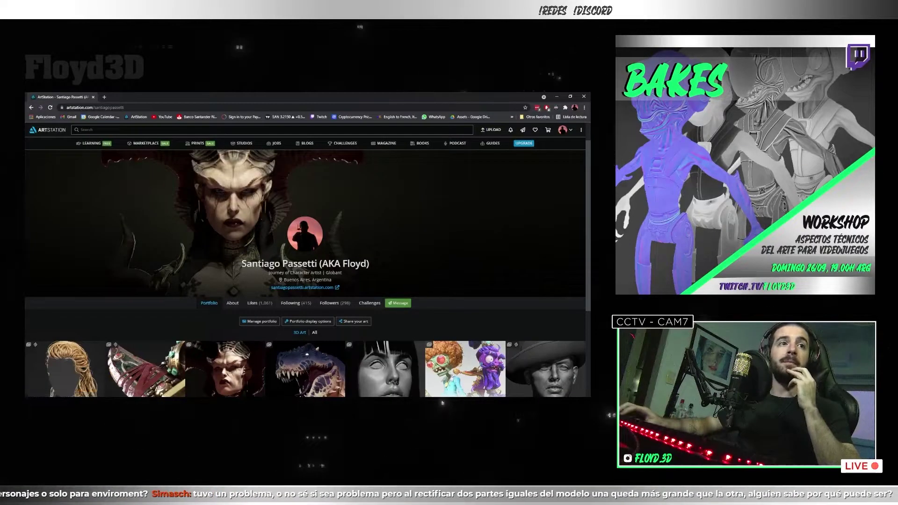
{"action": "key", "text": "F11"}
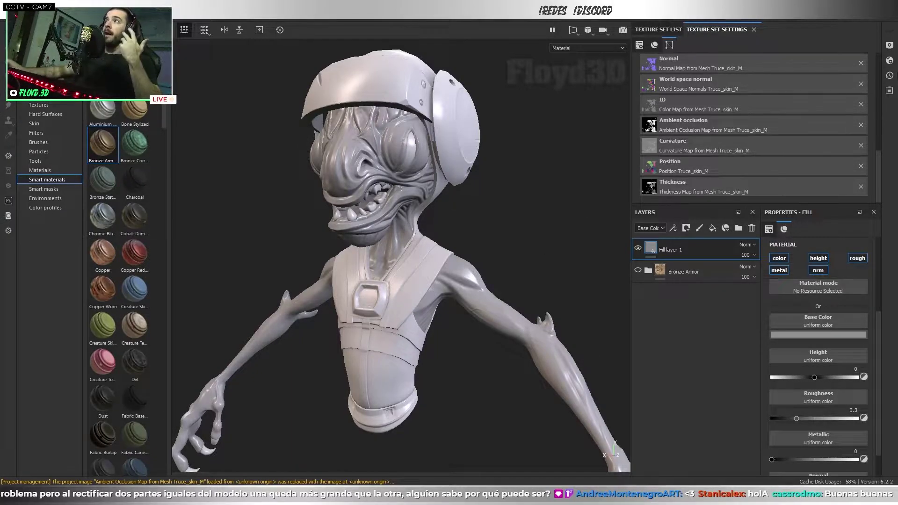
{"action": "left_click", "coordinate": [889, 45]}
{"action": "scroll", "coordinate": [824, 198], "scroll_direction": "down", "scroll_amount": 10}
{"action": "scroll", "coordinate": [777, 357], "scroll_direction": "down", "scroll_amount": 10}
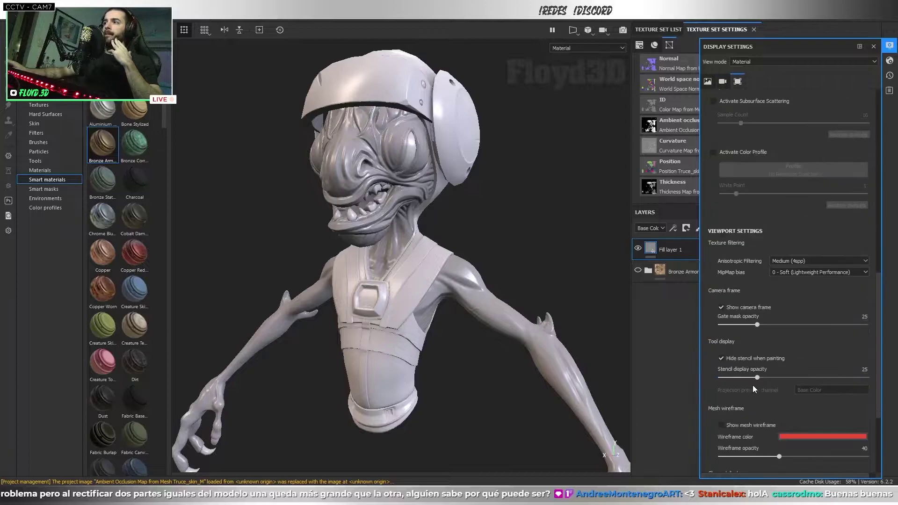
{"action": "left_click", "coordinate": [716, 411]}
{"action": "left_click", "coordinate": [873, 47]}
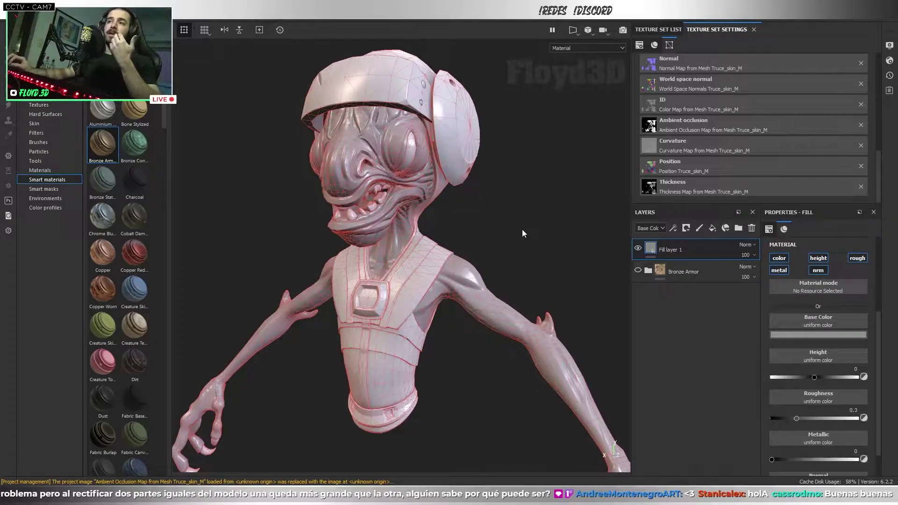
{"action": "left_click", "coordinate": [889, 45]}
{"action": "left_click", "coordinate": [795, 61]}
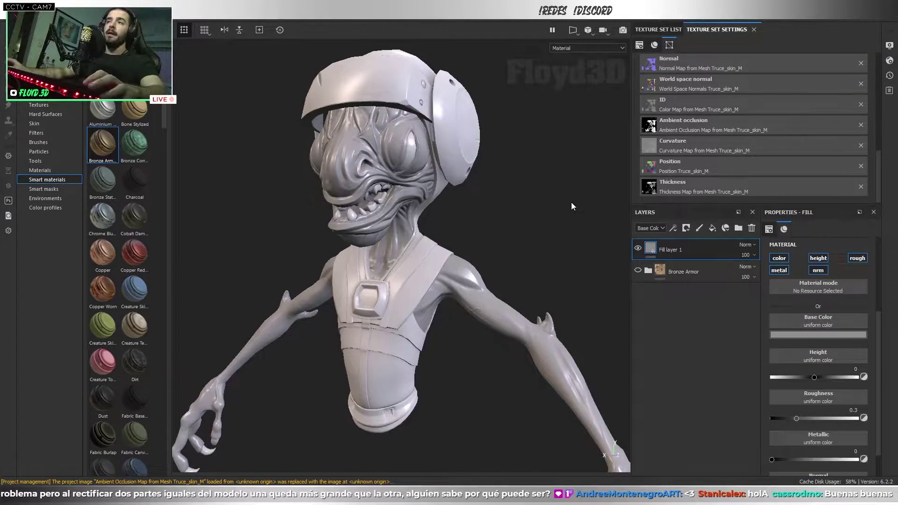
{"action": "key", "text": "alt+Tab"}
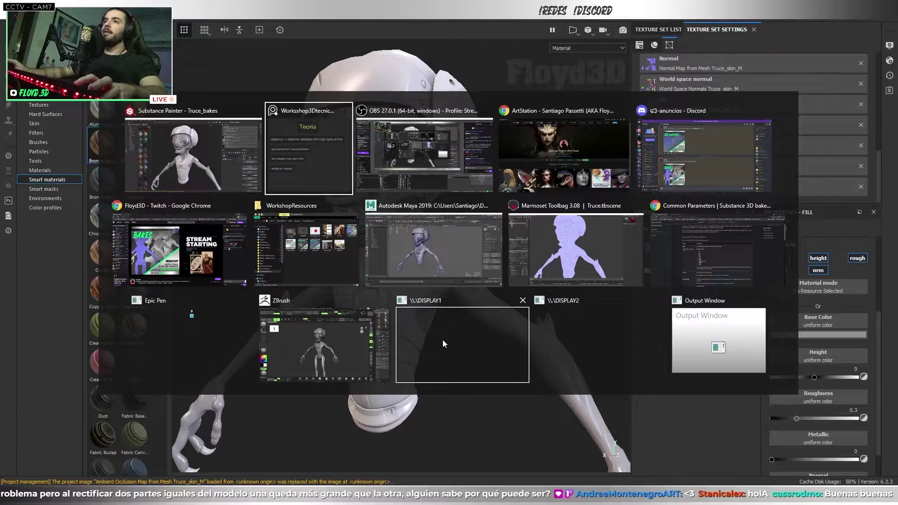
Close in on the alien's head in the ZBrush high-poly sculpt, then return to Maya.
{"action": "left_click", "coordinate": [365, 344]}
{"action": "mouse_move", "coordinate": [609, 247]}
{"action": "left_mouse_down"}
{"action": "mouse_move", "coordinate": [565, 221]}
{"action": "mouse_move", "coordinate": [595, 311]}
{"action": "left_mouse_up"}
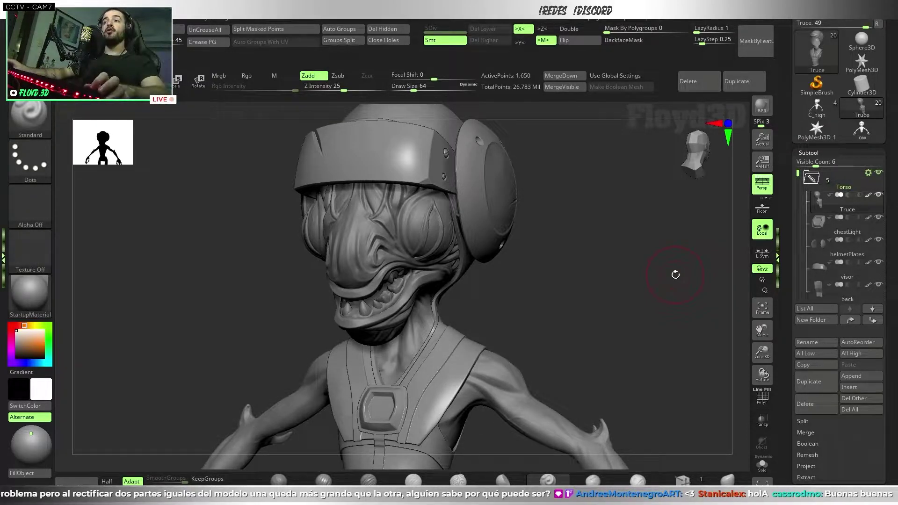
{"action": "key", "text": "alt+Tab"}
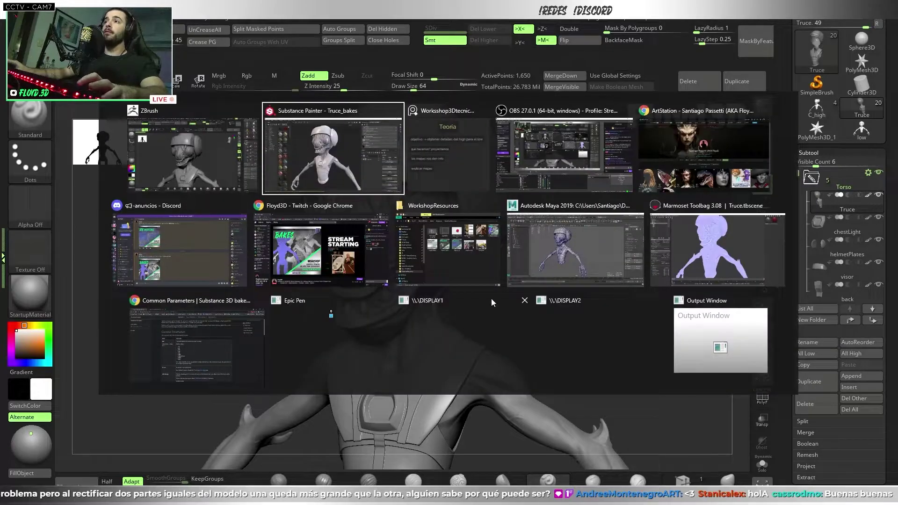
{"action": "left_click", "coordinate": [518, 274]}
Show the UV Editor zoomed onto the packed 0–1 tile of the A, B and C low meshes.
{"action": "left_click", "coordinate": [714, 57]}
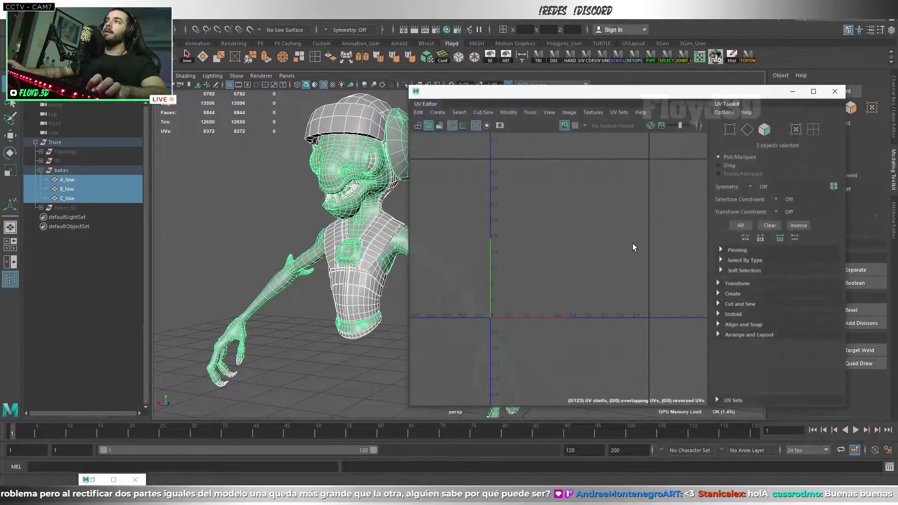
{"action": "scroll", "coordinate": [623, 266], "scroll_direction": "up", "scroll_amount": 2}
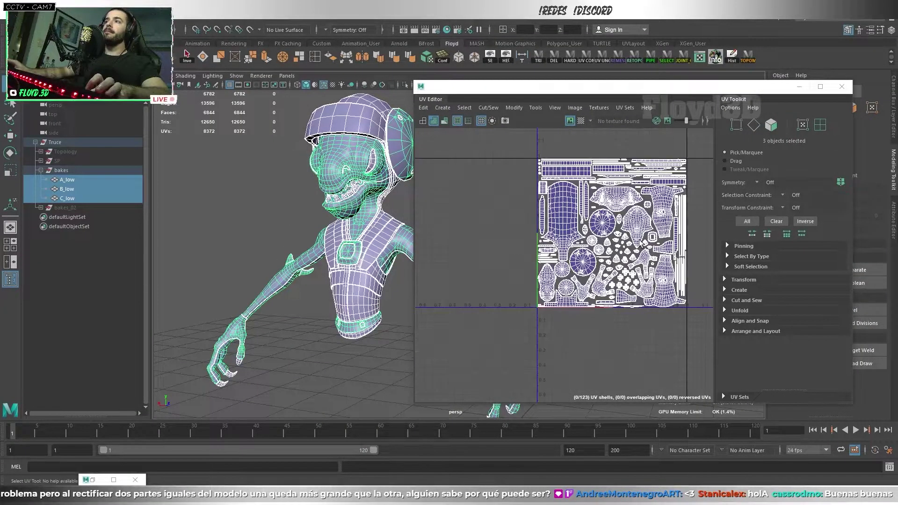
{"action": "scroll", "coordinate": [624, 266], "scroll_direction": "up", "scroll_amount": 2}
{"action": "scroll", "coordinate": [623, 266], "scroll_direction": "up", "scroll_amount": 1}
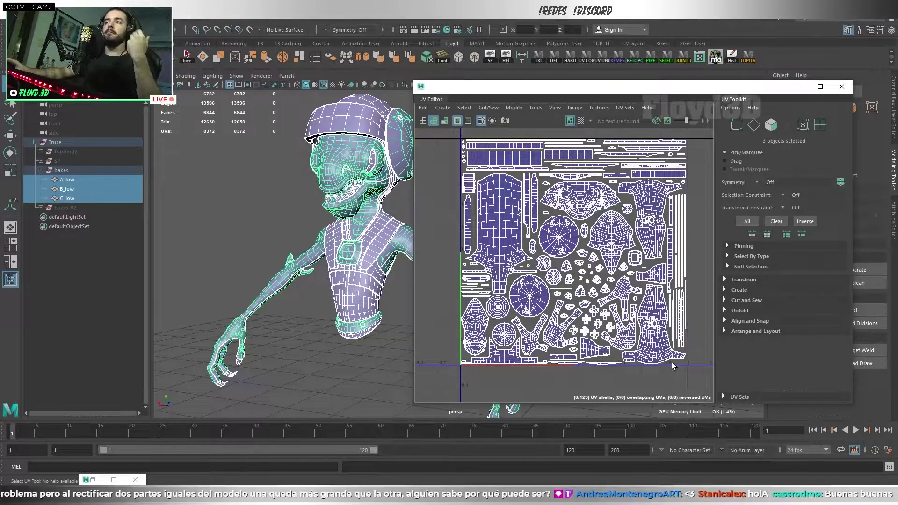
Display the baked Normal map on the bust's upper body in Substance Painter, then return to Maya.
{"action": "key", "text": "alt+Tab"}
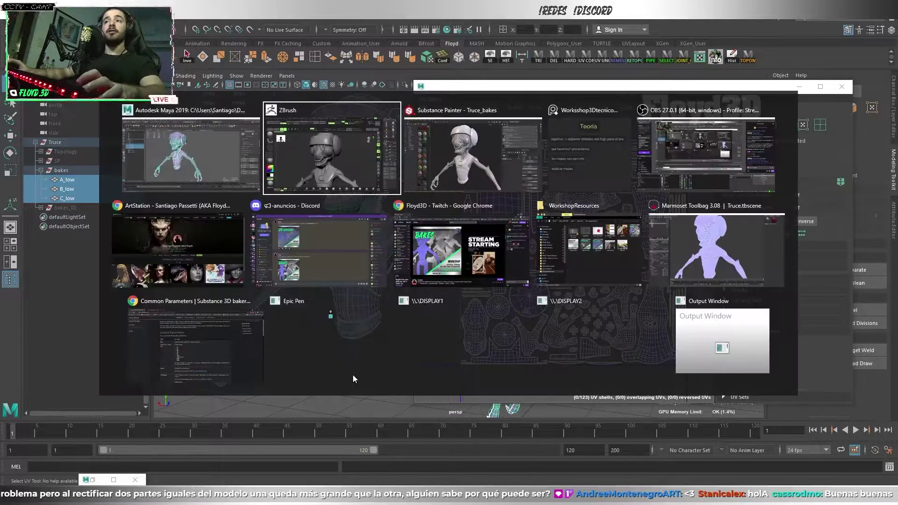
{"action": "key", "text": "alt+Tab"}
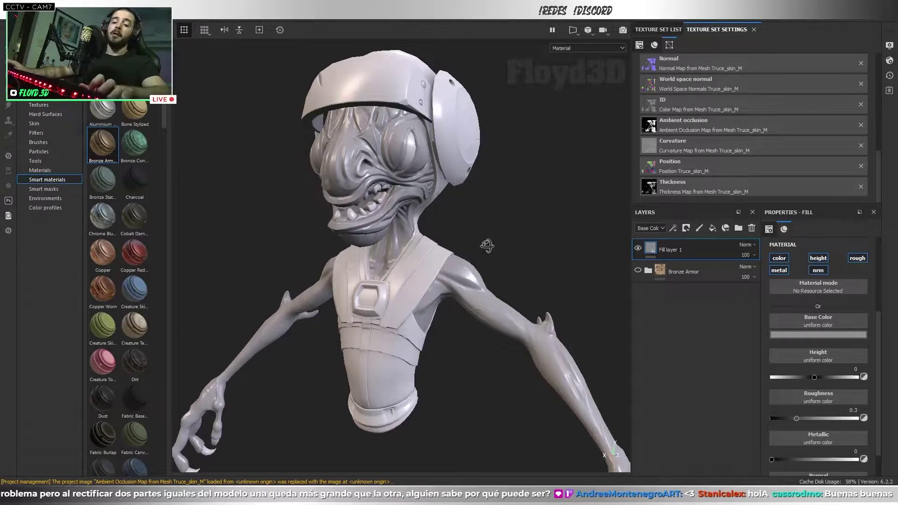
{"action": "key", "text": "b"}
{"action": "mouse_move", "coordinate": [476, 249]}
{"action": "right_mouse_down", "text": "alt"}
{"action": "mouse_move", "coordinate": [518, 327]}
{"action": "mouse_move", "coordinate": [549, 324]}
{"action": "right_mouse_up", "text": "alt"}
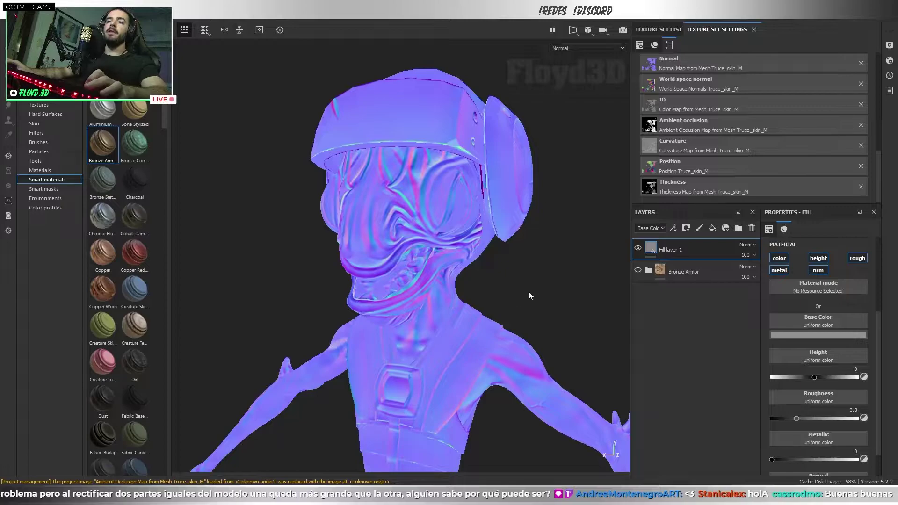
{"action": "key", "text": "alt+Tab"}
{"action": "left_click", "coordinate": [343, 152]}
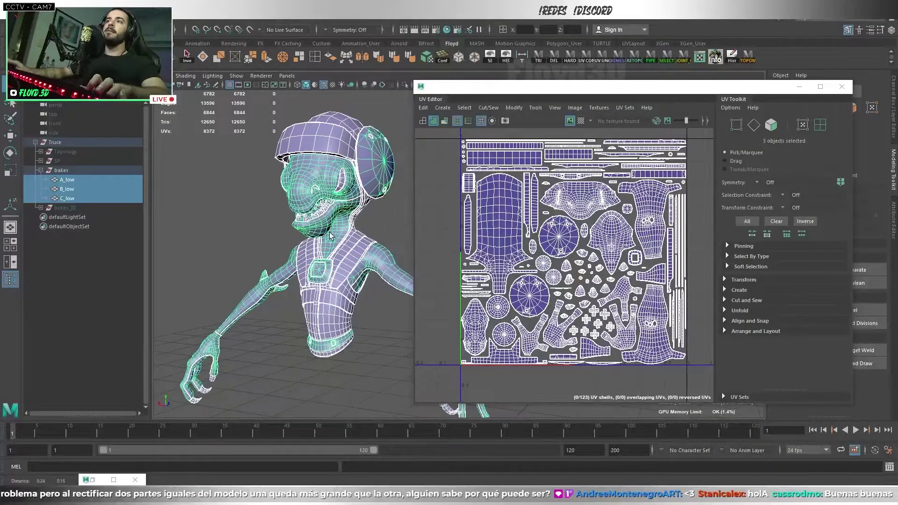
Minimize the UV Editor and zoom onto the character's shoulder.
{"action": "left_click", "coordinate": [799, 87]}
{"action": "scroll", "coordinate": [640, 338], "scroll_direction": "up", "scroll_amount": 5}
{"action": "scroll", "coordinate": [653, 178], "scroll_direction": "up", "scroll_amount": 3}
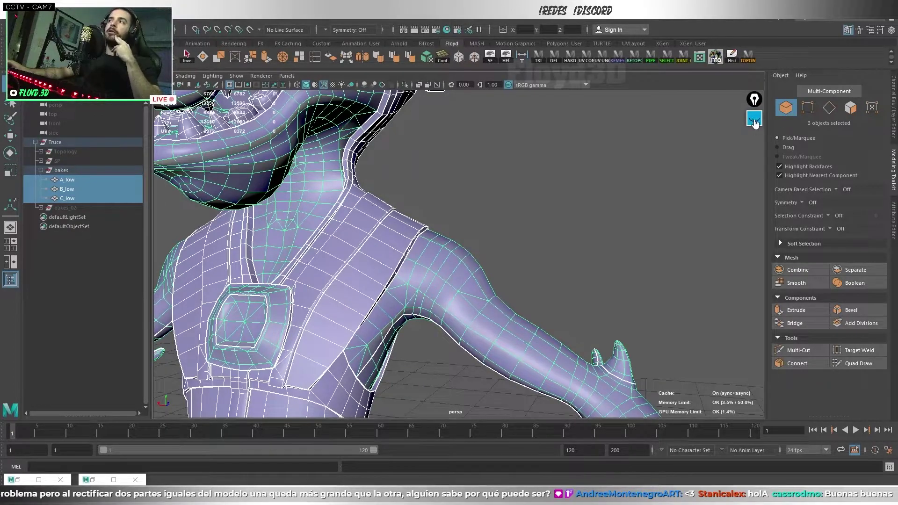
Sketch Epic Pen arrows along the shoulder edge flow, erase them, and return to Substance Painter.
{"action": "left_click", "coordinate": [754, 122]}
{"action": "mouse_move", "coordinate": [438, 208]}
{"action": "left_mouse_down"}
{"action": "mouse_move", "coordinate": [505, 251]}
{"action": "mouse_move", "coordinate": [518, 277]}
{"action": "left_mouse_up"}
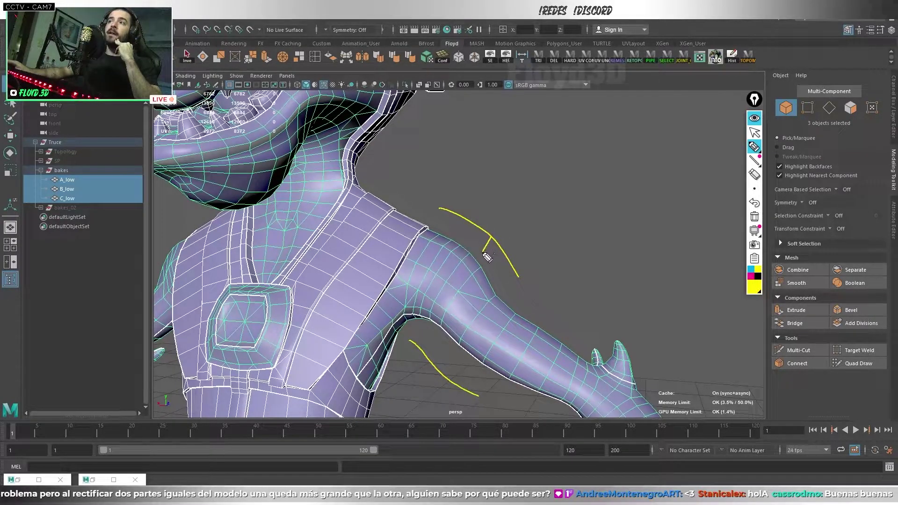
{"action": "left_click_drag", "start_coordinate": [431, 359], "coordinate": [443, 356]}
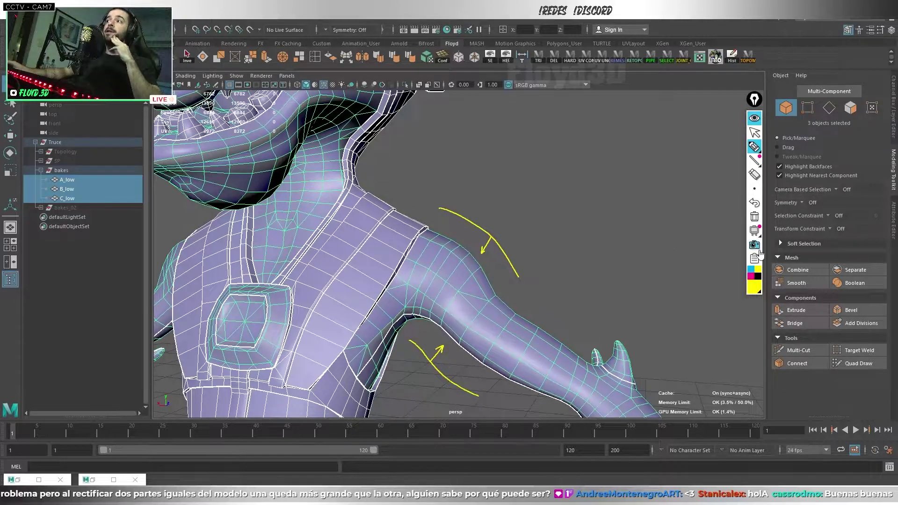
{"action": "left_click", "coordinate": [751, 276]}
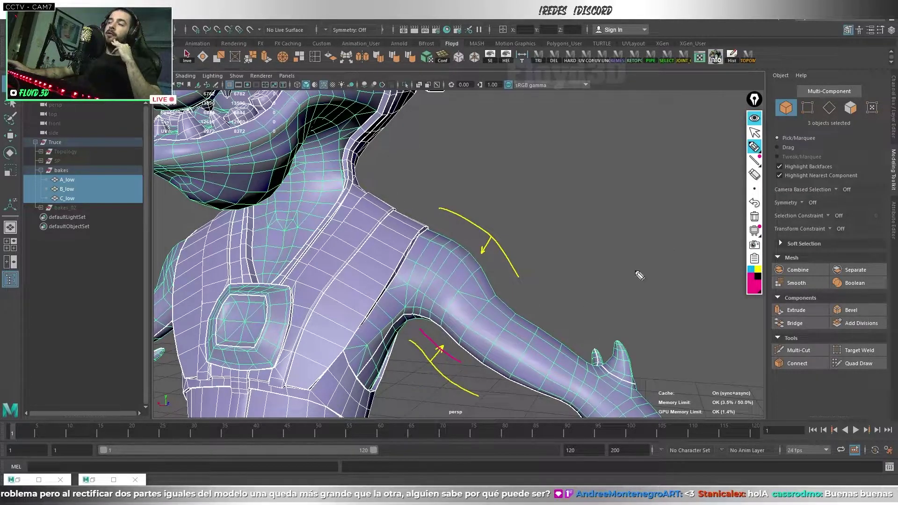
{"action": "left_click", "coordinate": [757, 269]}
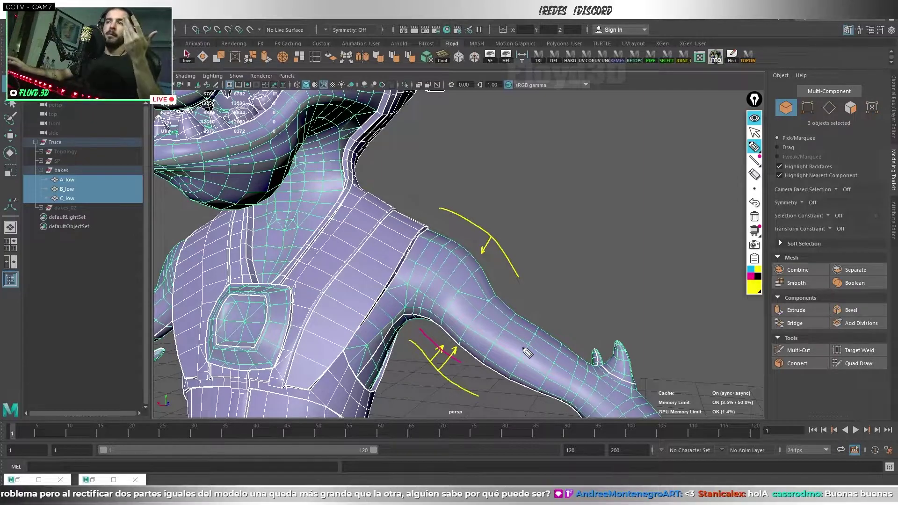
{"action": "left_click", "coordinate": [754, 217]}
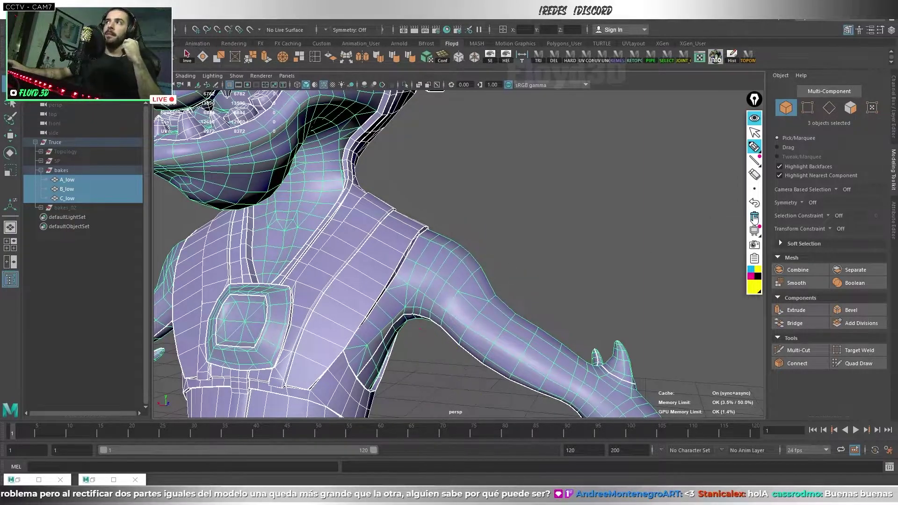
{"action": "left_click", "coordinate": [756, 125]}
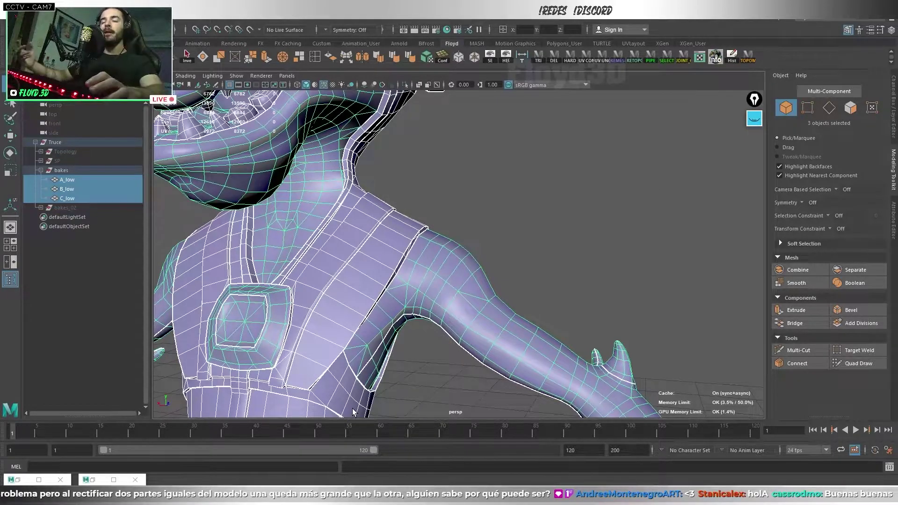
{"action": "key", "text": "alt+Tab"}
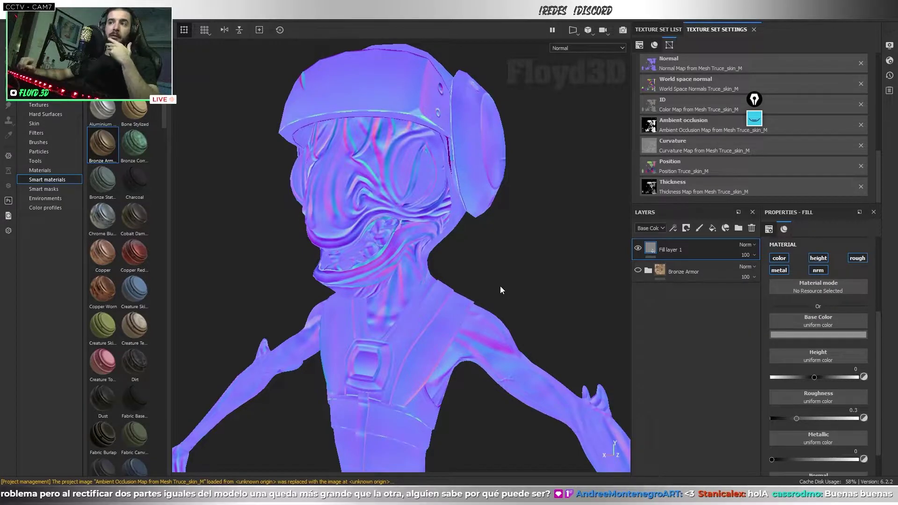
Compare material and baked normal views while orbiting around the helmeted head.
{"action": "key", "text": "m"}
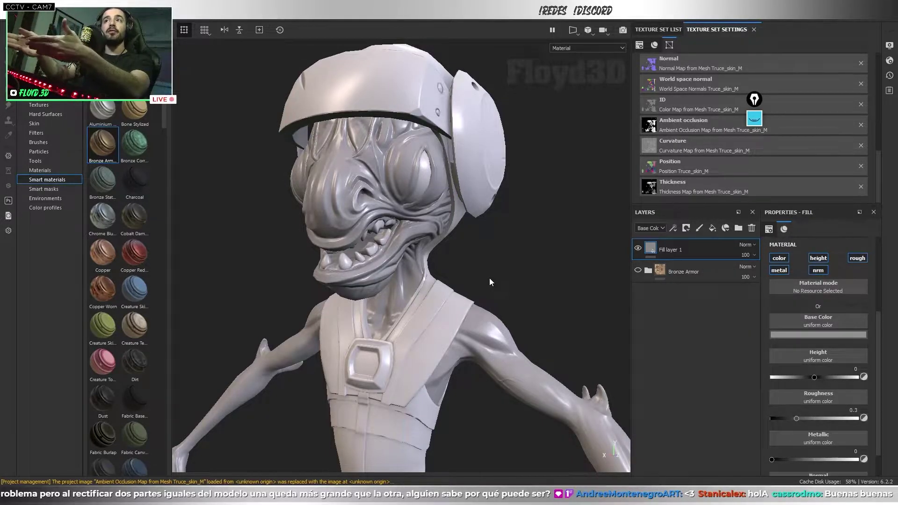
{"action": "mouse_move", "coordinate": [492, 234]}
{"action": "left_mouse_down", "text": "alt"}
{"action": "mouse_move", "coordinate": [520, 283]}
{"action": "mouse_move", "coordinate": [554, 280]}
{"action": "left_mouse_up", "text": "alt"}
{"action": "key", "text": "b"}
{"action": "left_click_drag", "start_coordinate": [459, 282], "coordinate": [413, 240], "text": "alt"}
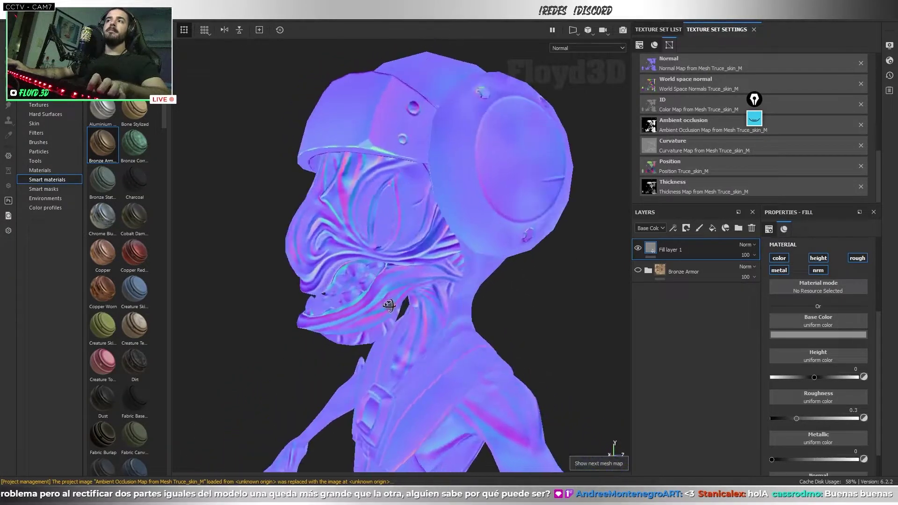
{"action": "right_click_drag", "start_coordinate": [413, 240], "coordinate": [471, 276], "text": "alt"}
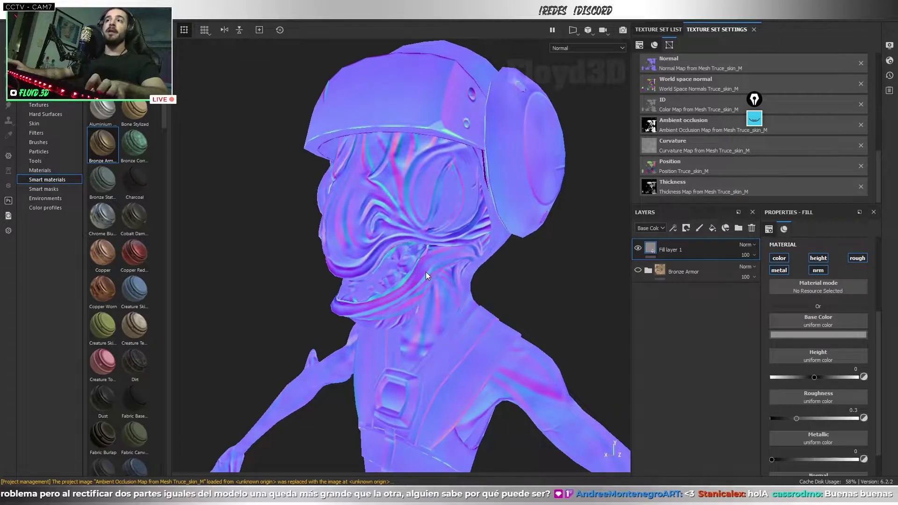
{"action": "left_click_drag", "start_coordinate": [426, 272], "coordinate": [458, 271], "text": "alt"}
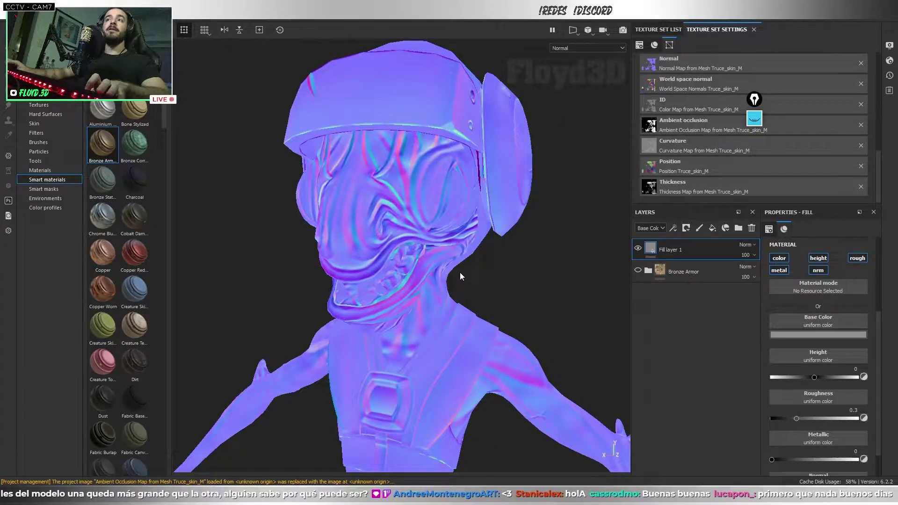
{"action": "left_click_drag", "start_coordinate": [460, 272], "coordinate": [409, 183], "text": "alt"}
{"action": "mouse_move", "coordinate": [409, 184]}
{"action": "right_mouse_down", "text": "alt"}
{"action": "mouse_move", "coordinate": [429, 246]}
{"action": "mouse_move", "coordinate": [408, 249]}
{"action": "mouse_move", "coordinate": [428, 266]}
{"action": "mouse_move", "coordinate": [437, 205]}
{"action": "mouse_move", "coordinate": [414, 259]}
{"action": "mouse_move", "coordinate": [458, 300]}
{"action": "right_mouse_up", "text": "alt"}
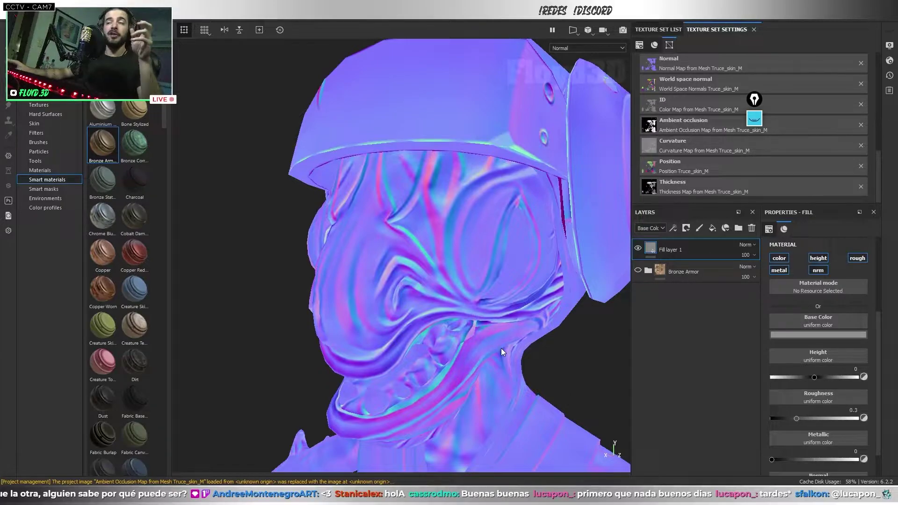
{"action": "mouse_move", "coordinate": [559, 360]}
{"action": "left_mouse_down", "text": "alt"}
{"action": "mouse_move", "coordinate": [493, 299]}
{"action": "mouse_move", "coordinate": [513, 310]}
{"action": "left_mouse_up", "text": "alt"}
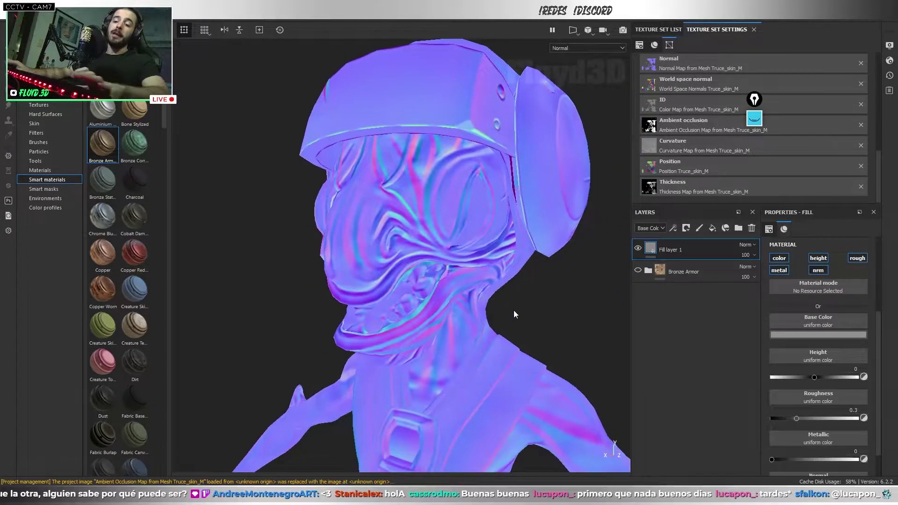
Return to full material shading and zoom onto the creature's mouth and helmet side.
{"action": "key", "text": "m"}
{"action": "scroll", "coordinate": [419, 294], "scroll_direction": "up", "scroll_amount": 2}
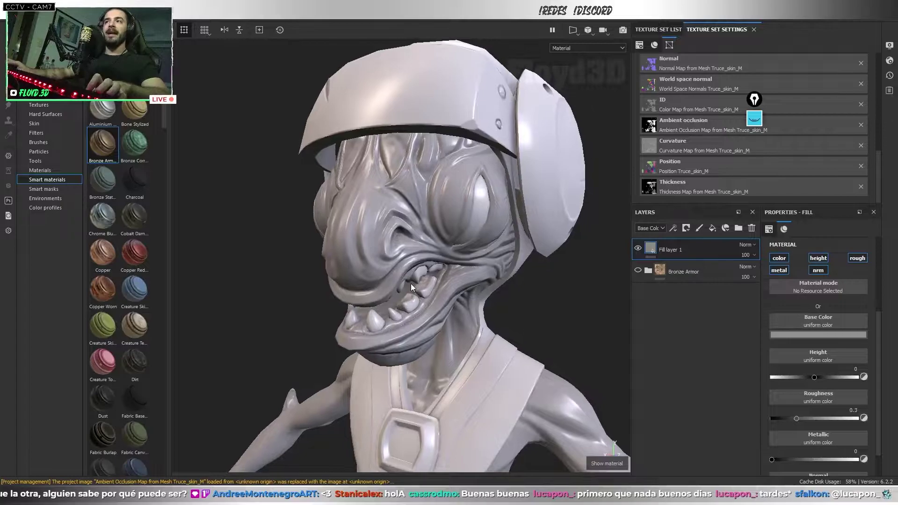
{"action": "left_click_drag", "start_coordinate": [411, 283], "coordinate": [422, 287], "text": "alt"}
{"action": "right_click_drag", "start_coordinate": [421, 287], "coordinate": [510, 278], "text": "alt"}
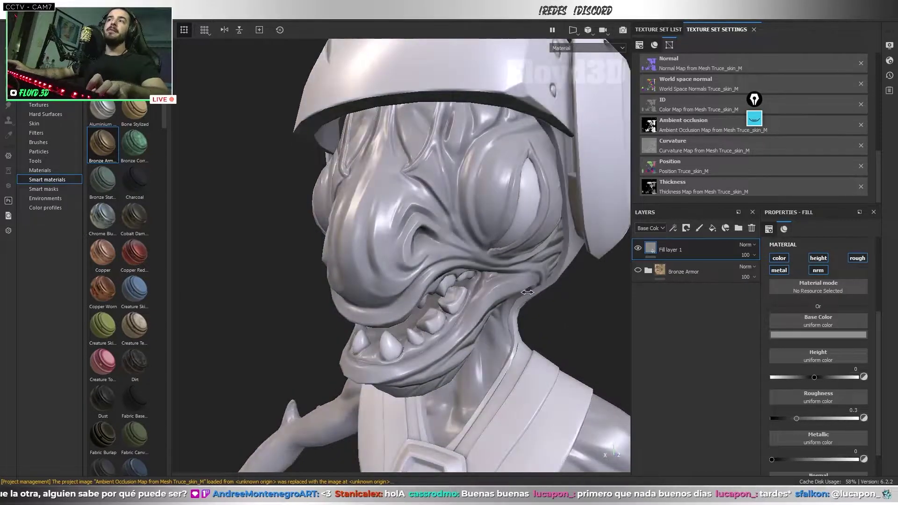
{"action": "mouse_move", "coordinate": [510, 278]}
{"action": "left_mouse_down", "text": "alt"}
{"action": "mouse_move", "coordinate": [548, 327]}
{"action": "mouse_move", "coordinate": [533, 270]}
{"action": "mouse_move", "coordinate": [545, 266]}
{"action": "left_mouse_up", "text": "alt"}
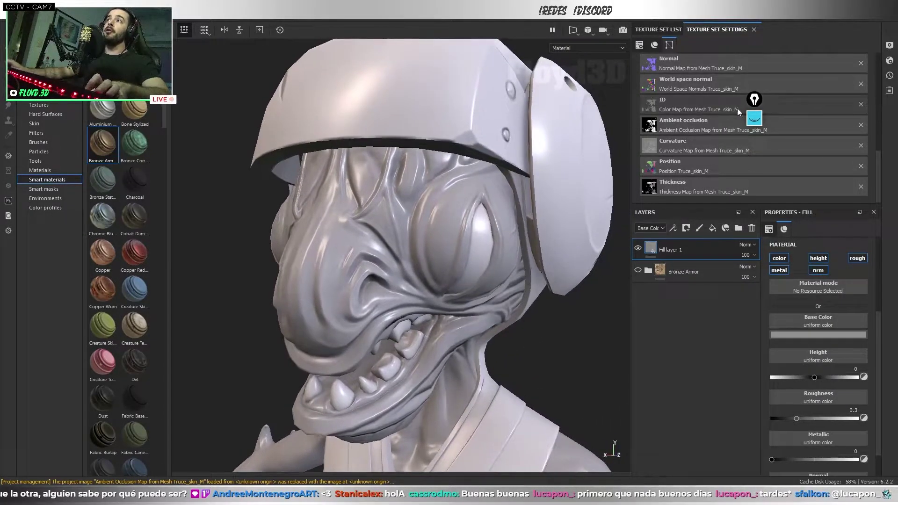
{"action": "scroll", "coordinate": [739, 93], "scroll_direction": "up", "scroll_amount": 3}
{"action": "scroll", "coordinate": [753, 94], "scroll_direction": "up", "scroll_amount": 4}
{"action": "scroll", "coordinate": [739, 88], "scroll_direction": "up", "scroll_amount": 3}
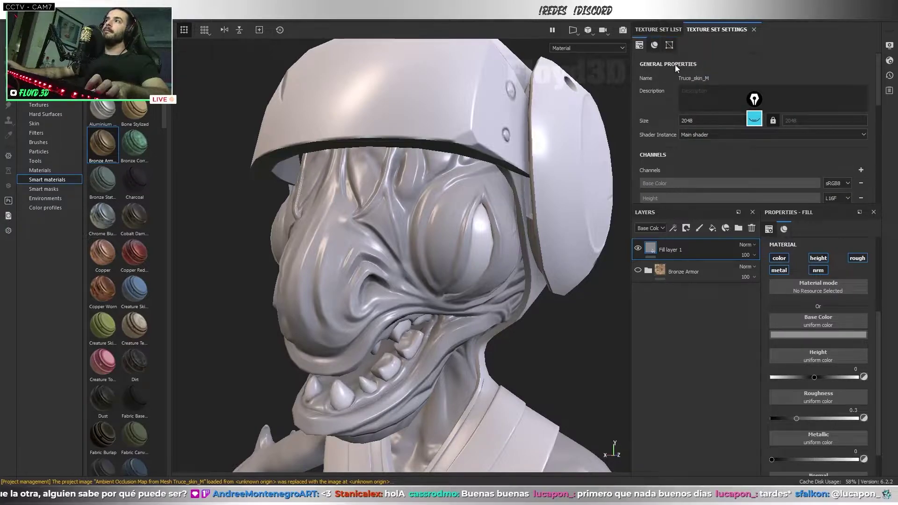
Open the Truce_skin_M texture set settings and enable the mesh wireframe in Display Settings.
{"action": "left_click", "coordinate": [657, 29]}
{"action": "left_click", "coordinate": [665, 55]}
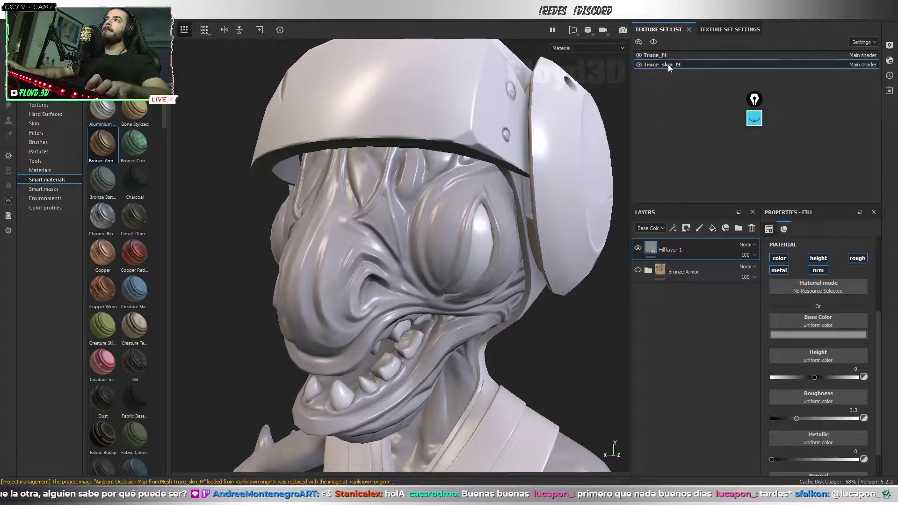
{"action": "double_click", "coordinate": [668, 64]}
{"action": "scroll", "coordinate": [708, 178], "scroll_direction": "down", "scroll_amount": 5}
{"action": "scroll", "coordinate": [678, 148], "scroll_direction": "down", "scroll_amount": 2}
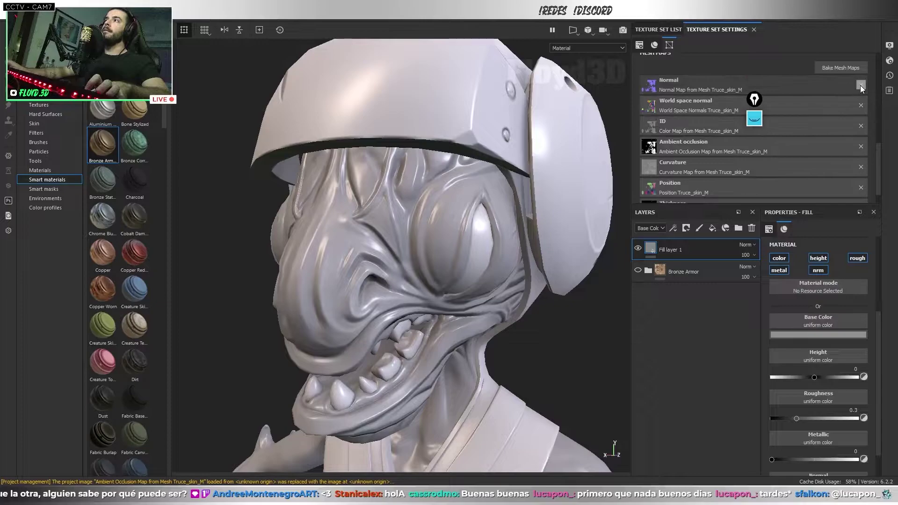
{"action": "left_click_drag", "start_coordinate": [421, 225], "coordinate": [451, 228], "text": "alt"}
{"action": "mouse_move", "coordinate": [450, 228]}
{"action": "right_mouse_down", "text": "shift"}
{"action": "mouse_move", "coordinate": [467, 246]}
{"action": "mouse_move", "coordinate": [435, 252]}
{"action": "right_mouse_up", "text": "shift"}
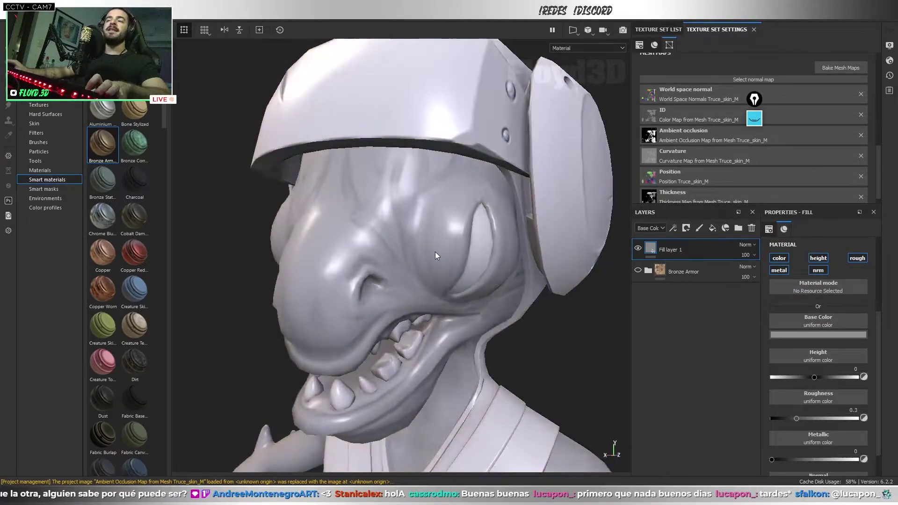
{"action": "left_click", "coordinate": [889, 45]}
{"action": "mouse_move", "coordinate": [426, 269]}
{"action": "left_mouse_down", "text": "alt"}
{"action": "mouse_move", "coordinate": [429, 322]}
{"action": "mouse_move", "coordinate": [441, 270]}
{"action": "left_mouse_up", "text": "alt"}
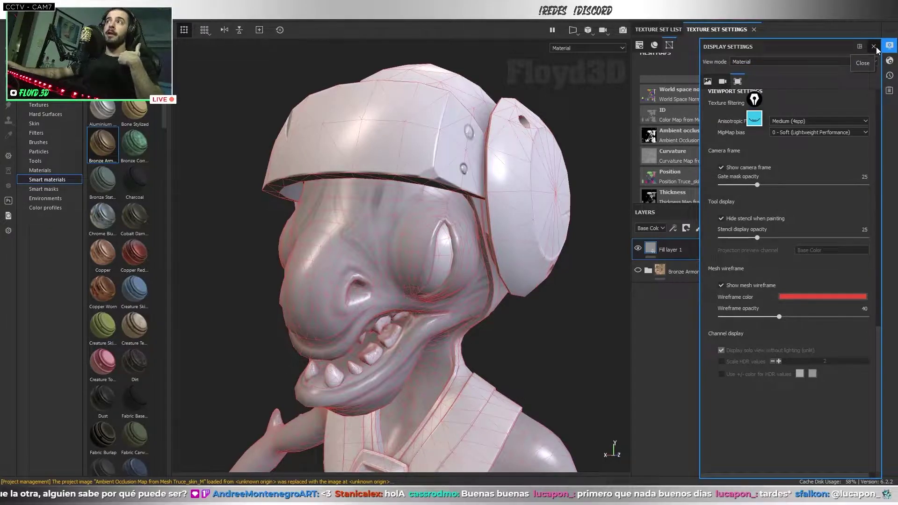
Close Display Settings, orbit and zoom on the face, then return to Maya.
{"action": "left_click", "coordinate": [875, 47]}
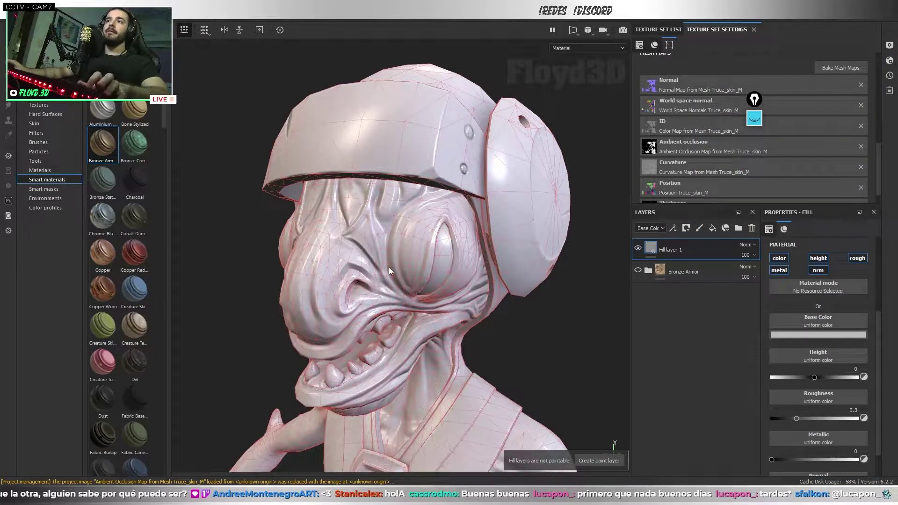
{"action": "left_click_drag", "start_coordinate": [397, 268], "coordinate": [438, 299], "text": "alt"}
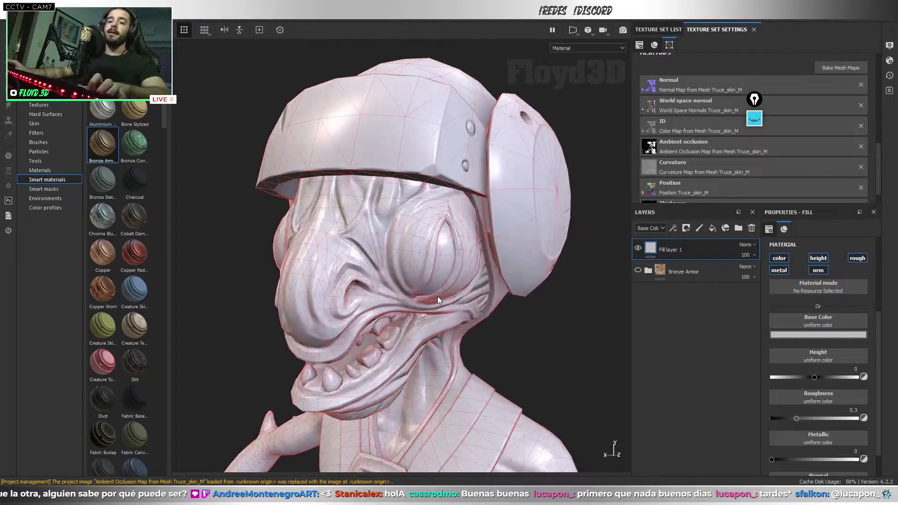
{"action": "scroll", "coordinate": [526, 314], "scroll_direction": "up", "scroll_amount": 2}
{"action": "scroll", "coordinate": [464, 277], "scroll_direction": "up", "scroll_amount": 2}
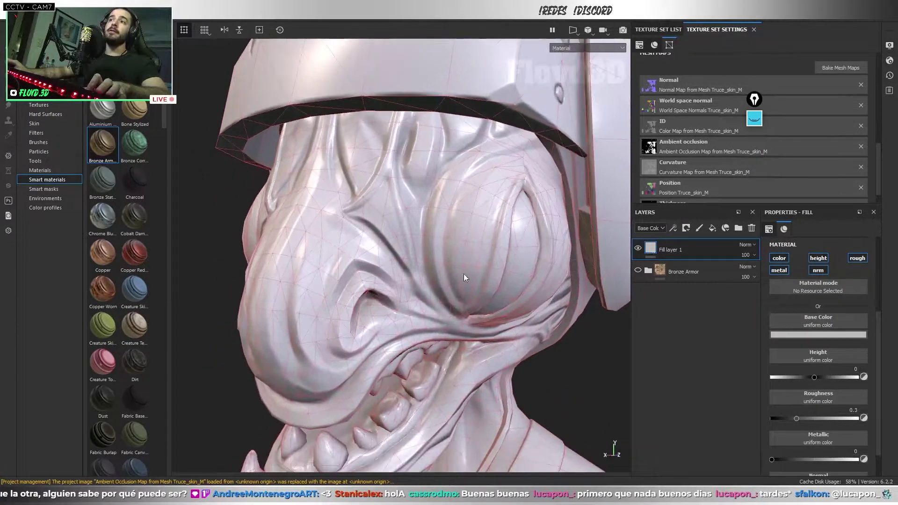
{"action": "key", "text": "alt+Tab"}
Rotate the ZBrush high-poly sculpt to a frontal view, then check the Marmoset Toolbag bake.
{"action": "scroll", "coordinate": [572, 164], "scroll_direction": "down", "scroll_amount": 3}
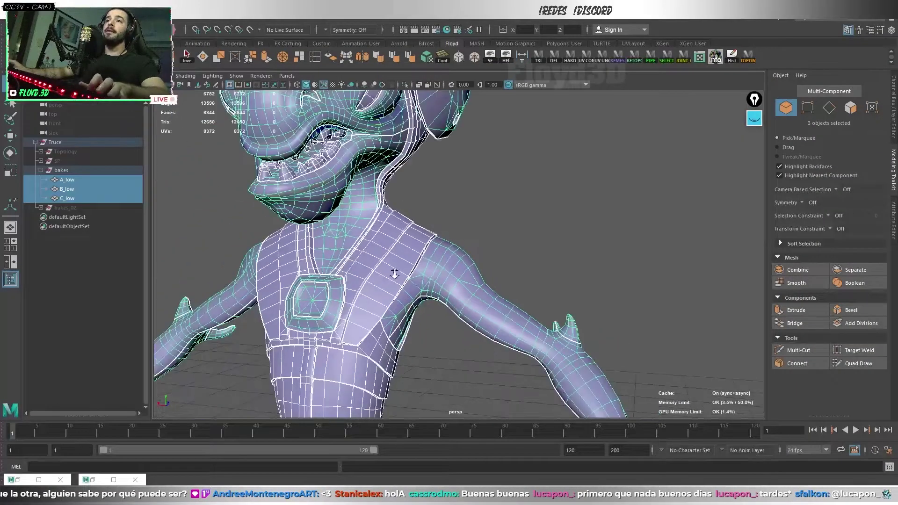
{"action": "scroll", "coordinate": [393, 347], "scroll_direction": "down", "scroll_amount": 2}
{"action": "key", "text": "alt+Tab"}
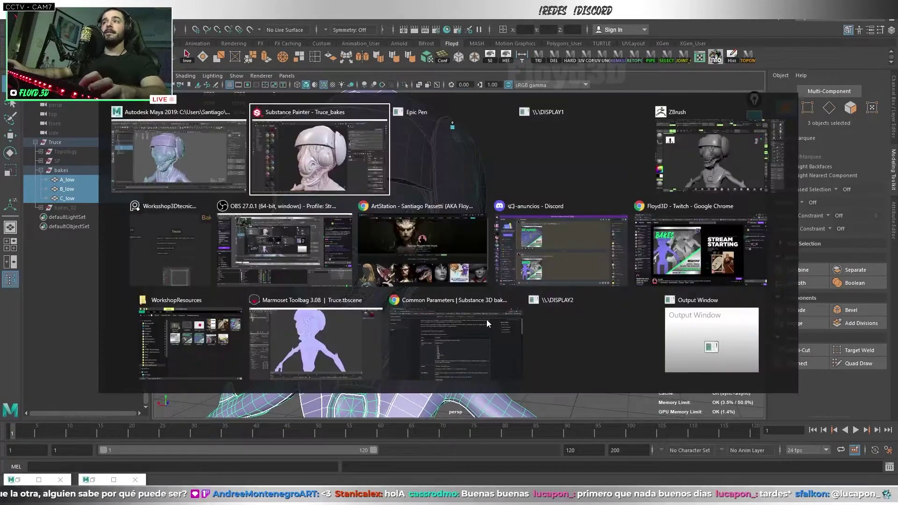
{"action": "left_click", "coordinate": [723, 148]}
{"action": "mouse_move", "coordinate": [608, 280]}
{"action": "left_mouse_down"}
{"action": "mouse_move", "coordinate": [562, 276]}
{"action": "mouse_move", "coordinate": [598, 271]}
{"action": "mouse_move", "coordinate": [557, 271]}
{"action": "left_mouse_up"}
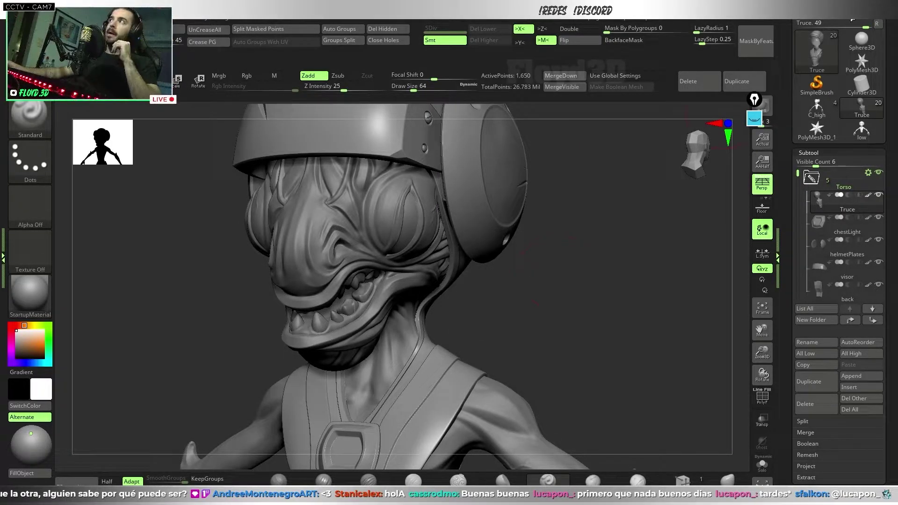
{"action": "key", "text": "alt+Tab"}
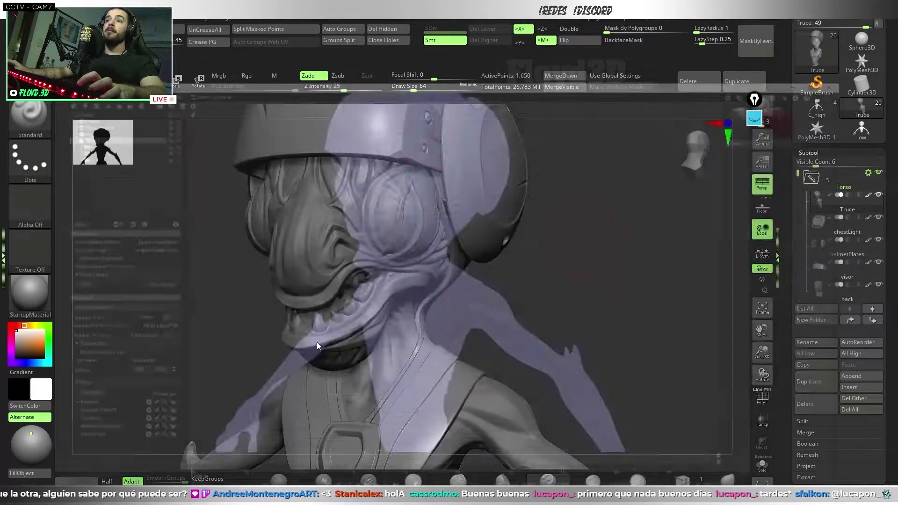
{"action": "key", "text": "alt+Tab"}
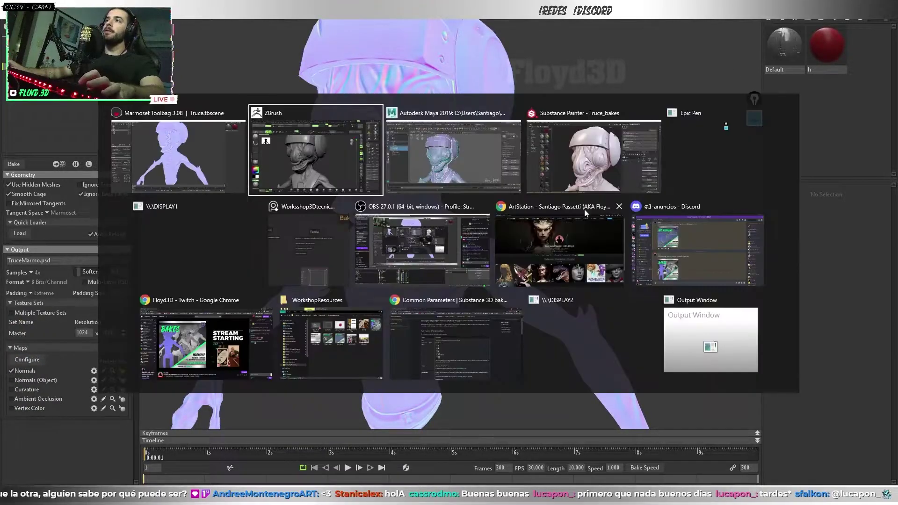
Turn off Show mesh wireframe in Substance Painter's display settings.
{"action": "left_click", "coordinate": [589, 155]}
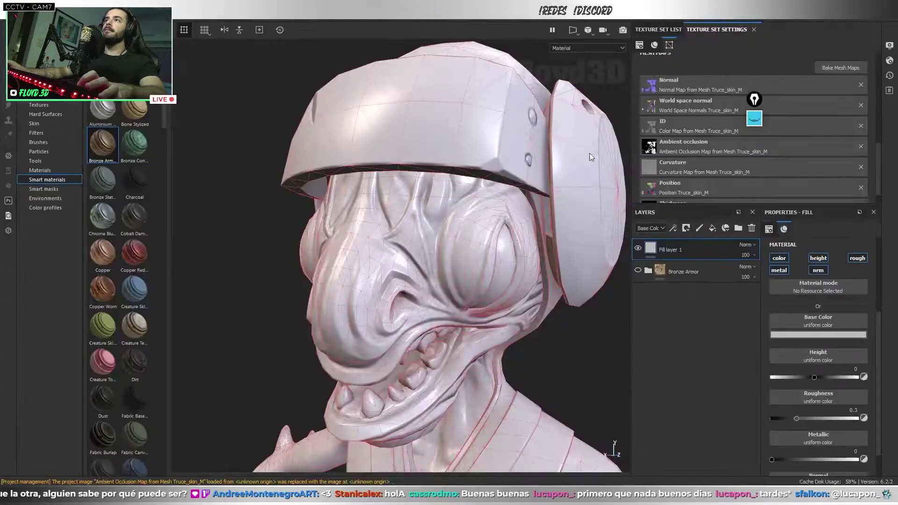
{"action": "left_click", "coordinate": [889, 46]}
{"action": "left_click", "coordinate": [721, 284]}
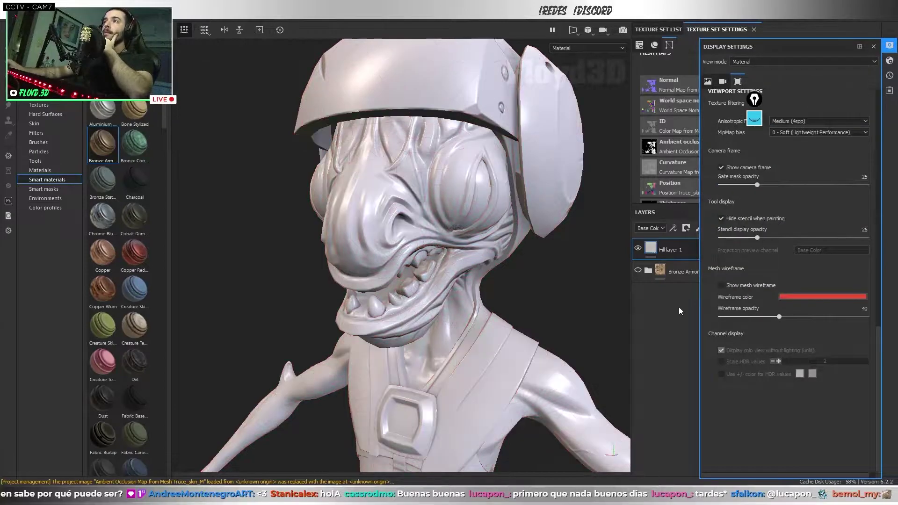
{"action": "left_click", "coordinate": [874, 46]}
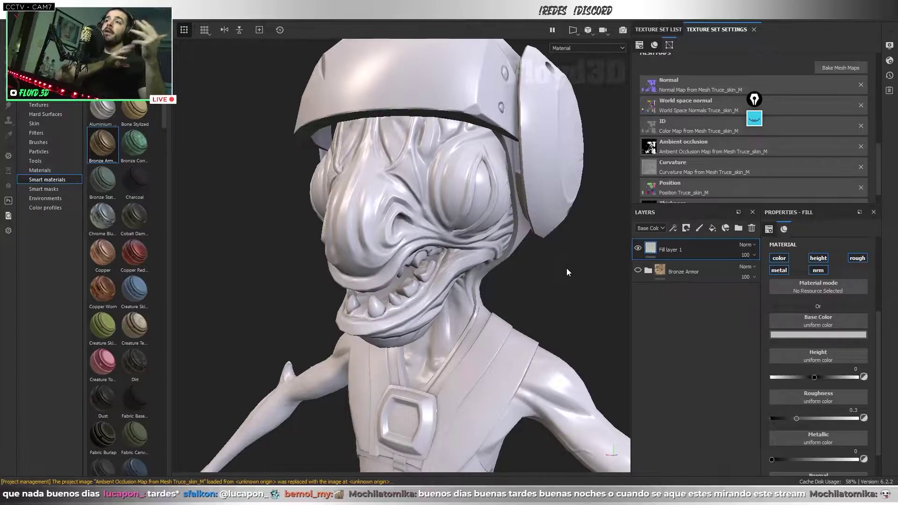
Rotate the environment lighting and orbit the alien back to a frontal view.
{"action": "right_click_drag", "start_coordinate": [571, 272], "coordinate": [552, 312], "text": "shift"}
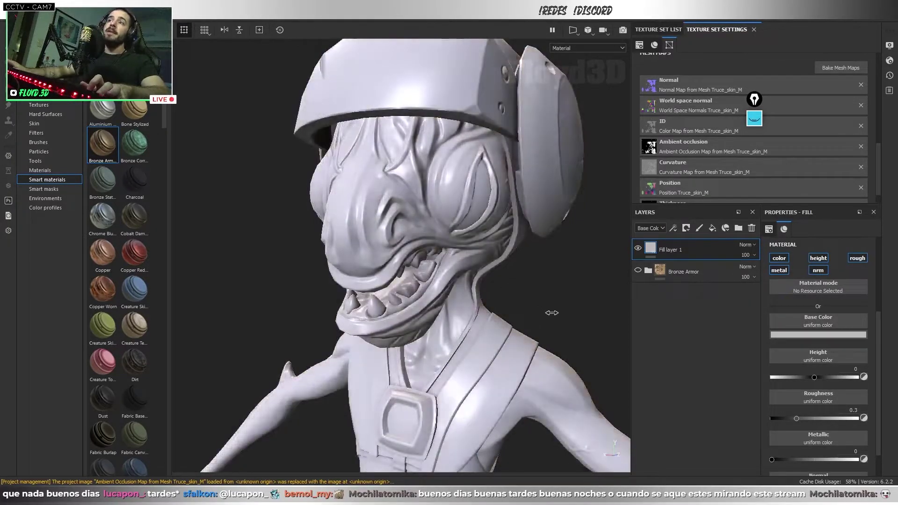
{"action": "mouse_move", "coordinate": [551, 314]}
{"action": "left_mouse_down", "text": "alt"}
{"action": "mouse_move", "coordinate": [504, 288]}
{"action": "mouse_move", "coordinate": [486, 305]}
{"action": "left_mouse_up", "text": "alt"}
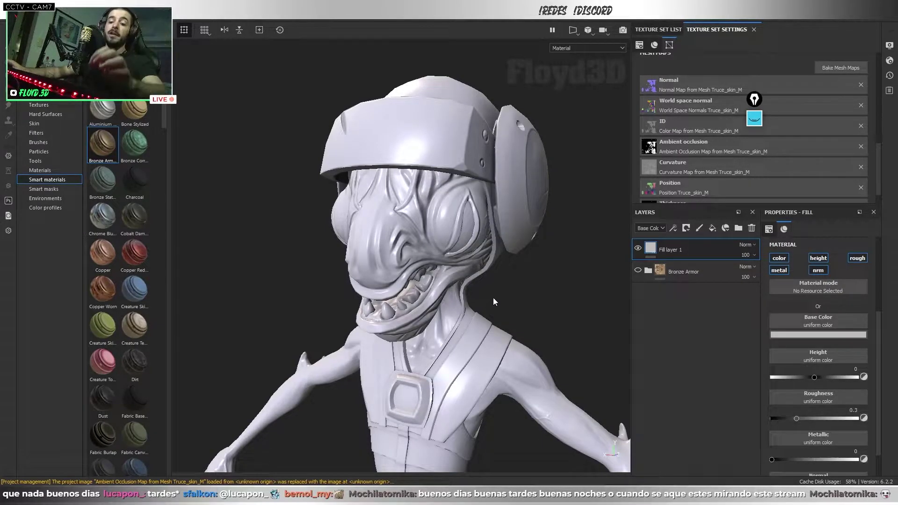
{"action": "left_click_drag", "start_coordinate": [496, 296], "coordinate": [551, 296], "text": "alt"}
{"action": "left_click_drag", "start_coordinate": [496, 284], "coordinate": [490, 291], "text": "alt"}
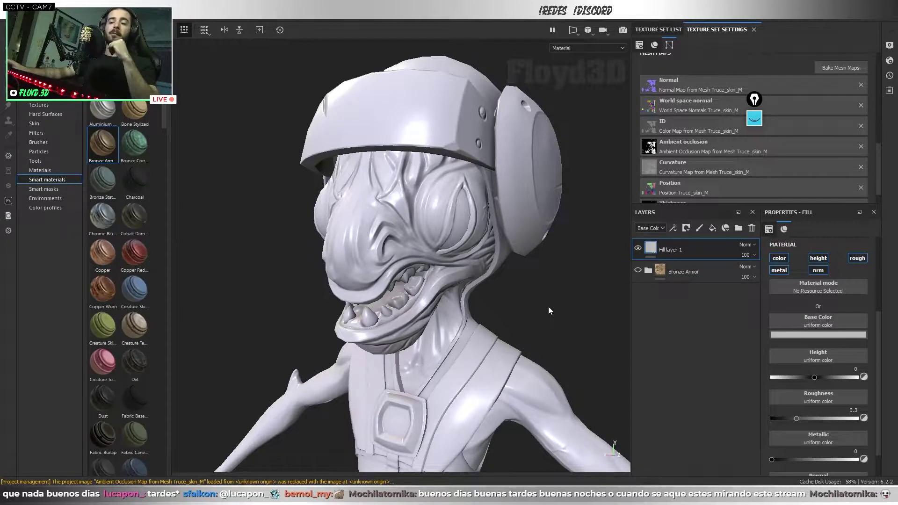
Preview the world-space normal and tangent Normal maps while orbiting the head and shoulders.
{"action": "key", "text": "b"}
{"action": "key", "text": "b"}
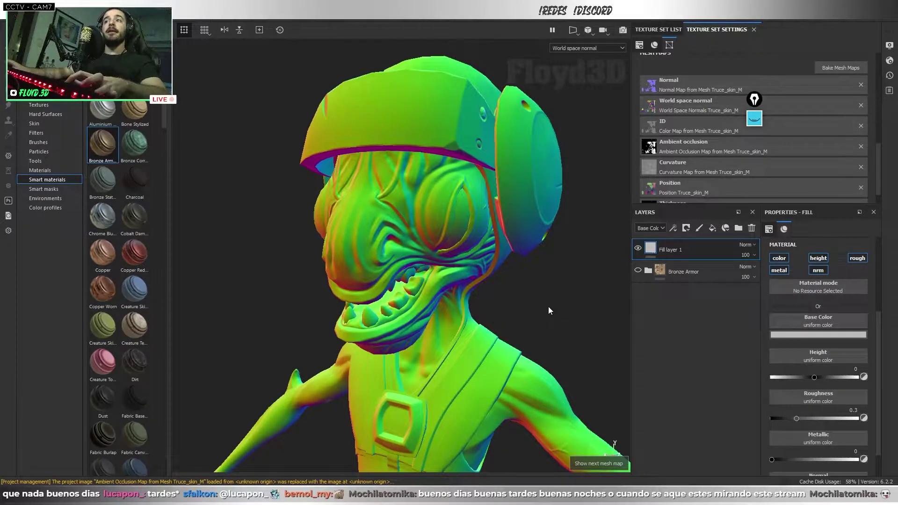
{"action": "key", "text": "shift+b"}
{"action": "key", "text": "b"}
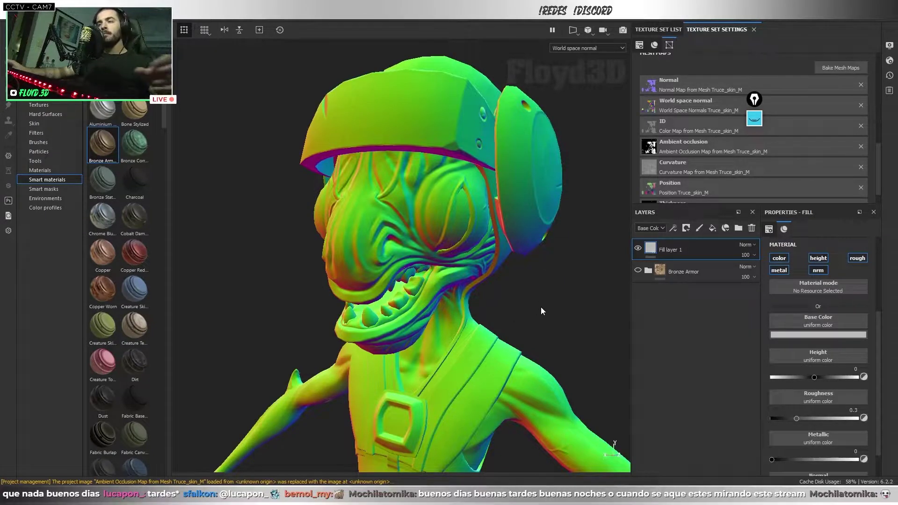
{"action": "key", "text": "shift+b"}
{"action": "mouse_move", "coordinate": [467, 282]}
{"action": "left_mouse_down", "text": "alt"}
{"action": "mouse_move", "coordinate": [503, 277]}
{"action": "mouse_move", "coordinate": [497, 303]}
{"action": "left_mouse_up", "text": "alt"}
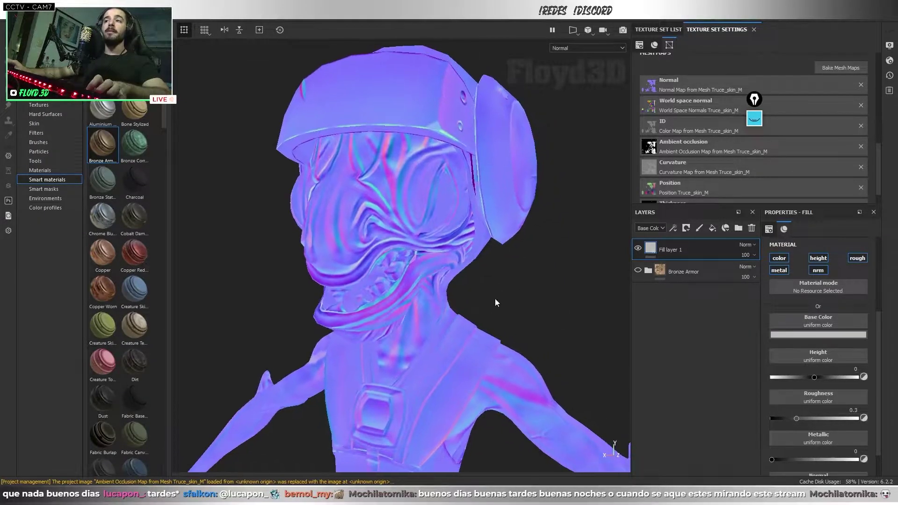
{"action": "mouse_move", "coordinate": [523, 356]}
{"action": "left_mouse_down", "text": "alt"}
{"action": "mouse_move", "coordinate": [537, 349]}
{"action": "mouse_move", "coordinate": [505, 313]}
{"action": "mouse_move", "coordinate": [514, 315]}
{"action": "mouse_move", "coordinate": [518, 352]}
{"action": "mouse_move", "coordinate": [490, 303]}
{"action": "left_mouse_up", "text": "alt"}
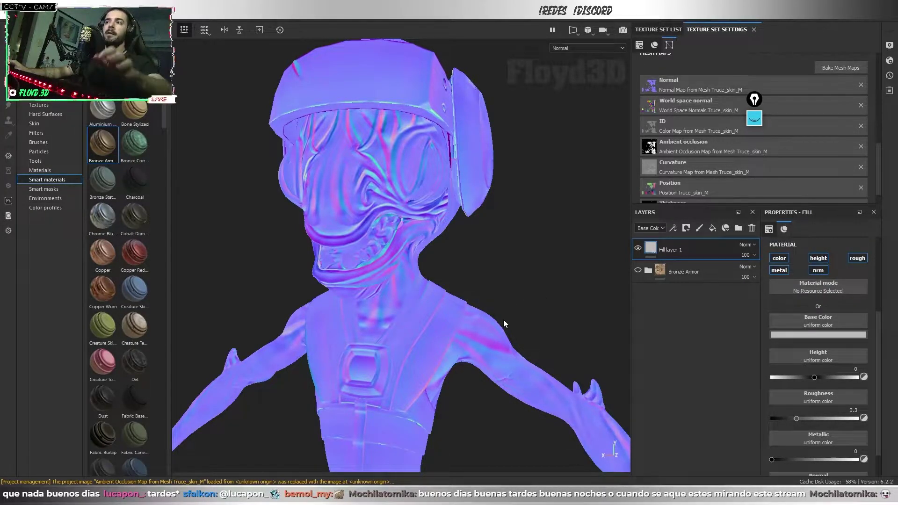
{"action": "left_click_drag", "start_coordinate": [503, 322], "coordinate": [490, 311], "text": "alt"}
{"action": "mouse_move", "coordinate": [529, 348]}
{"action": "left_mouse_down", "text": "alt"}
{"action": "mouse_move", "coordinate": [512, 350]}
{"action": "mouse_move", "coordinate": [518, 335]}
{"action": "mouse_move", "coordinate": [418, 313]}
{"action": "left_mouse_up", "text": "alt"}
Show the world-space normal map, frame the whole model, and orbit to a low back view.
{"action": "key", "text": "b"}
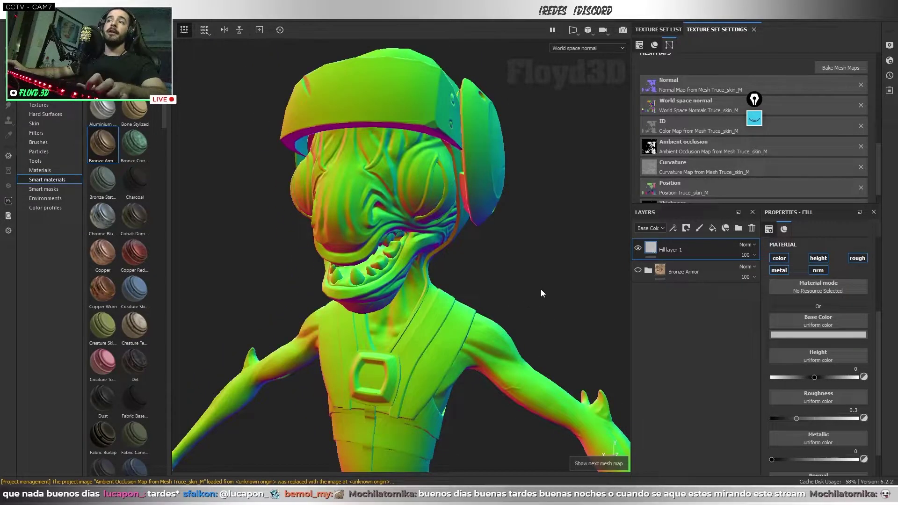
{"action": "key", "text": "f"}
{"action": "left_click_drag", "start_coordinate": [541, 289], "coordinate": [470, 239], "text": "alt"}
{"action": "mouse_move", "coordinate": [545, 271]}
{"action": "left_mouse_down", "text": "alt"}
{"action": "mouse_move", "coordinate": [415, 267]}
{"action": "mouse_move", "coordinate": [429, 274]}
{"action": "left_mouse_up", "text": "alt"}
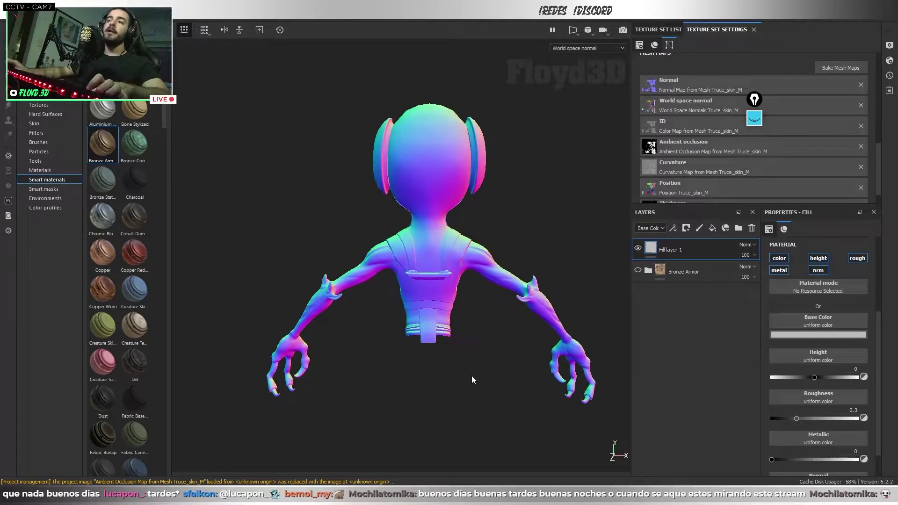
{"action": "mouse_move", "coordinate": [471, 375]}
{"action": "left_mouse_down", "text": "alt"}
{"action": "mouse_move", "coordinate": [444, 316]}
{"action": "mouse_move", "coordinate": [427, 321]}
{"action": "mouse_move", "coordinate": [525, 317]}
{"action": "mouse_move", "coordinate": [463, 357]}
{"action": "left_mouse_up", "text": "alt"}
Return to the tangent Normal map and zoom in on the head and torso.
{"action": "key", "text": "shift+b"}
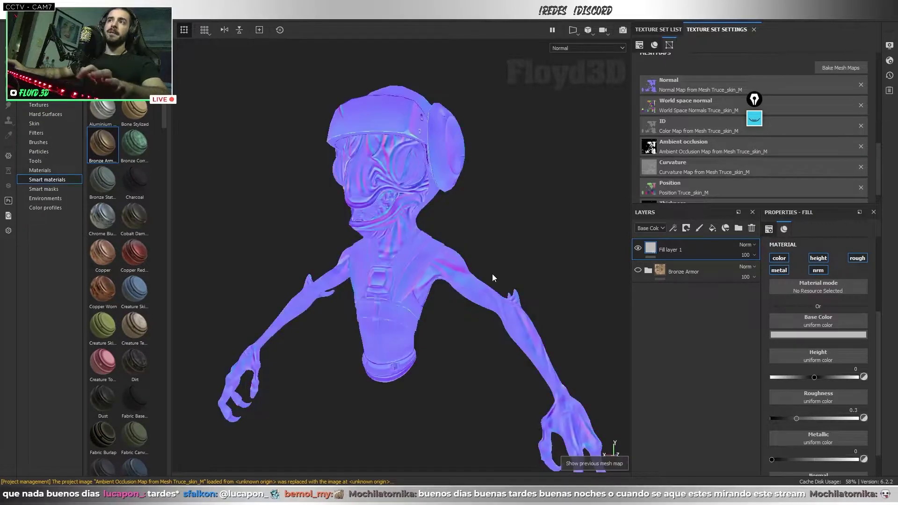
{"action": "mouse_move", "coordinate": [492, 274]}
{"action": "left_mouse_down", "text": "alt"}
{"action": "mouse_move", "coordinate": [471, 277]}
{"action": "mouse_move", "coordinate": [352, 165]}
{"action": "mouse_move", "coordinate": [459, 295]}
{"action": "left_mouse_up", "text": "alt"}
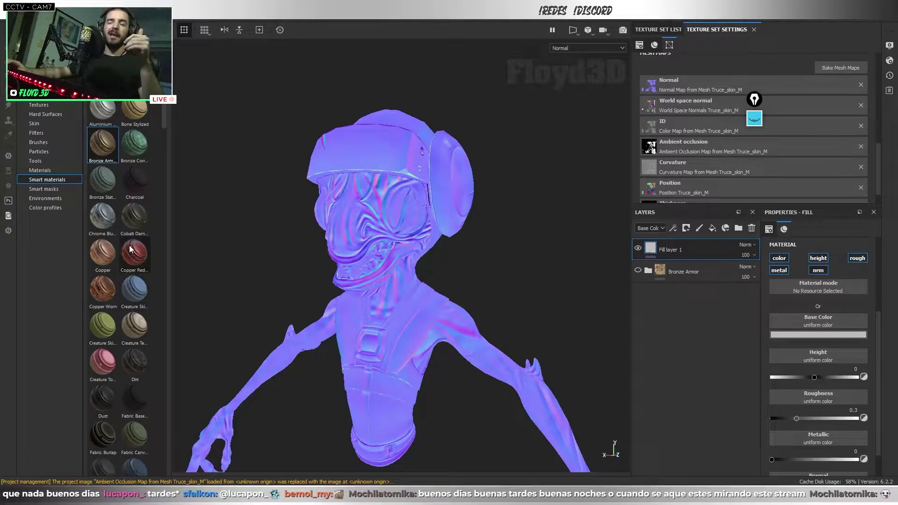
{"action": "left_click_drag", "start_coordinate": [346, 252], "coordinate": [470, 324], "text": "alt"}
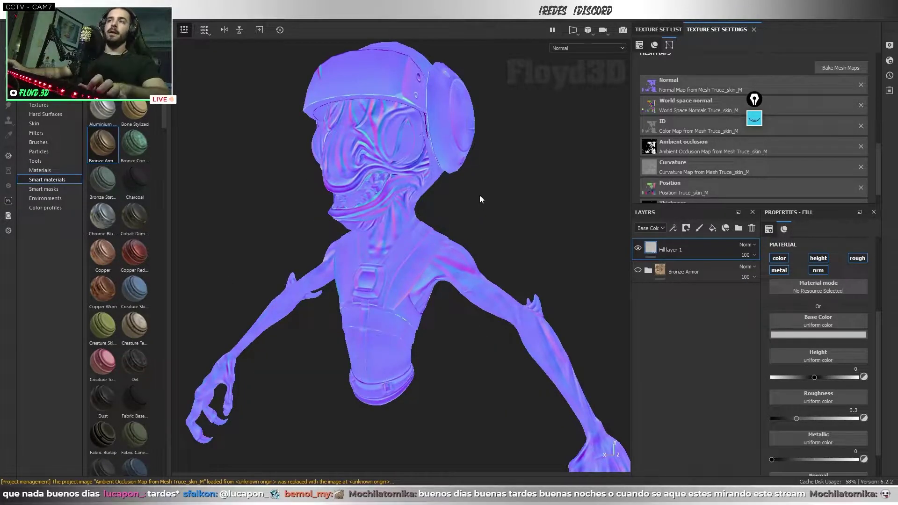
{"action": "left_click_drag", "start_coordinate": [479, 195], "coordinate": [492, 214], "text": "alt"}
{"action": "right_click_drag", "start_coordinate": [492, 215], "coordinate": [574, 339], "text": "alt"}
{"action": "key", "text": "m"}
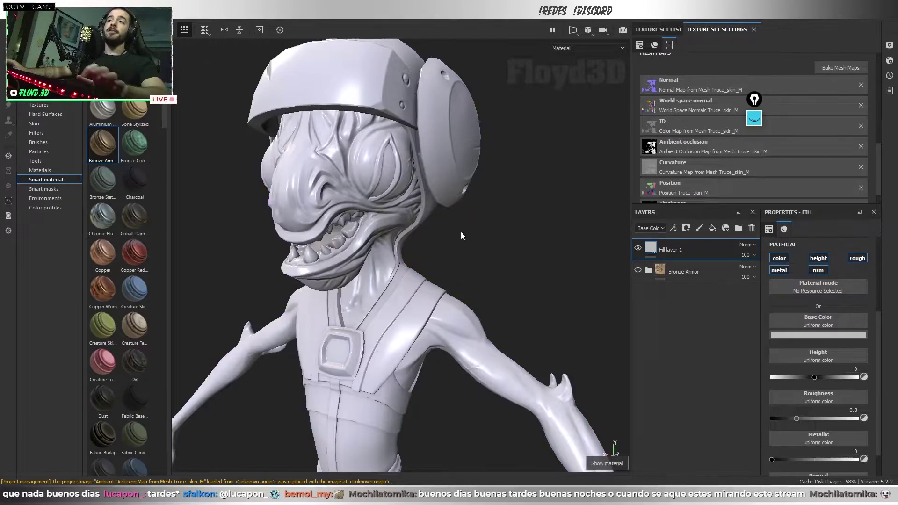
{"action": "scroll", "coordinate": [462, 232], "scroll_direction": "up", "scroll_amount": 2}
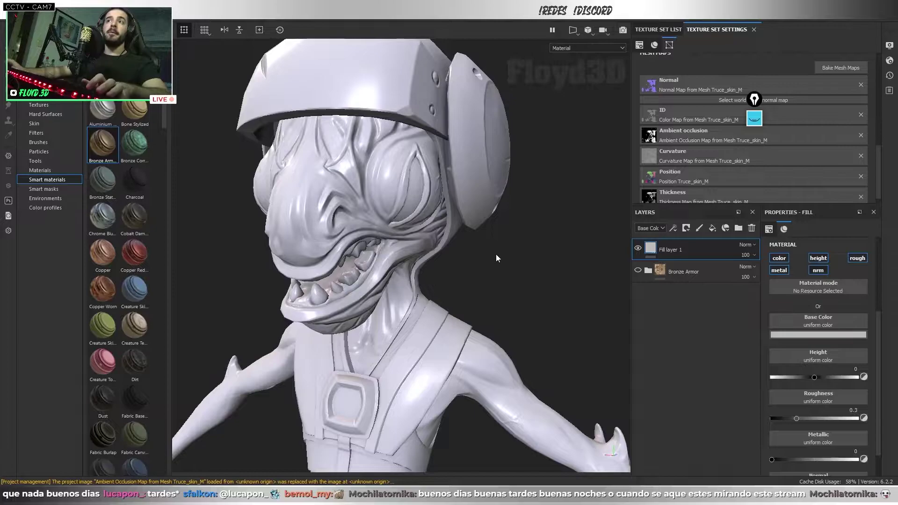
{"action": "key", "text": "ctrl+z"}
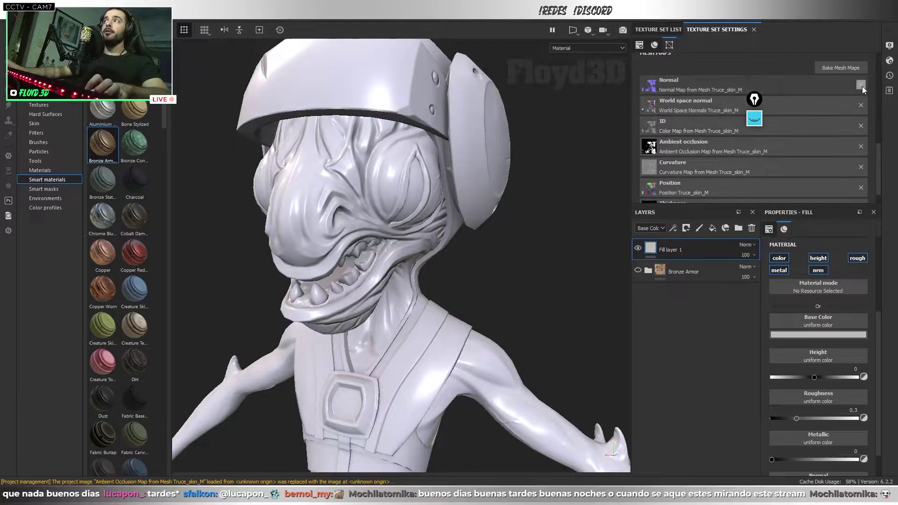
{"action": "left_click", "coordinate": [860, 85]}
{"action": "left_click_drag", "start_coordinate": [551, 220], "coordinate": [530, 296], "text": "alt"}
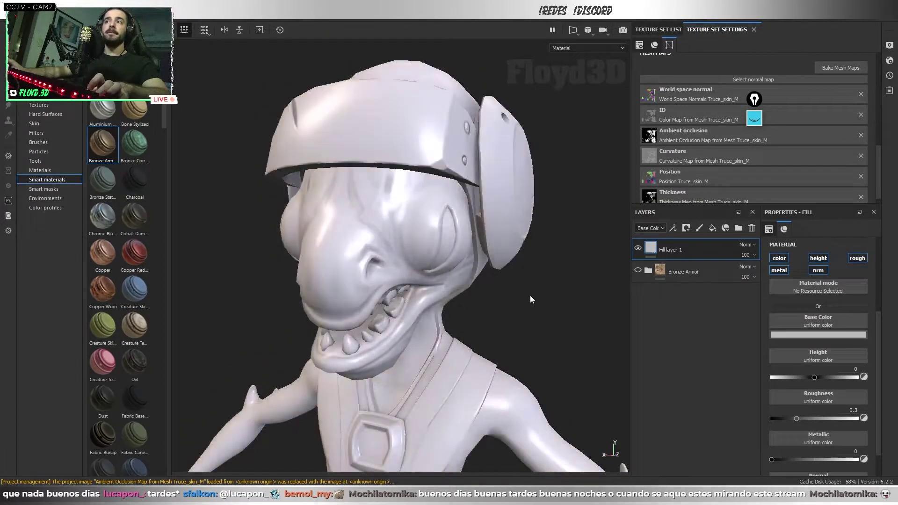
{"action": "key", "text": "ctrl+z"}
{"action": "mouse_move", "coordinate": [532, 301]}
{"action": "left_mouse_down", "text": "alt"}
{"action": "mouse_move", "coordinate": [506, 267]}
{"action": "mouse_move", "coordinate": [549, 260]}
{"action": "left_mouse_up", "text": "alt"}
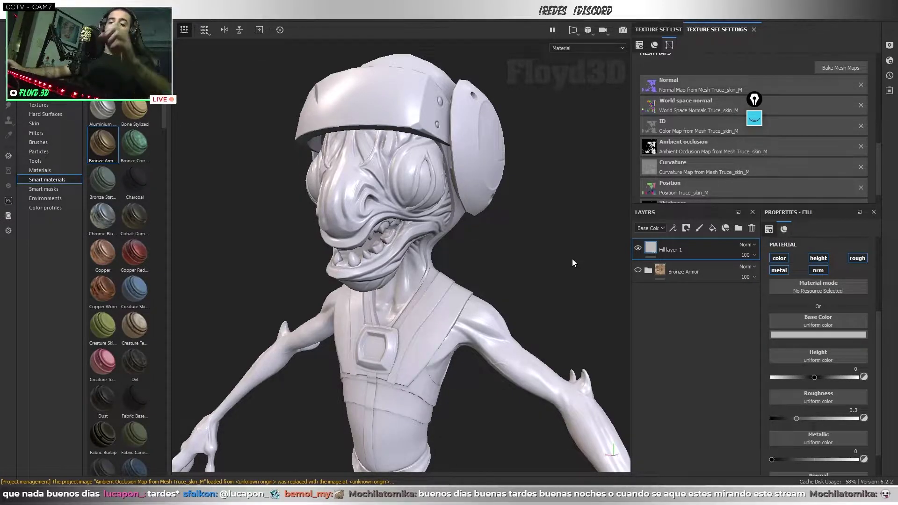
{"action": "key", "text": "b"}
Step through the World space normal, Ambient occlusion and Curvature maps, then zoom onto the face.
{"action": "key", "text": "b"}
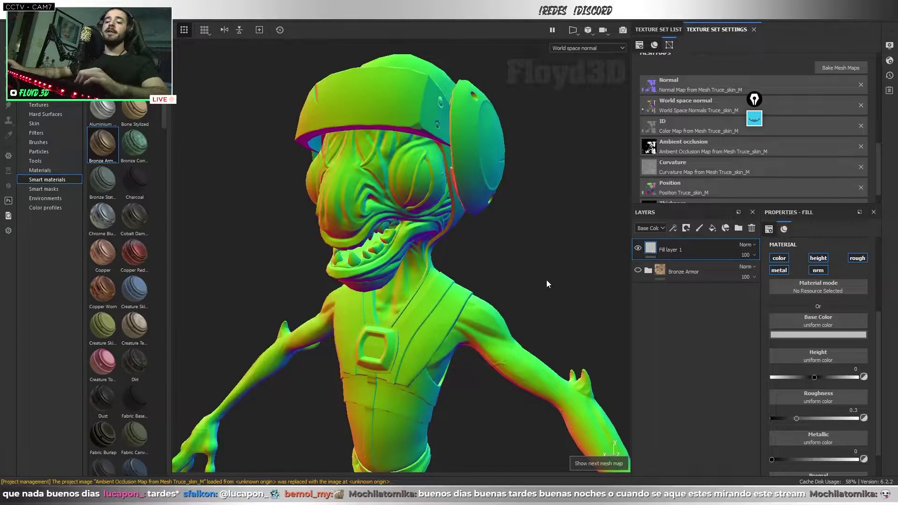
{"action": "key", "text": "b"}
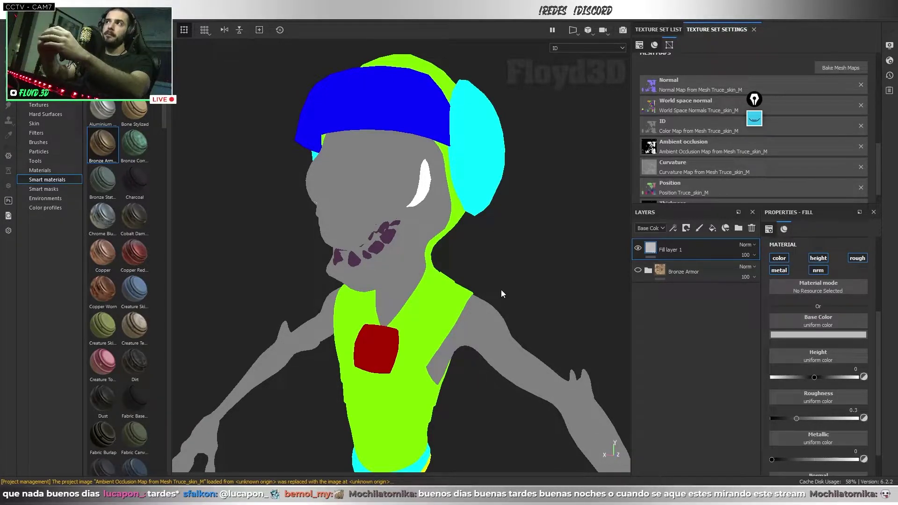
{"action": "left_click_drag", "start_coordinate": [547, 307], "coordinate": [501, 257], "text": "alt"}
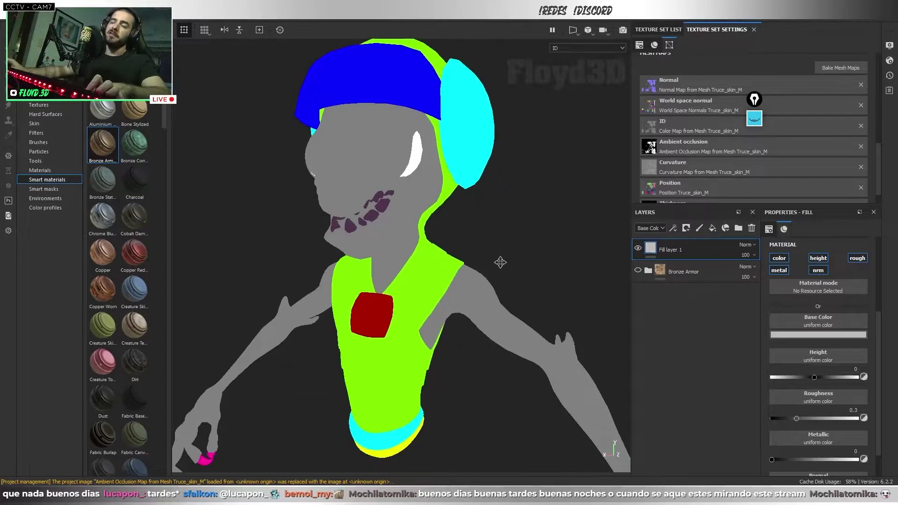
{"action": "key", "text": "b"}
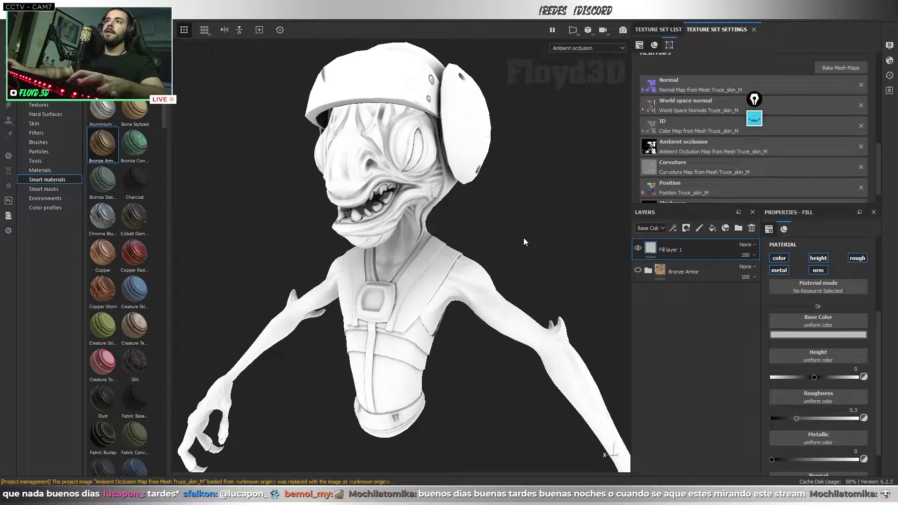
{"action": "key", "text": "b"}
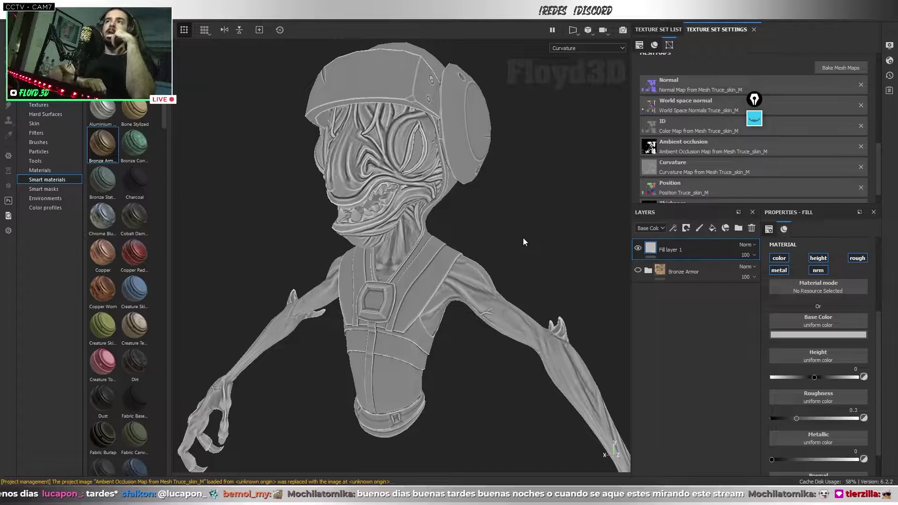
{"action": "right_click_drag", "start_coordinate": [528, 242], "coordinate": [450, 343], "text": "alt"}
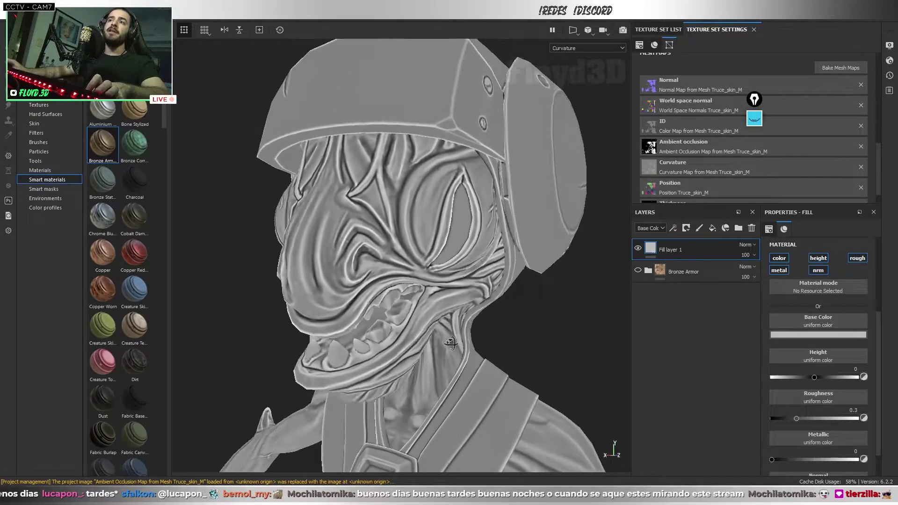
{"action": "mouse_move", "coordinate": [450, 343]}
{"action": "left_mouse_down", "text": "alt"}
{"action": "mouse_move", "coordinate": [391, 207]}
{"action": "mouse_move", "coordinate": [354, 224]}
{"action": "mouse_move", "coordinate": [351, 265]}
{"action": "left_mouse_up", "text": "alt"}
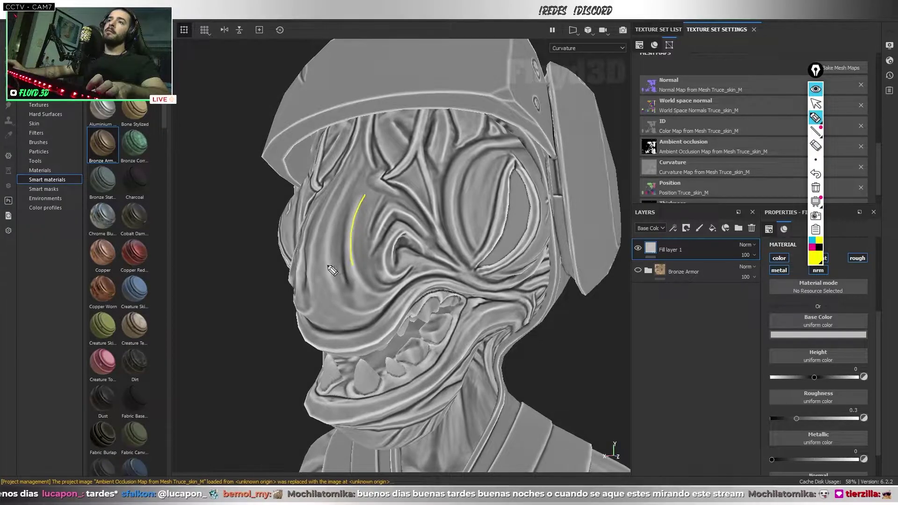
Mark face wrinkles with annotation strokes, then frame the whole model on the Position map.
{"action": "mouse_move", "coordinate": [320, 294]}
{"action": "left_mouse_down"}
{"action": "mouse_move", "coordinate": [318, 307]}
{"action": "mouse_move", "coordinate": [320, 295]}
{"action": "left_mouse_up"}
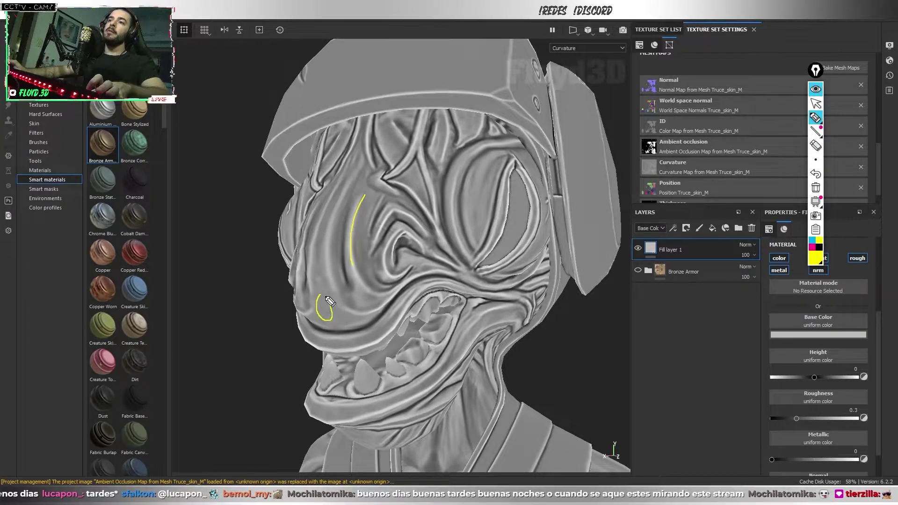
{"action": "left_click_drag", "start_coordinate": [348, 202], "coordinate": [352, 225]}
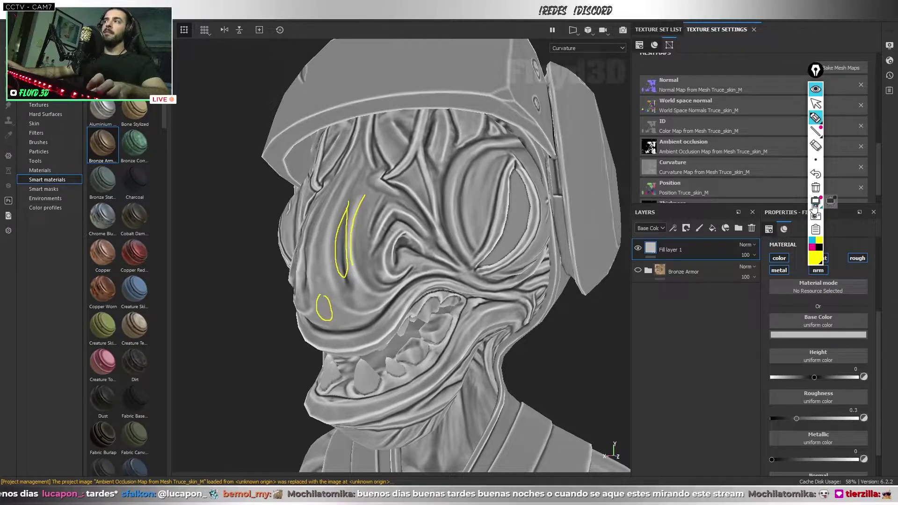
{"action": "key", "text": "f"}
{"action": "key", "text": "b"}
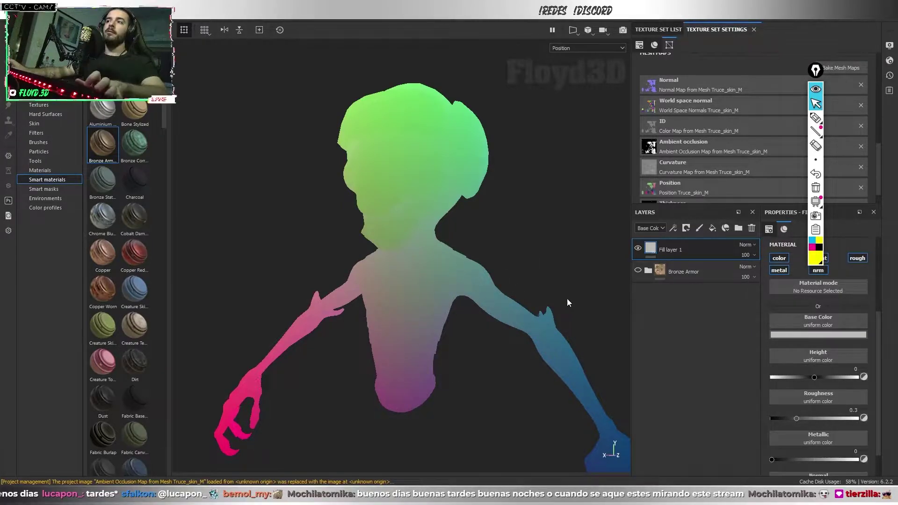
Draw and erase an annotation line across the arm, then show the Thickness map.
{"action": "left_click_drag", "start_coordinate": [567, 299], "coordinate": [547, 357], "text": "alt"}
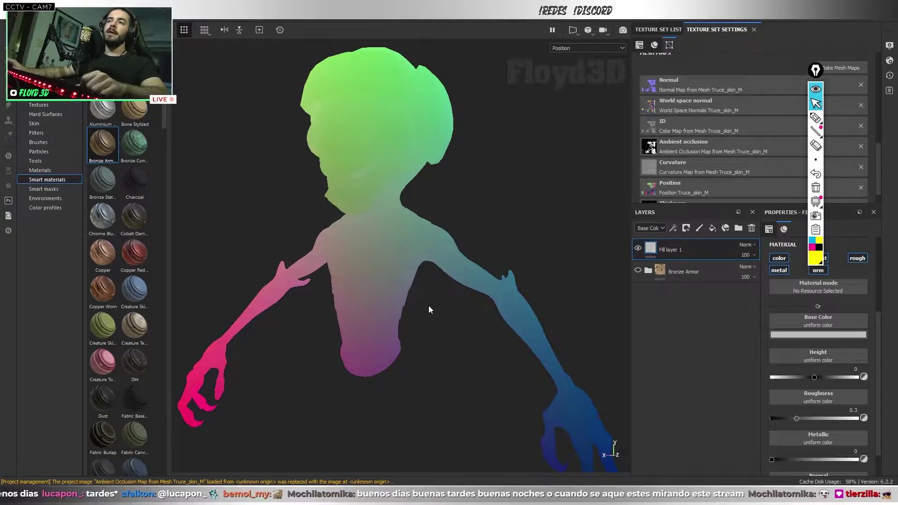
{"action": "left_click_drag", "start_coordinate": [429, 317], "coordinate": [449, 308], "text": "alt"}
{"action": "left_click", "coordinate": [816, 118]}
{"action": "mouse_move", "coordinate": [452, 354]}
{"action": "left_mouse_down"}
{"action": "mouse_move", "coordinate": [460, 149]}
{"action": "mouse_move", "coordinate": [453, 171]}
{"action": "left_mouse_up"}
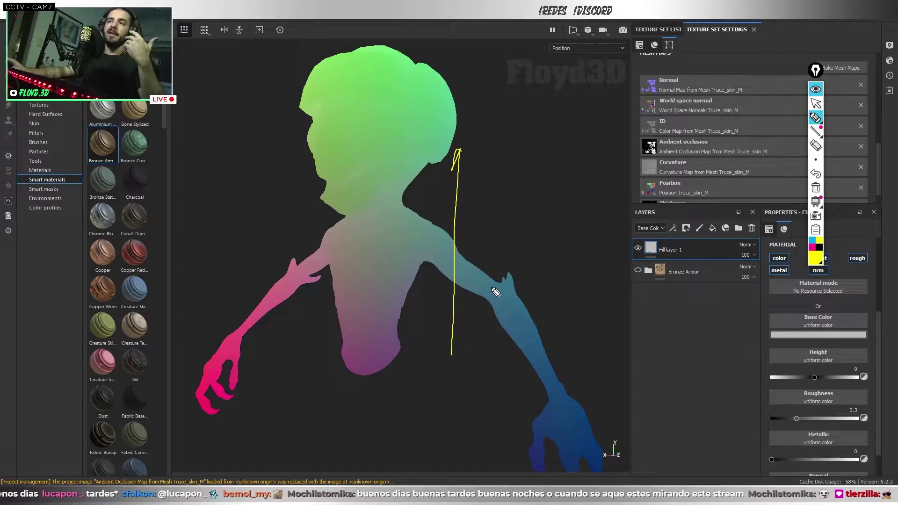
{"action": "left_click", "coordinate": [815, 187]}
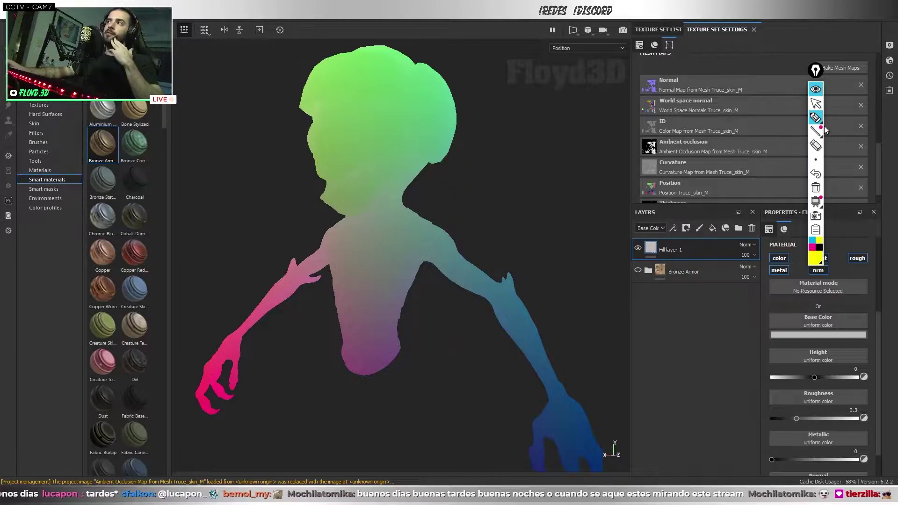
{"action": "left_click", "coordinate": [815, 104]}
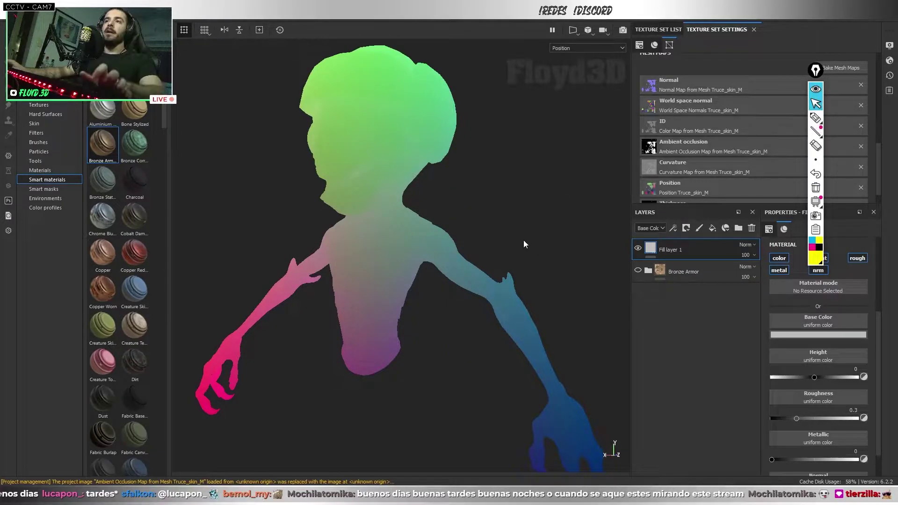
{"action": "key", "text": "b"}
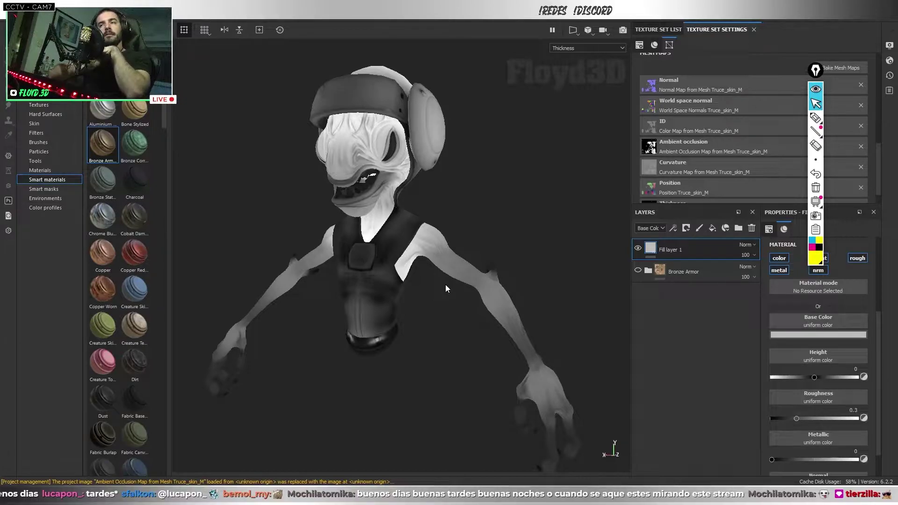
Zoom into the face on the Thickness map, then back out to the upper body.
{"action": "scroll", "coordinate": [445, 285], "scroll_direction": "up", "scroll_amount": 5}
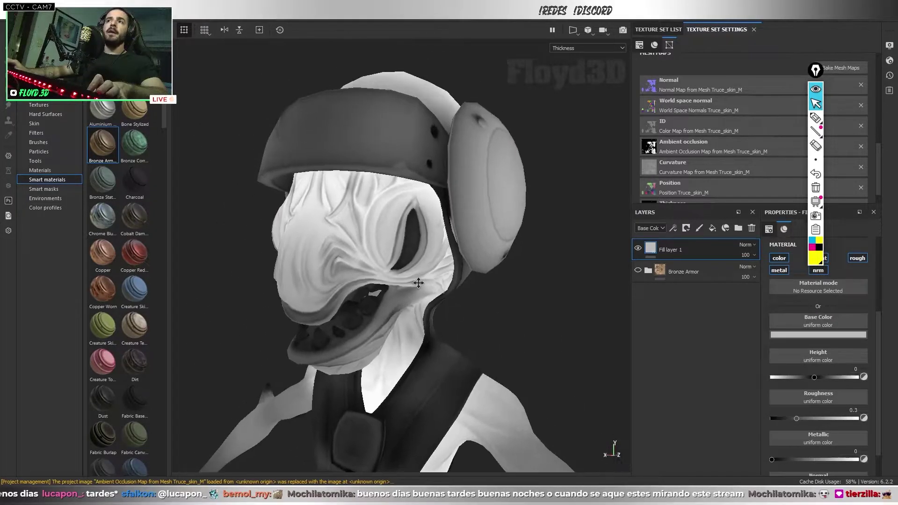
{"action": "middle_click_drag", "start_coordinate": [434, 295], "coordinate": [398, 282], "text": "alt"}
{"action": "mouse_move", "coordinate": [398, 283]}
{"action": "right_mouse_down", "text": "alt"}
{"action": "mouse_move", "coordinate": [380, 265]}
{"action": "mouse_move", "coordinate": [406, 291]}
{"action": "right_mouse_up", "text": "alt"}
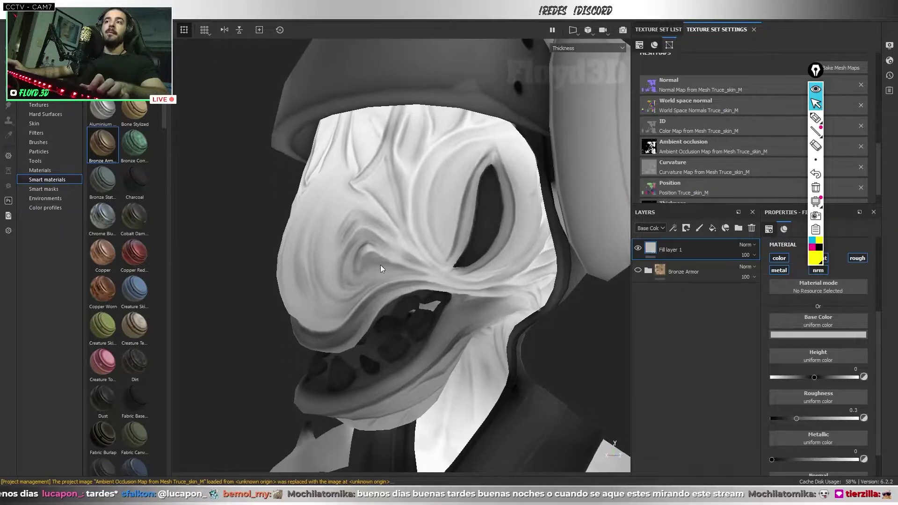
{"action": "scroll", "coordinate": [406, 291], "scroll_direction": "down", "scroll_amount": 3}
{"action": "scroll", "coordinate": [438, 364], "scroll_direction": "down", "scroll_amount": 3}
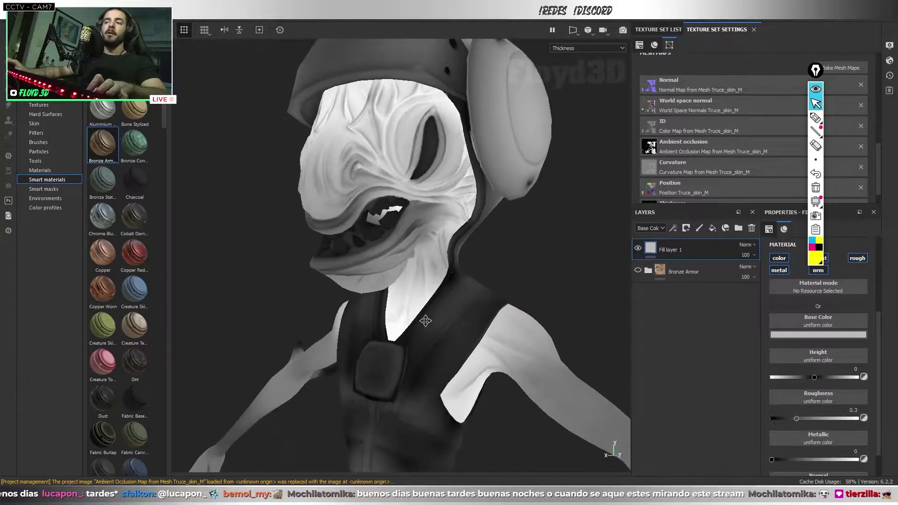
{"action": "mouse_move", "coordinate": [430, 343]}
{"action": "right_mouse_down", "text": "alt"}
{"action": "mouse_move", "coordinate": [467, 303]}
{"action": "mouse_move", "coordinate": [466, 312]}
{"action": "right_mouse_up", "text": "alt"}
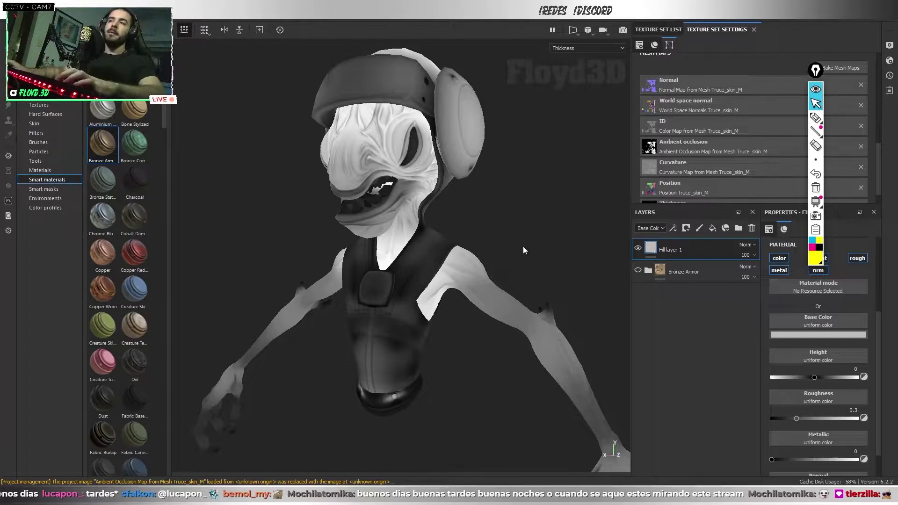
Orbit around the head to a frontal view, then switch back to Material view.
{"action": "left_click_drag", "start_coordinate": [523, 246], "coordinate": [510, 246], "text": "alt"}
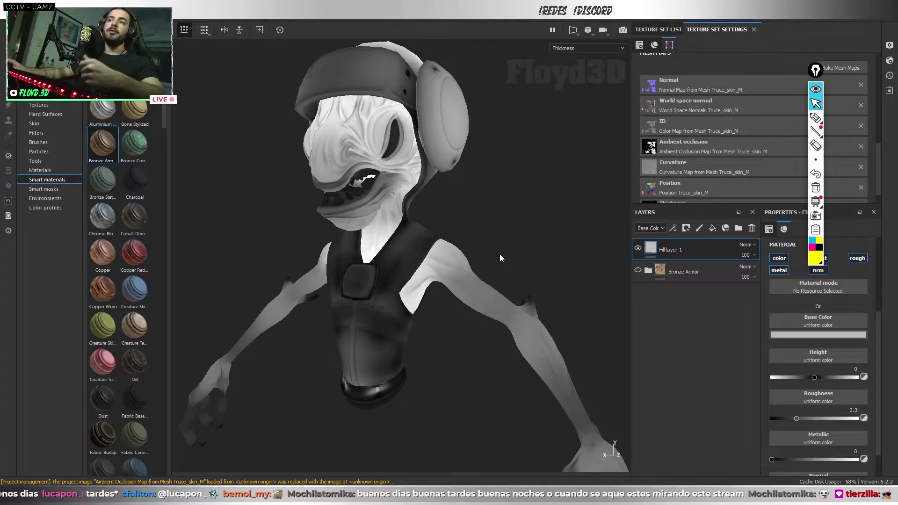
{"action": "scroll", "coordinate": [496, 249], "scroll_direction": "up", "scroll_amount": 2}
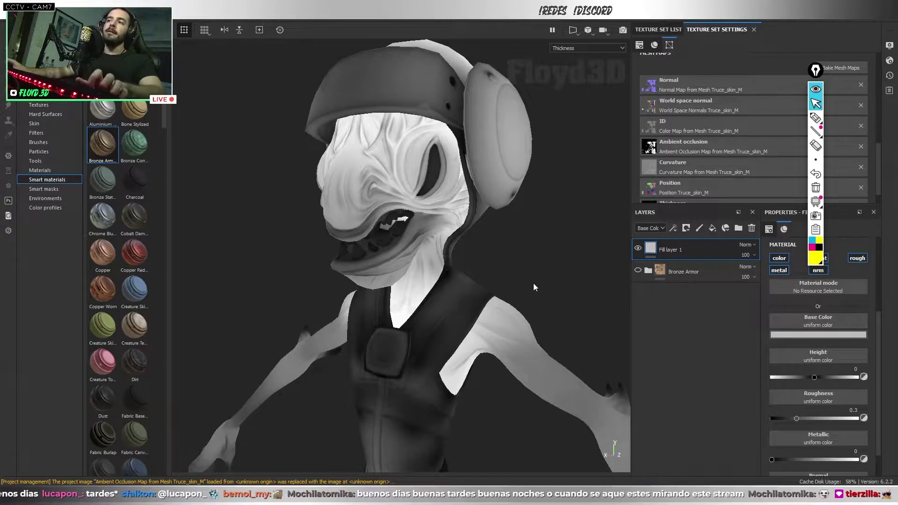
{"action": "mouse_move", "coordinate": [533, 283]}
{"action": "left_mouse_down", "text": "alt"}
{"action": "mouse_move", "coordinate": [435, 234]}
{"action": "mouse_move", "coordinate": [430, 278]}
{"action": "left_mouse_up", "text": "alt"}
{"action": "scroll", "coordinate": [429, 223], "scroll_direction": "up", "scroll_amount": 2}
{"action": "left_click_drag", "start_coordinate": [429, 223], "coordinate": [400, 266], "text": "alt"}
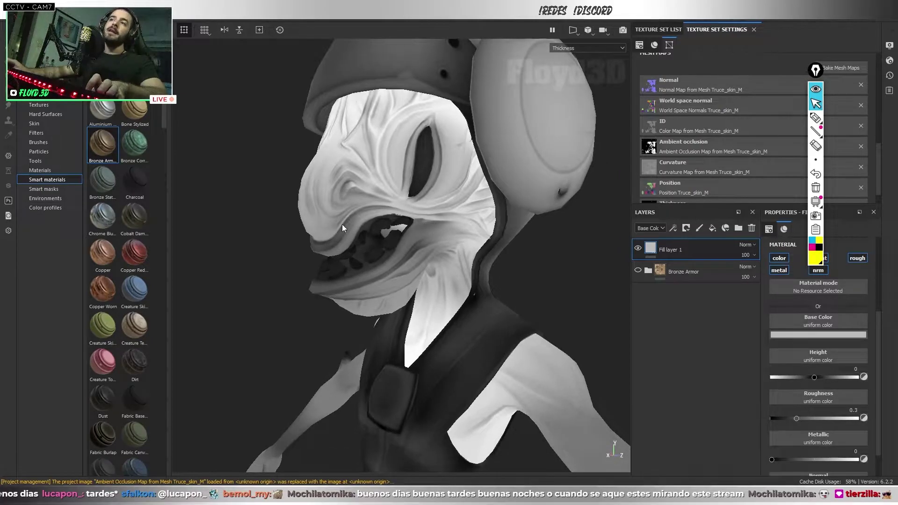
{"action": "left_click_drag", "start_coordinate": [367, 130], "coordinate": [456, 190], "text": "alt"}
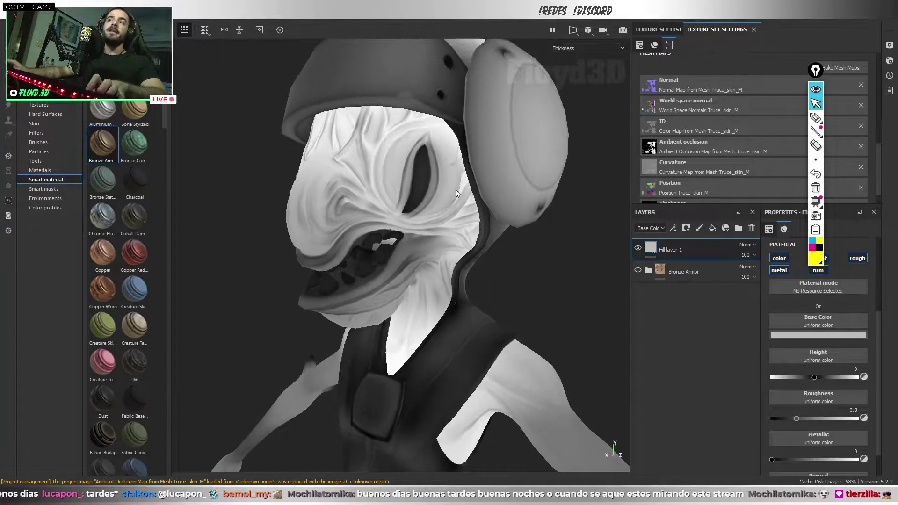
{"action": "left_click_drag", "start_coordinate": [487, 287], "coordinate": [378, 272], "text": "alt"}
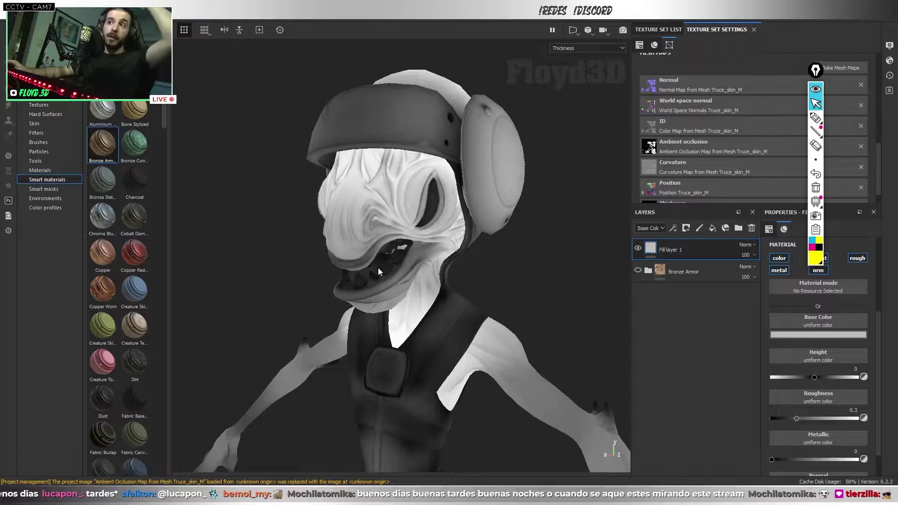
{"action": "key", "text": "m"}
{"action": "mouse_move", "coordinate": [557, 242]}
{"action": "left_mouse_down", "text": "alt"}
{"action": "mouse_move", "coordinate": [430, 279]}
{"action": "mouse_move", "coordinate": [461, 245]}
{"action": "mouse_move", "coordinate": [481, 254]}
{"action": "left_mouse_up", "text": "alt"}
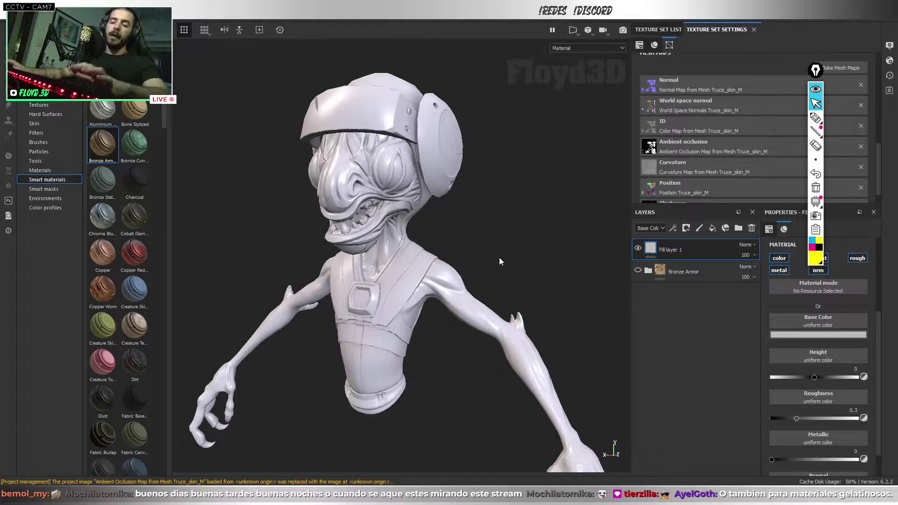
Cycle the viewport to the baked tangent Normal map and put away the screen-drawing tools.
{"action": "key", "text": "b"}
{"action": "key", "text": "b"}
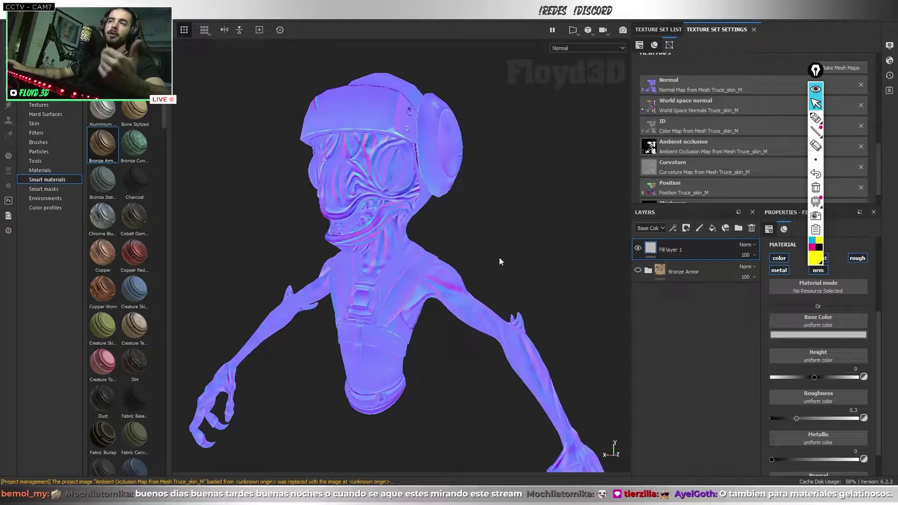
{"action": "left_click", "coordinate": [816, 70]}
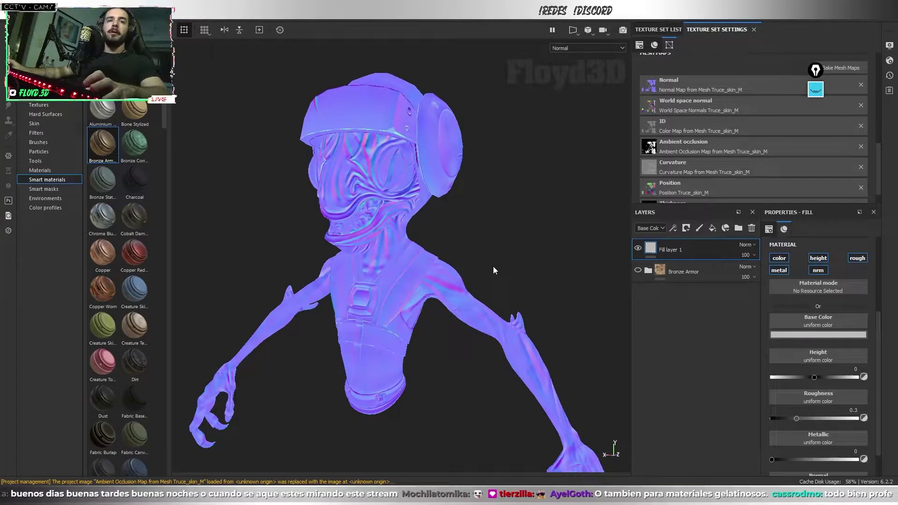
Switch over to ZBrush and orbit the high-poly alien sculpt.
{"action": "key", "text": "alt+Tab"}
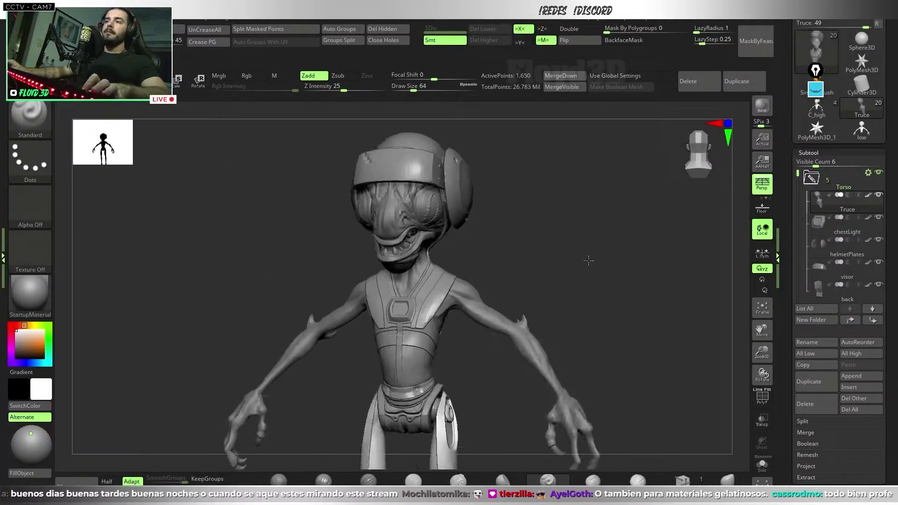
{"action": "mouse_move", "coordinate": [588, 260]}
{"action": "left_mouse_down"}
{"action": "mouse_move", "coordinate": [571, 254]}
{"action": "mouse_move", "coordinate": [573, 281]}
{"action": "left_mouse_up"}
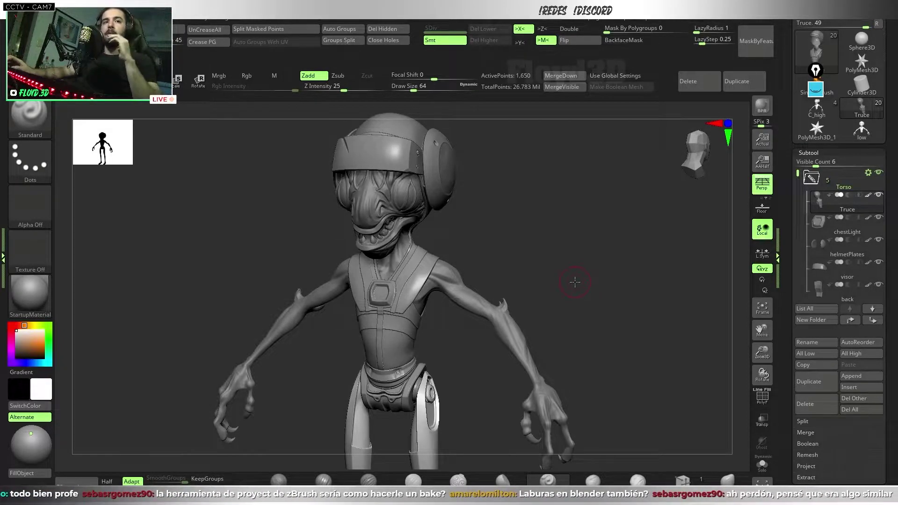
Switch to the Move brush (B, M, V) and make the body subtool active.
{"action": "mouse_move", "coordinate": [575, 282]}
{"action": "left_mouse_down"}
{"action": "mouse_move", "coordinate": [583, 270]}
{"action": "mouse_move", "coordinate": [575, 273]}
{"action": "left_mouse_up"}
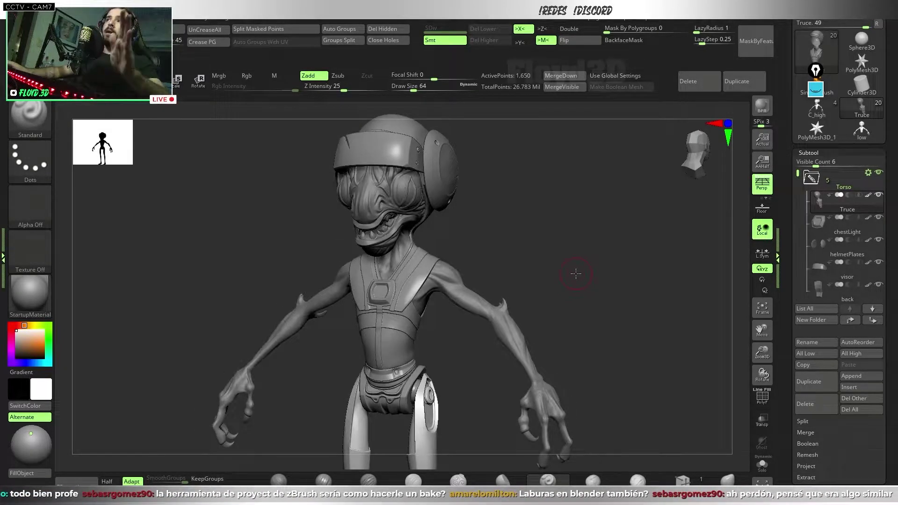
{"action": "mouse_move", "coordinate": [533, 241]}
{"action": "left_mouse_down"}
{"action": "mouse_move", "coordinate": [527, 235]}
{"action": "mouse_move", "coordinate": [662, 437]}
{"action": "mouse_move", "coordinate": [540, 266]}
{"action": "left_mouse_up"}
{"action": "key", "text": "b"}
{"action": "key", "text": "m"}
{"action": "key", "text": "v"}
{"action": "key", "text": "Up"}
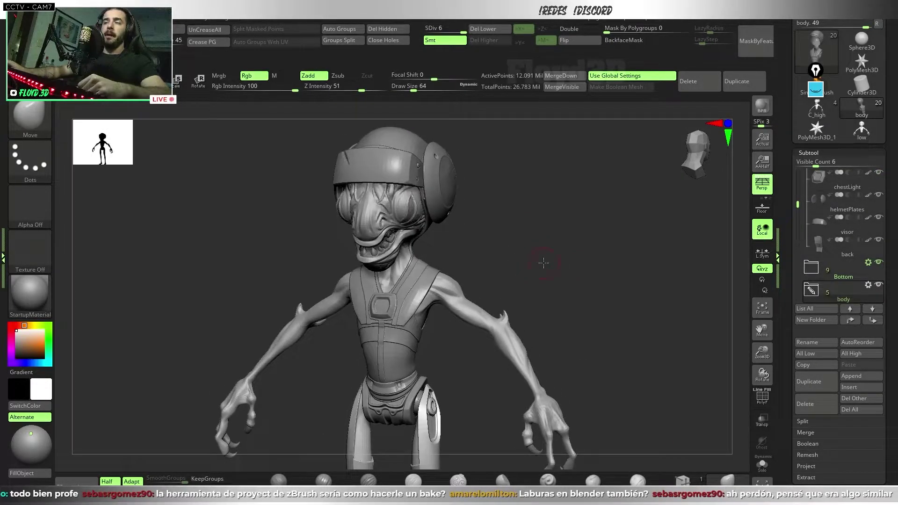
{"action": "scroll", "coordinate": [870, 371], "scroll_direction": "down", "scroll_amount": 3}
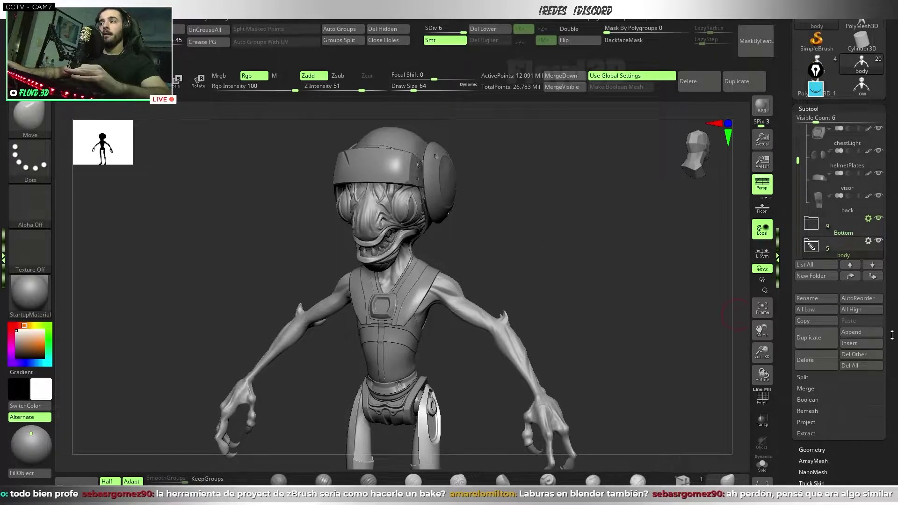
{"action": "scroll", "coordinate": [873, 336], "scroll_direction": "down", "scroll_amount": 4}
{"action": "scroll", "coordinate": [875, 304], "scroll_direction": "down", "scroll_amount": 3}
{"action": "scroll", "coordinate": [879, 267], "scroll_direction": "down", "scroll_amount": 3}
{"action": "scroll", "coordinate": [878, 280], "scroll_direction": "up", "scroll_amount": 3}
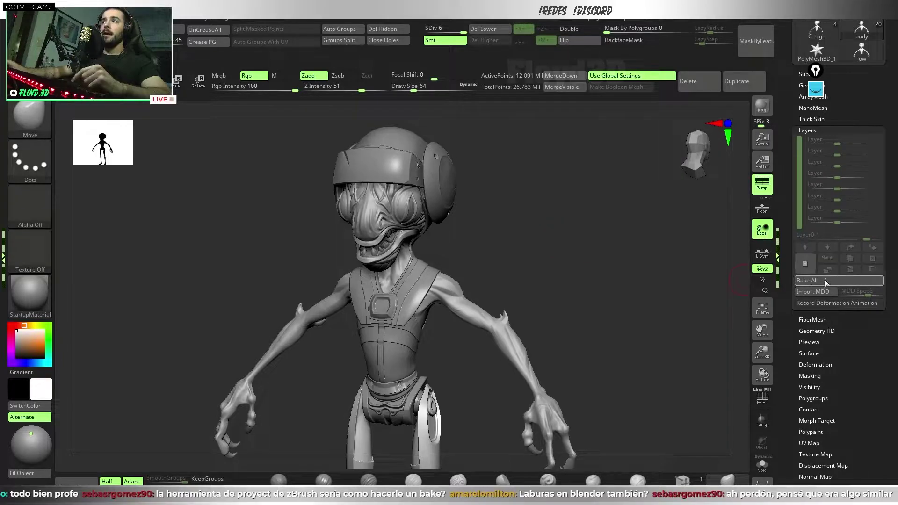
Solo the body subtool, zoom onto the head, and lower it to SDiv 4.
{"action": "left_click_drag", "start_coordinate": [568, 260], "coordinate": [670, 327]}
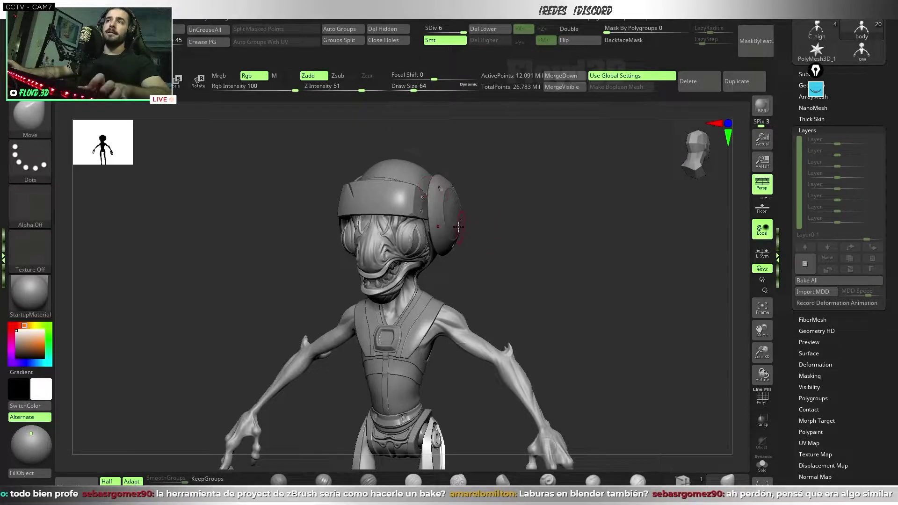
{"action": "left_click", "coordinate": [421, 251], "text": "alt"}
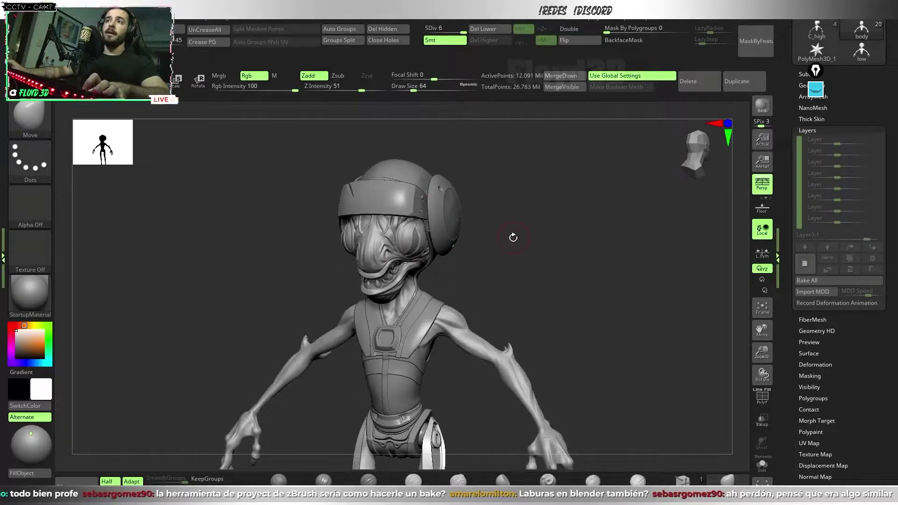
{"action": "left_click_drag", "start_coordinate": [514, 241], "coordinate": [569, 217]}
{"action": "left_click_drag", "start_coordinate": [463, 32], "coordinate": [448, 29]}
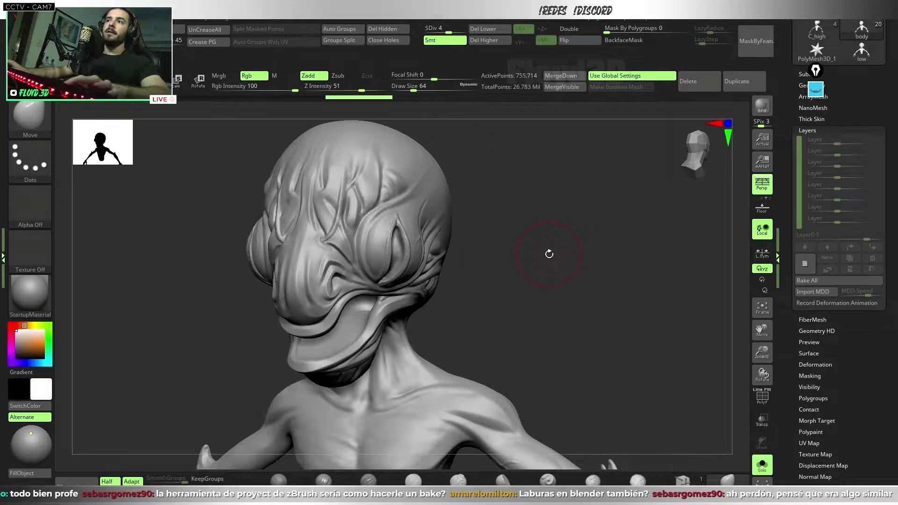
Raise the body to its highest subdivision level and show all subtools again.
{"action": "left_click_drag", "start_coordinate": [549, 254], "coordinate": [517, 254]}
{"action": "key", "text": "d"}
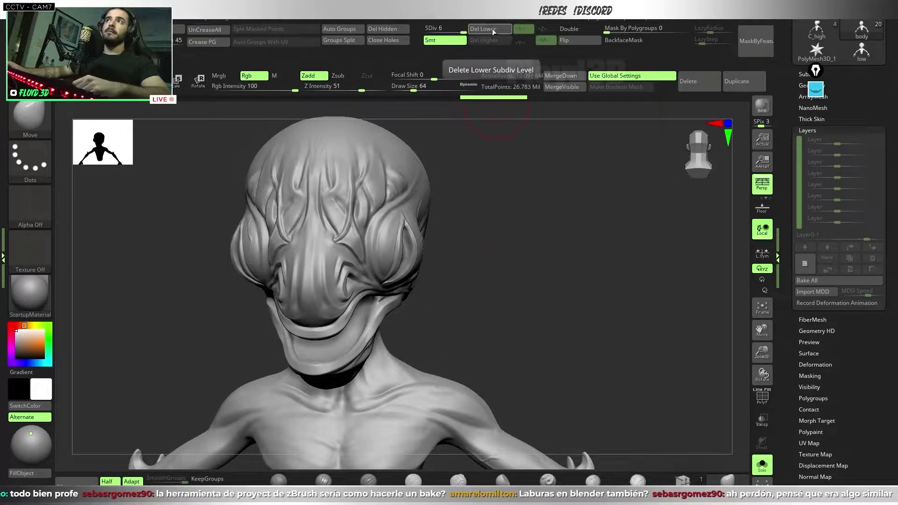
{"action": "key", "text": "d"}
{"action": "mouse_move", "coordinate": [468, 262]}
{"action": "left_mouse_down"}
{"action": "mouse_move", "coordinate": [523, 263]}
{"action": "mouse_move", "coordinate": [528, 226]}
{"action": "left_mouse_up"}
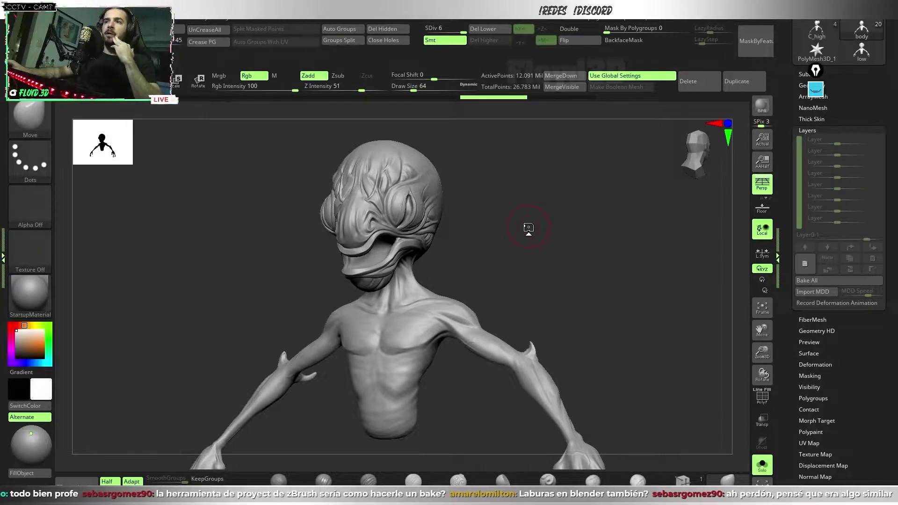
{"action": "left_click_drag", "start_coordinate": [858, 102], "coordinate": [858, 202]}
{"action": "left_click", "coordinate": [802, 175]}
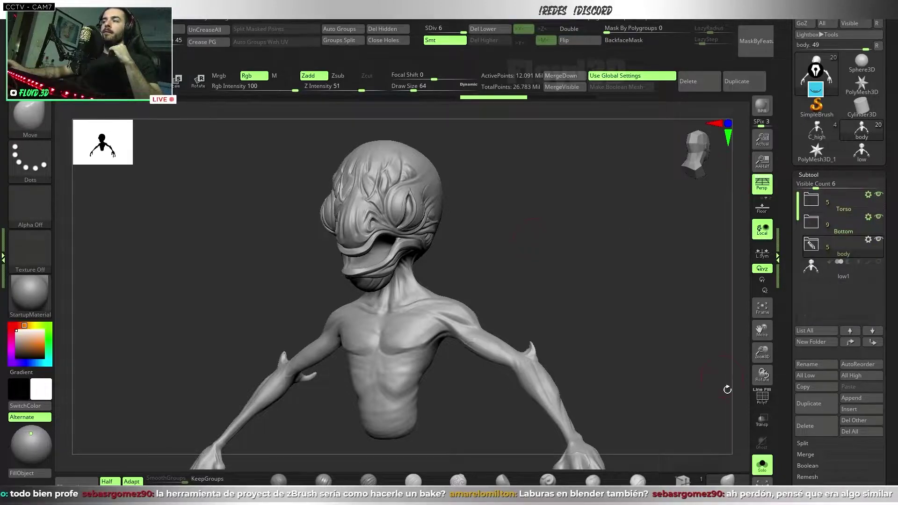
{"action": "left_click", "coordinate": [766, 473]}
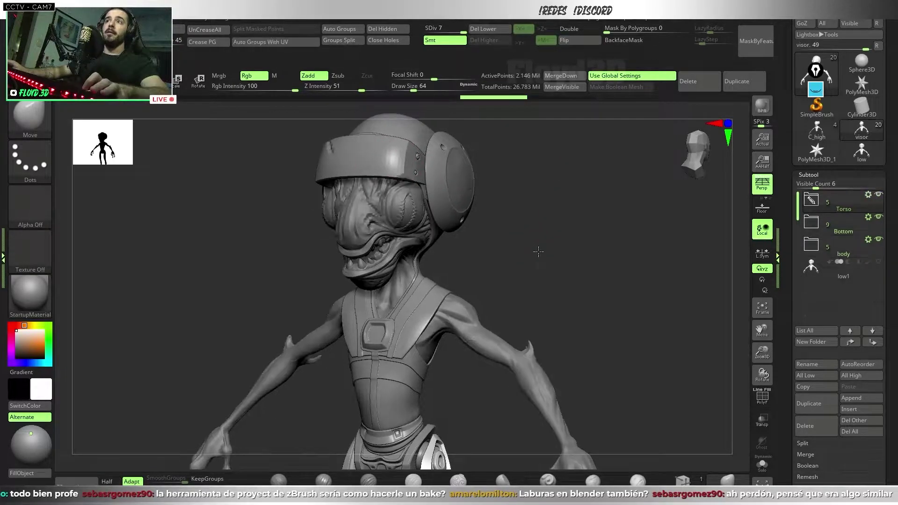
Solo the chestLight subtool and inspect its polygroups with dynamic smoothing off.
{"action": "left_click_drag", "start_coordinate": [533, 252], "coordinate": [603, 264]}
{"action": "left_click", "coordinate": [762, 464]}
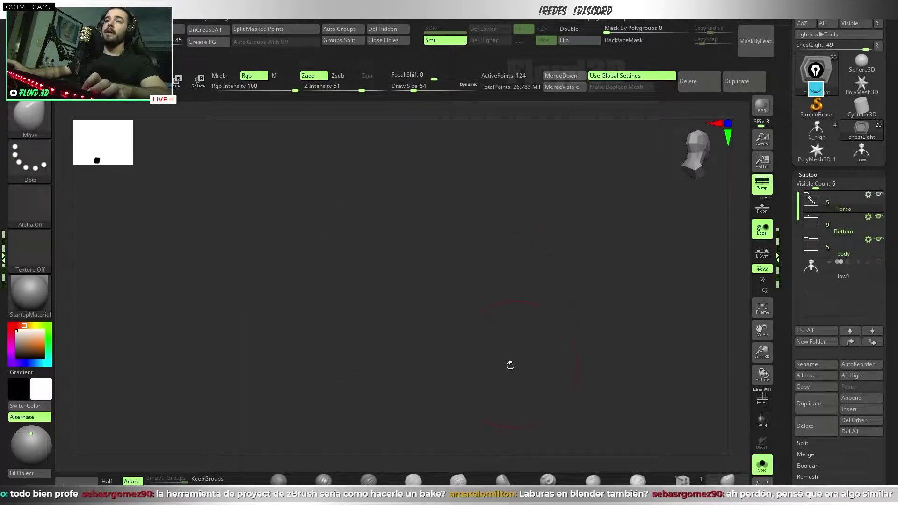
{"action": "key", "text": "f"}
{"action": "scroll", "coordinate": [510, 359], "scroll_direction": "down", "scroll_amount": 3}
{"action": "mouse_move", "coordinate": [587, 325]}
{"action": "left_mouse_down"}
{"action": "mouse_move", "coordinate": [592, 356]}
{"action": "mouse_move", "coordinate": [561, 315]}
{"action": "left_mouse_up"}
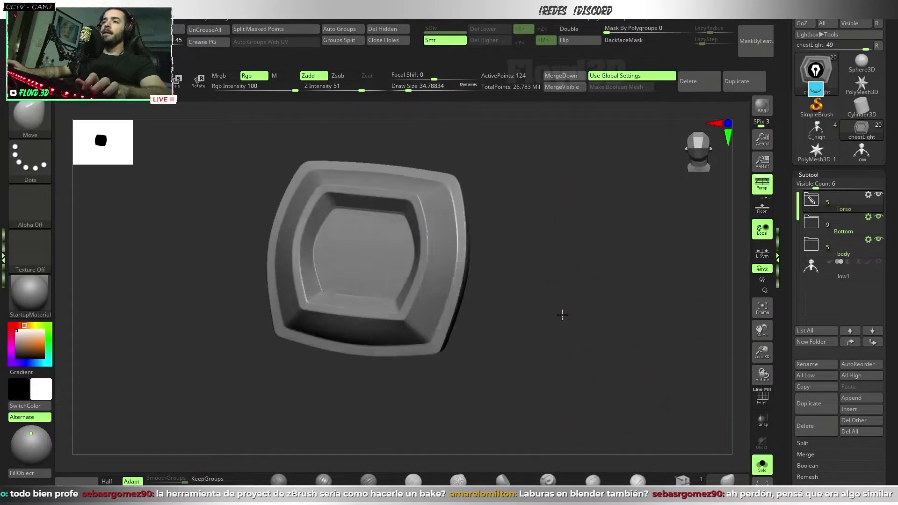
{"action": "key", "text": "shift+d"}
{"action": "key", "text": "shift+f"}
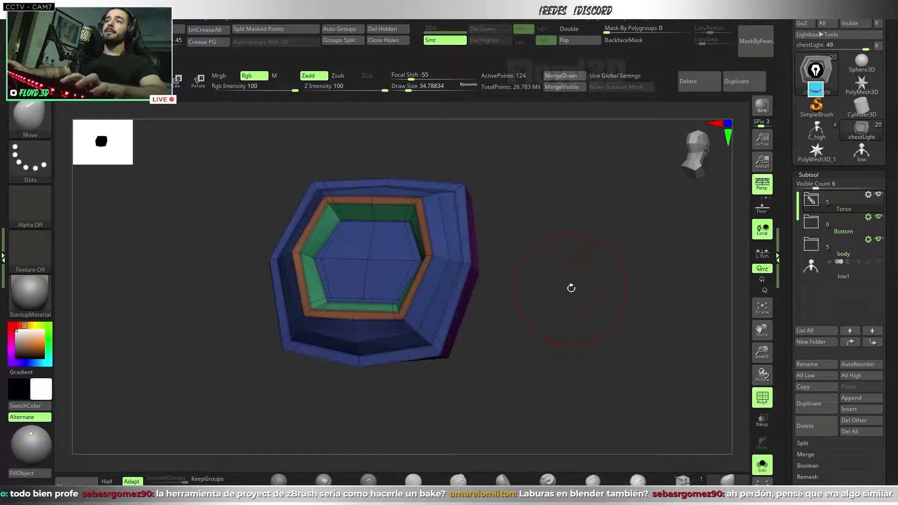
{"action": "left_click_drag", "start_coordinate": [566, 315], "coordinate": [567, 312], "text": "shift"}
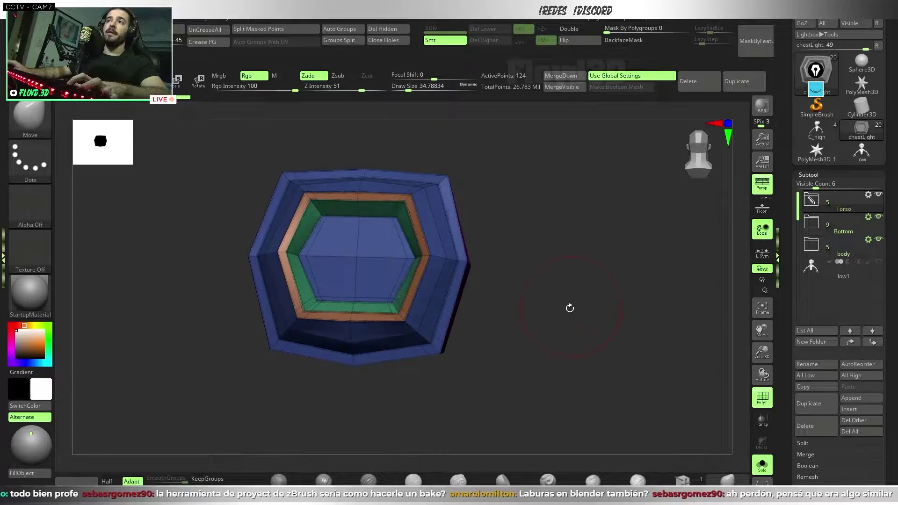
Apply chestLight's dynamic subdivision, delete its lower levels, hide PolyF, and turn Solo off.
{"action": "key", "text": "d"}
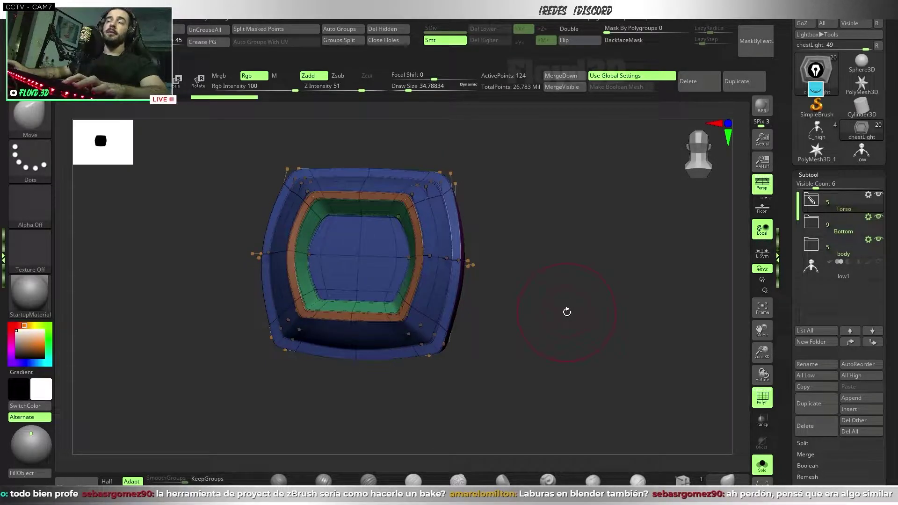
{"action": "key", "text": "space"}
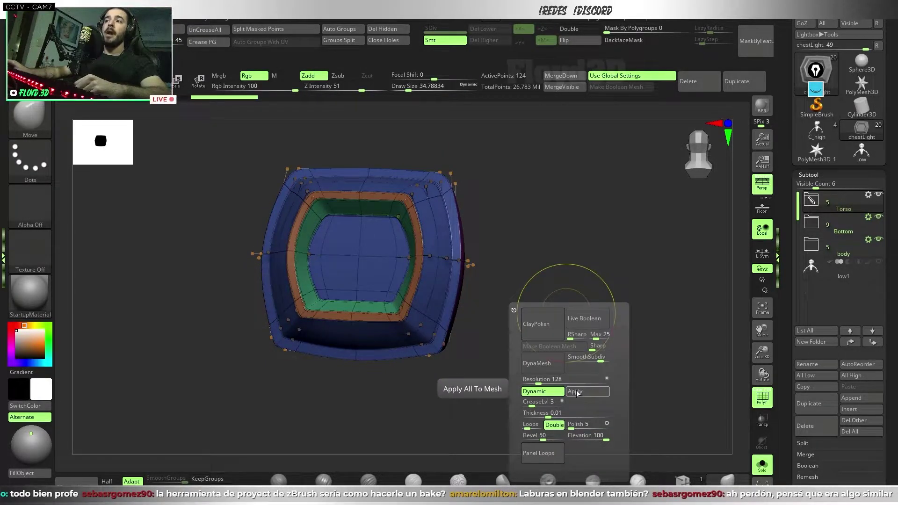
{"action": "left_click", "coordinate": [585, 391]}
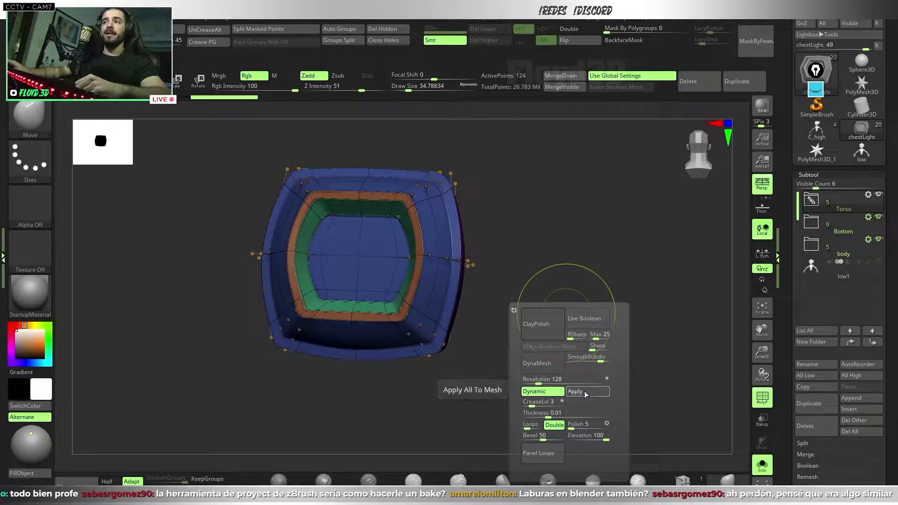
{"action": "left_click", "coordinate": [763, 398]}
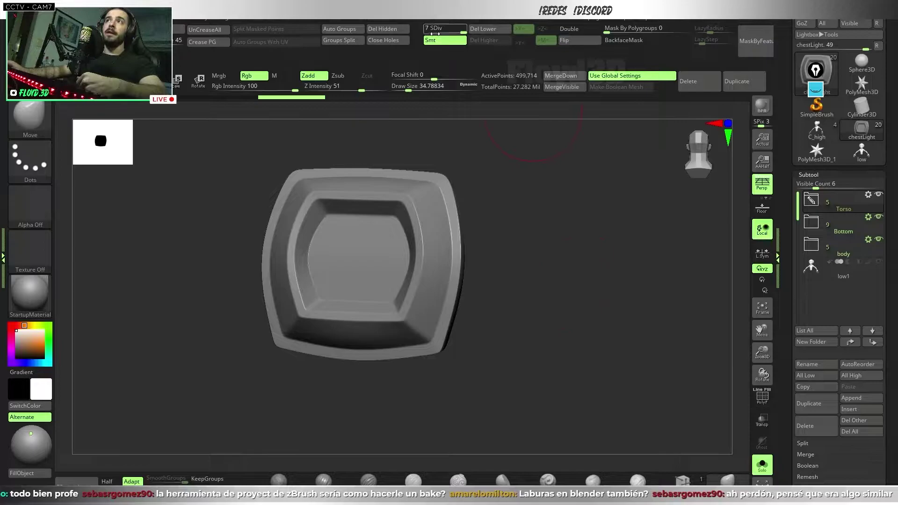
{"action": "left_click", "coordinate": [483, 28]}
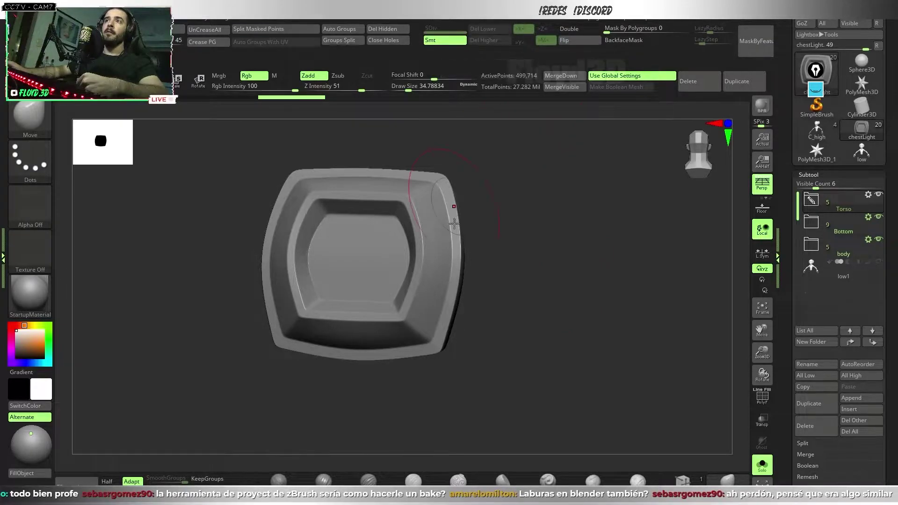
{"action": "left_click_drag", "start_coordinate": [406, 280], "coordinate": [686, 398]}
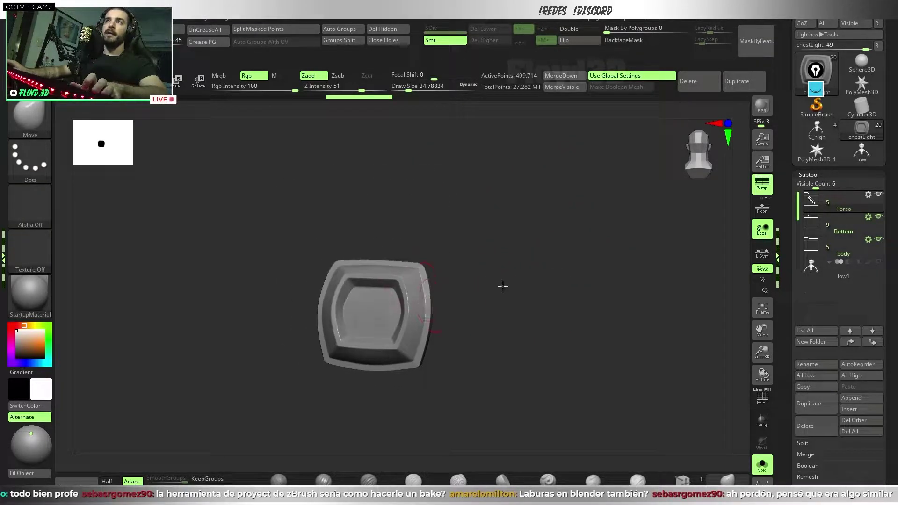
{"action": "left_click", "coordinate": [761, 471]}
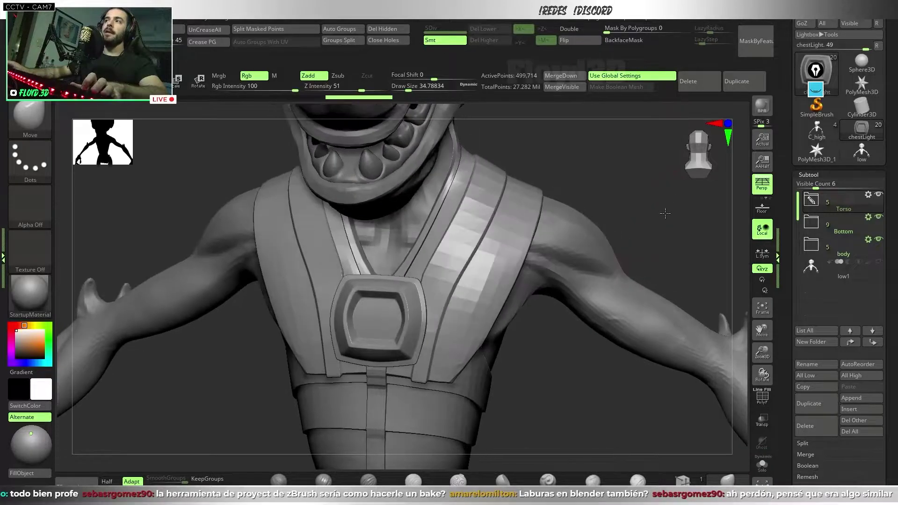
Isolate the Torso subtool with Solo to view it on its own.
{"action": "left_click_drag", "start_coordinate": [594, 253], "coordinate": [575, 253]}
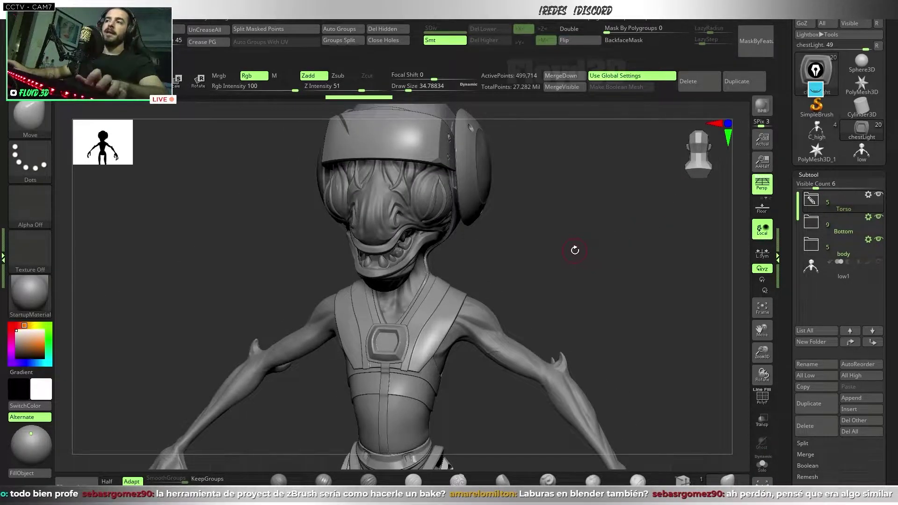
{"action": "mouse_move", "coordinate": [575, 251]}
{"action": "left_mouse_down"}
{"action": "mouse_move", "coordinate": [534, 222]}
{"action": "mouse_move", "coordinate": [526, 264]}
{"action": "mouse_move", "coordinate": [469, 283]}
{"action": "left_mouse_up"}
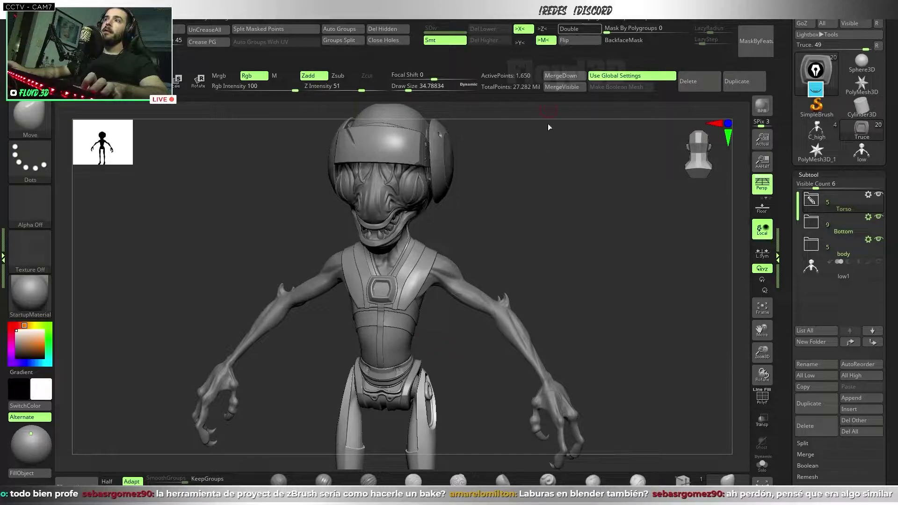
{"action": "left_click", "coordinate": [762, 465]}
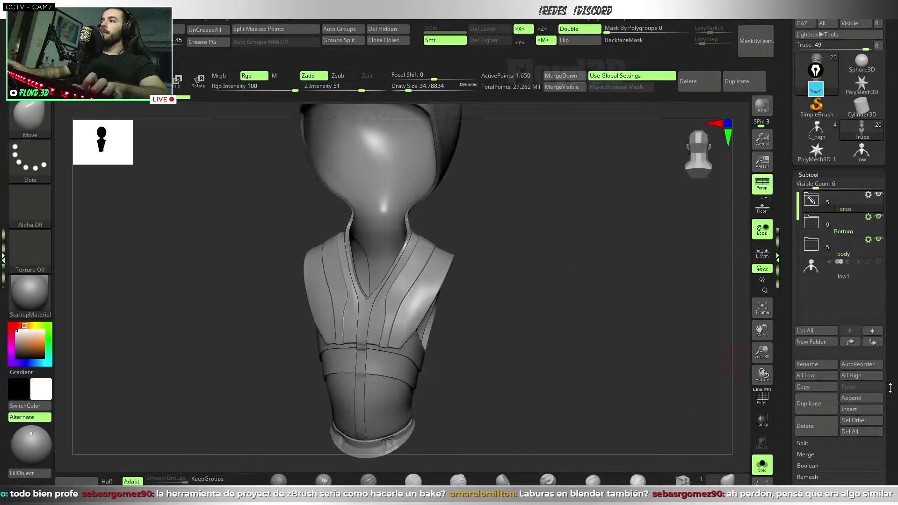
{"action": "left_click_drag", "start_coordinate": [890, 388], "coordinate": [890, 193]}
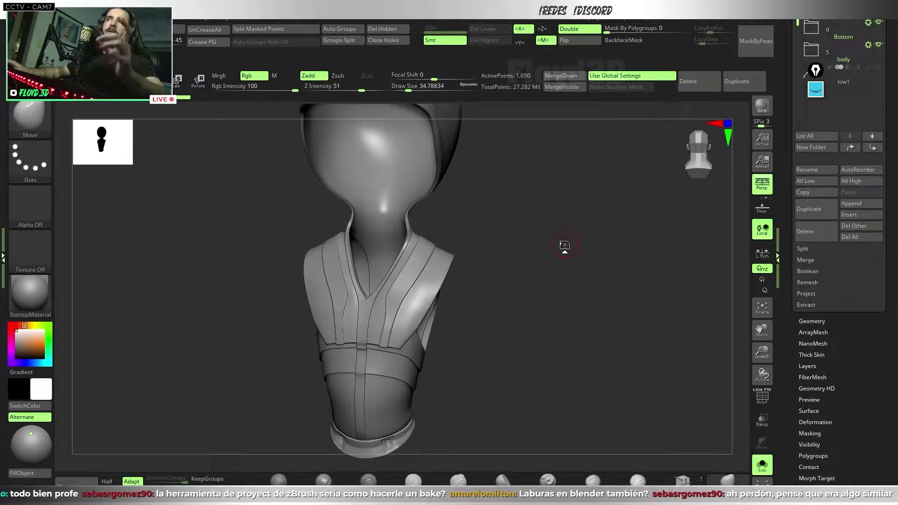
Compare the torso with double-sided display off and on, checking its inner faces.
{"action": "left_click", "coordinate": [582, 30]}
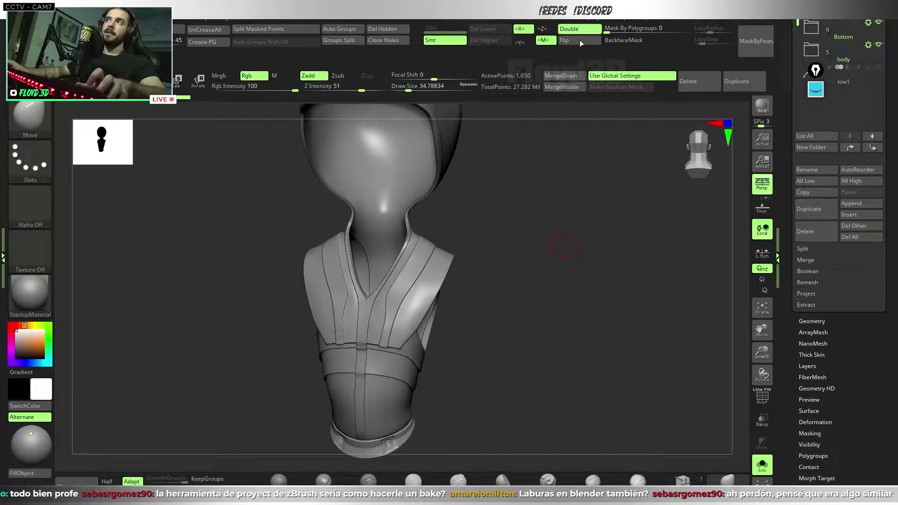
{"action": "mouse_move", "coordinate": [569, 243]}
{"action": "left_mouse_down"}
{"action": "mouse_move", "coordinate": [586, 231]}
{"action": "mouse_move", "coordinate": [546, 133]}
{"action": "mouse_move", "coordinate": [515, 242]}
{"action": "left_mouse_up"}
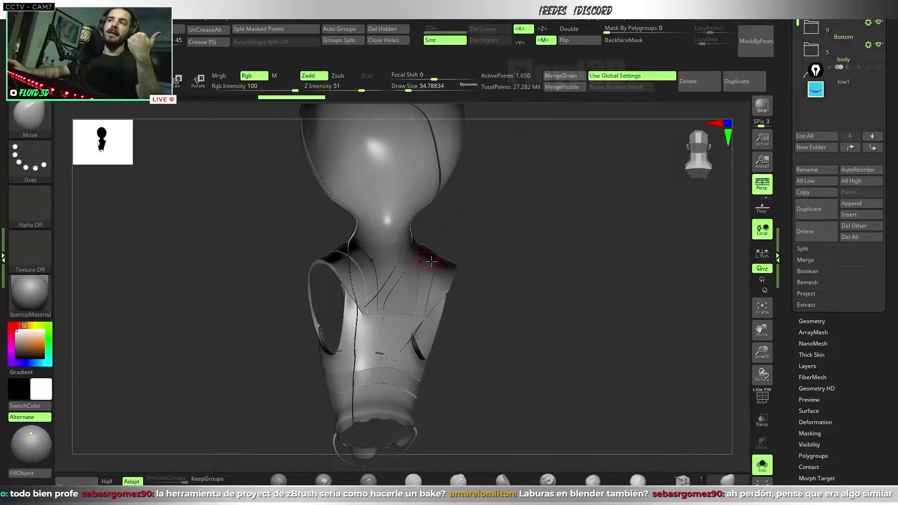
{"action": "left_click_drag", "start_coordinate": [438, 273], "coordinate": [392, 303]}
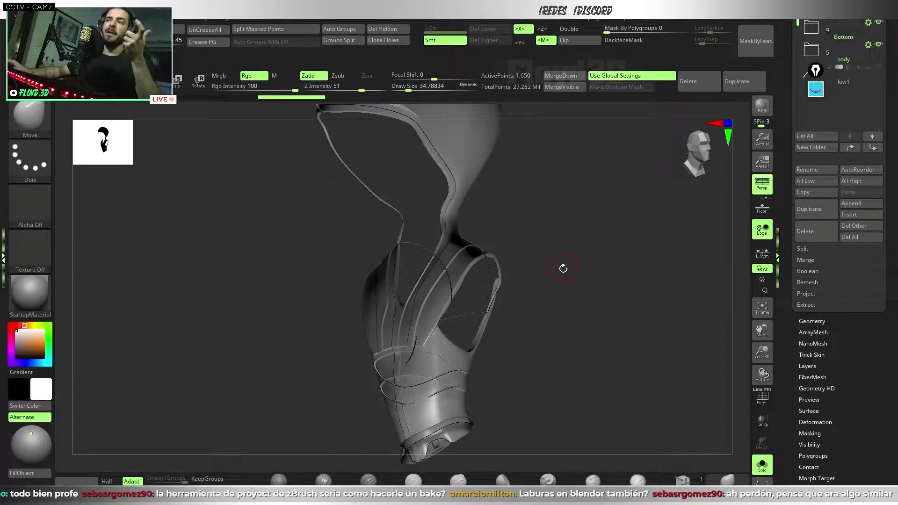
{"action": "mouse_move", "coordinate": [564, 268]}
{"action": "left_mouse_down"}
{"action": "mouse_move", "coordinate": [568, 235]}
{"action": "mouse_move", "coordinate": [597, 228]}
{"action": "mouse_move", "coordinate": [537, 222]}
{"action": "mouse_move", "coordinate": [569, 48]}
{"action": "left_mouse_up"}
{"action": "left_click", "coordinate": [575, 31]}
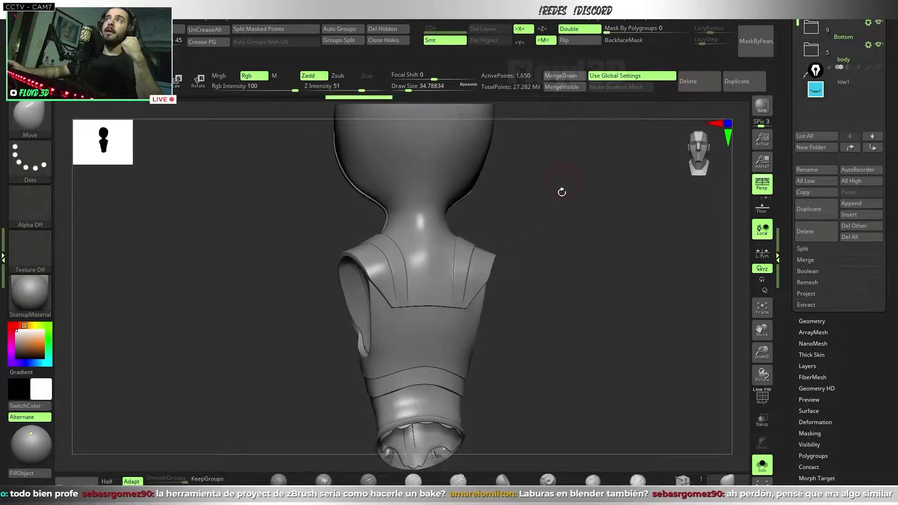
{"action": "mouse_move", "coordinate": [562, 191]}
{"action": "left_mouse_down"}
{"action": "mouse_move", "coordinate": [545, 220]}
{"action": "mouse_move", "coordinate": [583, 209]}
{"action": "mouse_move", "coordinate": [574, 196]}
{"action": "left_mouse_up"}
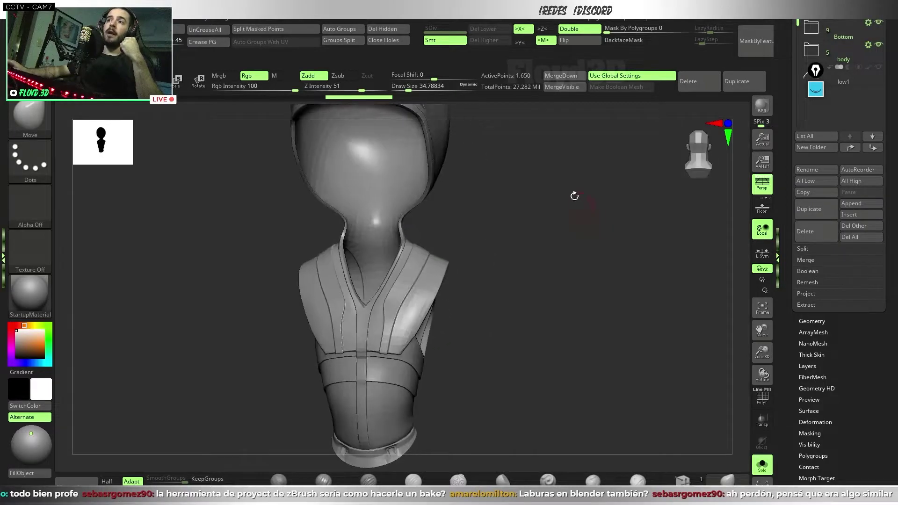
Leave double-sided display off and scroll the right tray up to the Tool palette.
{"action": "left_click", "coordinate": [577, 29]}
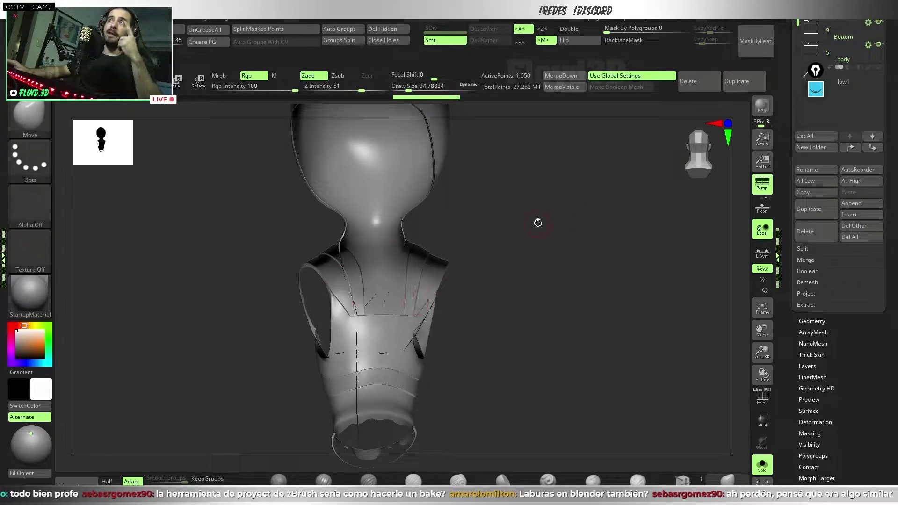
{"action": "left_click", "coordinate": [584, 28]}
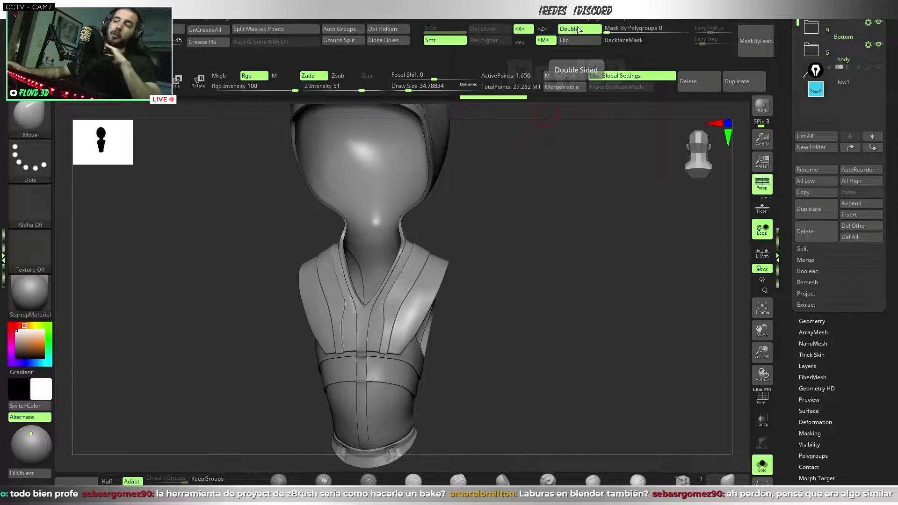
{"action": "left_click", "coordinate": [579, 30]}
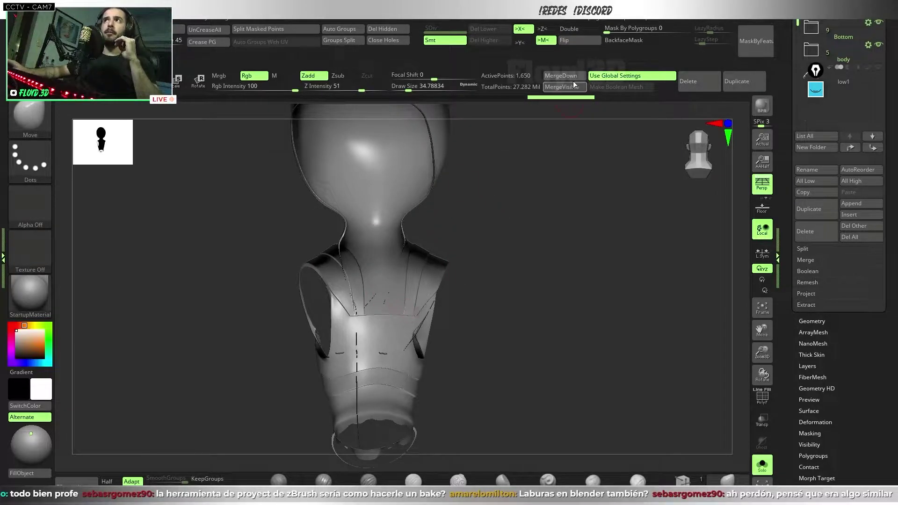
{"action": "mouse_move", "coordinate": [471, 264]}
{"action": "left_mouse_down"}
{"action": "mouse_move", "coordinate": [543, 255]}
{"action": "mouse_move", "coordinate": [555, 192]}
{"action": "mouse_move", "coordinate": [571, 253]}
{"action": "mouse_move", "coordinate": [540, 272]}
{"action": "mouse_move", "coordinate": [571, 311]}
{"action": "left_mouse_up"}
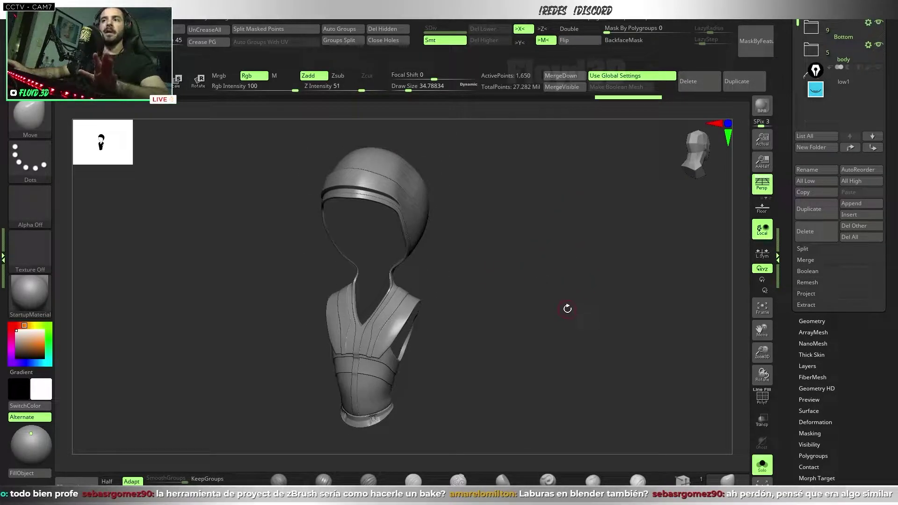
{"action": "left_click_drag", "start_coordinate": [893, 161], "coordinate": [893, 420]}
Load the C_high alien with polypaint shown on all subtools, then return to Substance Painter.
{"action": "left_click", "coordinate": [817, 192]}
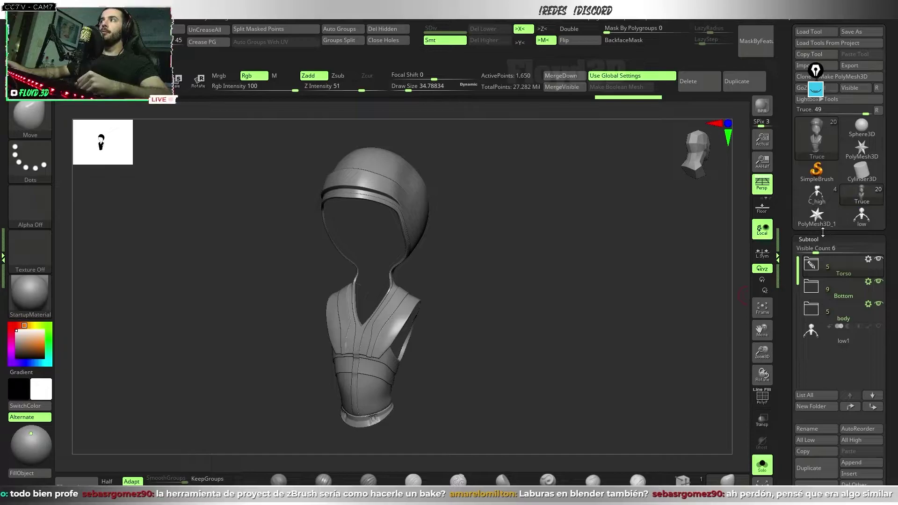
{"action": "mouse_move", "coordinate": [631, 292]}
{"action": "left_mouse_down"}
{"action": "mouse_move", "coordinate": [561, 266]}
{"action": "mouse_move", "coordinate": [590, 277]}
{"action": "left_mouse_up"}
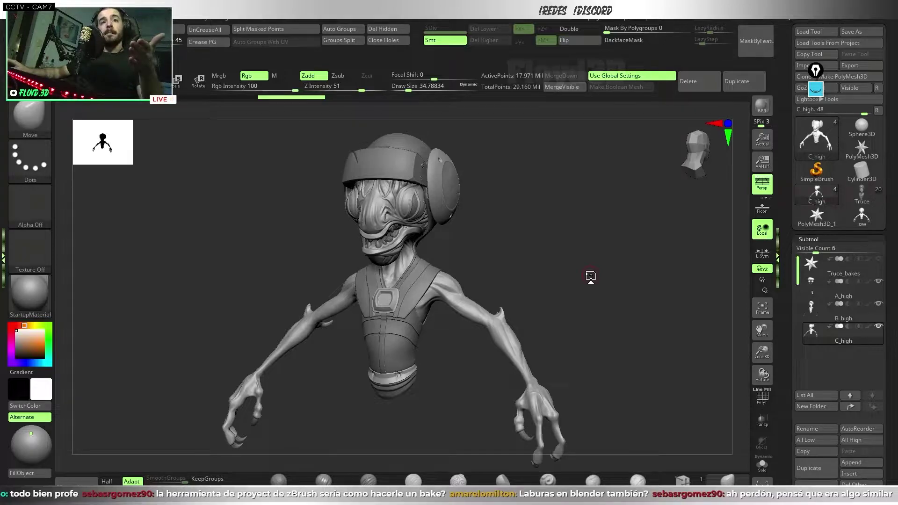
{"action": "left_click", "coordinate": [867, 326], "text": "shift"}
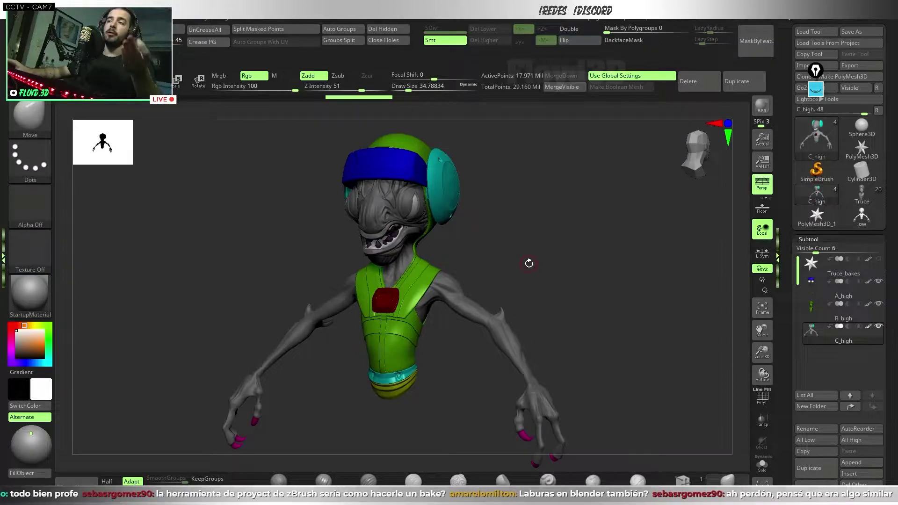
{"action": "key", "text": "alt+Tab"}
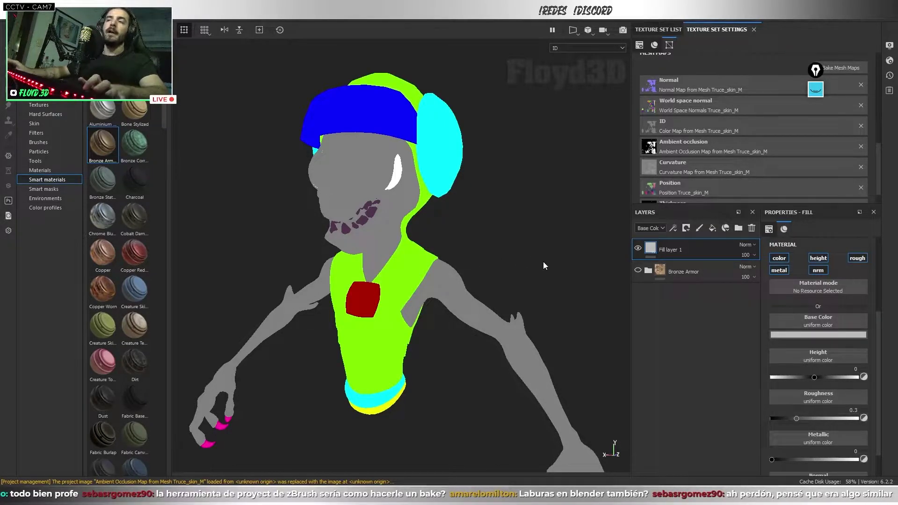
Orbit the ID-coloured character in Substance Painter, then go back to ZBrush's alien.
{"action": "mouse_move", "coordinate": [543, 262]}
{"action": "left_mouse_down", "text": "alt"}
{"action": "mouse_move", "coordinate": [500, 260]}
{"action": "mouse_move", "coordinate": [474, 230]}
{"action": "left_mouse_up", "text": "alt"}
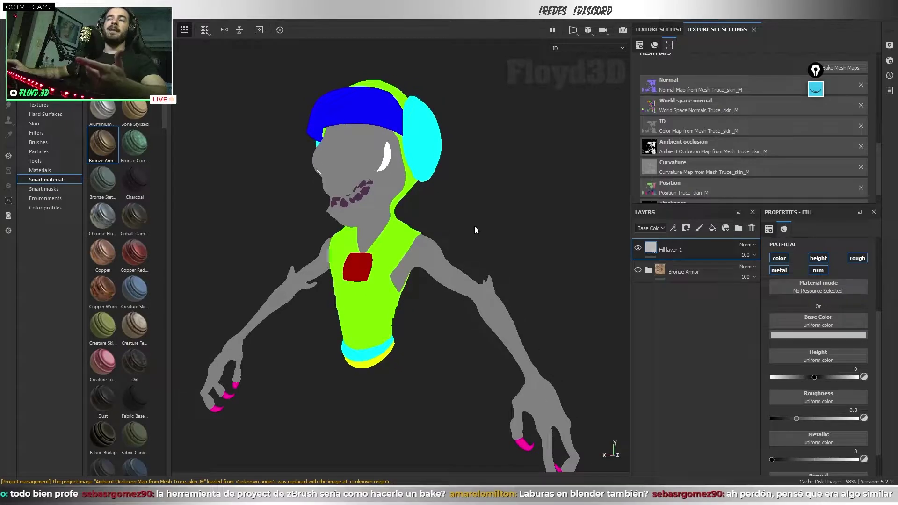
{"action": "key", "text": "alt+Tab"}
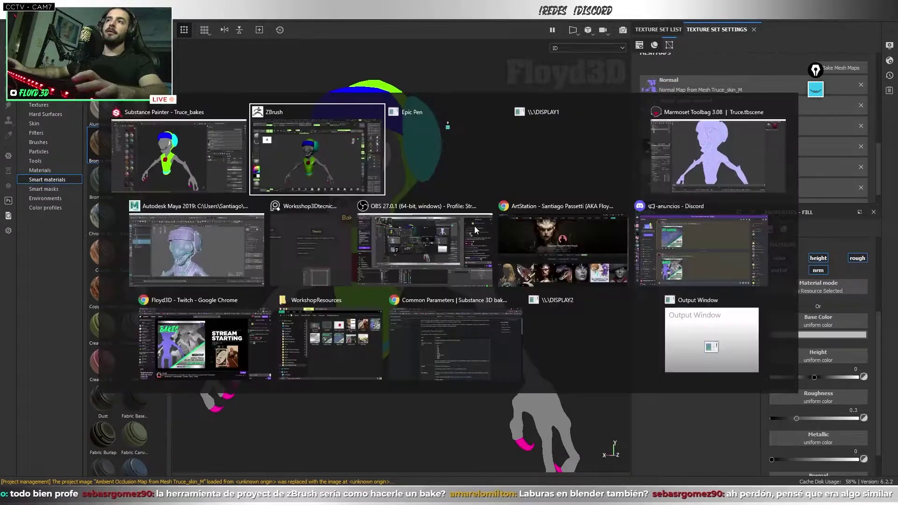
{"action": "left_click_drag", "start_coordinate": [475, 226], "coordinate": [539, 260]}
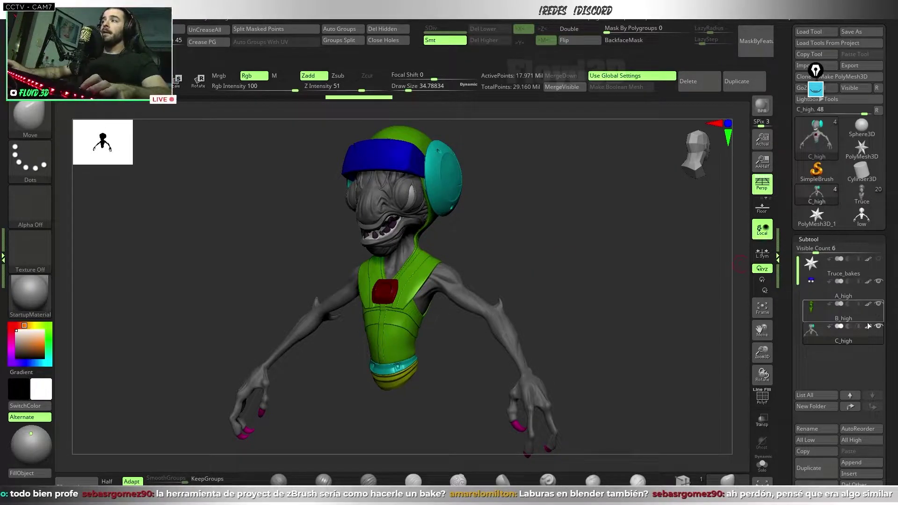
Turn off polypaint display on the A_high, B_high and C_high subtools.
{"action": "left_click", "coordinate": [869, 281]}
{"action": "left_click", "coordinate": [868, 281]}
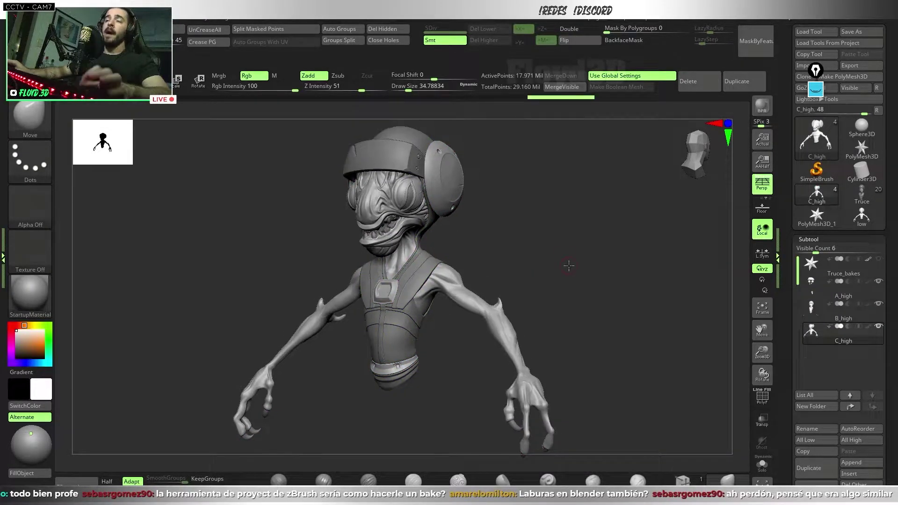
{"action": "left_click_drag", "start_coordinate": [568, 266], "coordinate": [575, 271]}
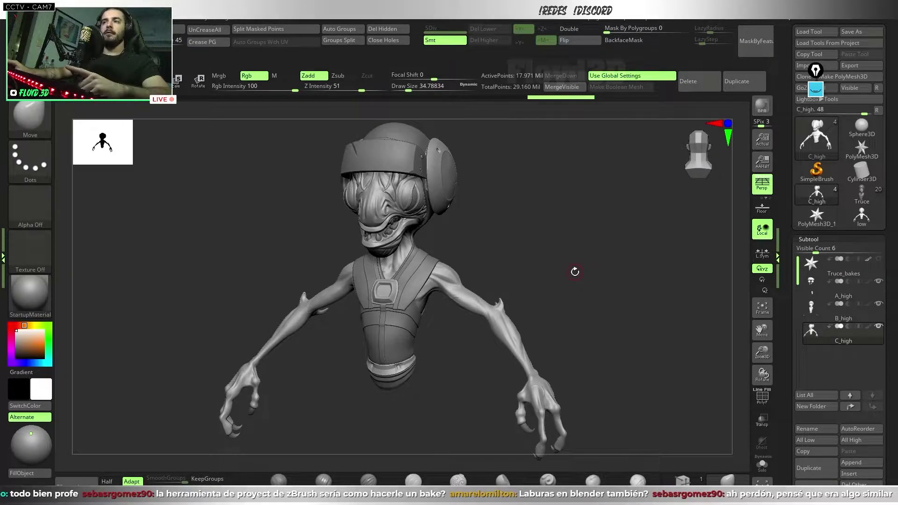
{"action": "key", "text": "ctrl+z"}
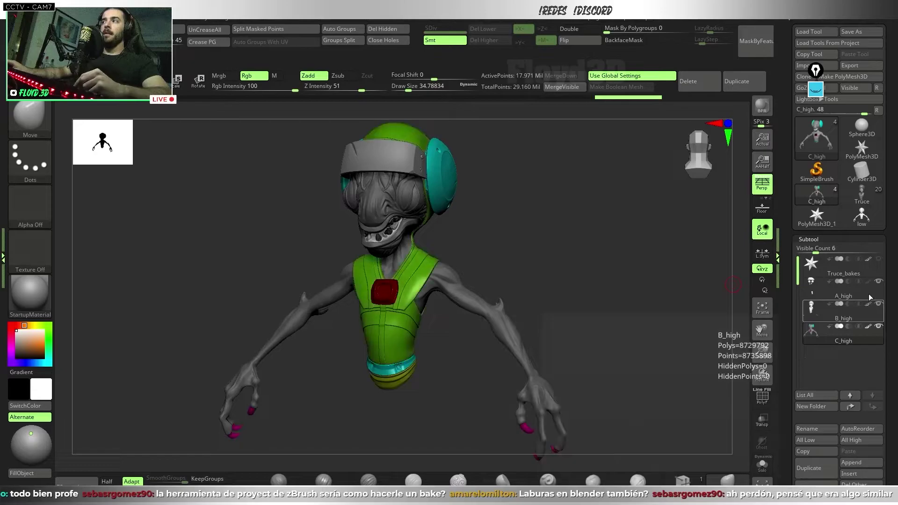
{"action": "left_click", "coordinate": [869, 326]}
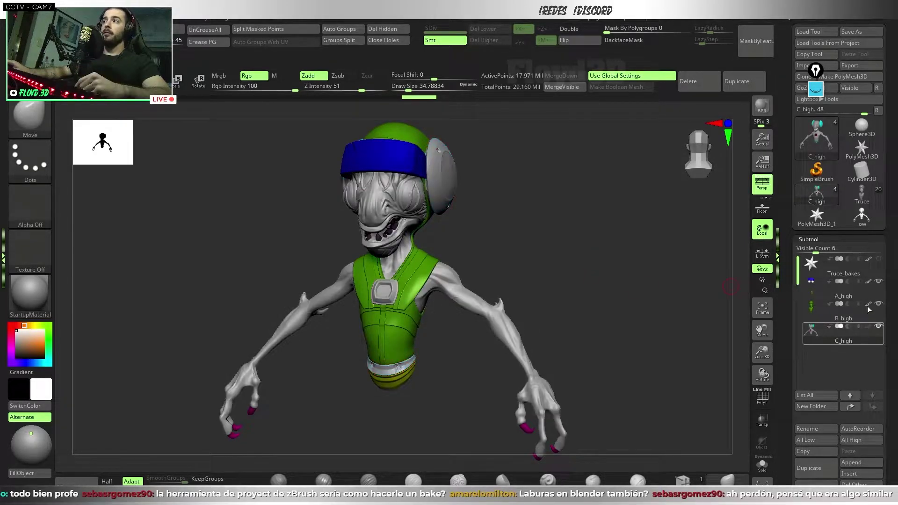
{"action": "left_click", "coordinate": [868, 303]}
{"action": "left_click", "coordinate": [868, 281]}
{"action": "left_click_drag", "start_coordinate": [599, 260], "coordinate": [599, 260]}
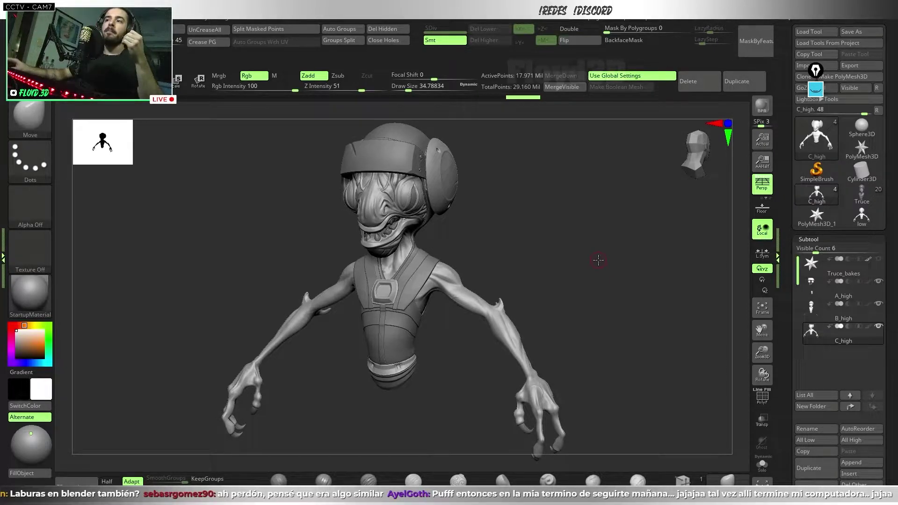
Solo A_high, then step through B_high to C_high with the Down arrow.
{"action": "left_click", "coordinate": [813, 293]}
{"action": "left_click", "coordinate": [762, 465]}
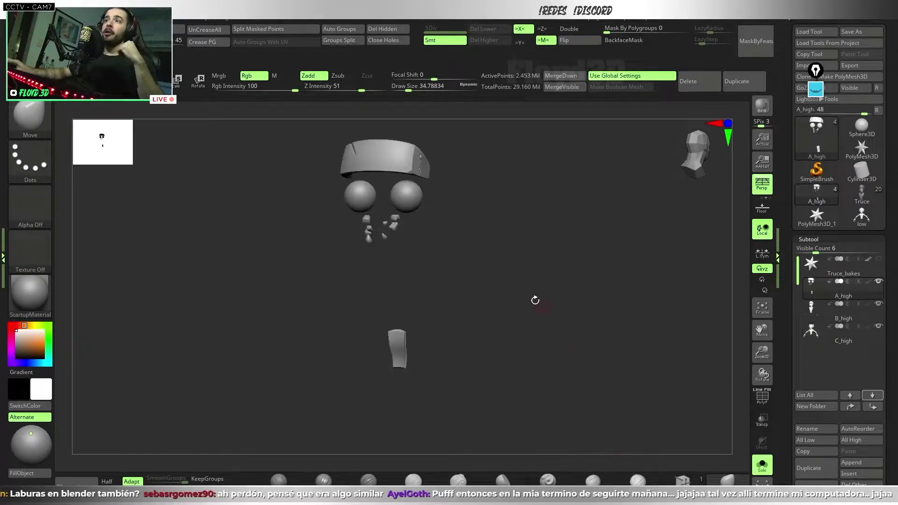
{"action": "mouse_move", "coordinate": [481, 276]}
{"action": "left_mouse_down"}
{"action": "mouse_move", "coordinate": [473, 276]}
{"action": "mouse_move", "coordinate": [483, 271]}
{"action": "left_mouse_up"}
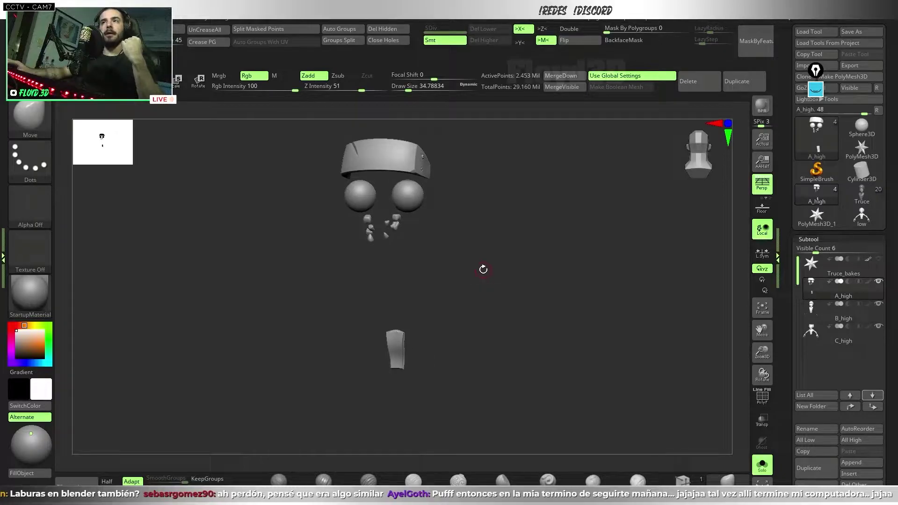
{"action": "key", "text": "Down"}
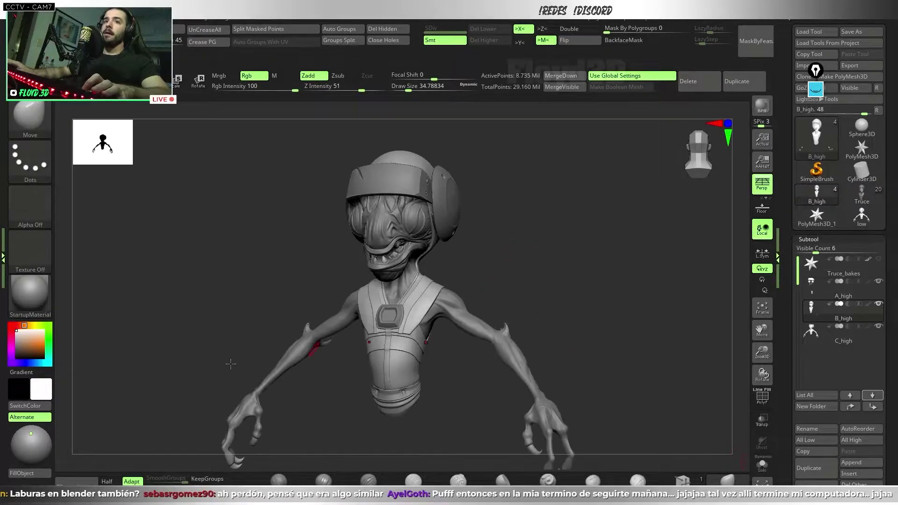
{"action": "left_click", "coordinate": [762, 465]}
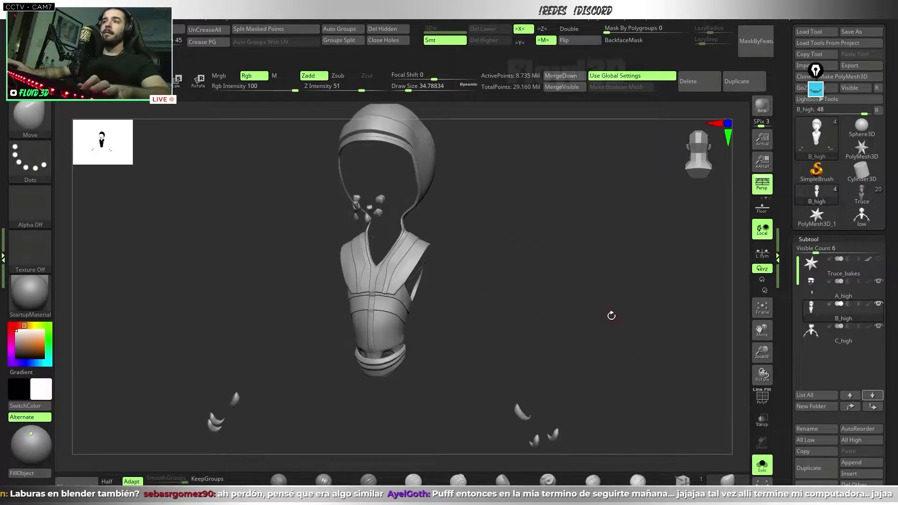
{"action": "mouse_move", "coordinate": [611, 316]}
{"action": "left_mouse_down"}
{"action": "mouse_move", "coordinate": [526, 317]}
{"action": "mouse_move", "coordinate": [523, 297]}
{"action": "mouse_move", "coordinate": [445, 296]}
{"action": "mouse_move", "coordinate": [624, 322]}
{"action": "mouse_move", "coordinate": [439, 209]}
{"action": "mouse_move", "coordinate": [368, 225]}
{"action": "mouse_move", "coordinate": [351, 210]}
{"action": "mouse_move", "coordinate": [581, 325]}
{"action": "mouse_move", "coordinate": [551, 284]}
{"action": "mouse_move", "coordinate": [558, 292]}
{"action": "left_mouse_up"}
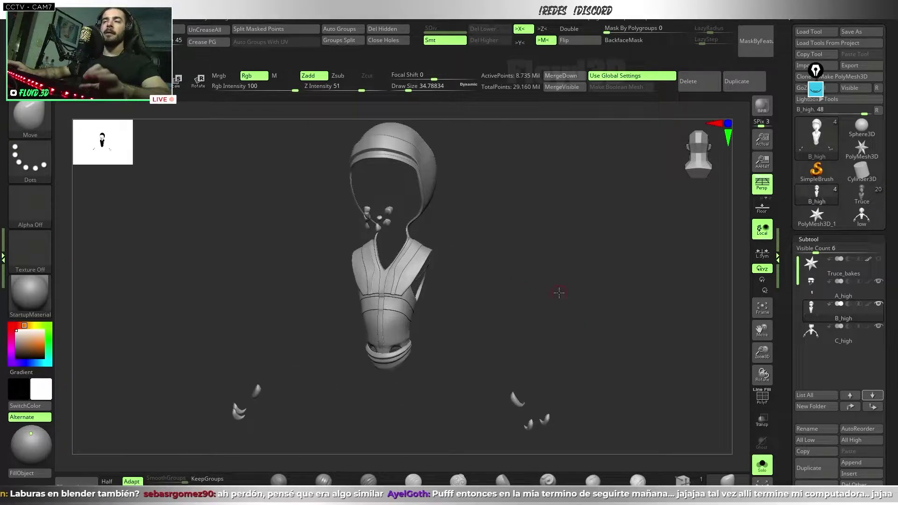
{"action": "key", "text": "Down"}
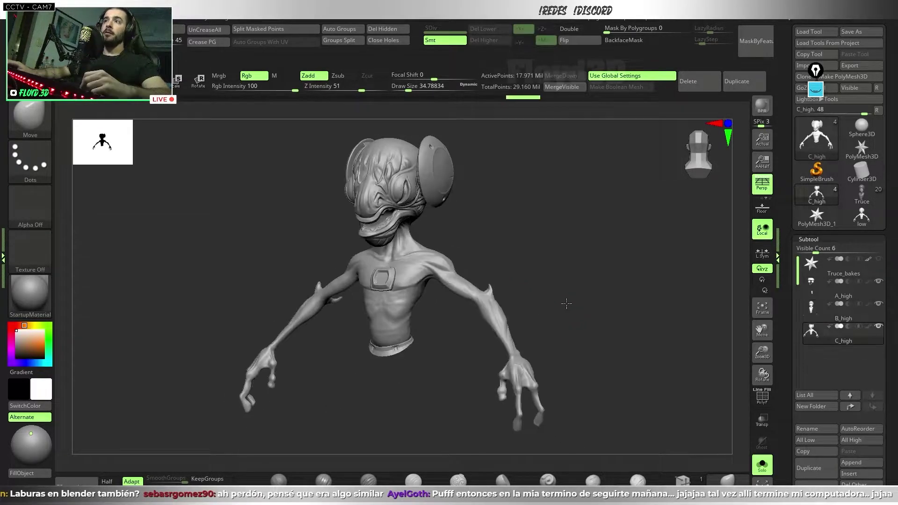
Inspect the C_high torso, chest emblem and face up close, toggling Solo.
{"action": "mouse_move", "coordinate": [560, 305]}
{"action": "left_mouse_down"}
{"action": "mouse_move", "coordinate": [567, 304]}
{"action": "mouse_move", "coordinate": [467, 395]}
{"action": "mouse_move", "coordinate": [457, 341]}
{"action": "left_mouse_up"}
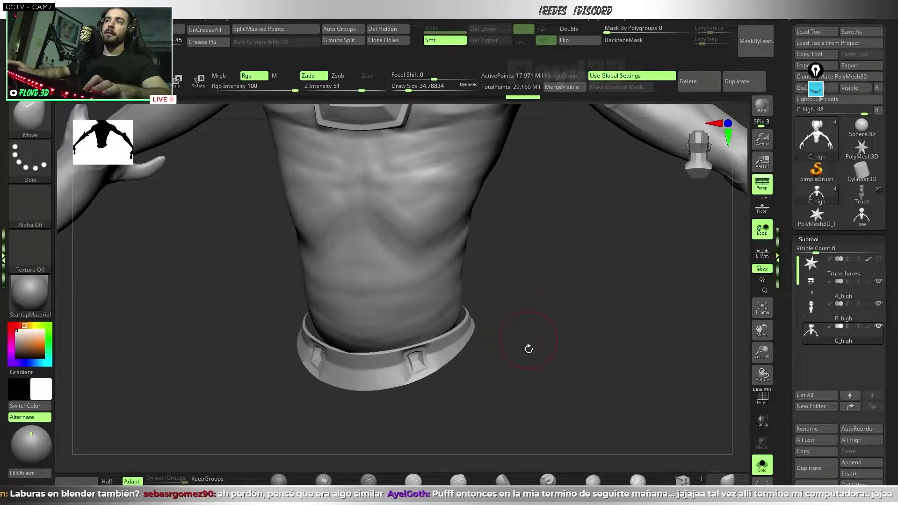
{"action": "mouse_move", "coordinate": [528, 349]}
{"action": "left_mouse_down", "text": "alt"}
{"action": "mouse_move", "coordinate": [547, 302]}
{"action": "mouse_move", "coordinate": [374, 283]}
{"action": "left_mouse_up", "text": "alt"}
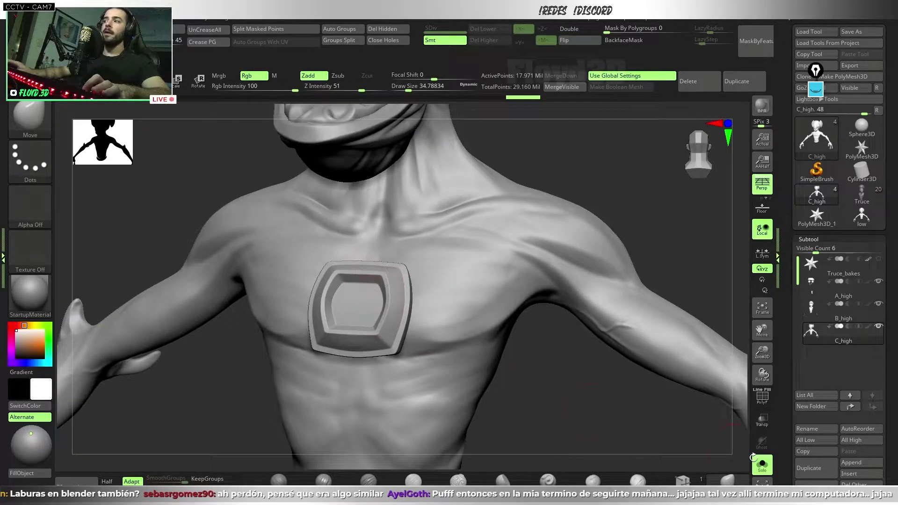
{"action": "left_click", "coordinate": [761, 463]}
{"action": "left_click_drag", "start_coordinate": [461, 230], "coordinate": [401, 320]}
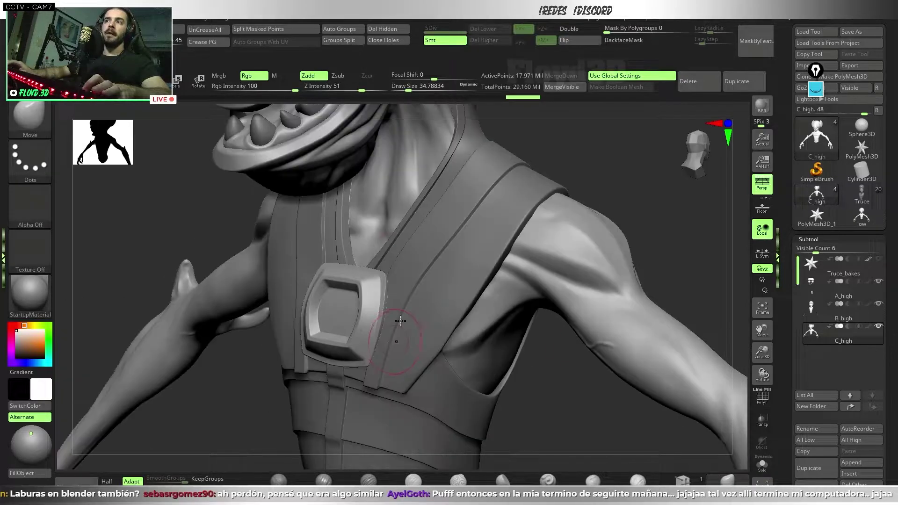
{"action": "left_click", "coordinate": [761, 465]}
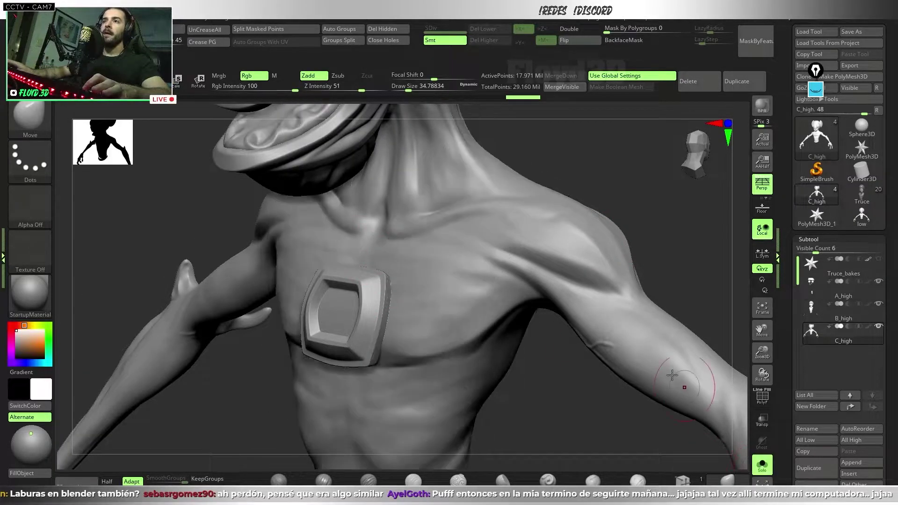
{"action": "left_click_drag", "start_coordinate": [553, 243], "coordinate": [554, 313], "text": "alt"}
{"action": "mouse_move", "coordinate": [629, 294]}
{"action": "left_mouse_down"}
{"action": "mouse_move", "coordinate": [577, 365]}
{"action": "mouse_move", "coordinate": [538, 353]}
{"action": "mouse_move", "coordinate": [682, 400]}
{"action": "left_mouse_up"}
Show all subtools again, then orbit the low-poly alien in Maya.
{"action": "left_click", "coordinate": [762, 465]}
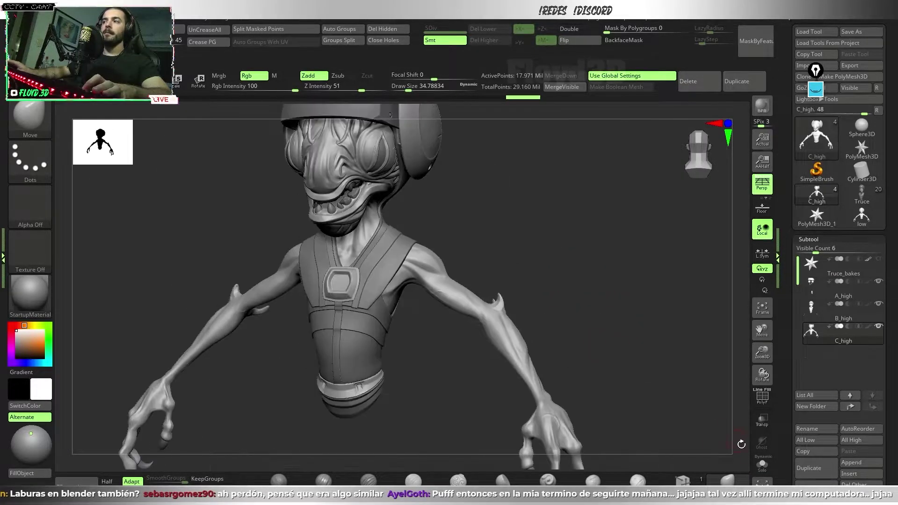
{"action": "left_click_drag", "start_coordinate": [577, 284], "coordinate": [587, 316]}
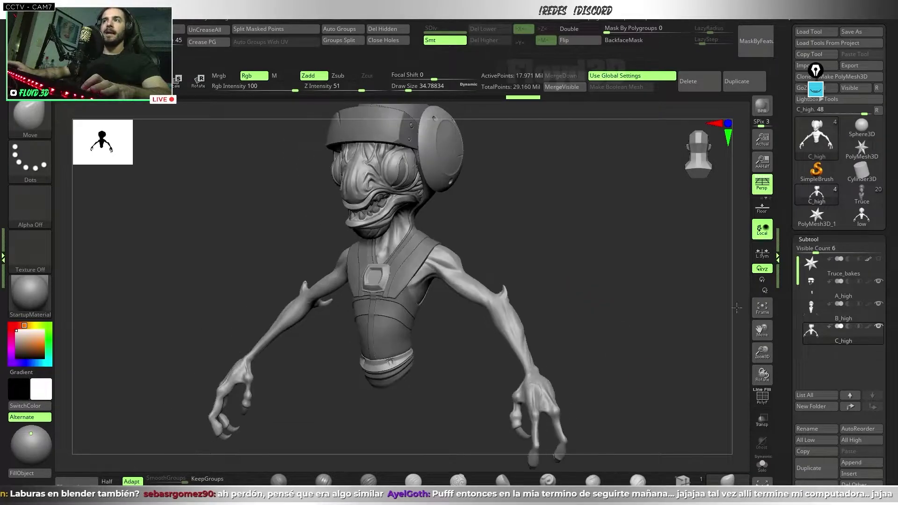
{"action": "left_click_drag", "start_coordinate": [636, 281], "coordinate": [636, 279]}
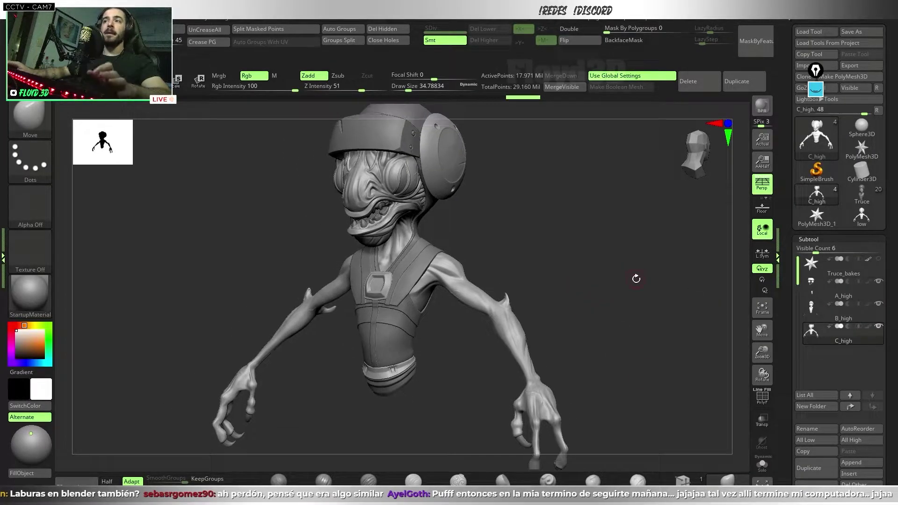
{"action": "key", "text": "alt+Tab"}
{"action": "left_click_drag", "start_coordinate": [563, 274], "coordinate": [555, 307], "text": "alt"}
Turn off wireframe on shaded and isolate the A_low mesh to inspect it.
{"action": "right_click_drag", "start_coordinate": [555, 308], "coordinate": [567, 248], "text": "alt"}
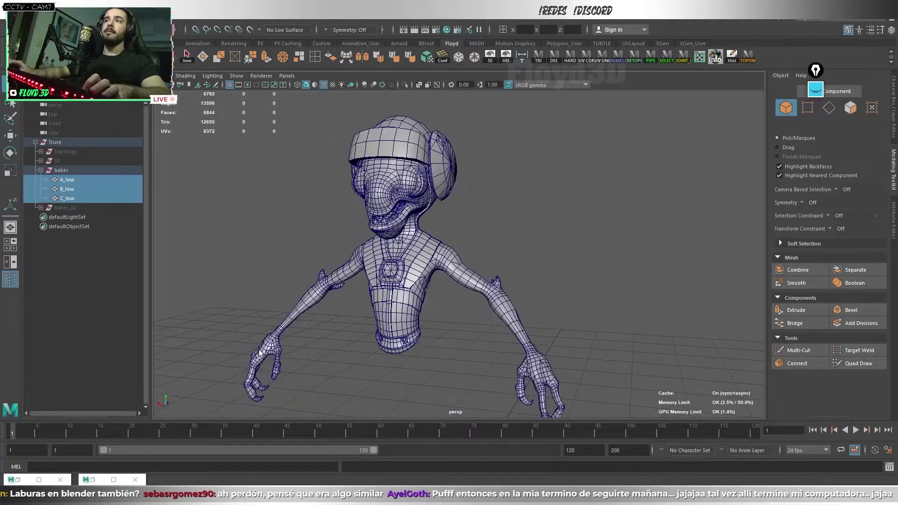
{"action": "left_click", "coordinate": [323, 85]}
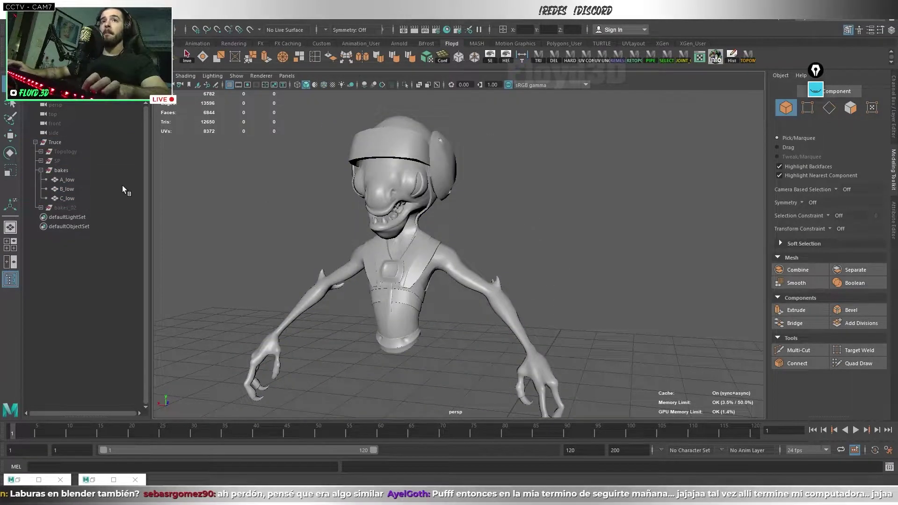
{"action": "left_click", "coordinate": [70, 180]}
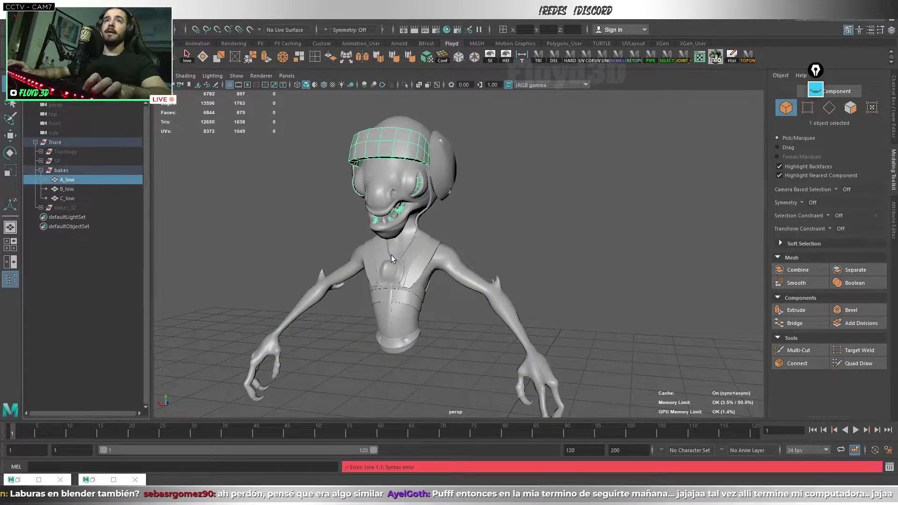
{"action": "key", "text": "ctrl+1"}
{"action": "mouse_move", "coordinate": [528, 265]}
{"action": "left_mouse_down", "text": "alt"}
{"action": "mouse_move", "coordinate": [383, 256]}
{"action": "mouse_move", "coordinate": [445, 251]}
{"action": "left_mouse_up", "text": "alt"}
{"action": "key", "text": "ctrl+1"}
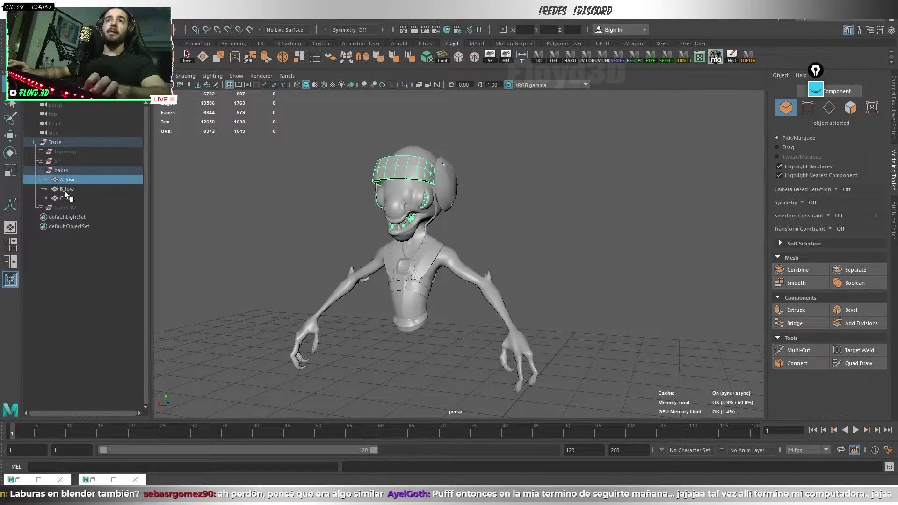
Select C_low, A_low and B_low in turn to compare their coverage, then return to Substance Painter.
{"action": "left_click", "coordinate": [67, 199]}
{"action": "left_click", "coordinate": [535, 289]}
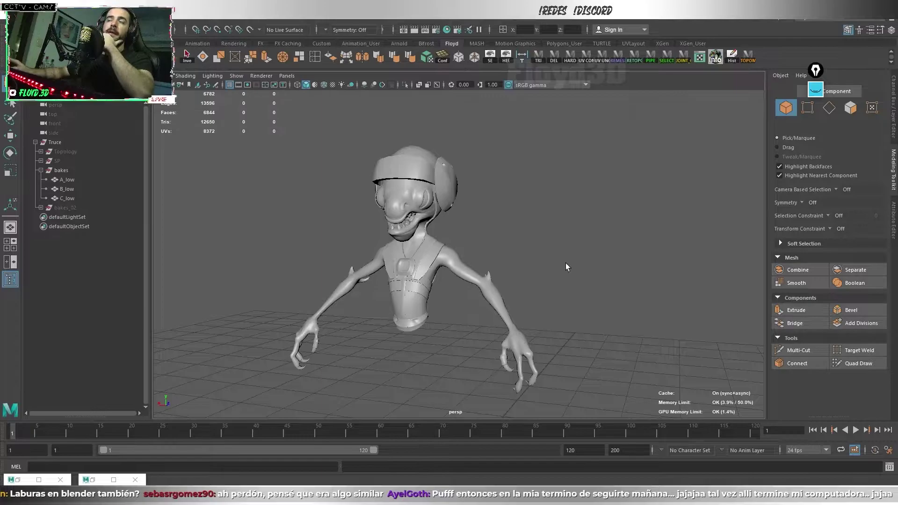
{"action": "left_click", "coordinate": [72, 181]}
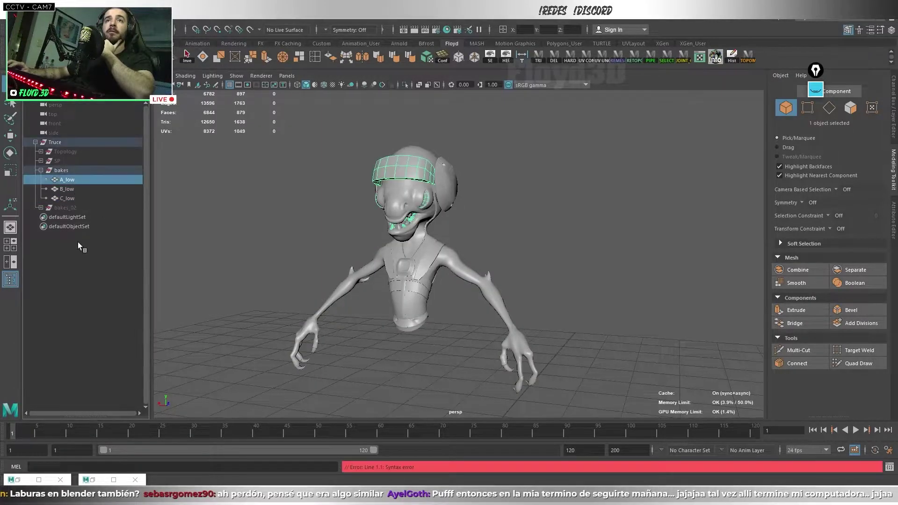
{"action": "left_click", "coordinate": [69, 199]}
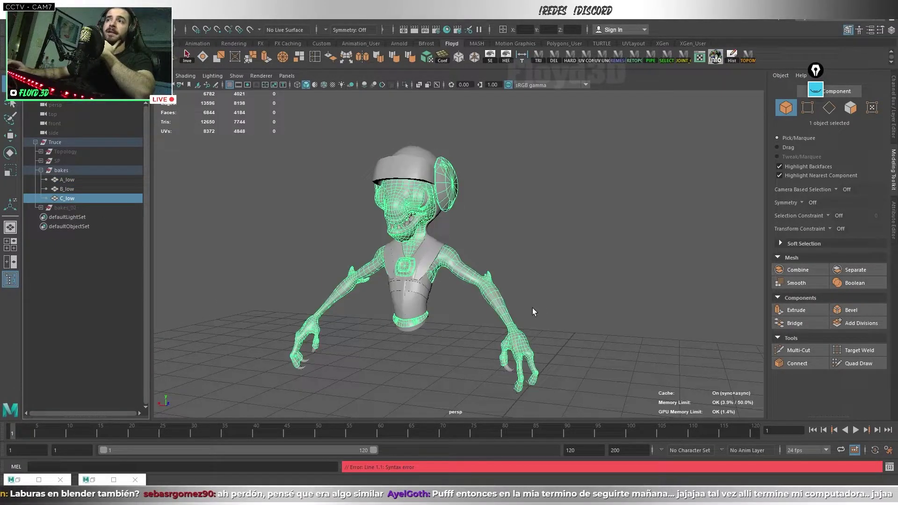
{"action": "left_click_drag", "start_coordinate": [554, 144], "coordinate": [227, 331]}
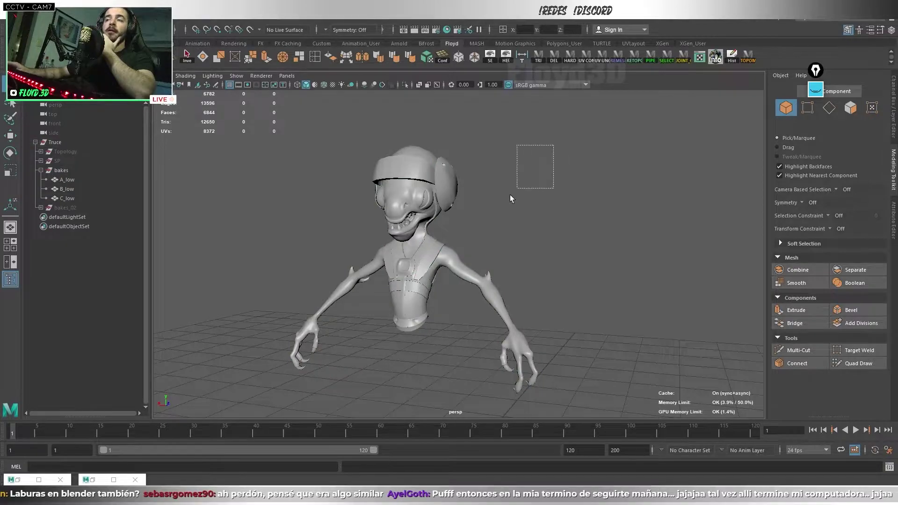
{"action": "left_click", "coordinate": [77, 178]}
{"action": "left_click", "coordinate": [77, 199]}
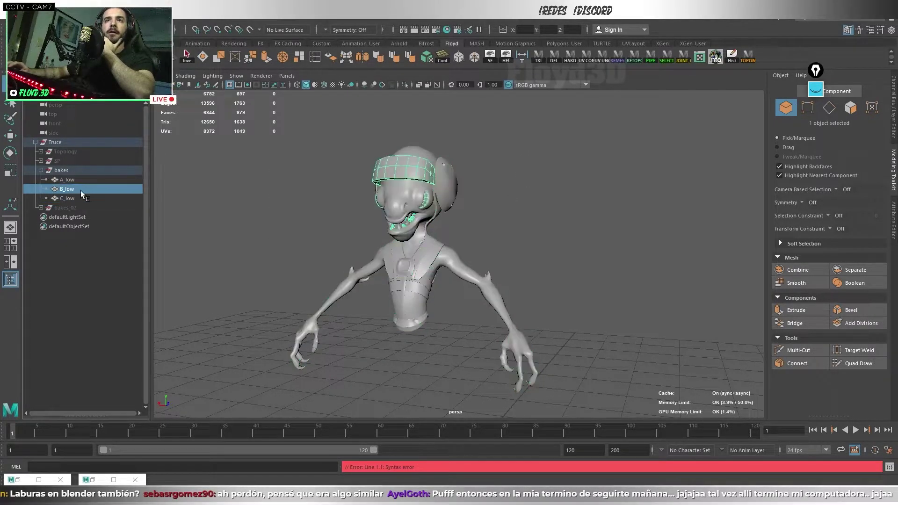
{"action": "left_click", "coordinate": [635, 264]}
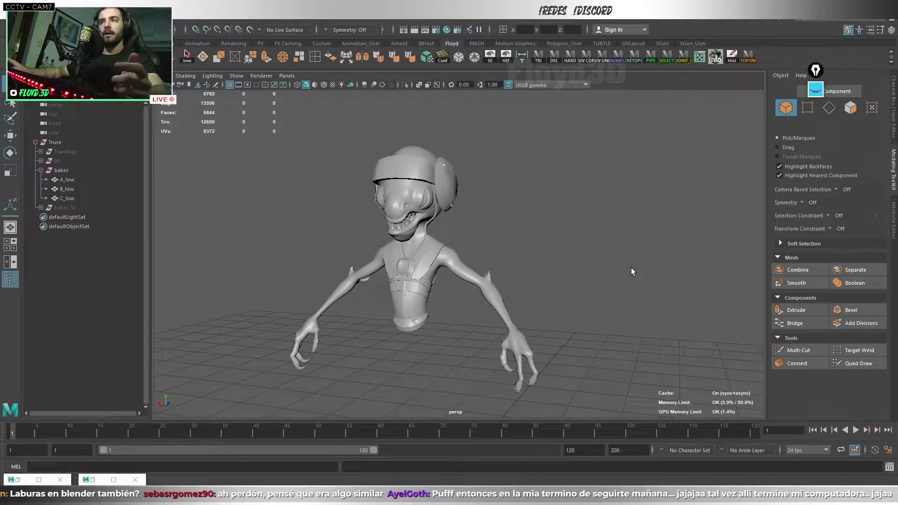
{"action": "key", "text": "alt+Tab"}
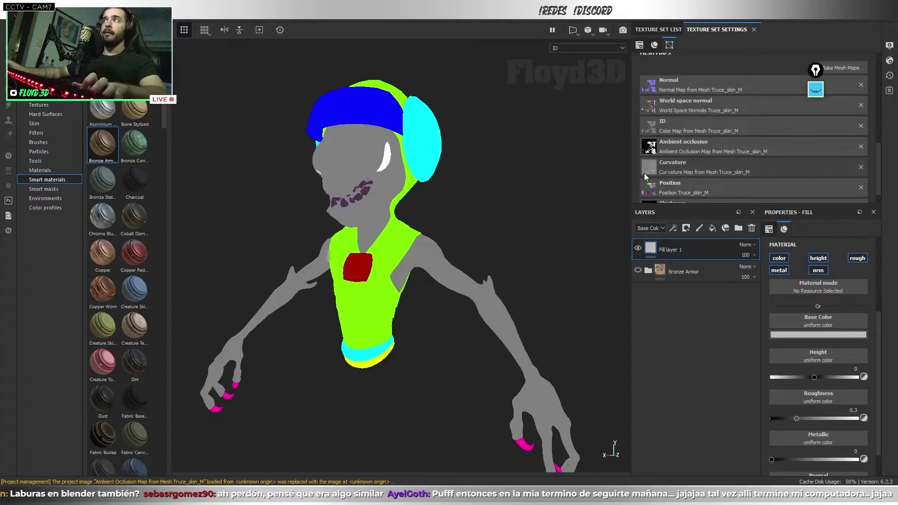
Confirm Bake Mesh Maps matches By Mesh Name with _low and _high suffixes.
{"action": "key", "text": "m"}
{"action": "key", "text": "ctrl+b"}
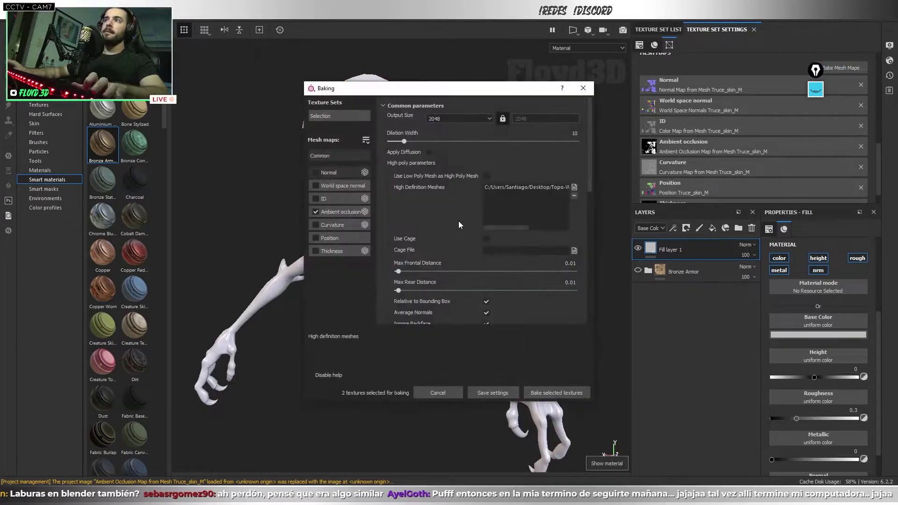
{"action": "left_click", "coordinate": [503, 252]}
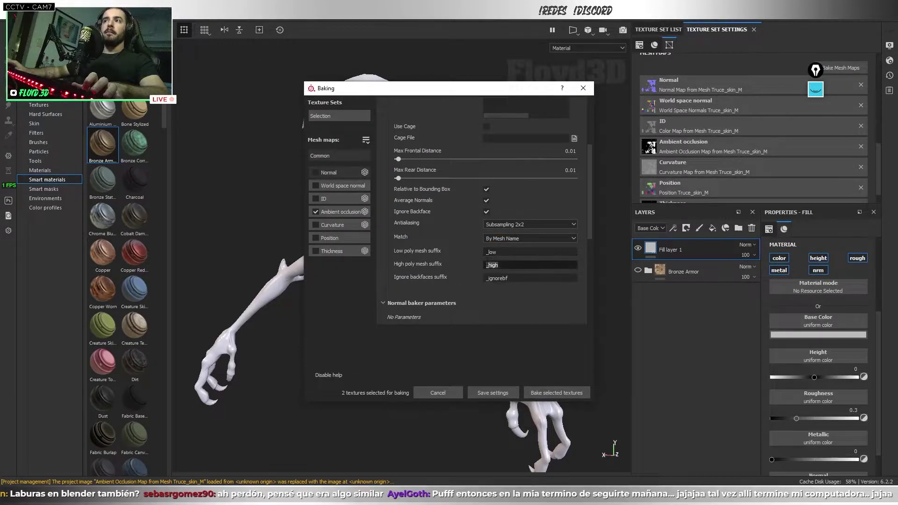
{"action": "double_click", "coordinate": [489, 265]}
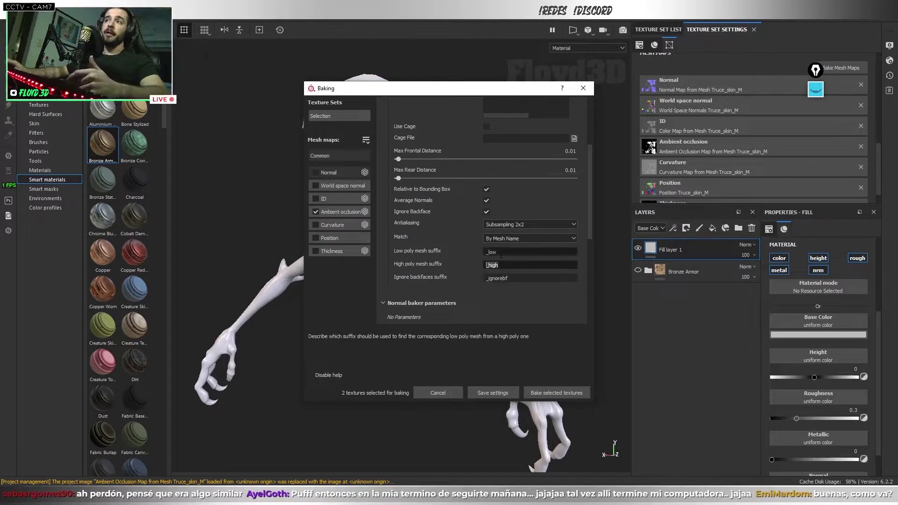
{"action": "left_click", "coordinate": [506, 265]}
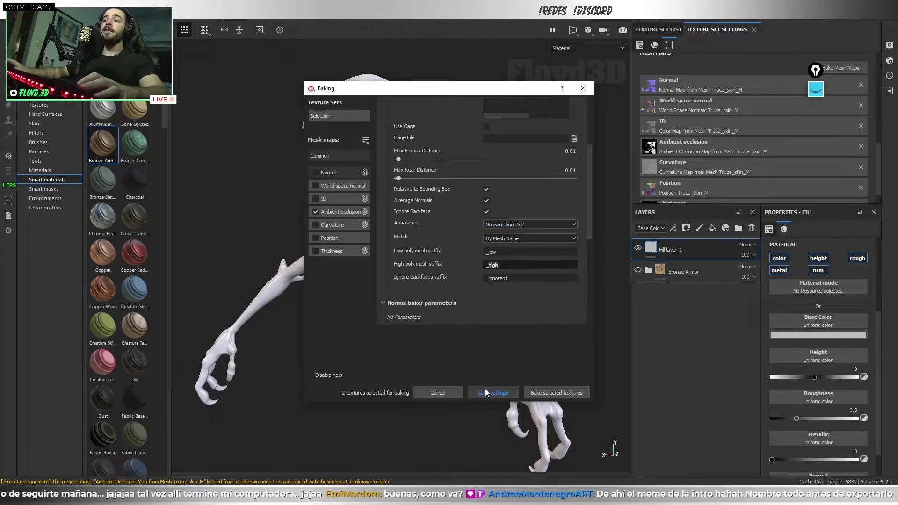
{"action": "key", "text": "alt+Tab"}
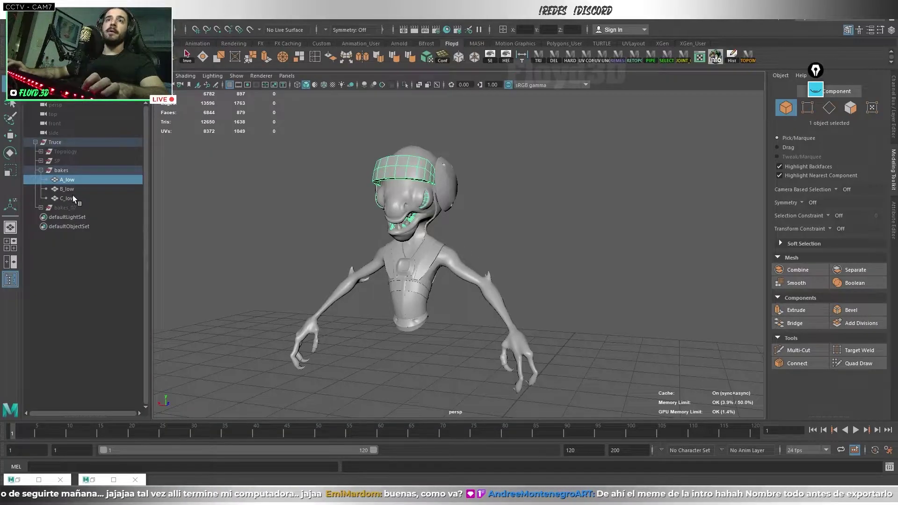
Compare the B_high and C_high subtools in ZBrush, then select Truce_bakes.
{"action": "left_click", "coordinate": [73, 198], "text": "shift"}
{"action": "key", "text": "alt+Tab"}
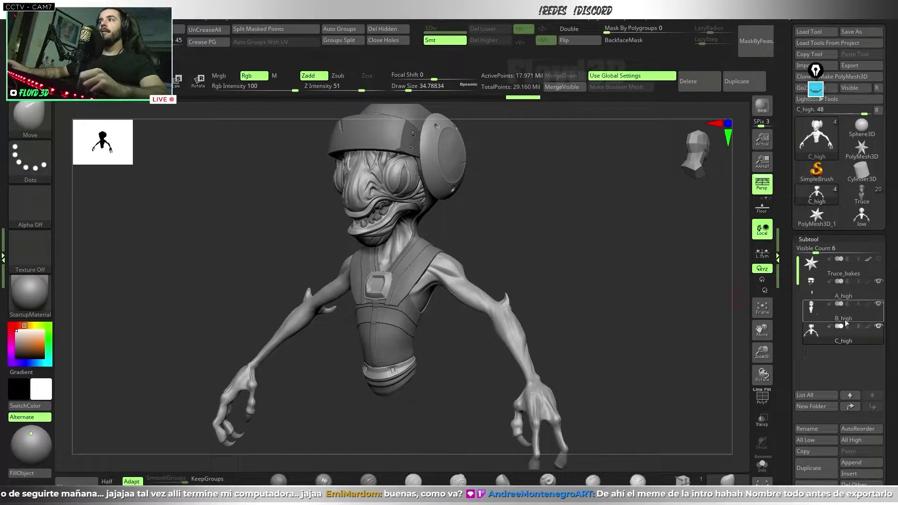
{"action": "left_click", "coordinate": [833, 323]}
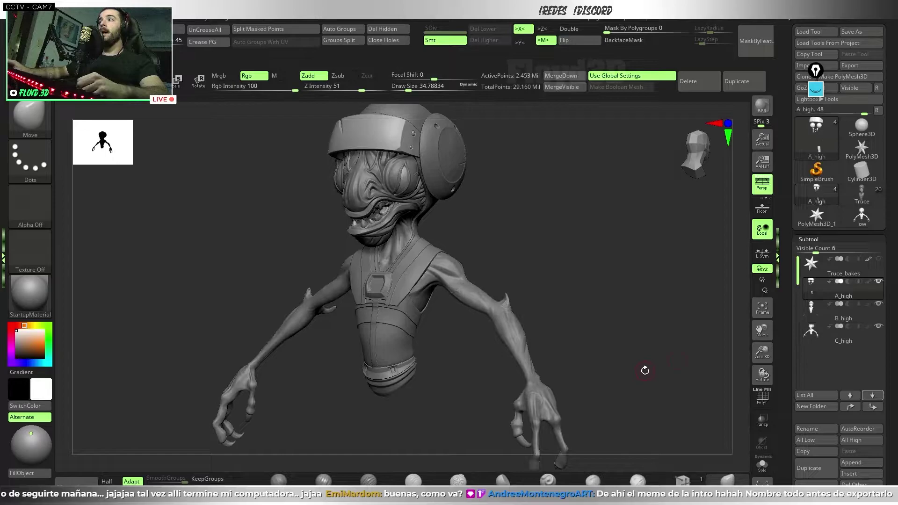
{"action": "left_click", "coordinate": [812, 333]}
{"action": "left_click_drag", "start_coordinate": [580, 305], "coordinate": [678, 263]}
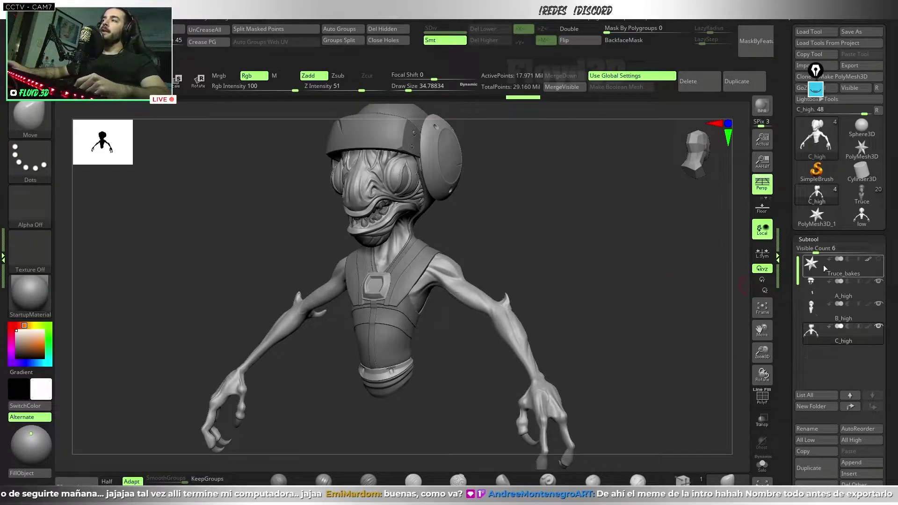
{"action": "left_click_drag", "start_coordinate": [541, 277], "coordinate": [551, 275]}
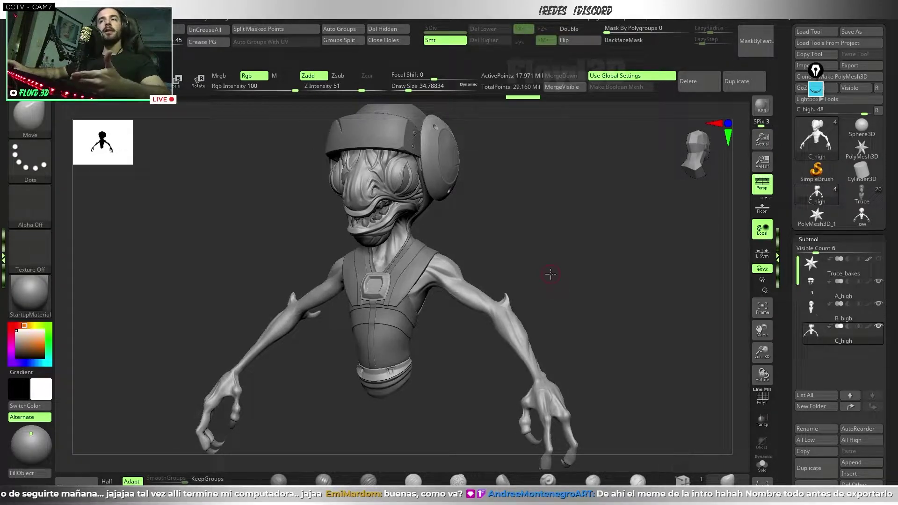
{"action": "left_click", "coordinate": [817, 265]}
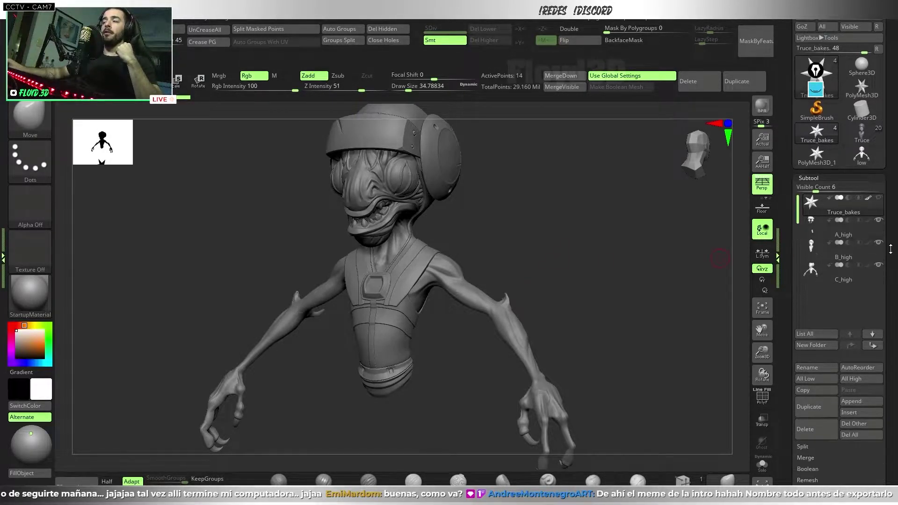
Expand Tool > Export to review the Truce_bakes export options.
{"action": "left_click_drag", "start_coordinate": [888, 292], "coordinate": [888, 149]}
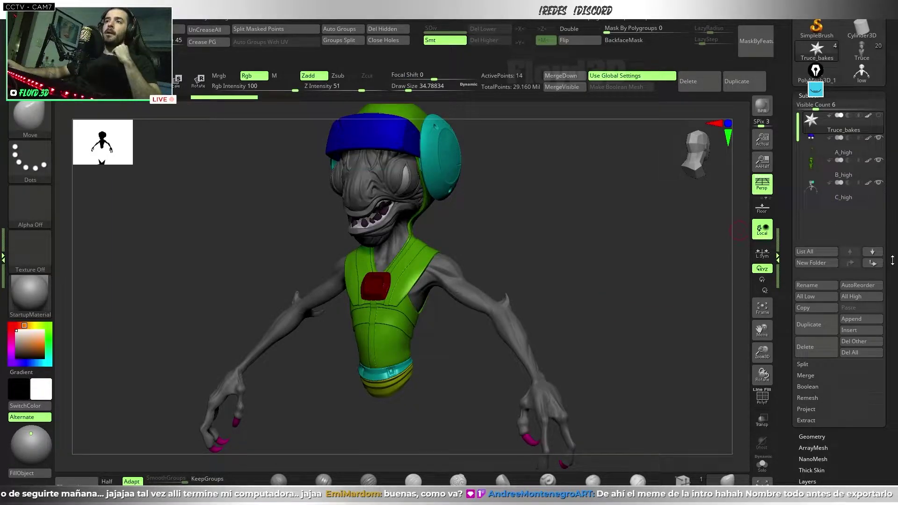
{"action": "scroll", "coordinate": [841, 300], "scroll_direction": "down", "scroll_amount": 5}
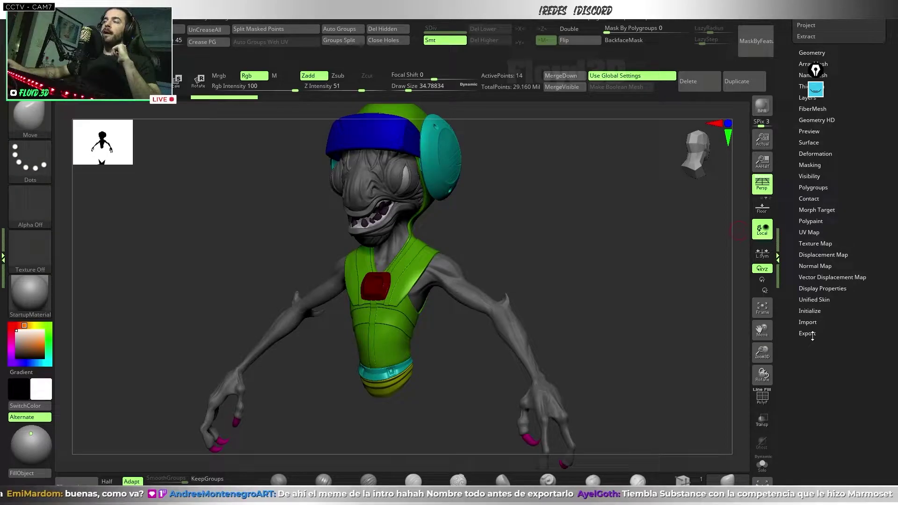
{"action": "left_click", "coordinate": [807, 333]}
{"action": "scroll", "coordinate": [855, 303], "scroll_direction": "up", "scroll_amount": 5}
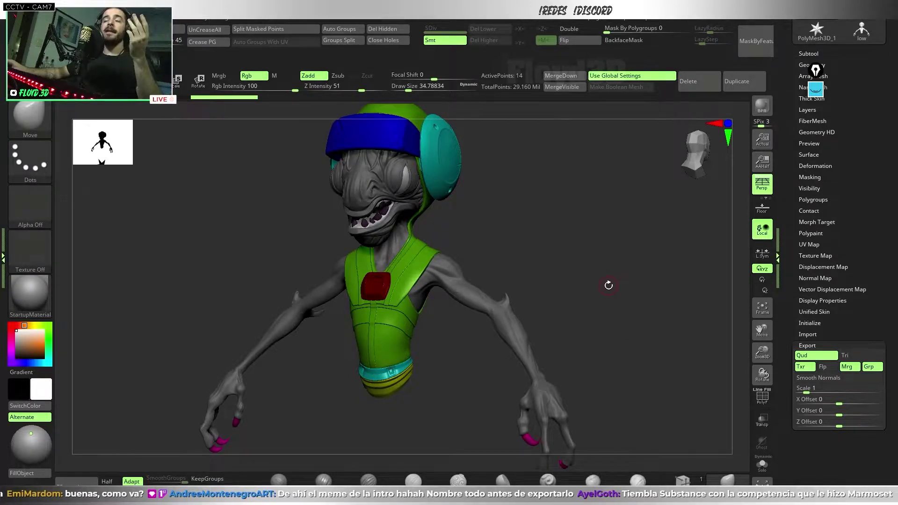
{"action": "left_click_drag", "start_coordinate": [608, 285], "coordinate": [608, 290]}
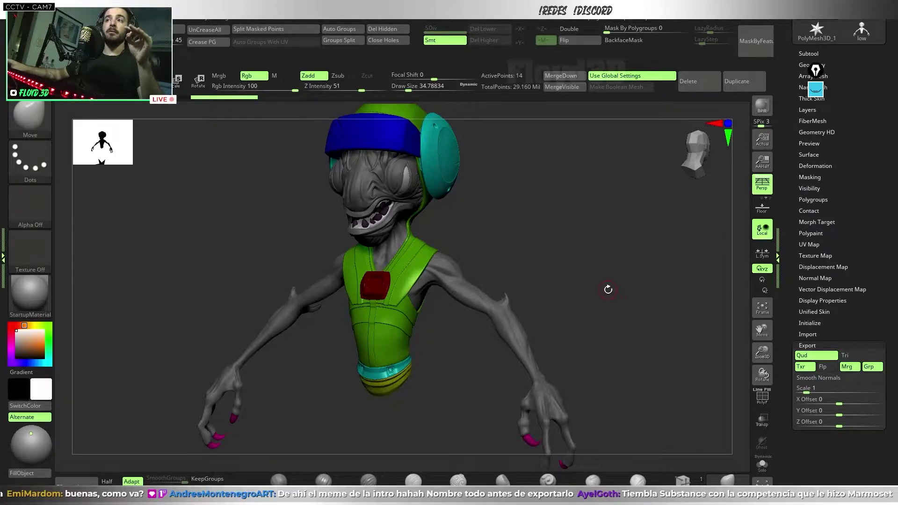
Load the full-body Truce tool from the Tool thumbnails.
{"action": "scroll", "coordinate": [849, 157], "scroll_direction": "up", "scroll_amount": 3}
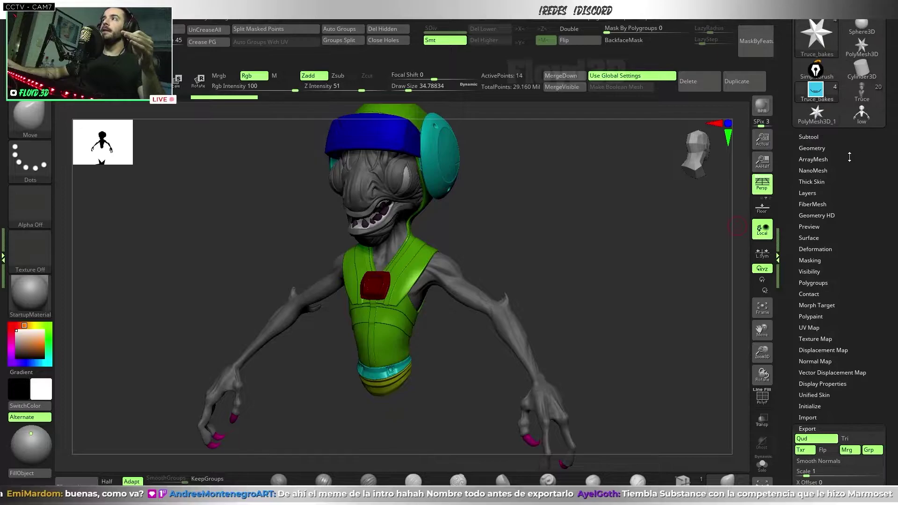
{"action": "left_click", "coordinate": [808, 136]}
{"action": "left_click", "coordinate": [861, 91]}
Select low1, view it with PolyFrame and Solo, then return to Truce_bakes.
{"action": "left_click", "coordinate": [880, 225]}
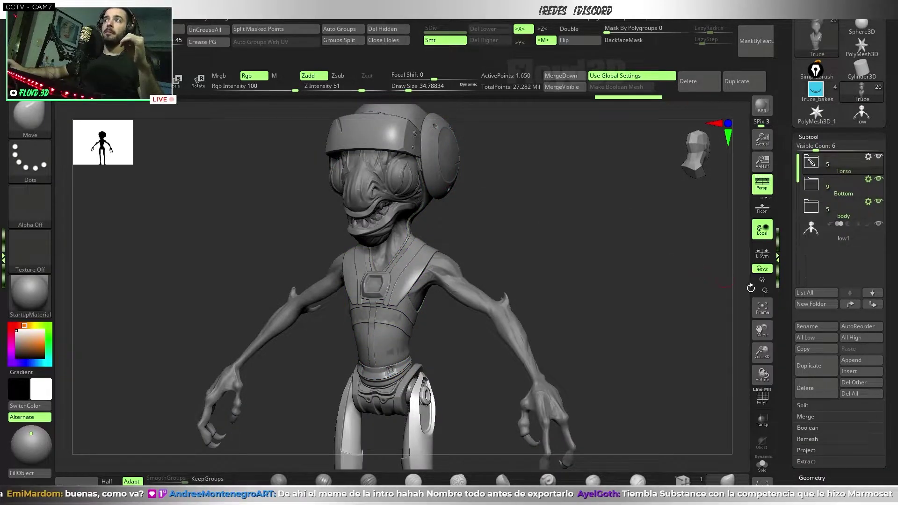
{"action": "key", "text": "shift+f"}
{"action": "left_click_drag", "start_coordinate": [583, 269], "coordinate": [346, 161]}
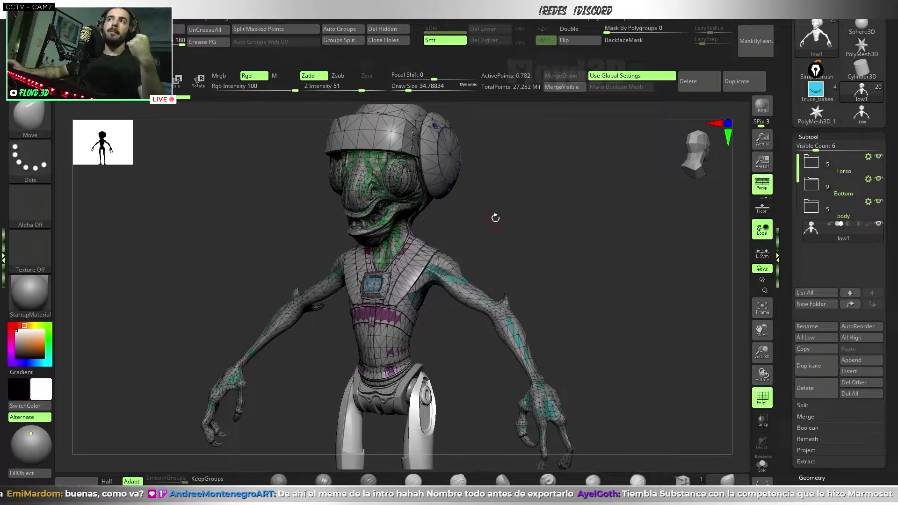
{"action": "left_click_drag", "start_coordinate": [493, 216], "coordinate": [520, 227]}
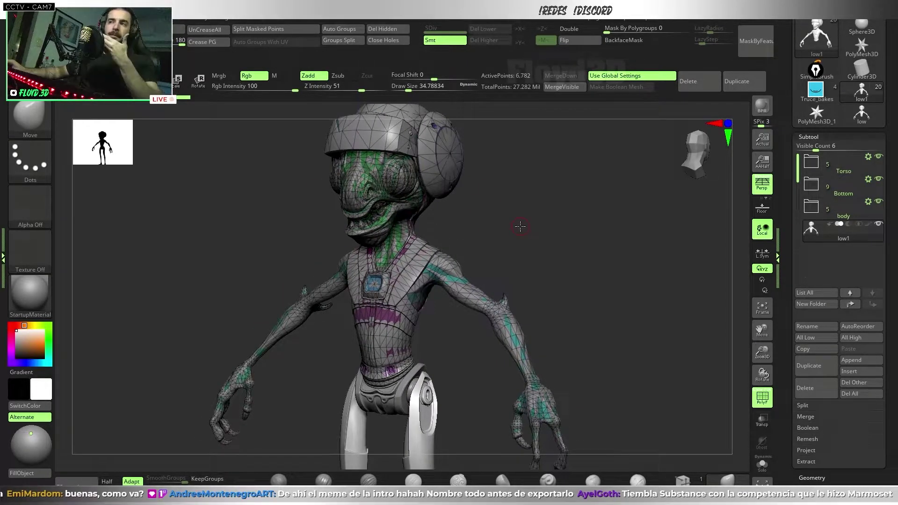
{"action": "left_click", "coordinate": [770, 465]}
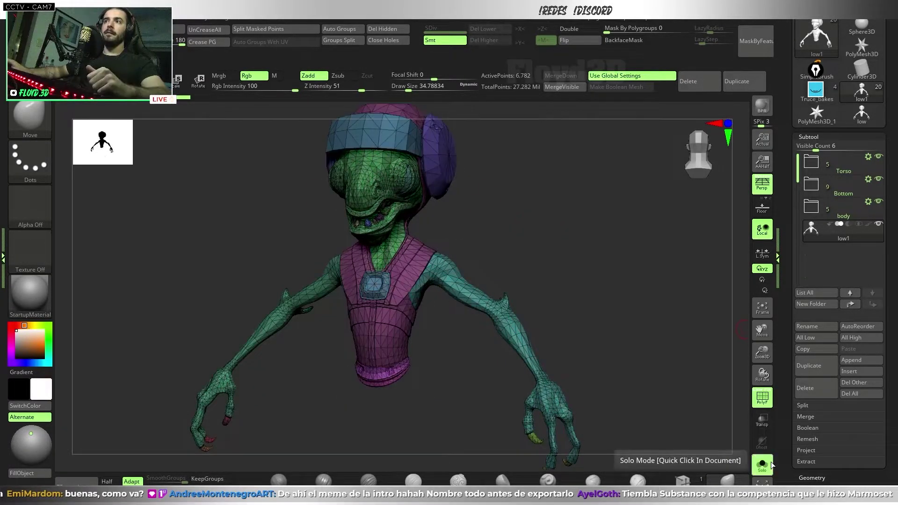
{"action": "mouse_move", "coordinate": [573, 260]}
{"action": "left_mouse_down"}
{"action": "mouse_move", "coordinate": [538, 266]}
{"action": "mouse_move", "coordinate": [429, 226]}
{"action": "mouse_move", "coordinate": [494, 209]}
{"action": "left_mouse_up"}
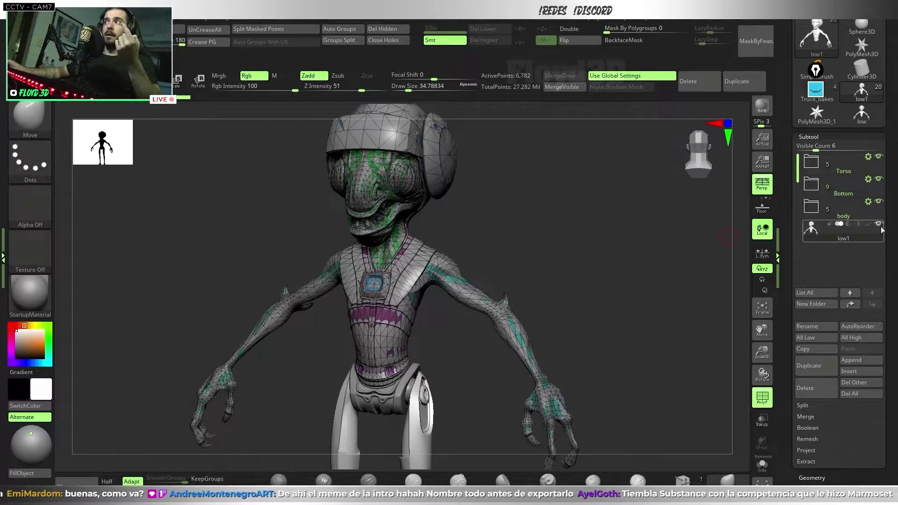
{"action": "left_click", "coordinate": [816, 91]}
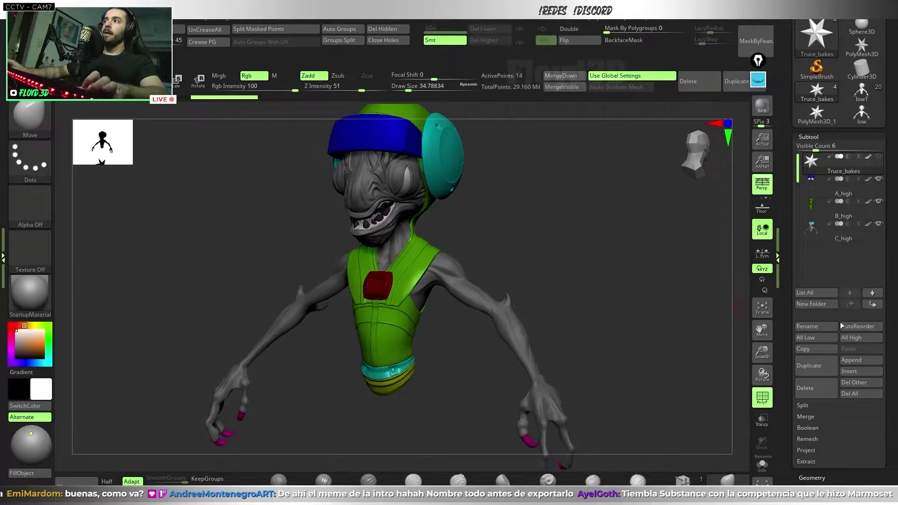
Expand the export options, then show the subtool list to confirm A_high, B_high and C_high.
{"action": "scroll", "coordinate": [815, 346], "scroll_direction": "down", "scroll_amount": 10}
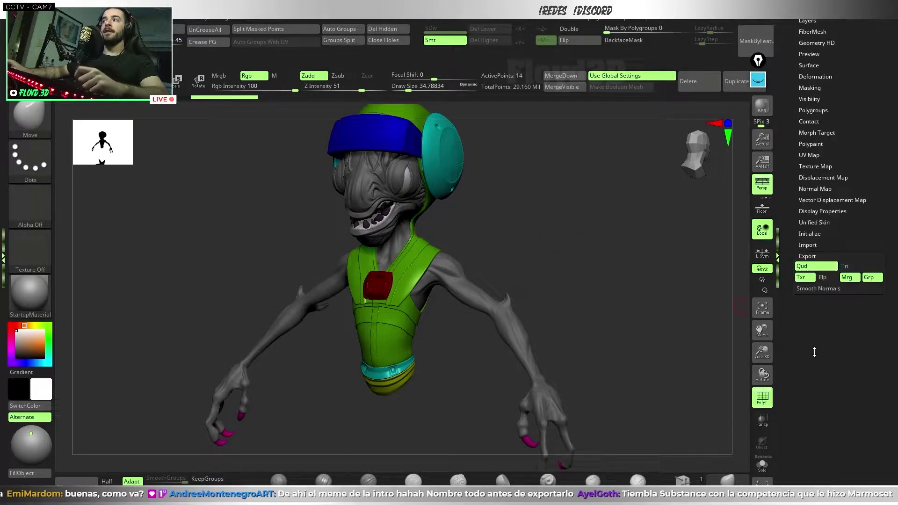
{"action": "left_click", "coordinate": [811, 350]}
{"action": "left_click", "coordinate": [872, 351]}
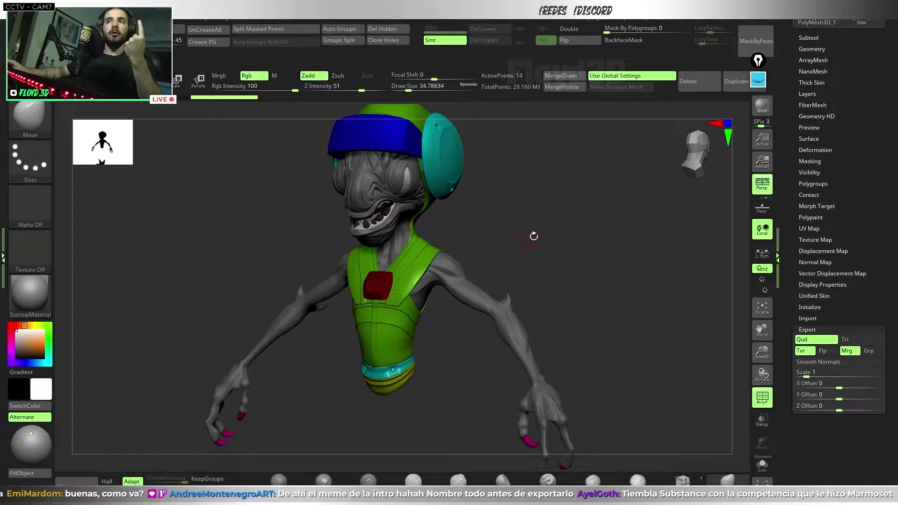
{"action": "scroll", "coordinate": [866, 208], "scroll_direction": "up", "scroll_amount": 3}
{"action": "left_click", "coordinate": [816, 165]}
{"action": "mouse_move", "coordinate": [842, 223]}
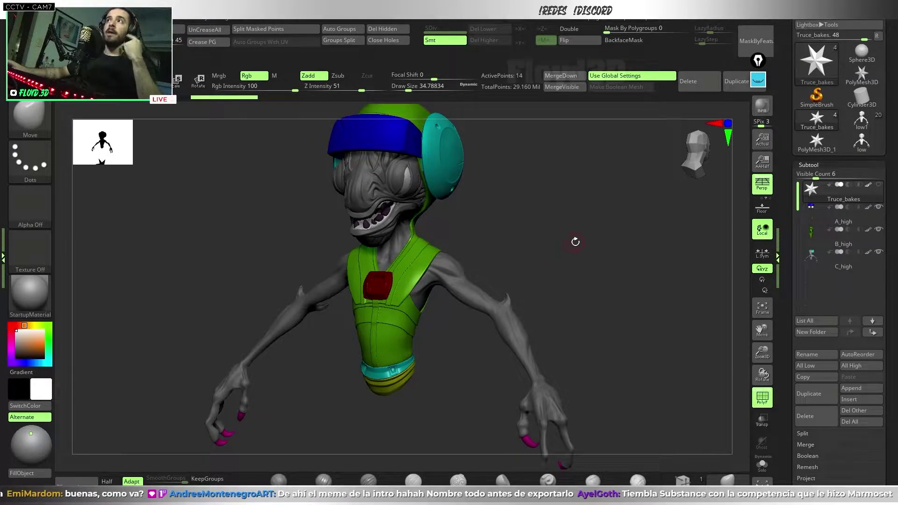
Enable Grp in Tool > Export so exported meshes include polygroups.
{"action": "scroll", "coordinate": [849, 344], "scroll_direction": "down", "scroll_amount": 5}
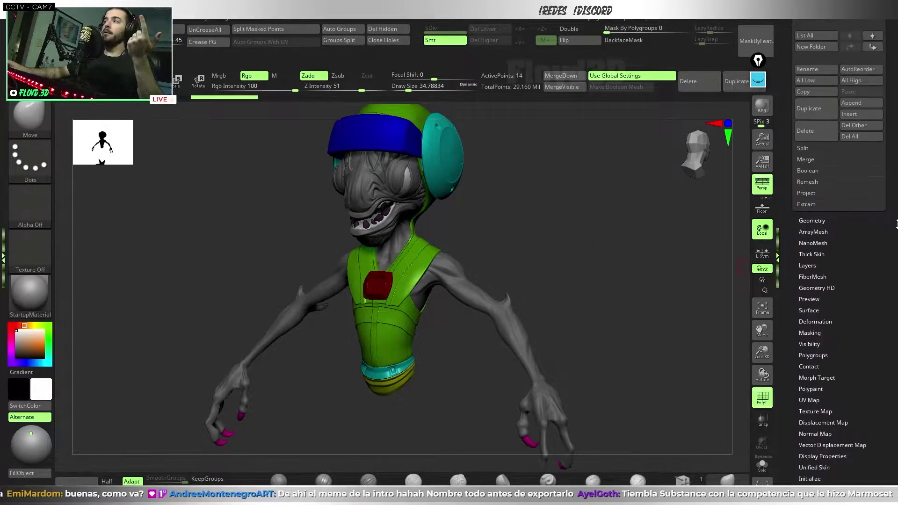
{"action": "scroll", "coordinate": [849, 345], "scroll_direction": "down", "scroll_amount": 5}
{"action": "scroll", "coordinate": [849, 345], "scroll_direction": "down", "scroll_amount": 3}
{"action": "scroll", "coordinate": [849, 345], "scroll_direction": "up", "scroll_amount": 4}
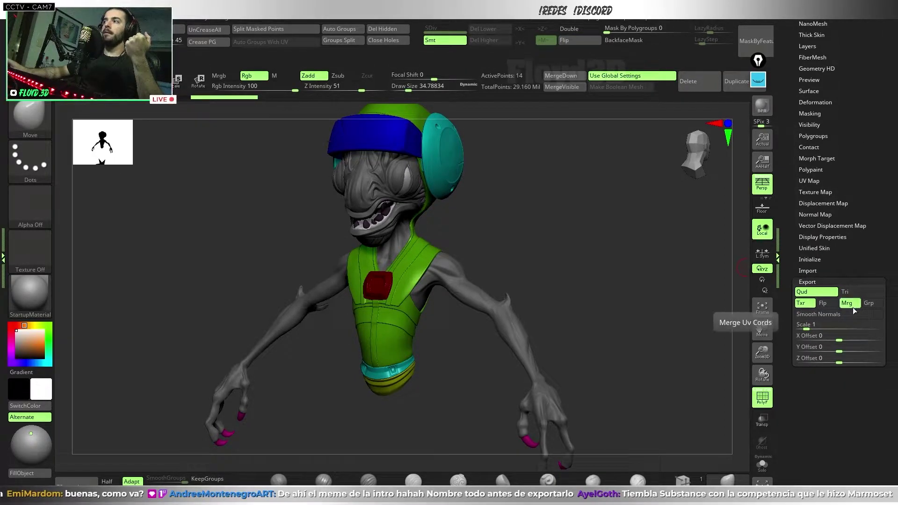
{"action": "left_click", "coordinate": [868, 303]}
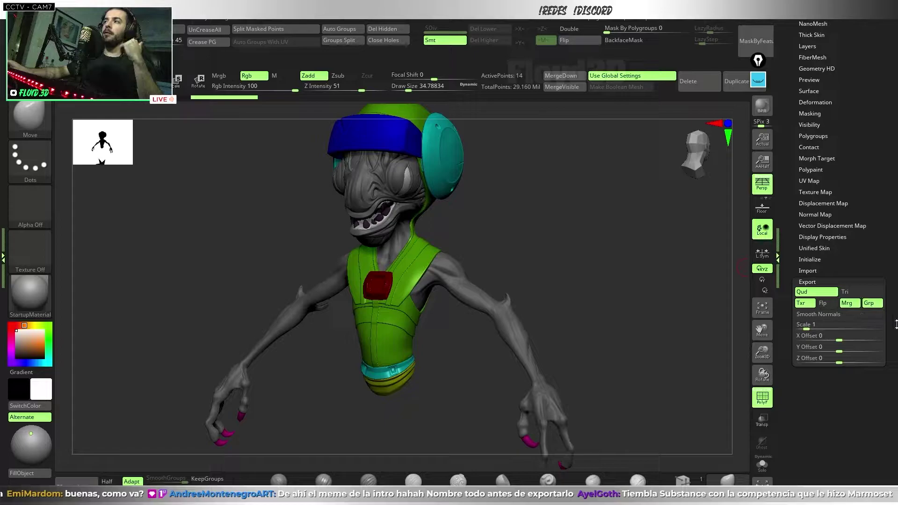
Set the FBX ExportImport plugin output to binary (bin) format.
{"action": "scroll", "coordinate": [891, 356], "scroll_direction": "up", "scroll_amount": 5}
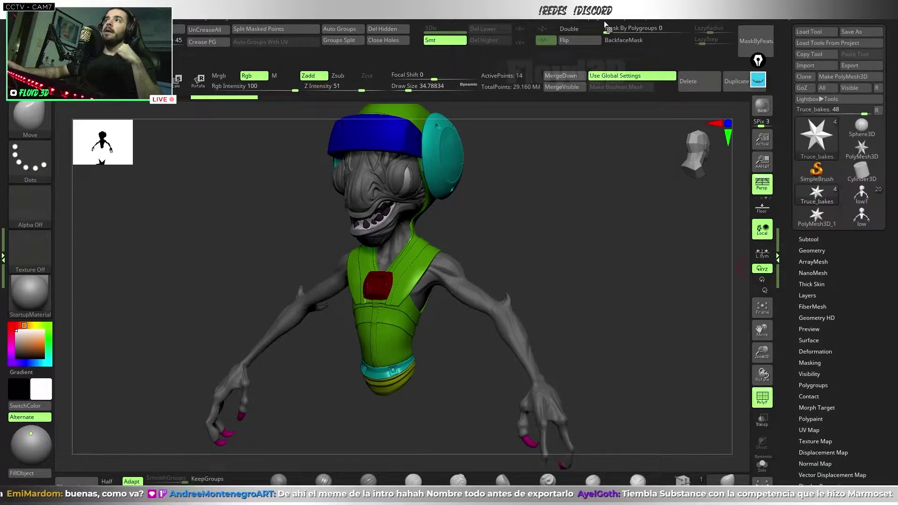
{"action": "left_click", "coordinate": [603, 20]}
{"action": "left_click", "coordinate": [626, 124]}
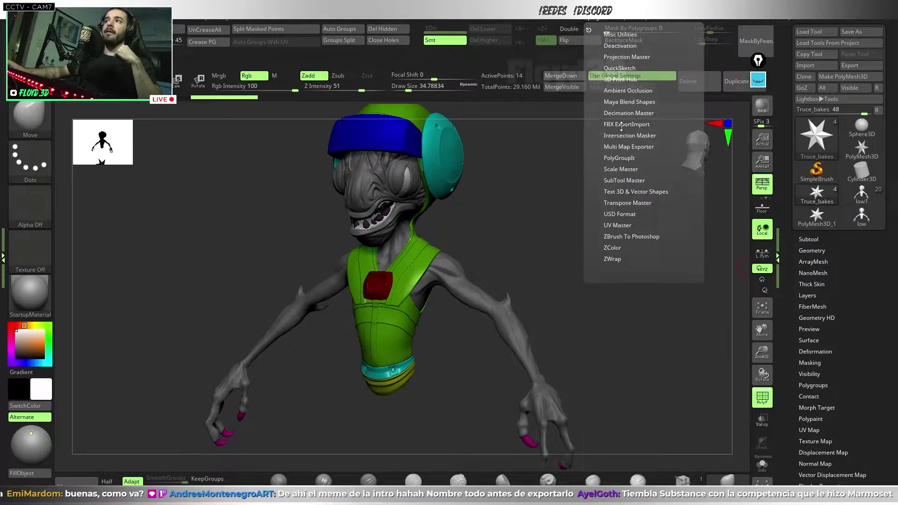
{"action": "left_click", "coordinate": [624, 123]}
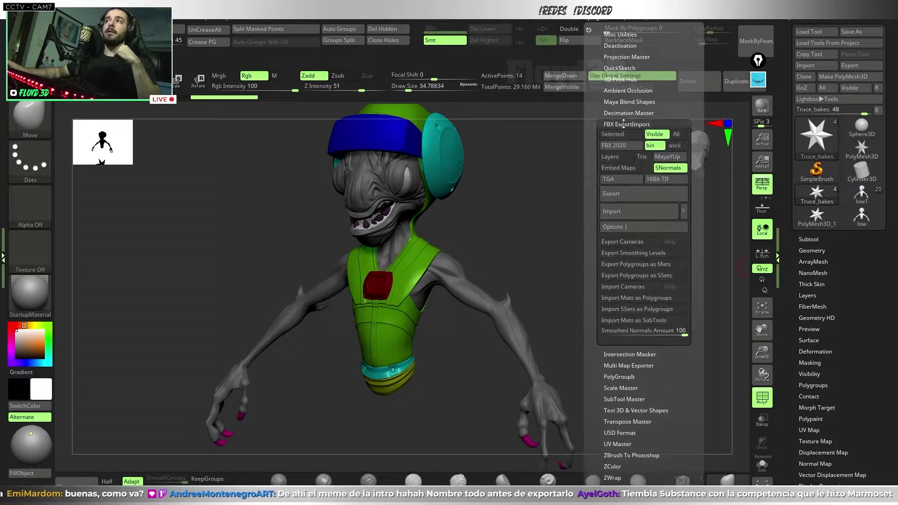
{"action": "left_click", "coordinate": [677, 146]}
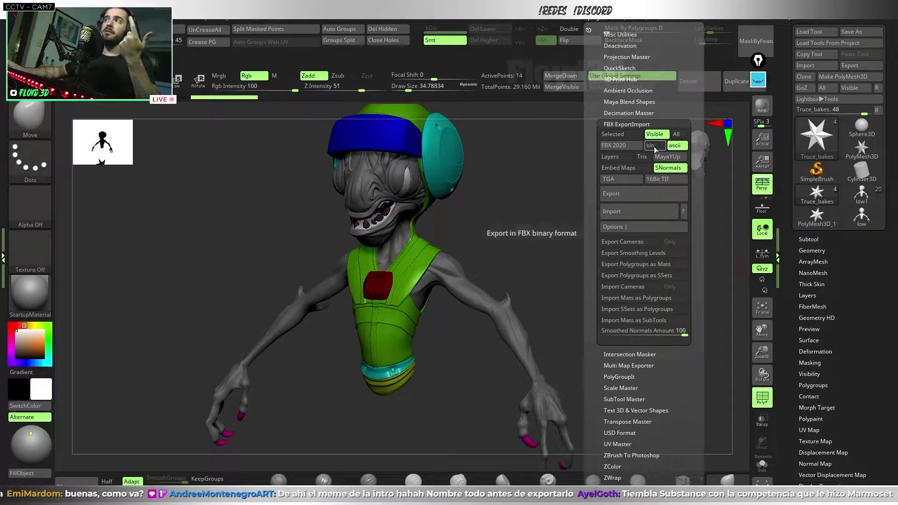
{"action": "left_click", "coordinate": [655, 149]}
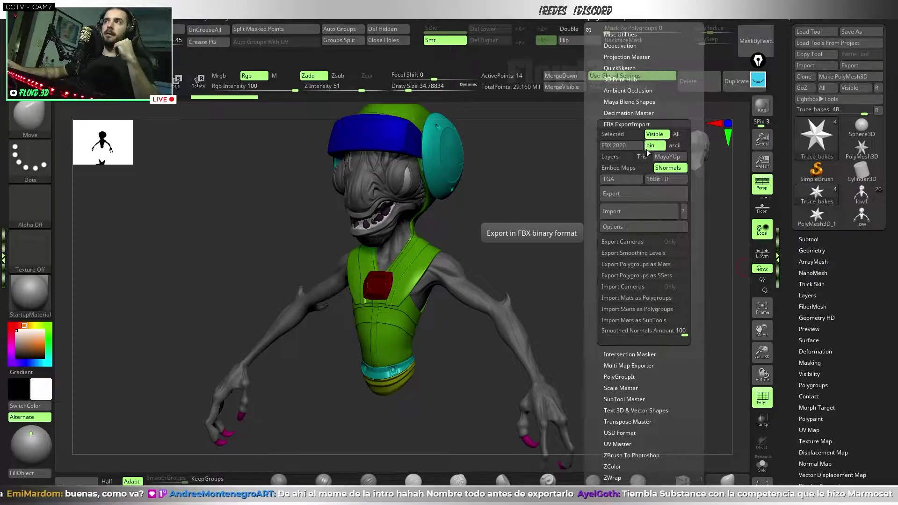
Export the visible subtools as FBX, with Truce_high as the file name in the Bakes folder.
{"action": "left_click", "coordinate": [629, 194]}
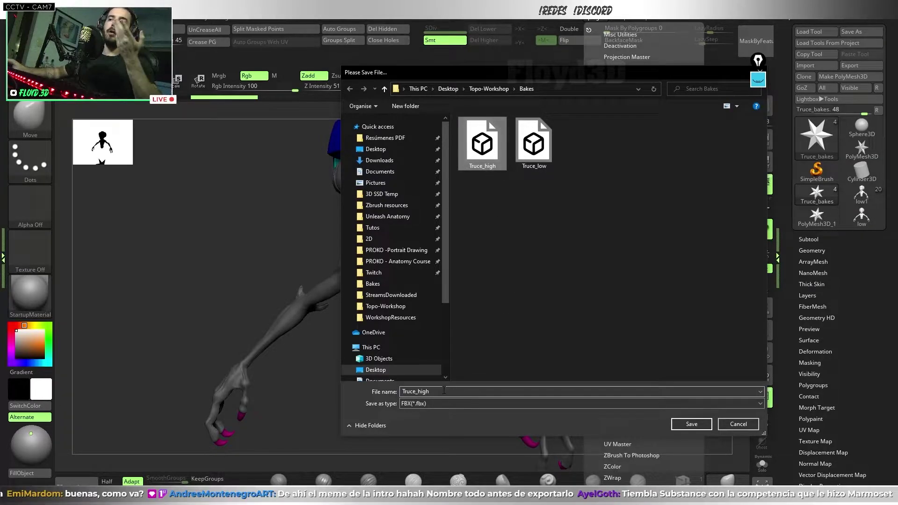
{"action": "double_click", "coordinate": [415, 393]}
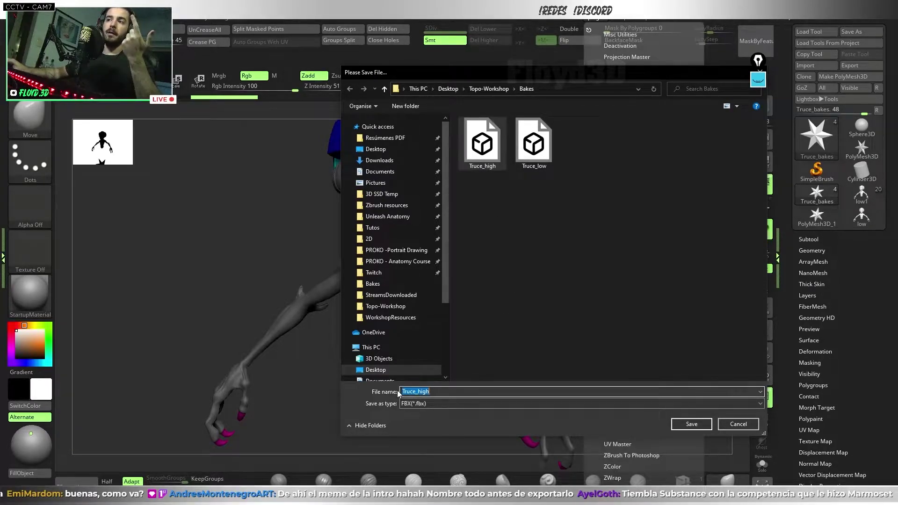
{"action": "left_click", "coordinate": [436, 392]}
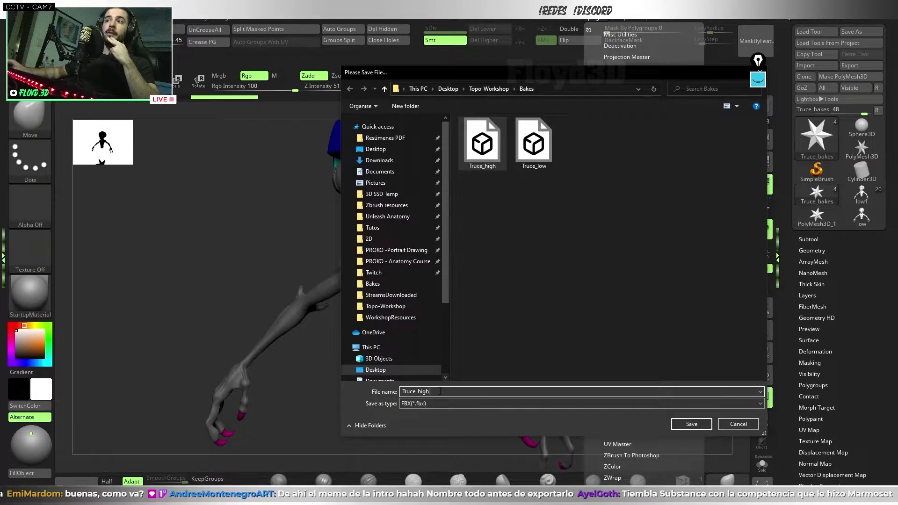
Cancel the Truce_high FBX save and return to Maya's low-poly Truce meshes.
{"action": "left_click", "coordinate": [738, 425]}
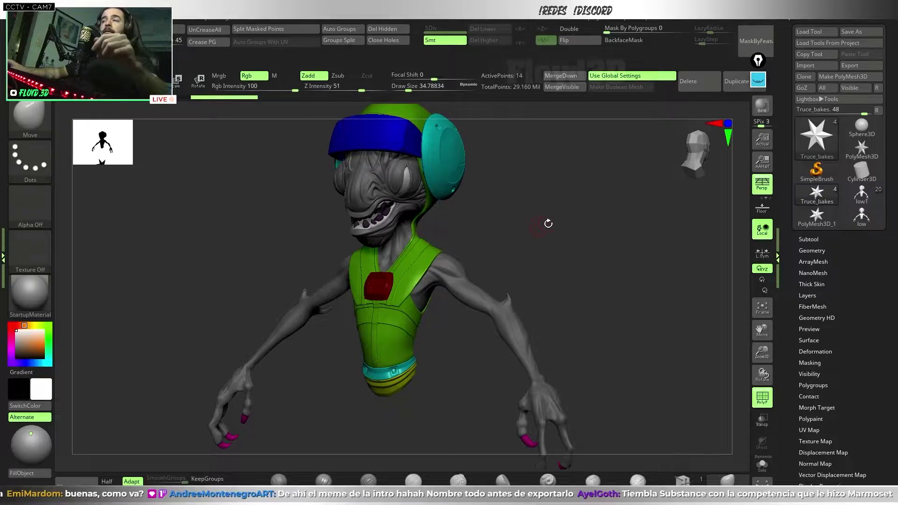
{"action": "key", "text": "alt+Tab"}
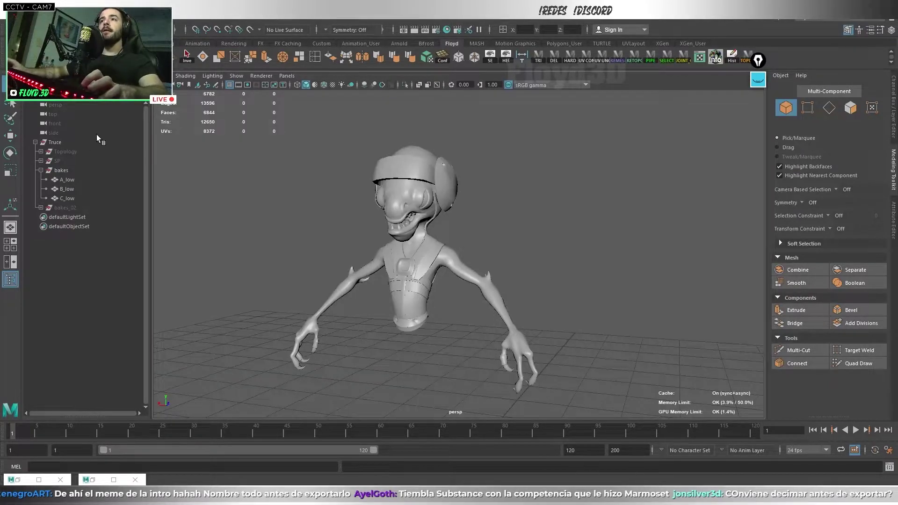
Return from Maya to the ZBrush Truce sculpt showing the C_high subtool.
{"action": "key", "text": "alt+Tab"}
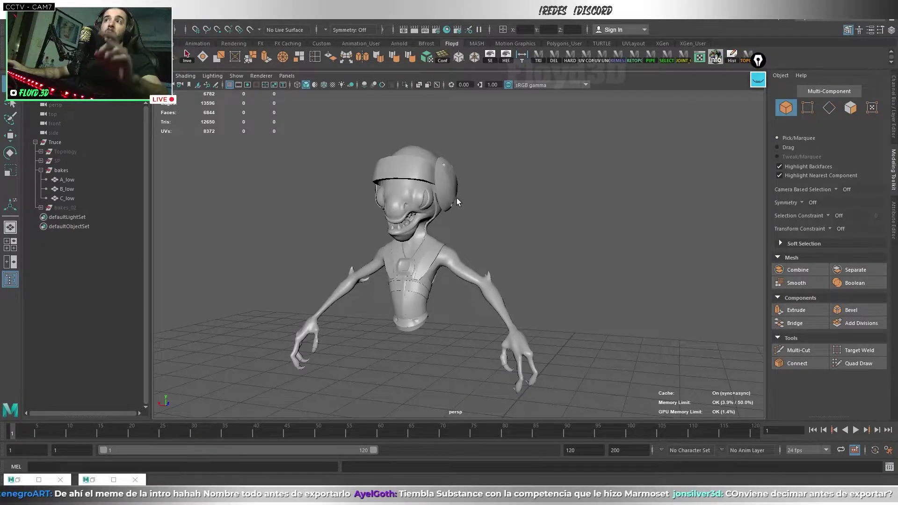
{"action": "key", "text": "alt+Tab"}
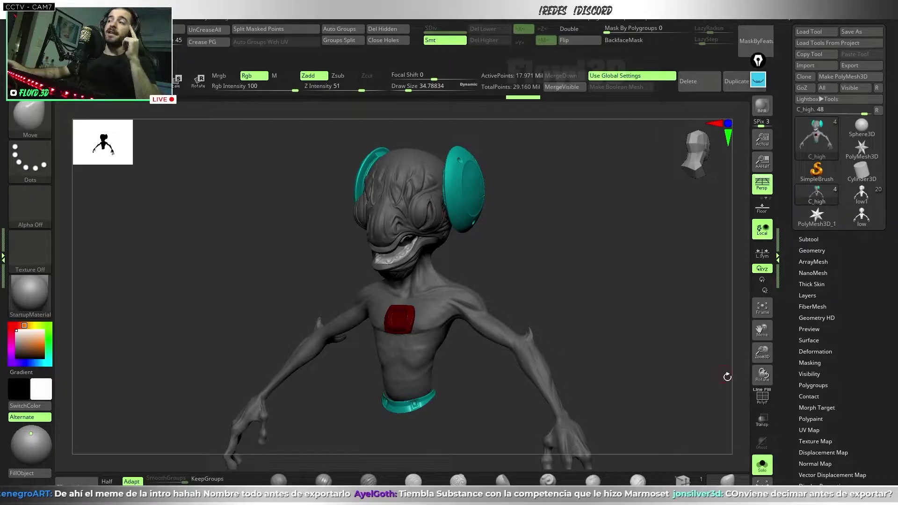
Solo-view A_high, B_high and C_high in turn, show all subtools again, then return to Maya.
{"action": "left_click", "coordinate": [761, 396]}
{"action": "left_click", "coordinate": [762, 397]}
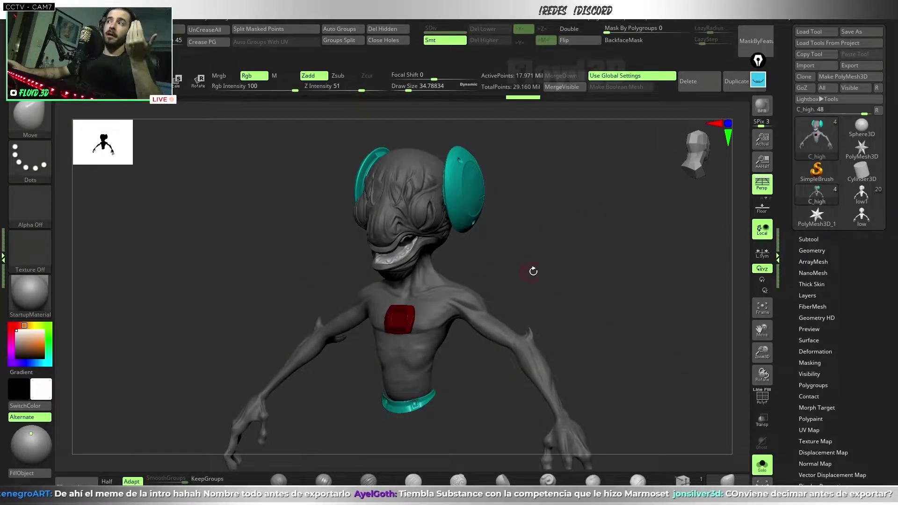
{"action": "left_click", "coordinate": [809, 239]}
{"action": "mouse_move", "coordinate": [835, 308]}
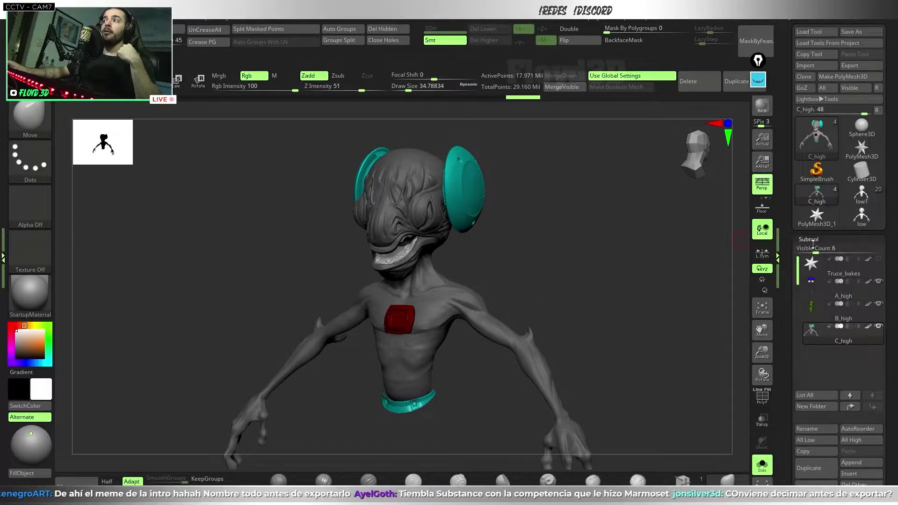
{"action": "left_click", "coordinate": [823, 288]}
{"action": "left_click", "coordinate": [813, 311]}
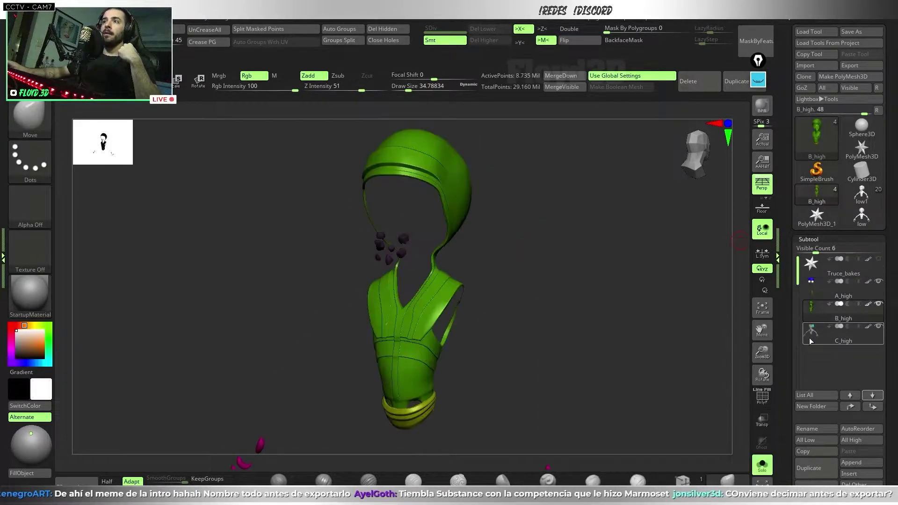
{"action": "left_click", "coordinate": [811, 342]}
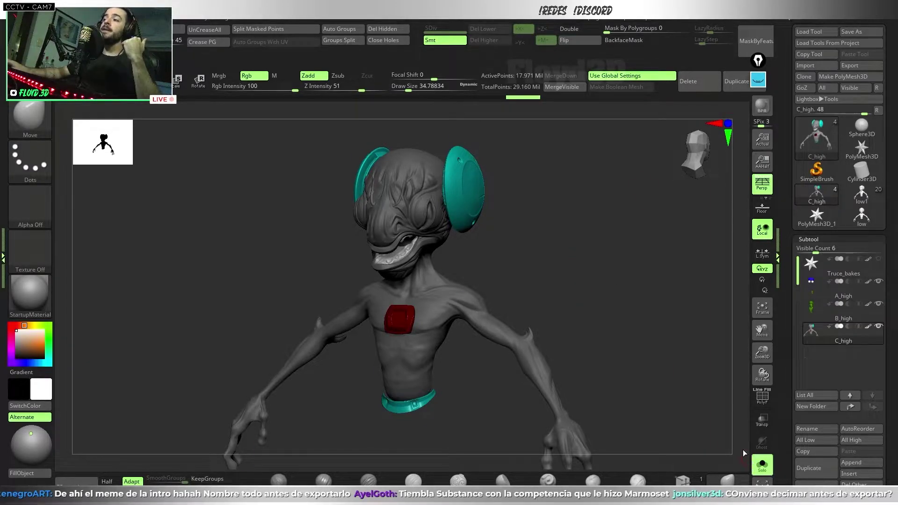
{"action": "left_click", "coordinate": [762, 464]}
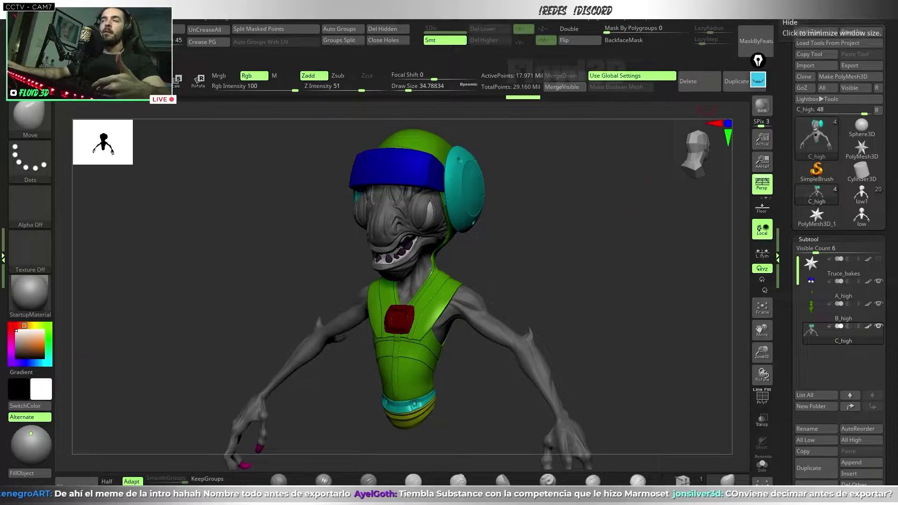
{"action": "key", "text": "alt+Tab"}
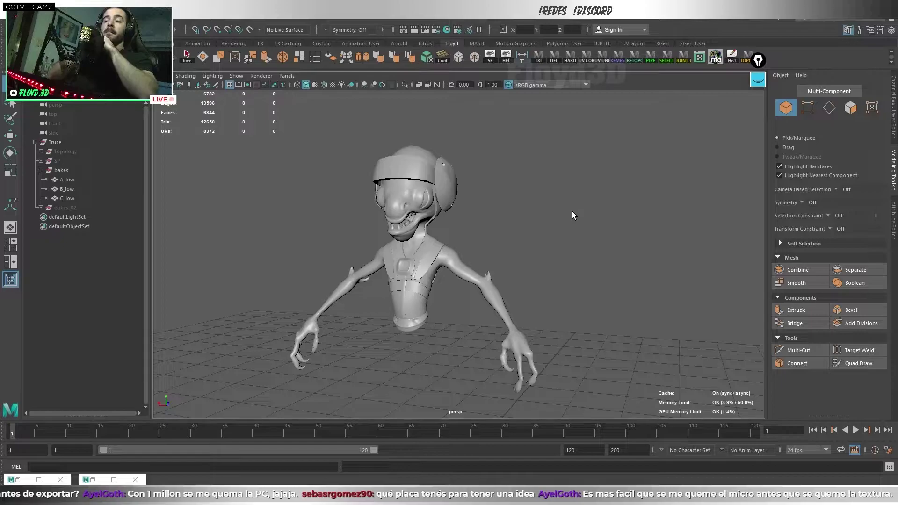
Select A_low, B_low and C_low together and view their packed UVs in the UV Editor.
{"action": "left_click", "coordinate": [83, 188]}
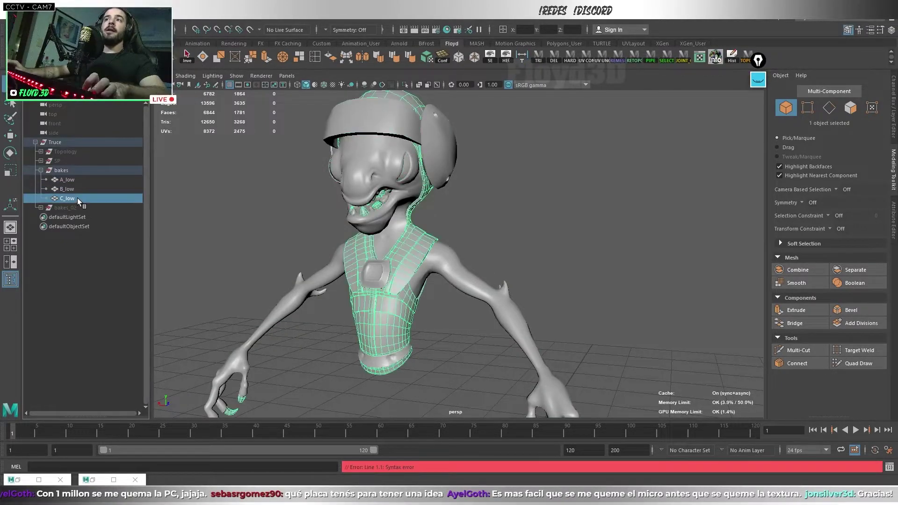
{"action": "key", "text": "f"}
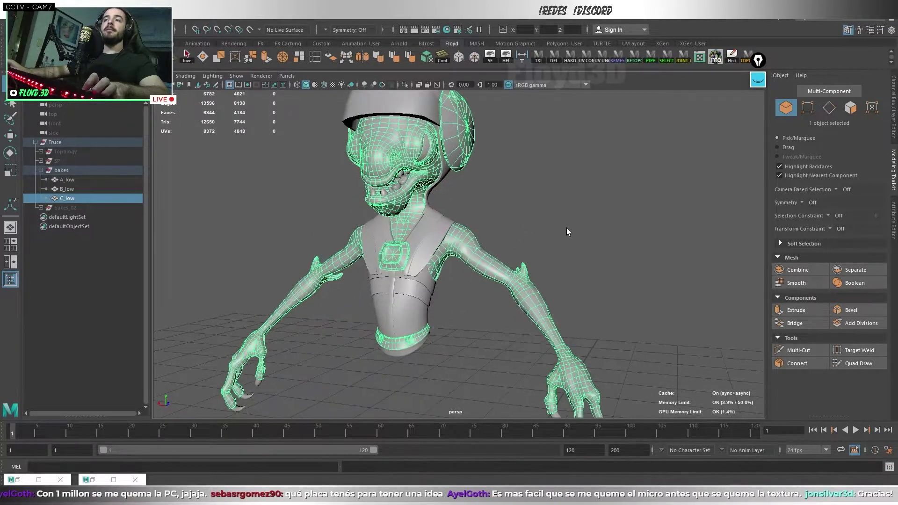
{"action": "left_click_drag", "start_coordinate": [560, 228], "coordinate": [560, 254], "text": "alt"}
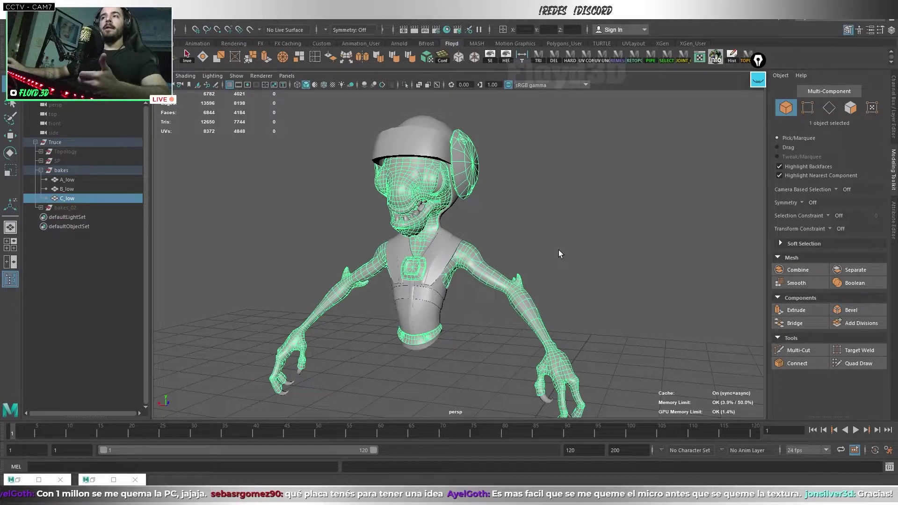
{"action": "left_click_drag", "start_coordinate": [545, 113], "coordinate": [358, 324]}
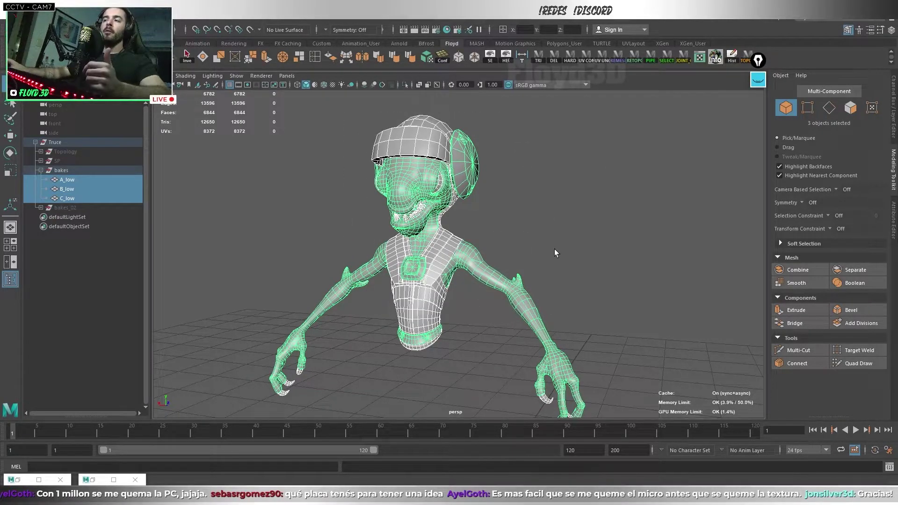
{"action": "left_click", "coordinate": [700, 57]}
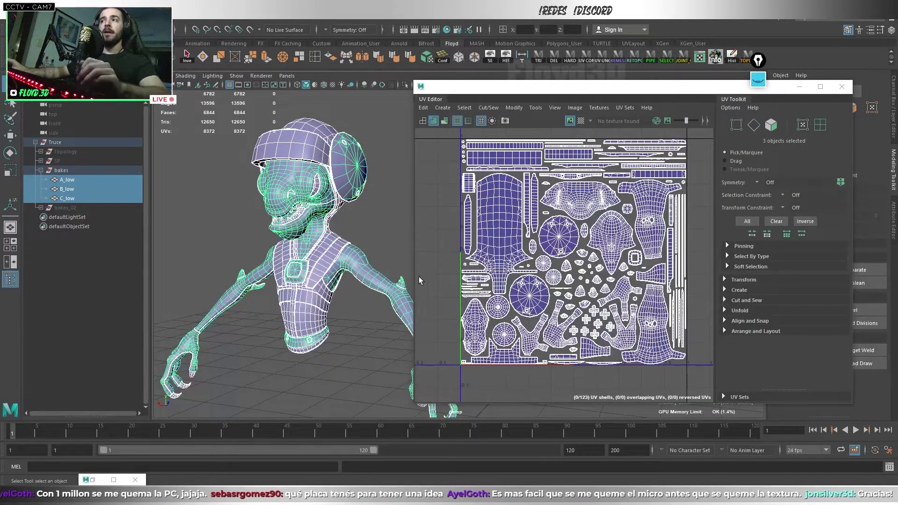
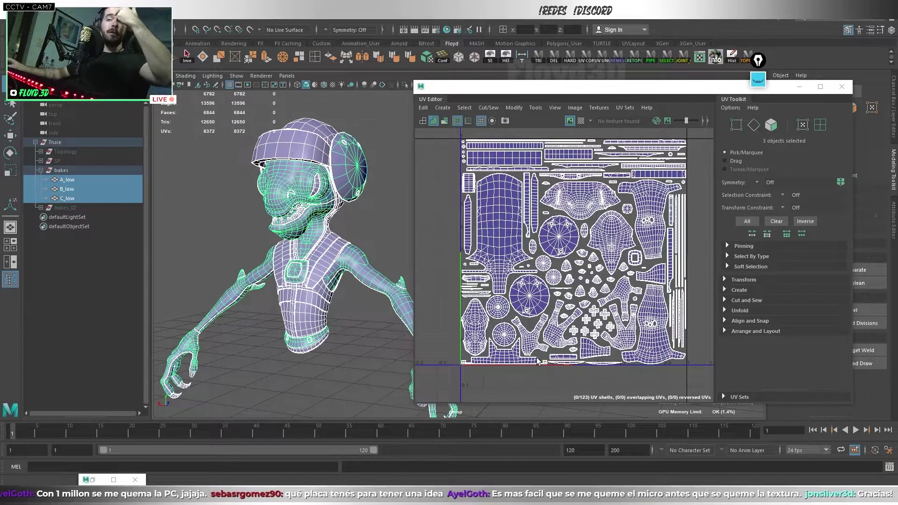
Close the UV Editor, then marquee-select and frame A_low, B_low and C_low.
{"action": "left_click", "coordinate": [842, 86]}
{"action": "left_click", "coordinate": [562, 209]}
{"action": "left_click_drag", "start_coordinate": [566, 153], "coordinate": [322, 329]}
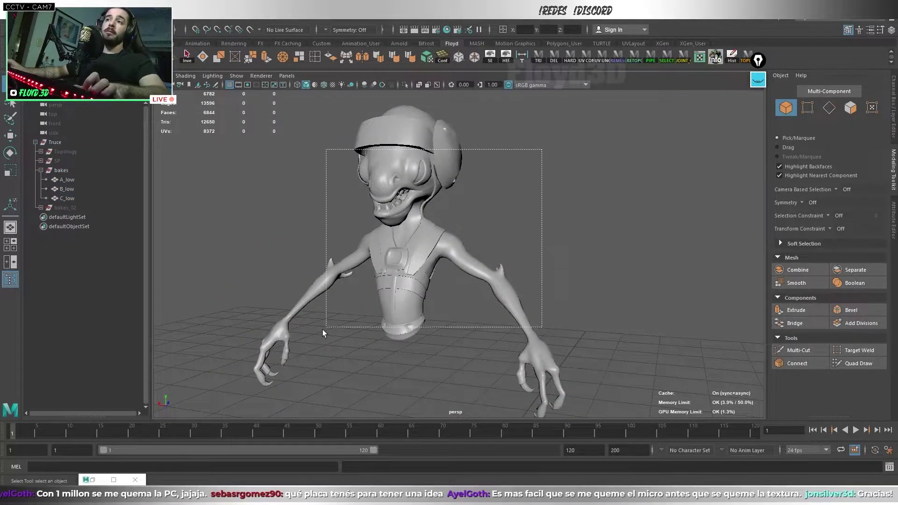
{"action": "key", "text": "f"}
Orbit around the helmet, torso, shoulder and arm to inspect the low-poly edge flow.
{"action": "mouse_move", "coordinate": [535, 262]}
{"action": "left_mouse_down", "text": "alt"}
{"action": "mouse_move", "coordinate": [491, 234]}
{"action": "mouse_move", "coordinate": [545, 207]}
{"action": "mouse_move", "coordinate": [531, 200]}
{"action": "left_mouse_up", "text": "alt"}
{"action": "scroll", "coordinate": [531, 200], "scroll_direction": "up", "scroll_amount": 5}
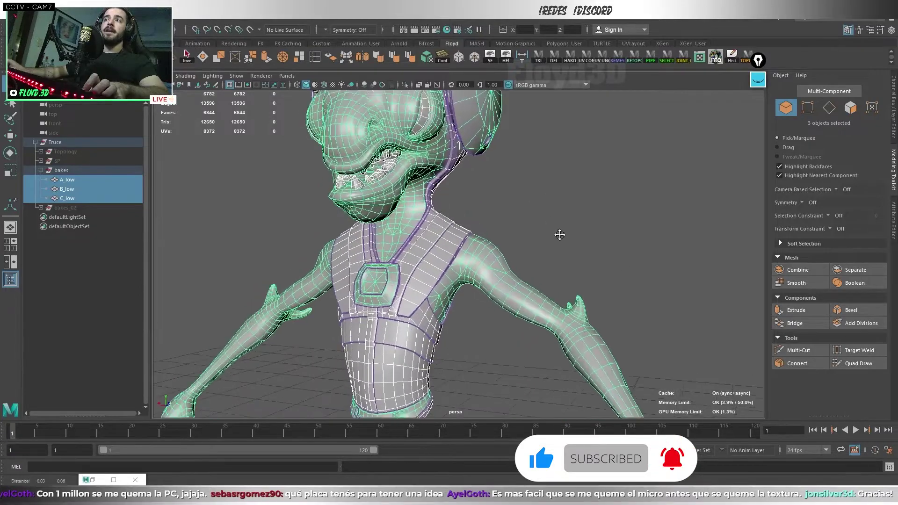
{"action": "mouse_move", "coordinate": [559, 234]}
{"action": "left_mouse_down", "text": "alt"}
{"action": "mouse_move", "coordinate": [607, 280]}
{"action": "mouse_move", "coordinate": [521, 245]}
{"action": "mouse_move", "coordinate": [632, 272]}
{"action": "mouse_move", "coordinate": [478, 241]}
{"action": "mouse_move", "coordinate": [404, 319]}
{"action": "left_mouse_up", "text": "alt"}
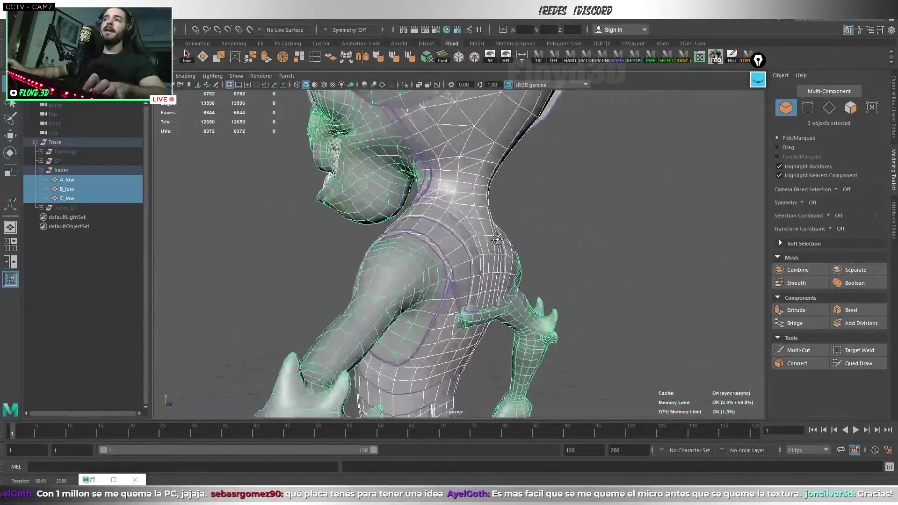
{"action": "left_click", "coordinate": [405, 319], "text": "ctrl"}
{"action": "left_click_drag", "start_coordinate": [542, 219], "coordinate": [585, 286], "text": "alt"}
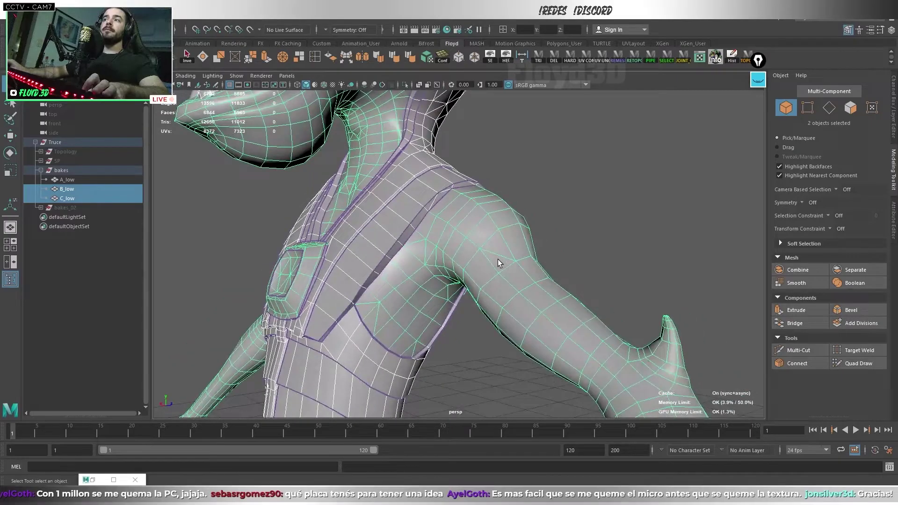
{"action": "mouse_move", "coordinate": [499, 263]}
{"action": "left_mouse_down", "text": "alt"}
{"action": "mouse_move", "coordinate": [566, 268]}
{"action": "mouse_move", "coordinate": [553, 257]}
{"action": "left_mouse_up", "text": "alt"}
{"action": "scroll", "coordinate": [538, 251], "scroll_direction": "down", "scroll_amount": 3}
{"action": "scroll", "coordinate": [533, 253], "scroll_direction": "down", "scroll_amount": 3}
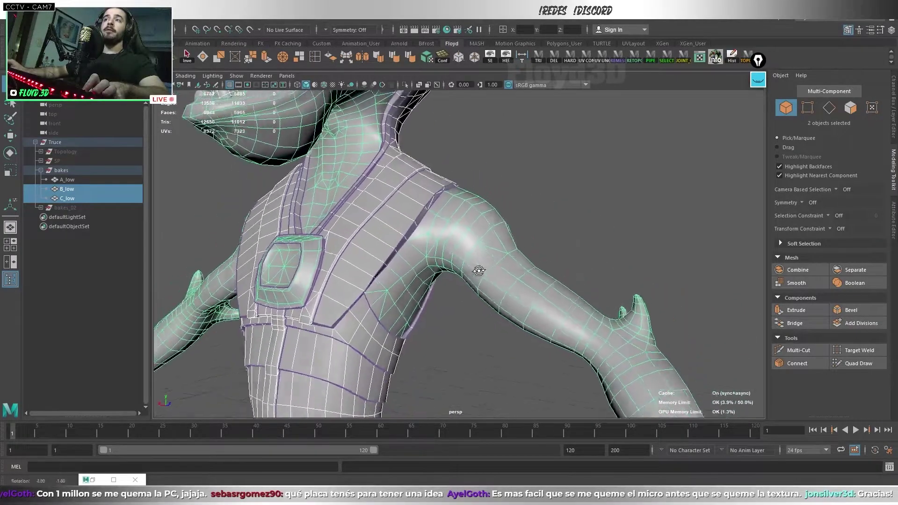
{"action": "scroll", "coordinate": [528, 254], "scroll_direction": "down", "scroll_amount": 3}
{"action": "scroll", "coordinate": [527, 254], "scroll_direction": "down", "scroll_amount": 2}
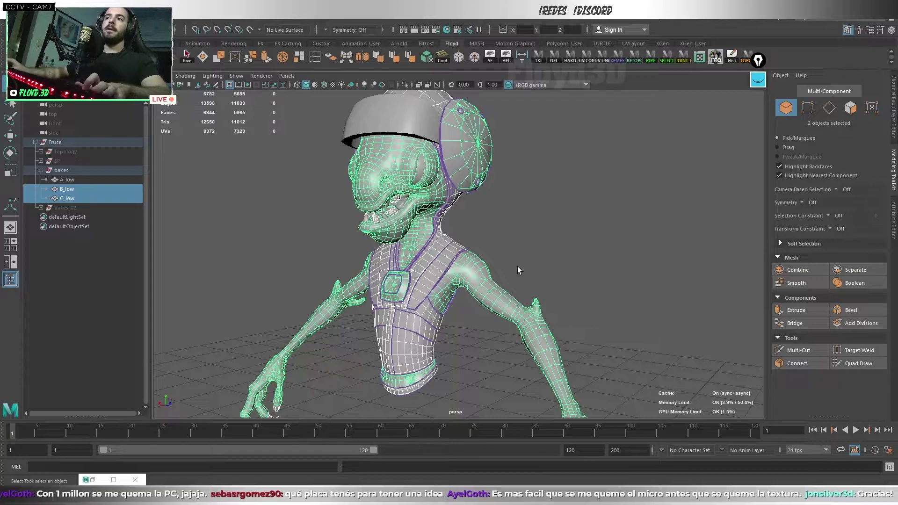
{"action": "scroll", "coordinate": [517, 266], "scroll_direction": "down", "scroll_amount": 3}
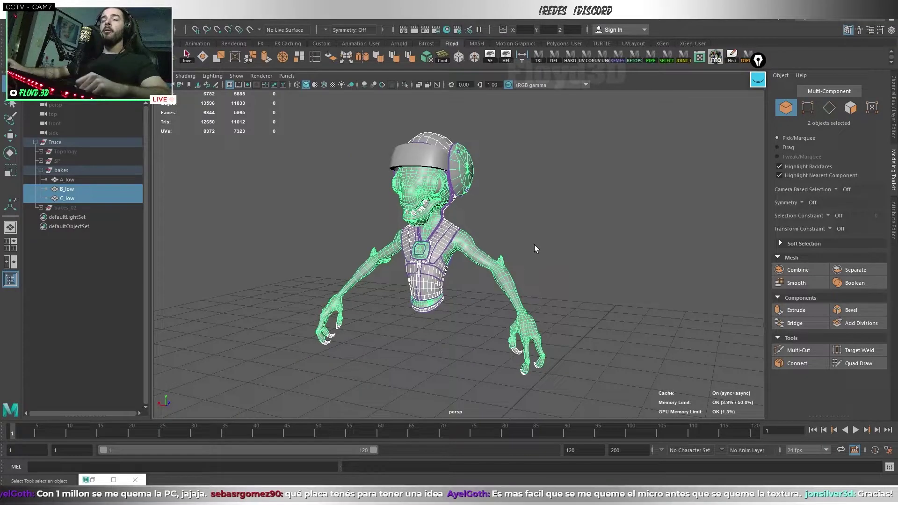
Select the A_low, B_low and C_low bake meshes together in the Outliner.
{"action": "left_click", "coordinate": [77, 192]}
{"action": "left_click", "coordinate": [74, 198]}
{"action": "left_click", "coordinate": [77, 180]}
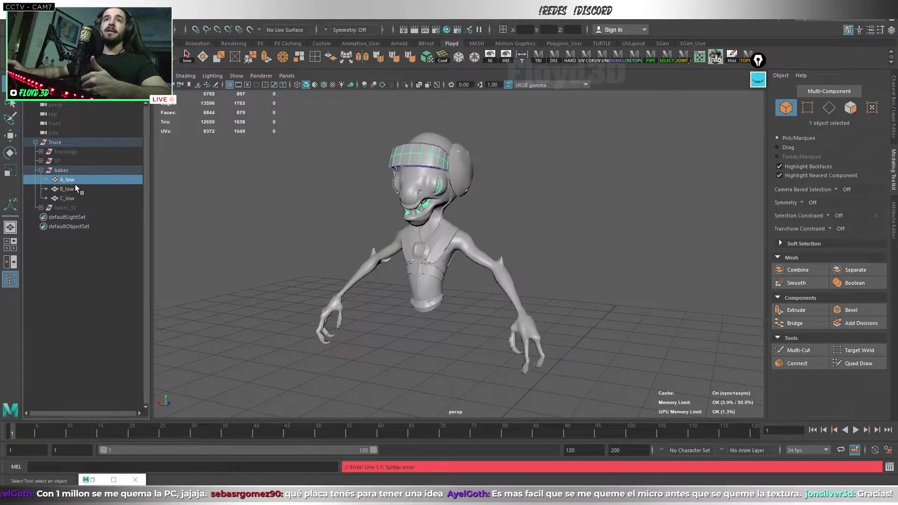
{"action": "left_click", "coordinate": [74, 199], "text": "shift"}
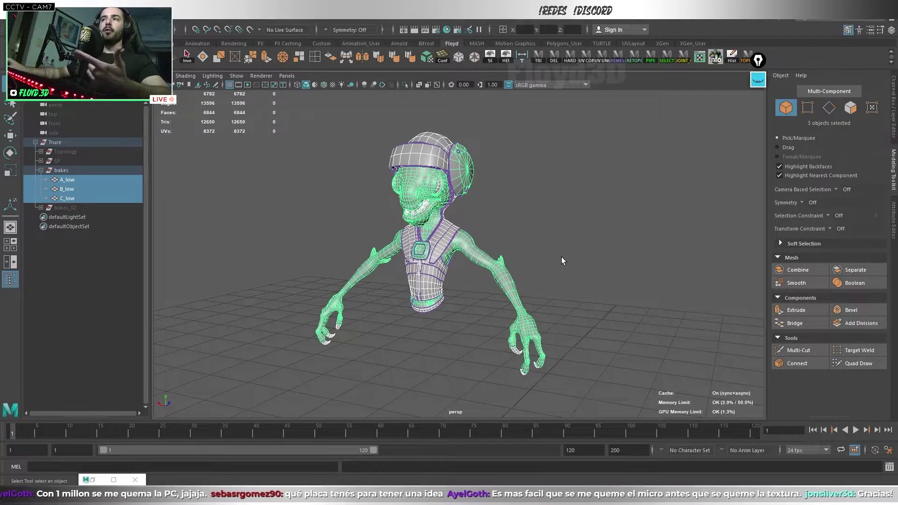
Orbit the viewport to review all three low-poly meshes as a whole.
{"action": "scroll", "coordinate": [562, 261], "scroll_direction": "up", "scroll_amount": 2}
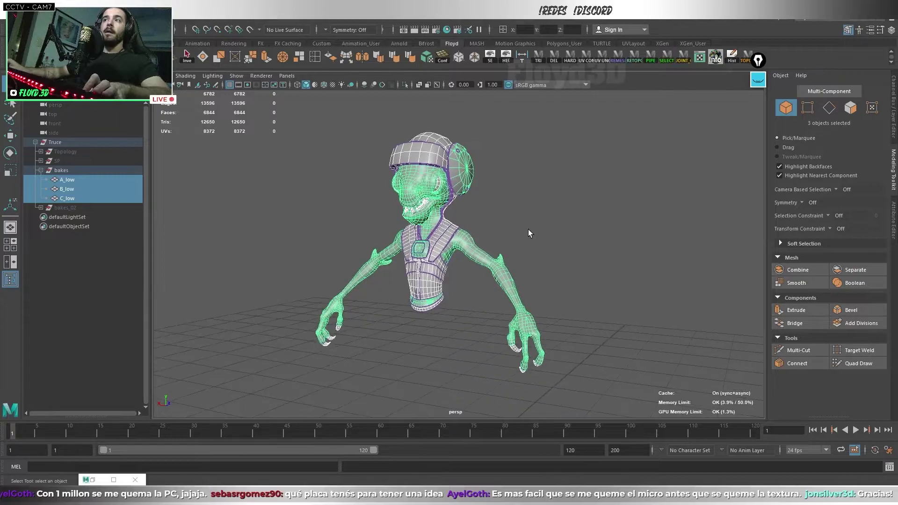
{"action": "scroll", "coordinate": [528, 229], "scroll_direction": "up", "scroll_amount": 2}
{"action": "scroll", "coordinate": [557, 262], "scroll_direction": "up", "scroll_amount": 2}
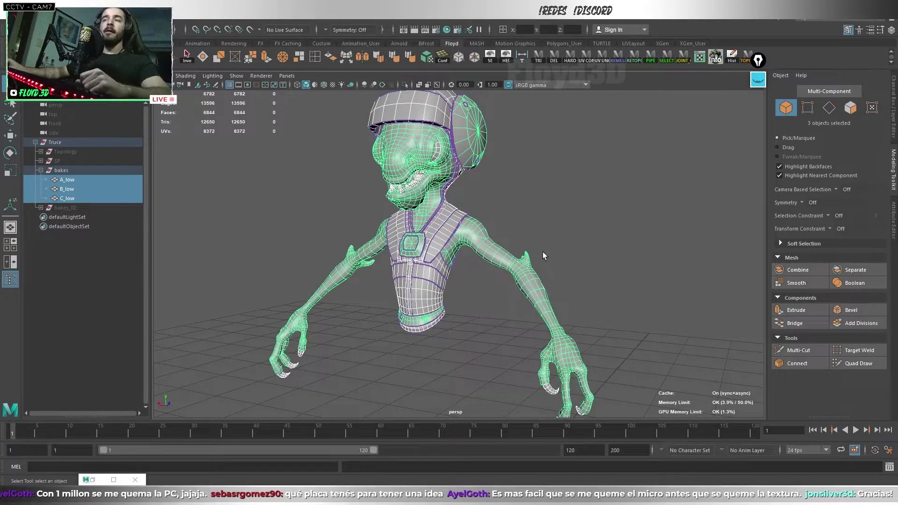
{"action": "scroll", "coordinate": [538, 255], "scroll_direction": "down", "scroll_amount": 2}
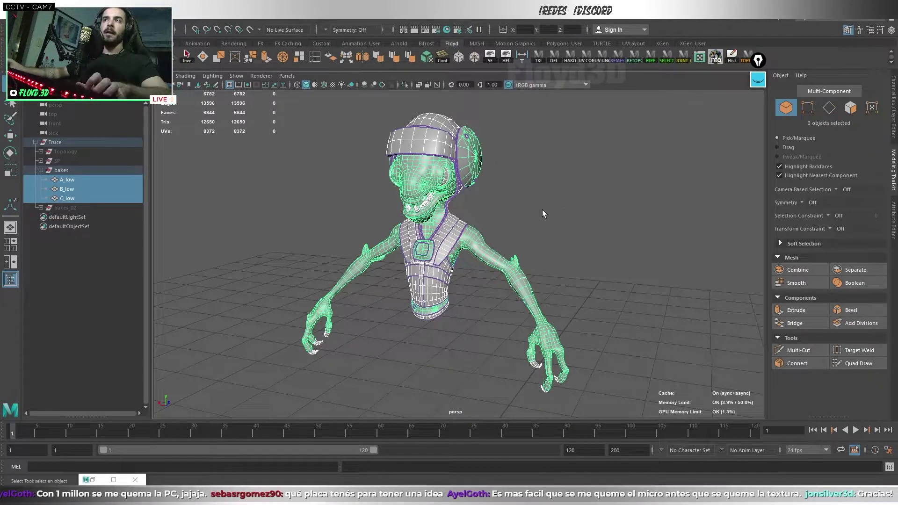
{"action": "left_click_drag", "start_coordinate": [542, 210], "coordinate": [532, 213], "text": "alt"}
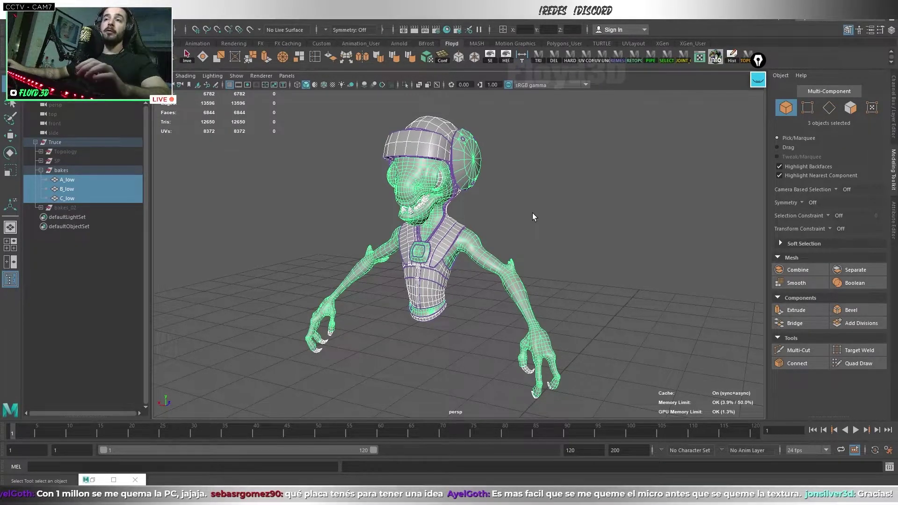
{"action": "left_click_drag", "start_coordinate": [532, 213], "coordinate": [512, 215], "text": "alt"}
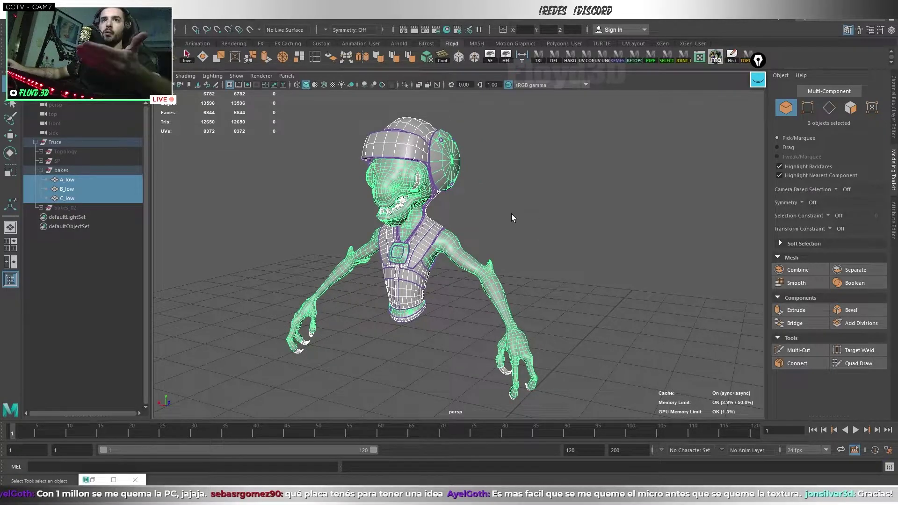
Check the UV layout of the selected meshes, then close it.
{"action": "left_click", "coordinate": [699, 58]}
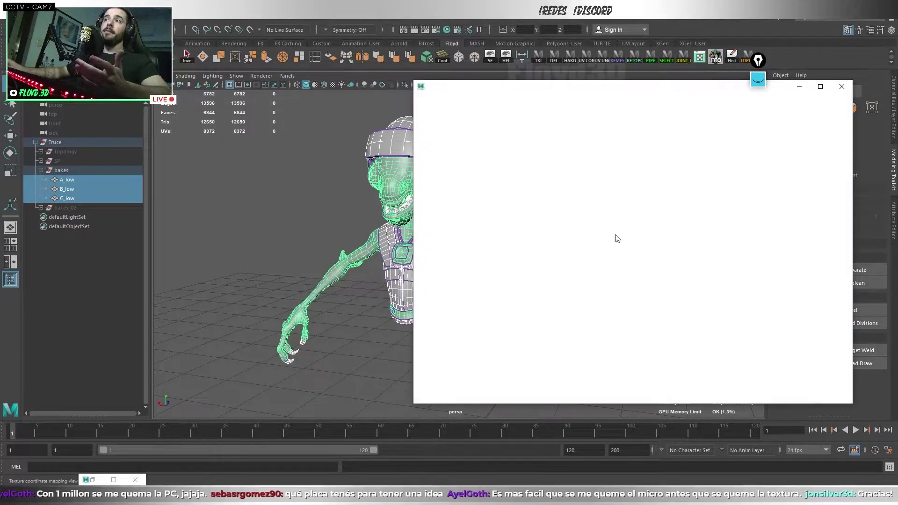
{"action": "left_click_drag", "start_coordinate": [346, 208], "coordinate": [233, 198], "text": "alt"}
{"action": "scroll", "coordinate": [232, 199], "scroll_direction": "down", "scroll_amount": 3}
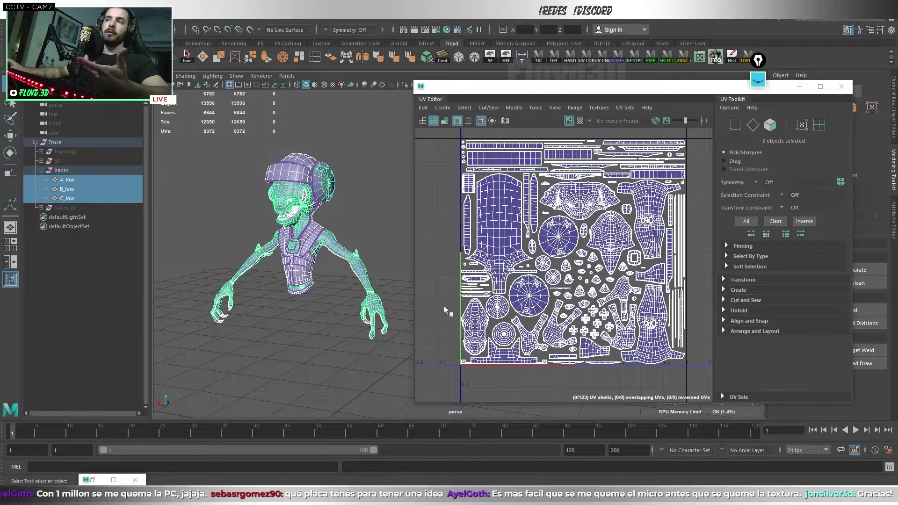
{"action": "left_click", "coordinate": [840, 88]}
Frame the character, open Hypershade, and switch to another open program.
{"action": "key", "text": "f"}
{"action": "left_click", "coordinate": [447, 29]}
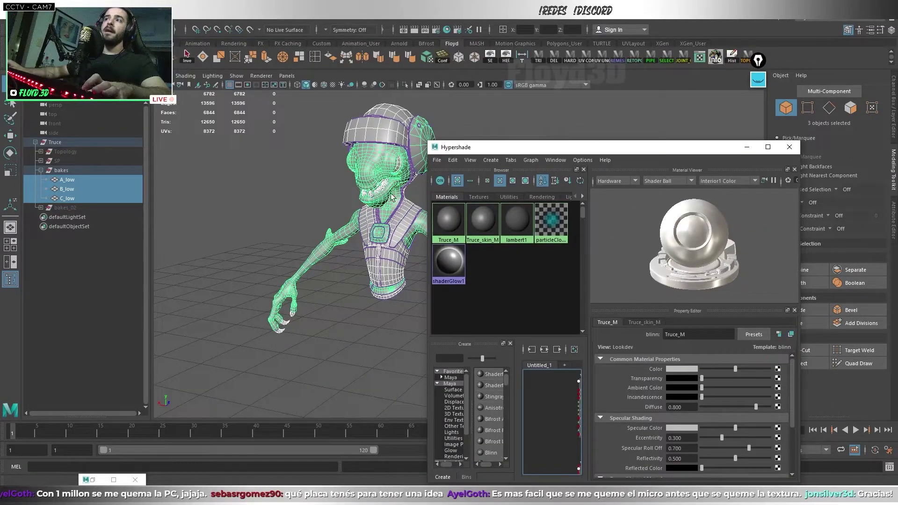
{"action": "mouse_move", "coordinate": [355, 220]}
{"action": "left_mouse_down", "text": "alt"}
{"action": "mouse_move", "coordinate": [287, 223]}
{"action": "mouse_move", "coordinate": [354, 215]}
{"action": "mouse_move", "coordinate": [314, 325]}
{"action": "left_mouse_up", "text": "alt"}
{"action": "key", "text": "alt+Tab"}
Bring Substance Painter forward, hide the Truce_M texture set, and inspect the head.
{"action": "left_click", "coordinate": [296, 267]}
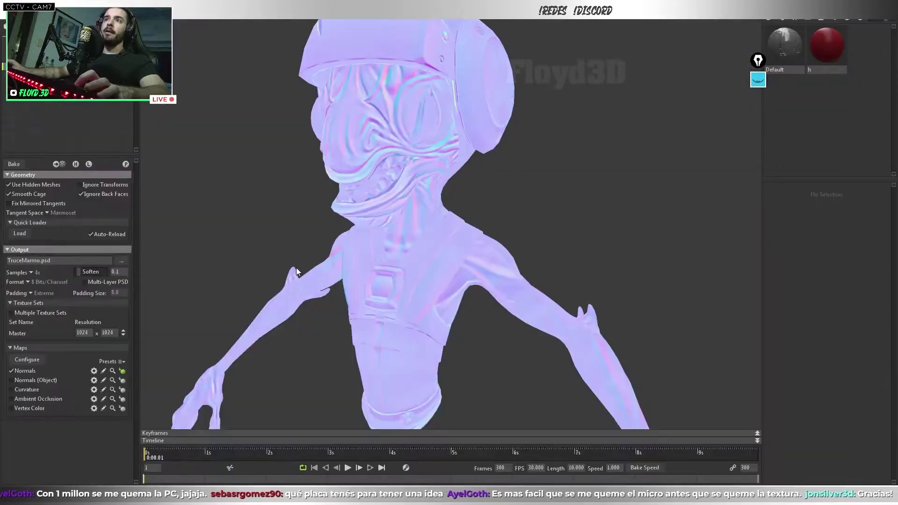
{"action": "key", "text": "alt+Tab"}
{"action": "key", "text": "alt+Tab"}
{"action": "key", "text": "alt+Tab"}
{"action": "key", "text": "alt+Tab"}
{"action": "left_click", "coordinate": [639, 56]}
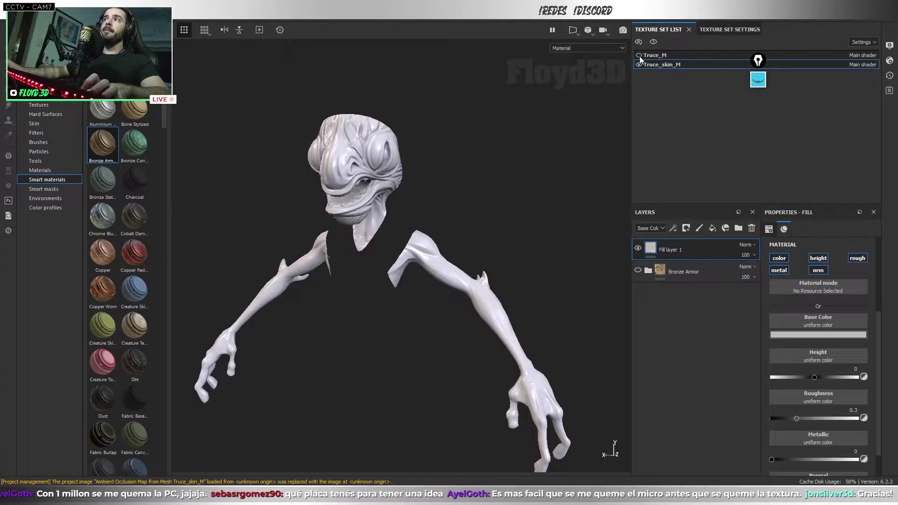
{"action": "left_click", "coordinate": [639, 56]}
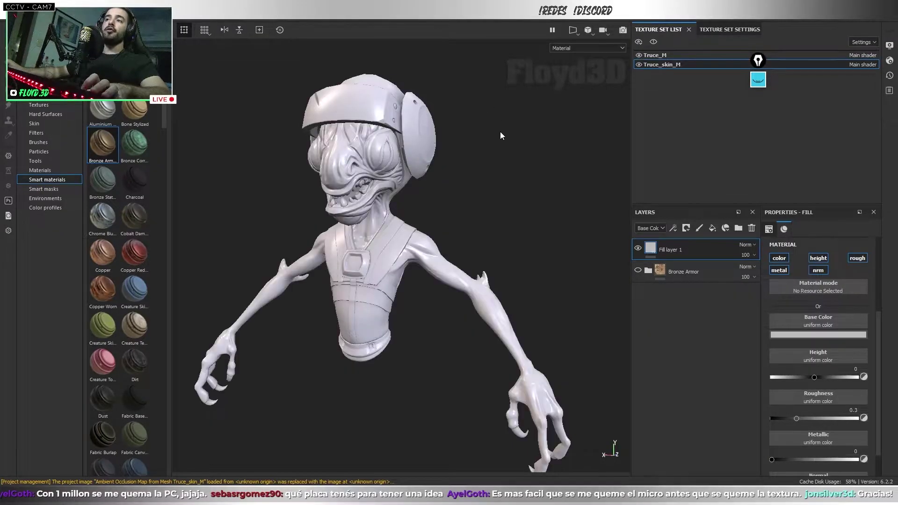
{"action": "left_click_drag", "start_coordinate": [475, 155], "coordinate": [457, 186], "text": "alt"}
{"action": "mouse_move", "coordinate": [457, 186]}
{"action": "right_mouse_down", "text": "alt"}
{"action": "mouse_move", "coordinate": [520, 248]}
{"action": "mouse_move", "coordinate": [651, 81]}
{"action": "right_mouse_up", "text": "alt"}
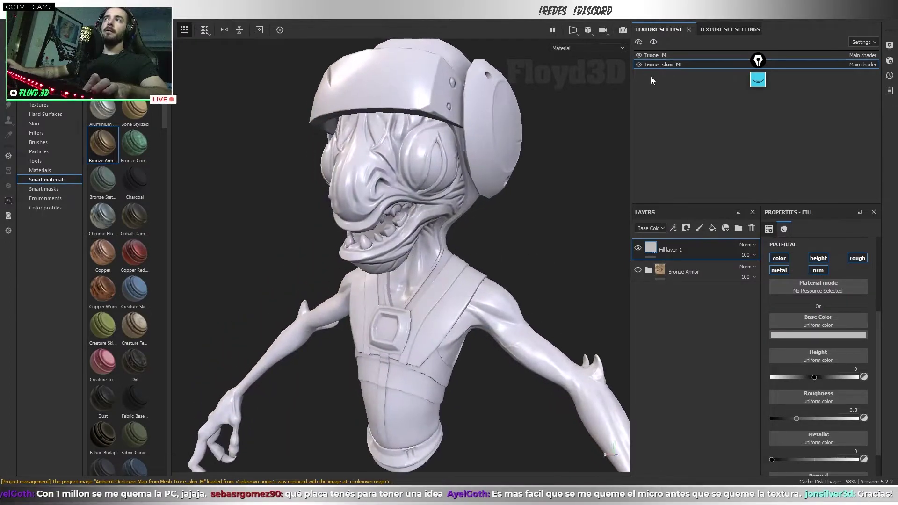
Toggle Truce_skin_M and Truce_M visibility to view the skin set alone, then return to Maya.
{"action": "left_click", "coordinate": [638, 64]}
{"action": "mouse_move", "coordinate": [507, 200]}
{"action": "left_mouse_down", "text": "alt"}
{"action": "mouse_move", "coordinate": [459, 254]}
{"action": "mouse_move", "coordinate": [489, 265]}
{"action": "left_mouse_up", "text": "alt"}
{"action": "left_click", "coordinate": [639, 65]}
{"action": "mouse_move", "coordinate": [468, 196]}
{"action": "left_mouse_down", "text": "alt"}
{"action": "mouse_move", "coordinate": [449, 187]}
{"action": "mouse_move", "coordinate": [484, 176]}
{"action": "left_mouse_up", "text": "alt"}
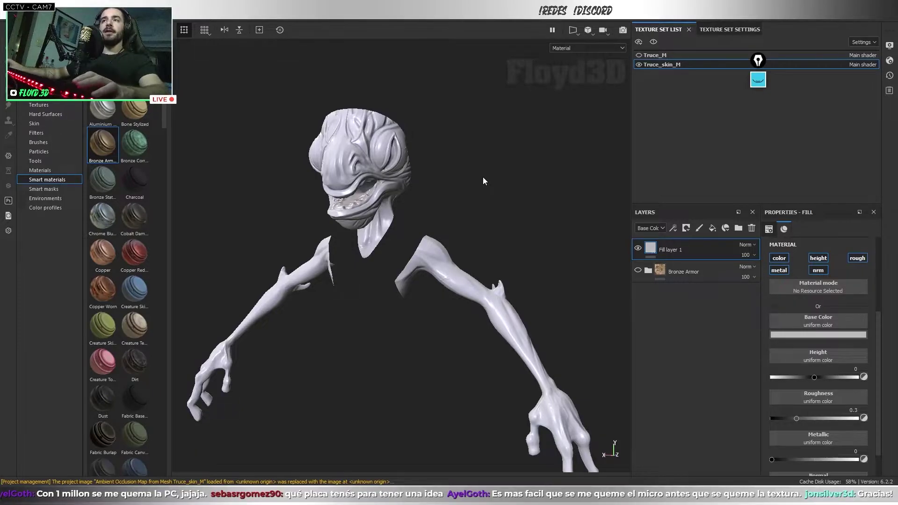
{"action": "key", "text": "alt+Tab"}
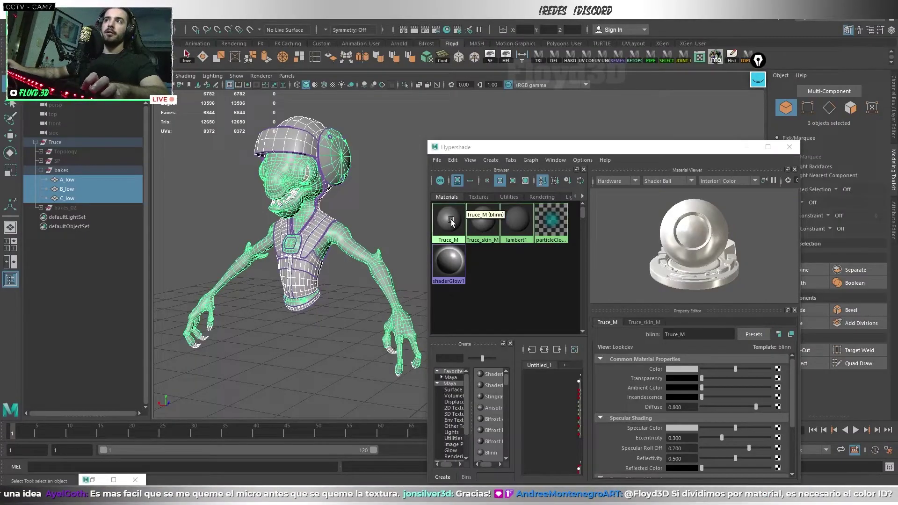
Pick Truce_skin_M in Hypershade, open its properties, and select C_low faces.
{"action": "left_click", "coordinate": [461, 296]}
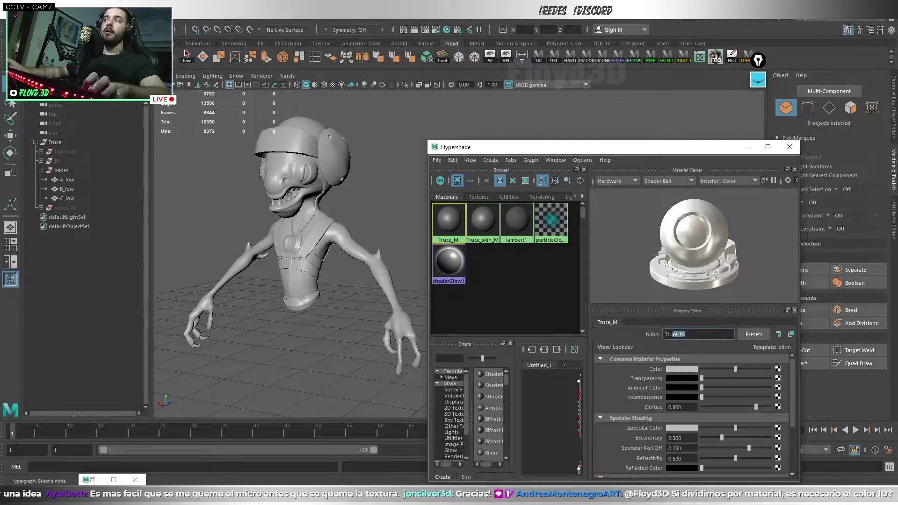
{"action": "left_click", "coordinate": [482, 219]}
{"action": "double_click", "coordinate": [681, 335]}
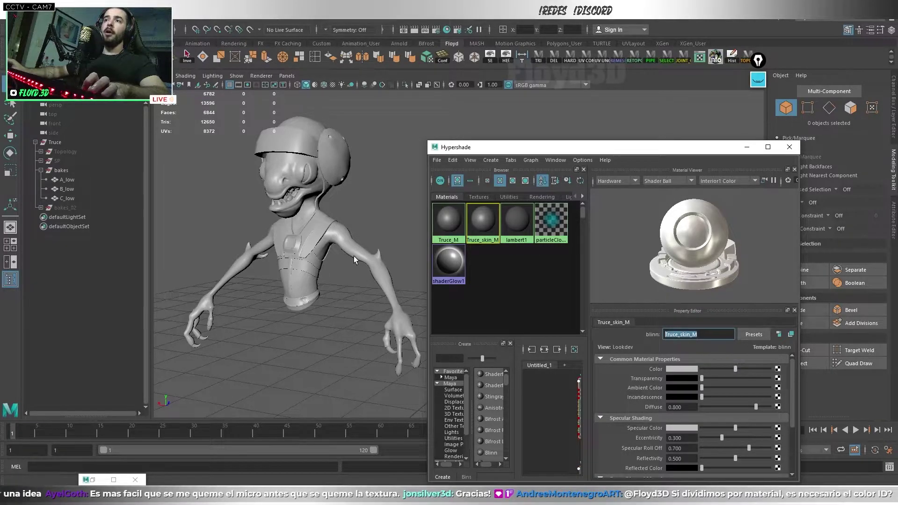
{"action": "left_click", "coordinate": [339, 257]}
{"action": "key", "text": "ctrl+F11"}
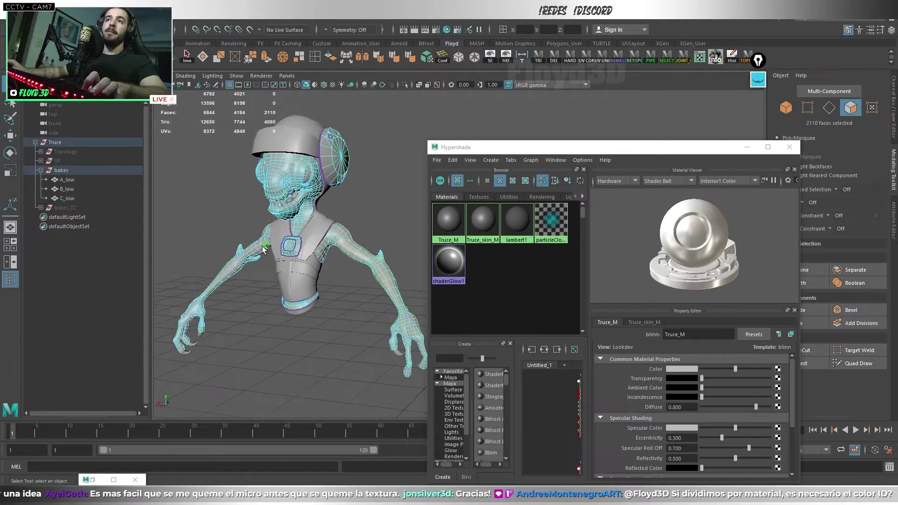
{"action": "scroll", "coordinate": [320, 249], "scroll_direction": "up", "scroll_amount": 5}
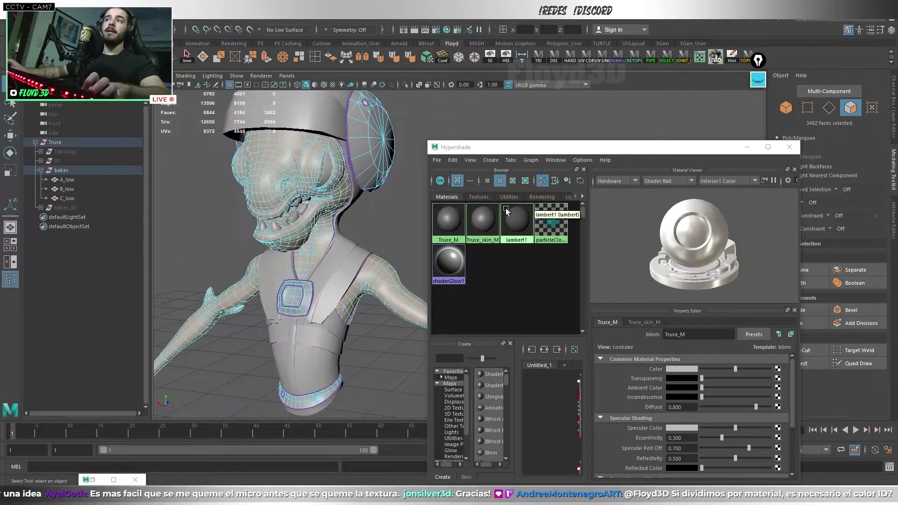
{"action": "left_click", "coordinate": [483, 220]}
Raise the Truce_skin_M colour saturation to green, then frame the whole character.
{"action": "left_click", "coordinate": [688, 369]}
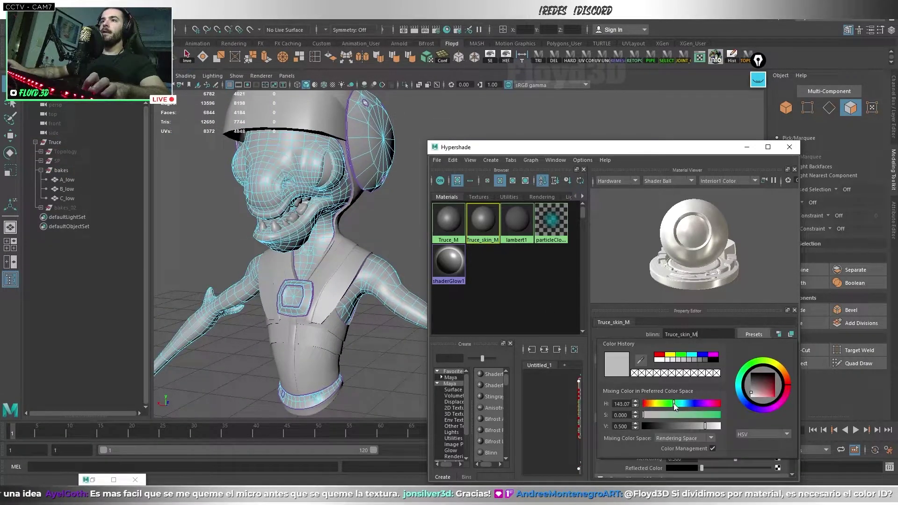
{"action": "left_click_drag", "start_coordinate": [655, 415], "coordinate": [720, 415]}
{"action": "key", "text": "F8"}
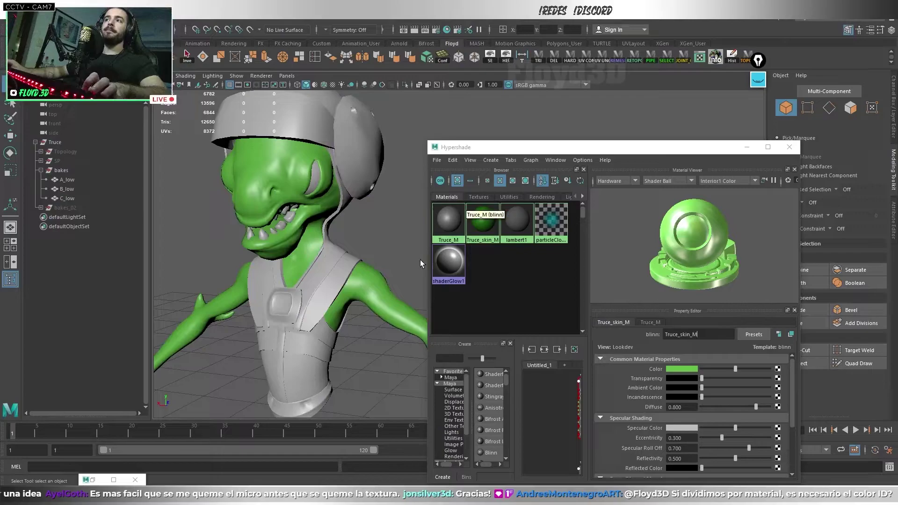
{"action": "left_click", "coordinate": [448, 220]}
{"action": "key", "text": "f"}
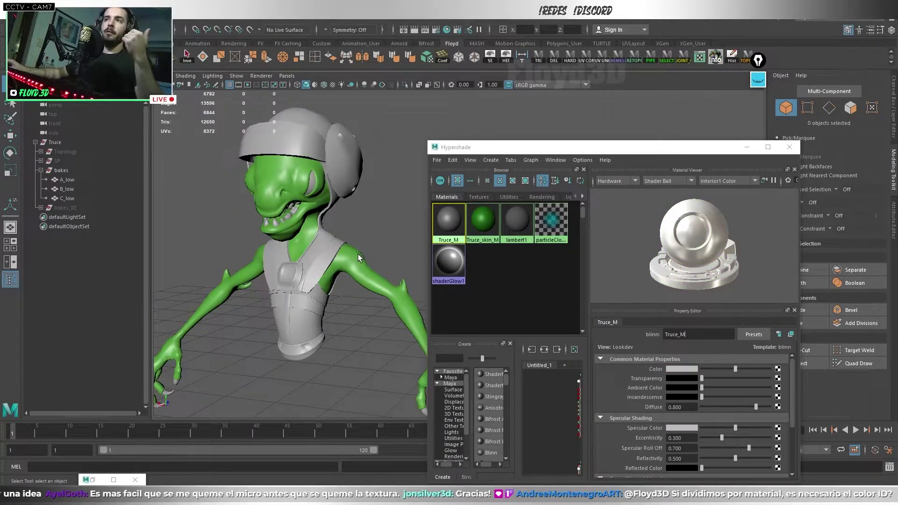
In Substance Painter, toggle the helmet/armor and skin texture sets while orbiting the character.
{"action": "key", "text": "alt+Tab"}
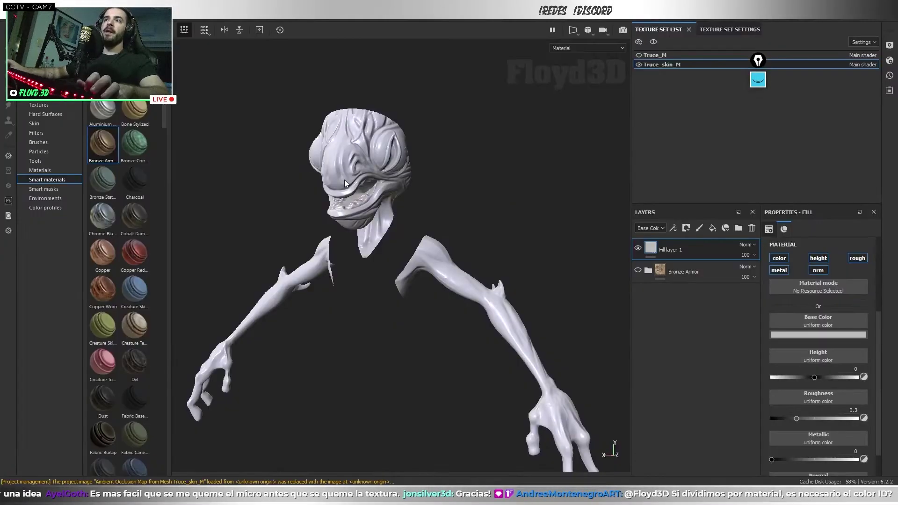
{"action": "left_click", "coordinate": [638, 55]}
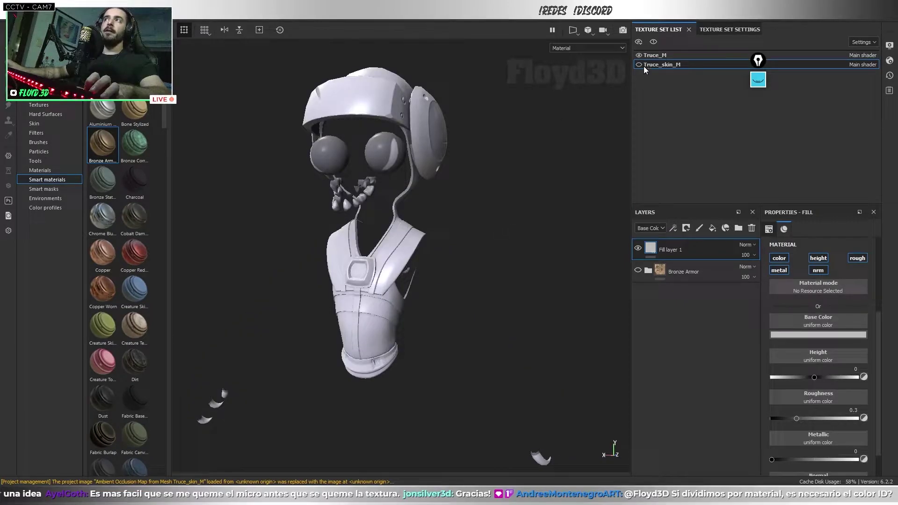
{"action": "left_click", "coordinate": [639, 64]}
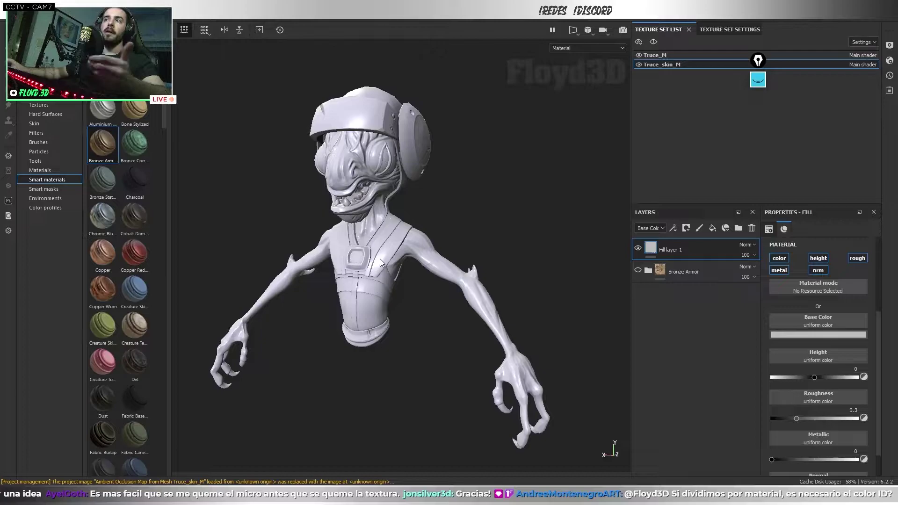
{"action": "left_click_drag", "start_coordinate": [380, 263], "coordinate": [481, 260], "text": "alt"}
{"action": "left_click_drag", "start_coordinate": [496, 229], "coordinate": [452, 226], "text": "alt"}
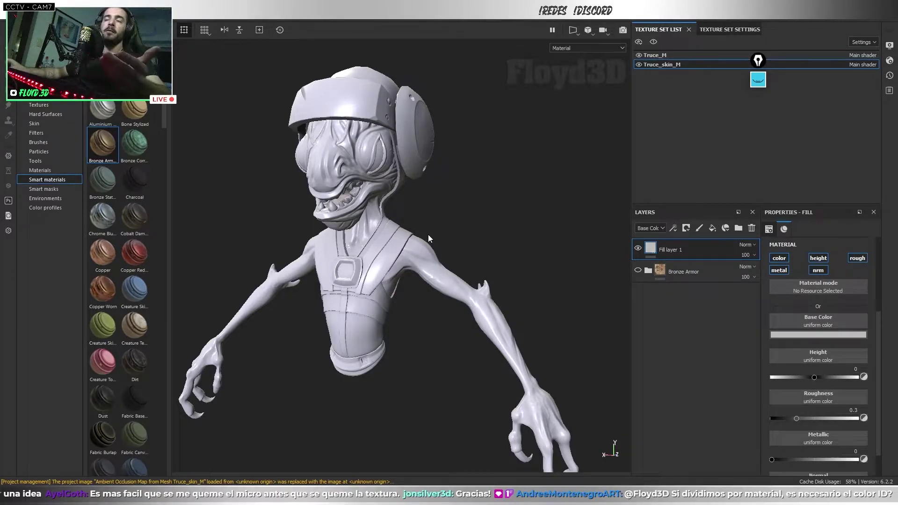
{"action": "mouse_move", "coordinate": [442, 226]}
{"action": "left_mouse_down", "text": "alt"}
{"action": "mouse_move", "coordinate": [459, 205]}
{"action": "mouse_move", "coordinate": [453, 222]}
{"action": "left_mouse_up", "text": "alt"}
Hide and reshow the helmet and clothes set to inspect the skin body, then begin a new project.
{"action": "left_click", "coordinate": [638, 55]}
{"action": "left_click_drag", "start_coordinate": [421, 197], "coordinate": [416, 214], "text": "alt"}
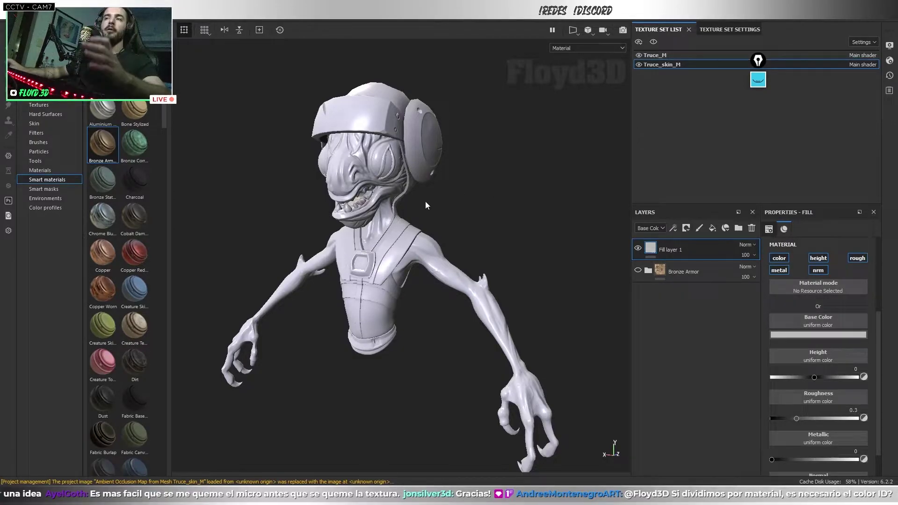
{"action": "left_click_drag", "start_coordinate": [431, 253], "coordinate": [381, 231], "text": "alt"}
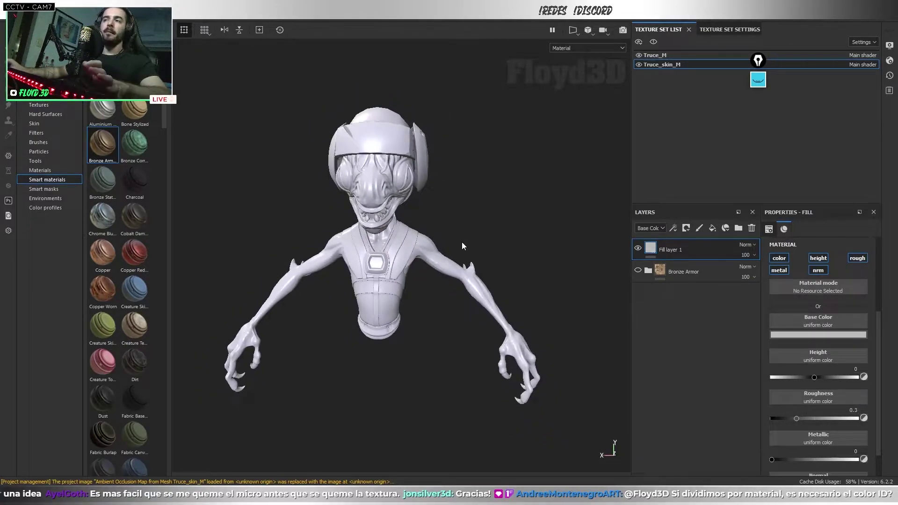
{"action": "left_click_drag", "start_coordinate": [462, 243], "coordinate": [479, 282], "text": "alt"}
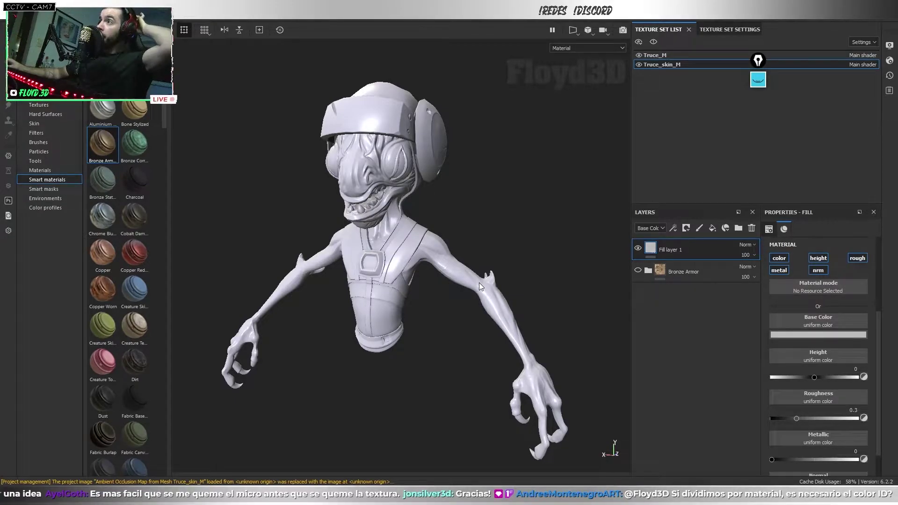
{"action": "left_click_drag", "start_coordinate": [493, 229], "coordinate": [499, 235], "text": "alt"}
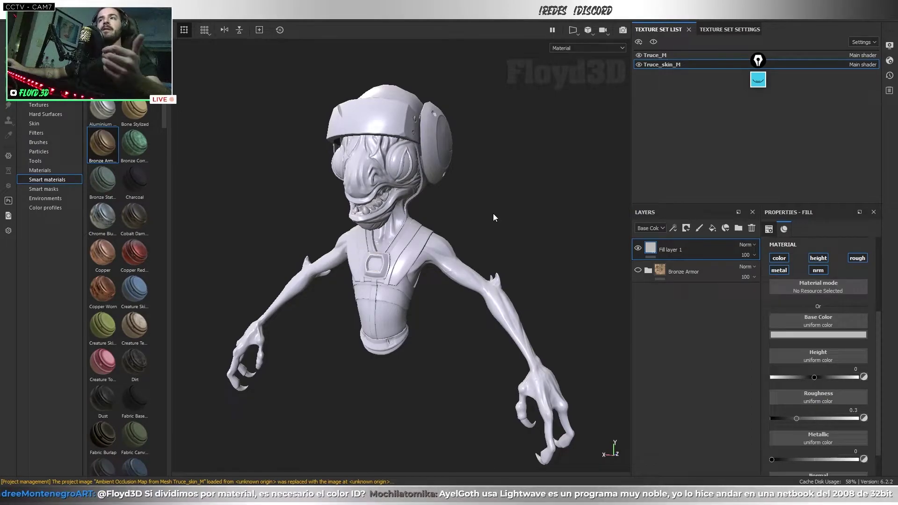
{"action": "left_click", "coordinate": [639, 55]}
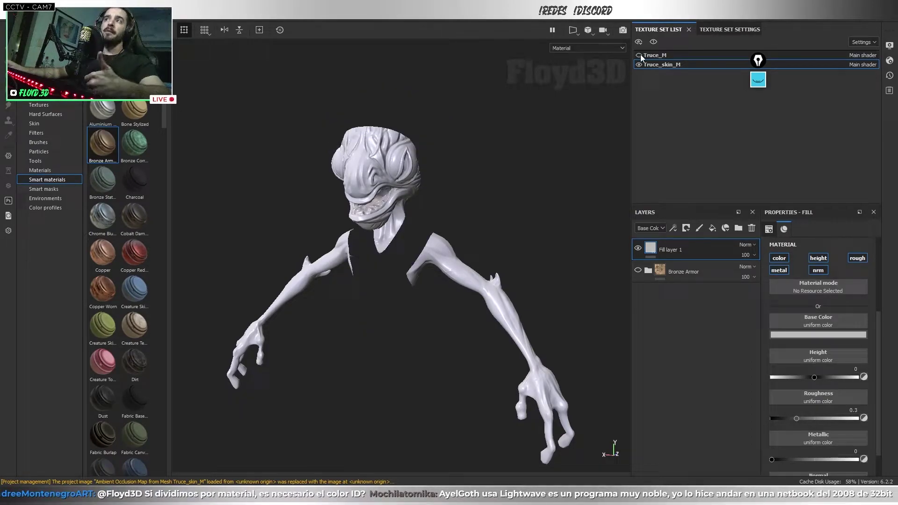
{"action": "left_click", "coordinate": [639, 55]}
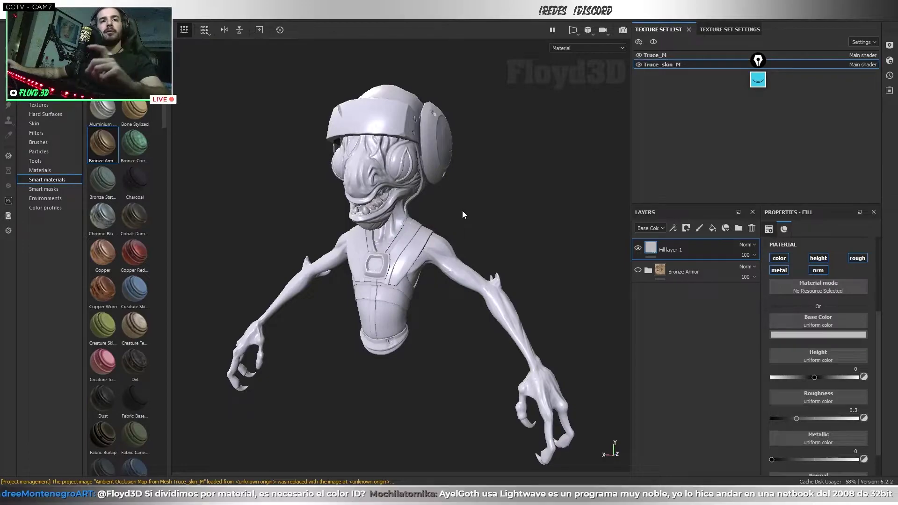
{"action": "left_click_drag", "start_coordinate": [462, 210], "coordinate": [531, 210], "text": "alt"}
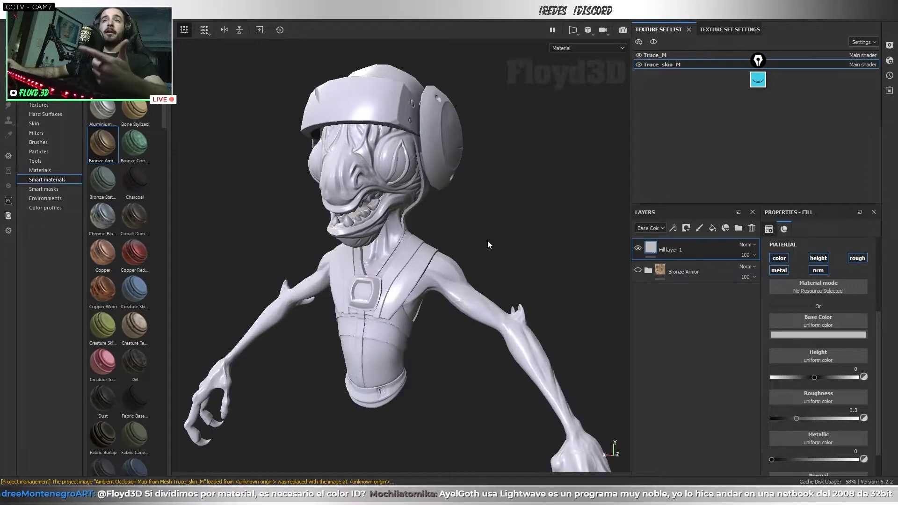
{"action": "key", "text": "ctrl+n"}
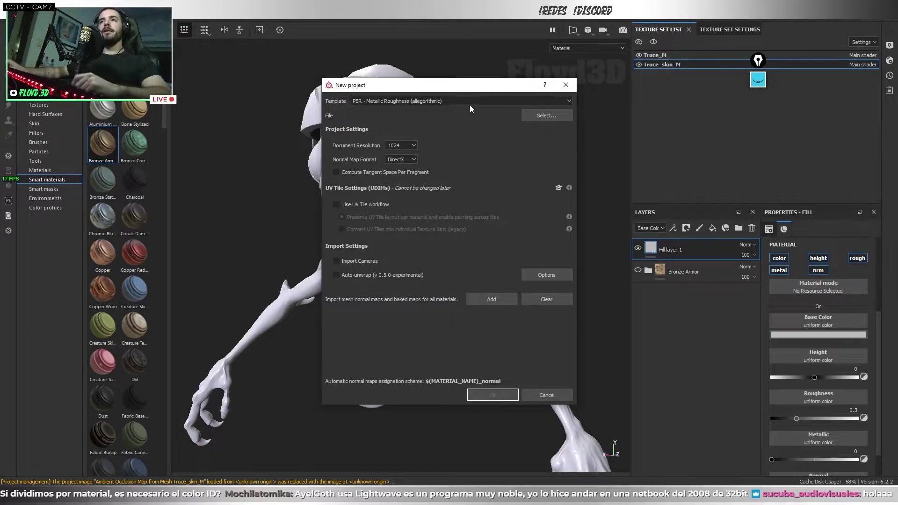
Restart the new project setup, keeping the PBR - Metallic Roughness template.
{"action": "key", "text": "Escape"}
{"action": "left_click", "coordinate": [12, 14]}
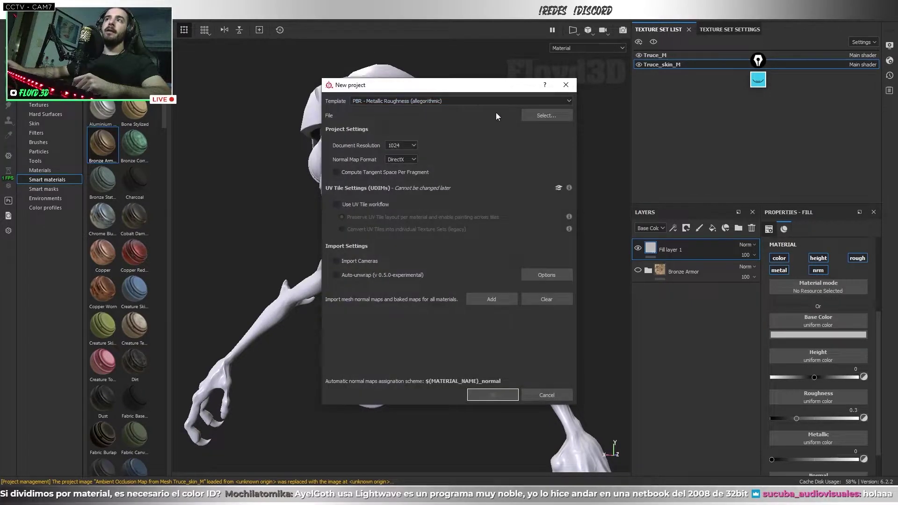
{"action": "left_click", "coordinate": [386, 103]}
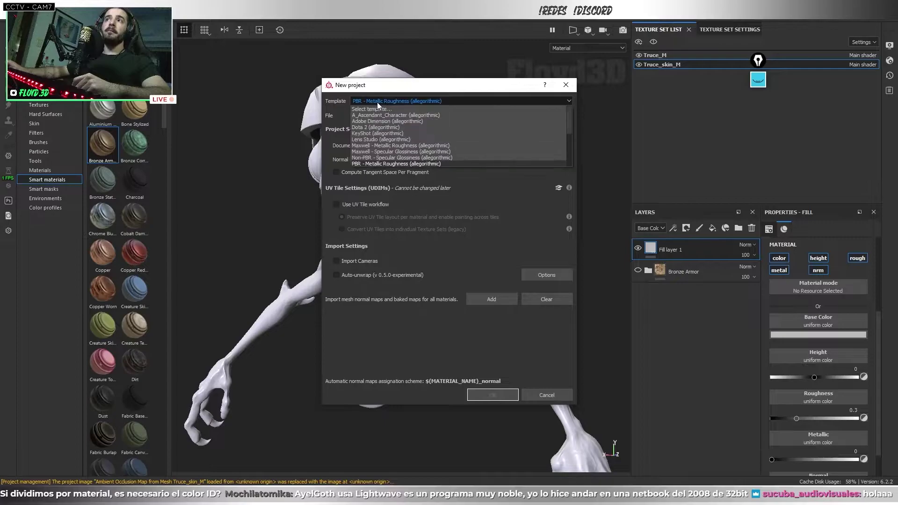
{"action": "left_click", "coordinate": [392, 100]}
Choose Truce_low.fbx from the Bakes folder as the project mesh.
{"action": "left_click", "coordinate": [546, 115]}
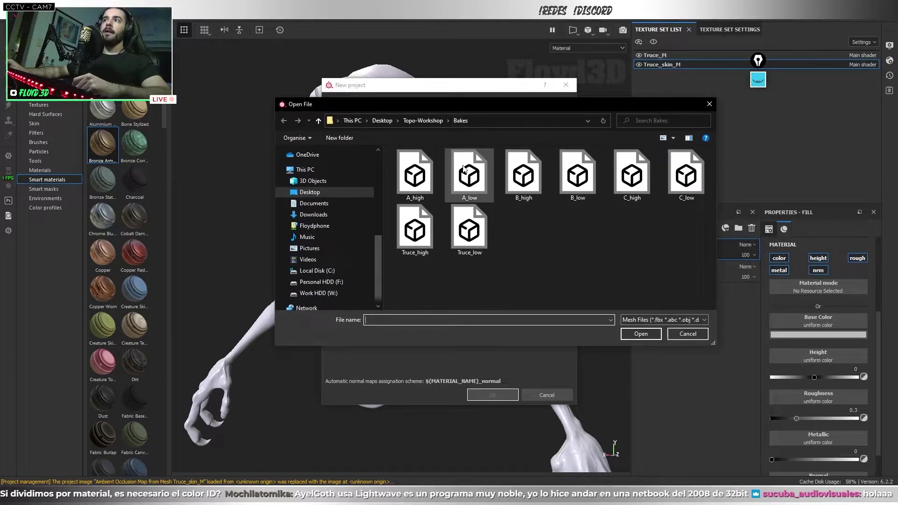
{"action": "left_click", "coordinate": [631, 176]}
{"action": "left_click", "coordinate": [577, 175]}
{"action": "left_click", "coordinate": [518, 181]}
{"action": "left_click", "coordinate": [467, 177]}
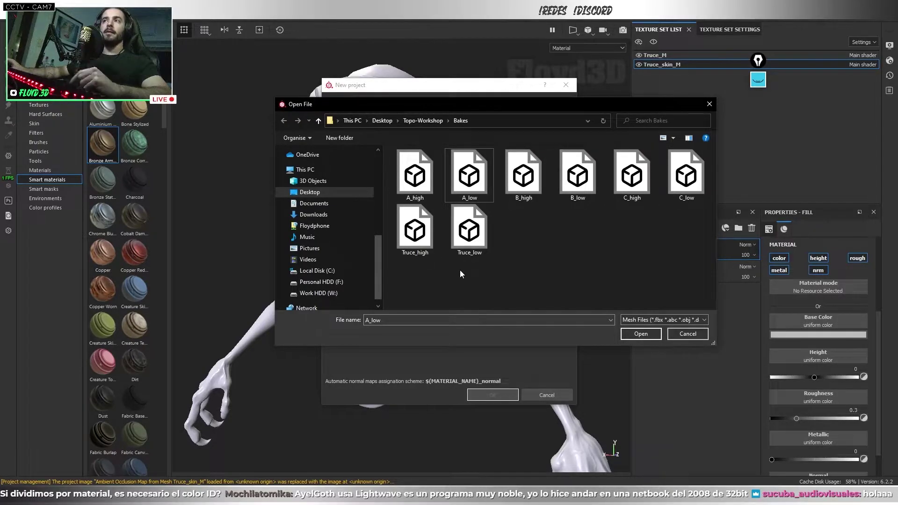
{"action": "left_click", "coordinate": [475, 251]}
{"action": "left_click", "coordinate": [641, 333]}
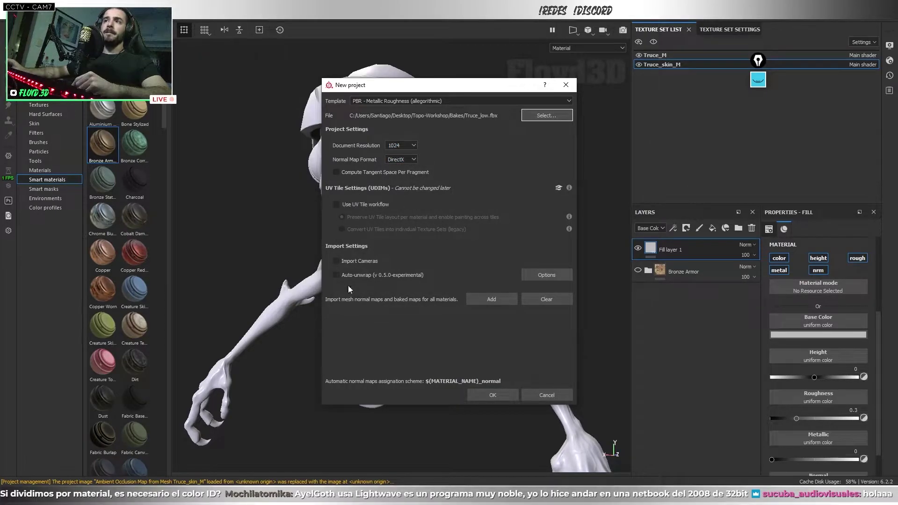
Create the project, answer the old project's save prompt, and inspect the face and teeth.
{"action": "left_click", "coordinate": [502, 397]}
{"action": "left_click", "coordinate": [425, 262]}
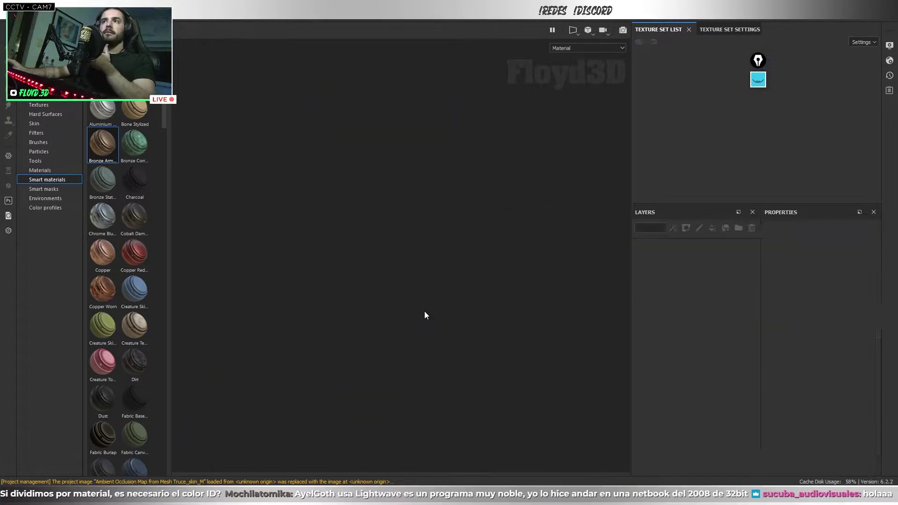
{"action": "mouse_move", "coordinate": [501, 257]}
{"action": "left_mouse_down", "text": "alt"}
{"action": "mouse_move", "coordinate": [472, 194]}
{"action": "mouse_move", "coordinate": [469, 266]}
{"action": "left_mouse_up", "text": "alt"}
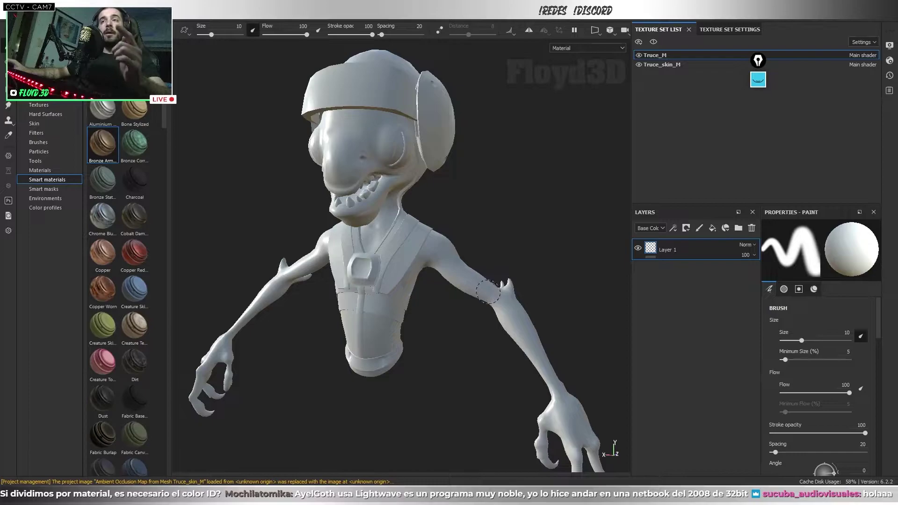
{"action": "key", "text": "alt+Tab"}
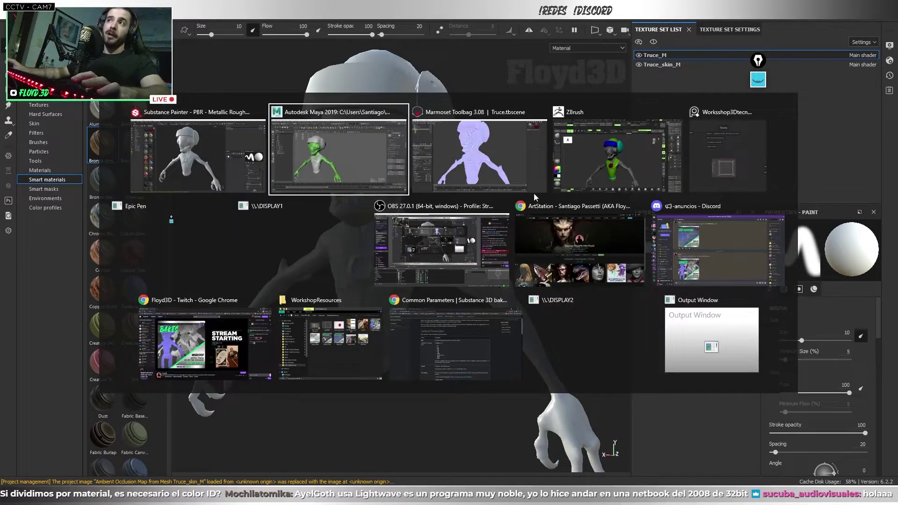
Return to Maya, clear the selection, and marquee-select the A_low, B_low and C_low meshes.
{"action": "left_click", "coordinate": [314, 180]}
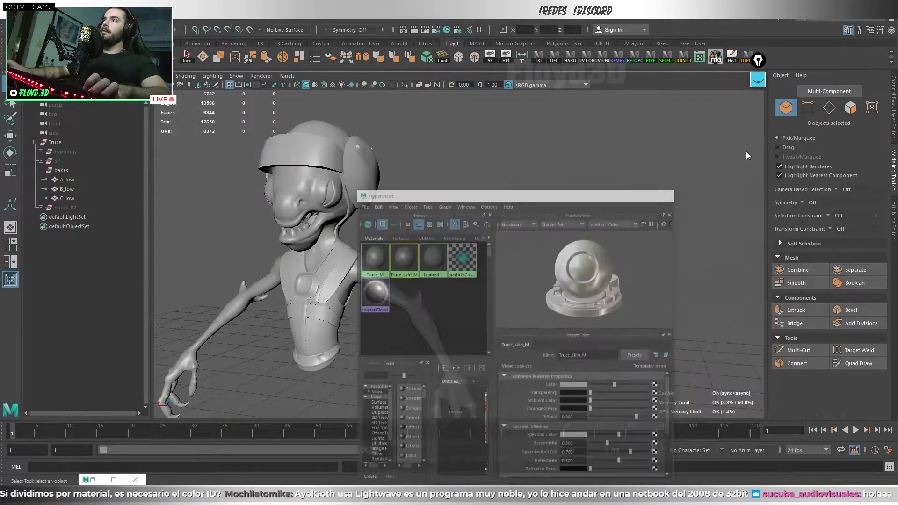
{"action": "left_click_drag", "start_coordinate": [276, 338], "coordinate": [530, 266], "text": "alt"}
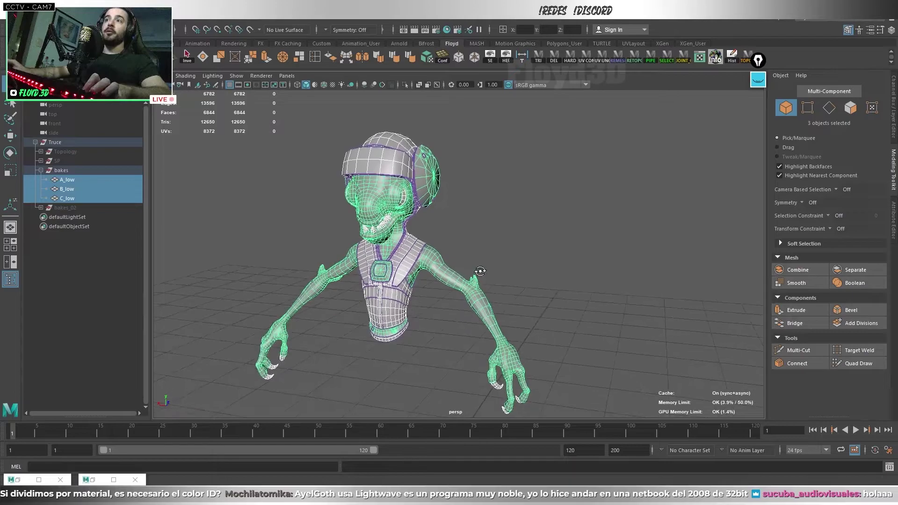
{"action": "left_click", "coordinate": [529, 266]}
{"action": "left_click_drag", "start_coordinate": [533, 131], "coordinate": [266, 381]}
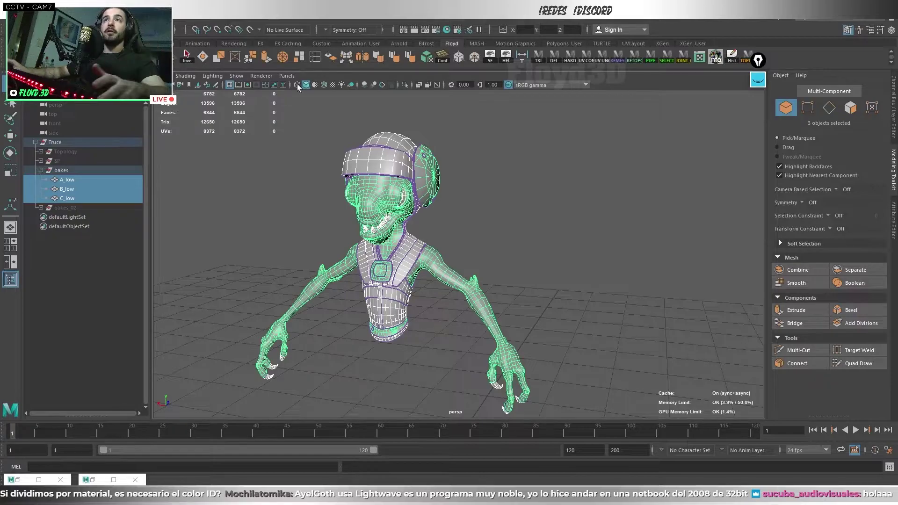
{"action": "left_click", "coordinate": [213, 21]}
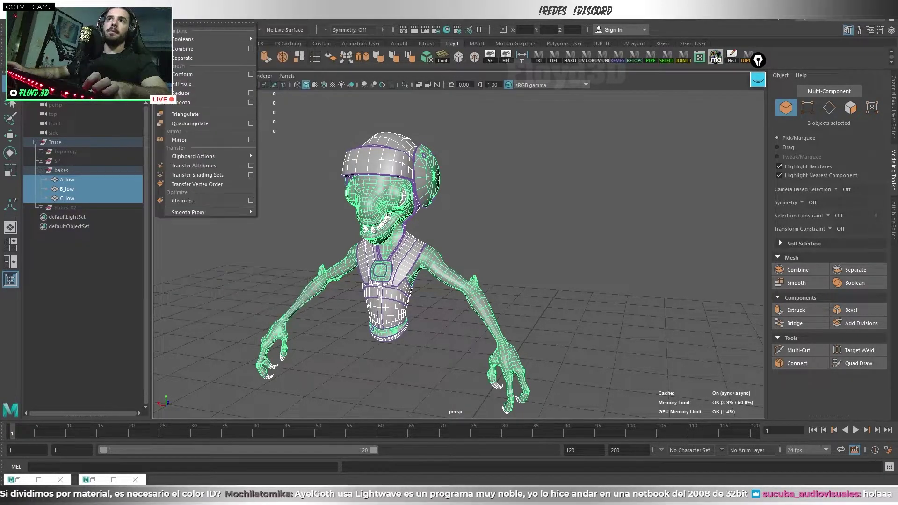
Show wireframe on shaded, reselect the three bake meshes, and frame them.
{"action": "left_click", "coordinate": [206, 103]}
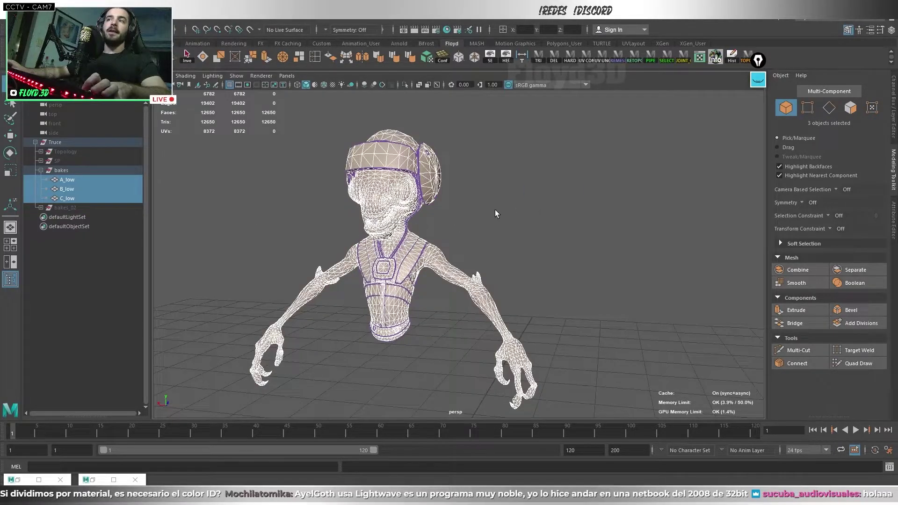
{"action": "key", "text": "5"}
{"action": "left_click_drag", "start_coordinate": [550, 134], "coordinate": [295, 340]}
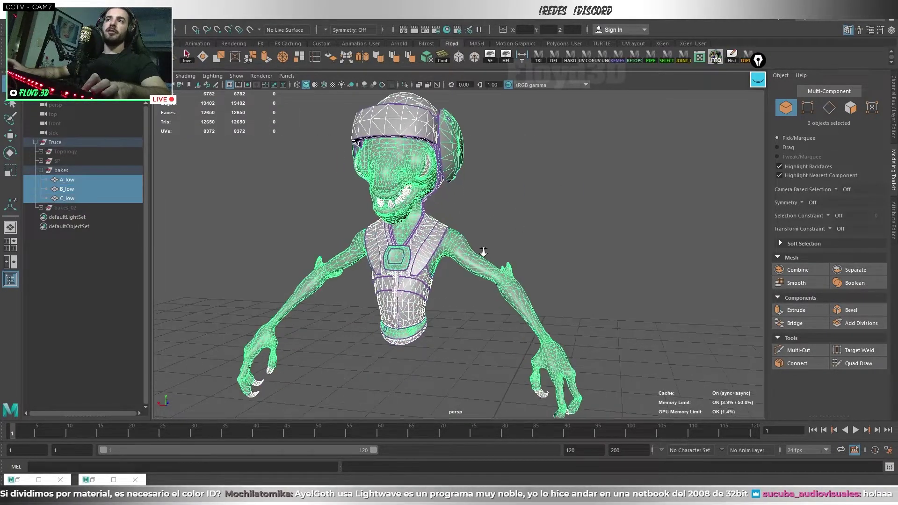
{"action": "key", "text": "f"}
Orbit and zoom to inspect the head, chest, shoulder and arm wireframe.
{"action": "middle_click_drag", "start_coordinate": [540, 192], "coordinate": [515, 229], "text": "alt"}
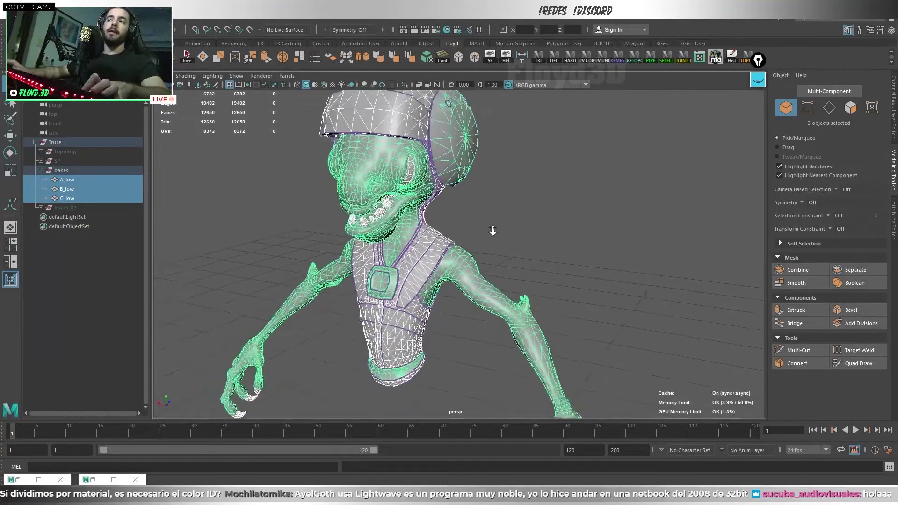
{"action": "left_click_drag", "start_coordinate": [516, 229], "coordinate": [495, 225], "text": "alt"}
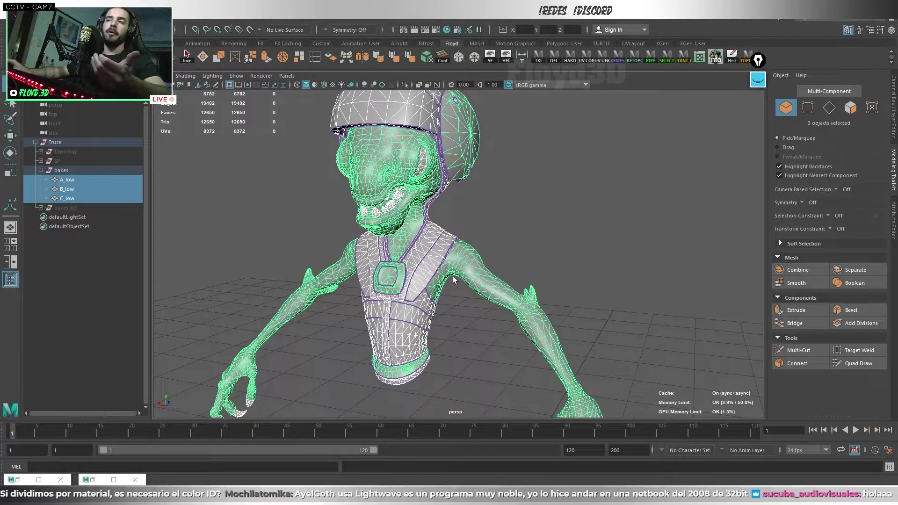
{"action": "scroll", "coordinate": [489, 218], "scroll_direction": "up", "scroll_amount": 2}
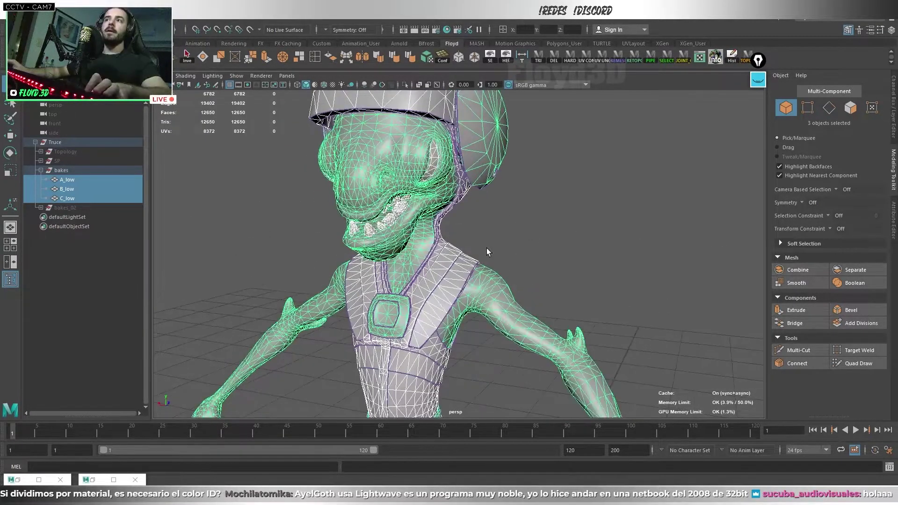
{"action": "middle_click_drag", "start_coordinate": [486, 248], "coordinate": [516, 255], "text": "alt"}
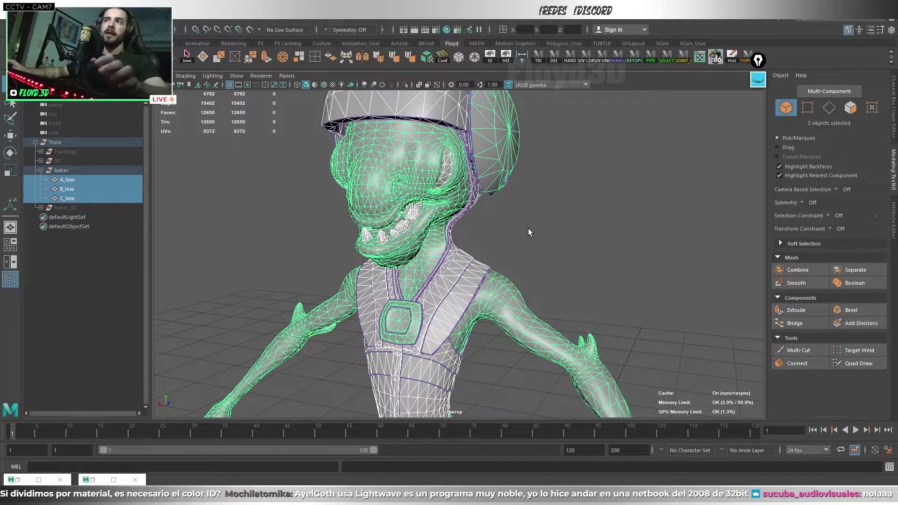
{"action": "middle_click_drag", "start_coordinate": [528, 229], "coordinate": [507, 215], "text": "alt"}
{"action": "scroll", "coordinate": [547, 243], "scroll_direction": "up", "scroll_amount": 2}
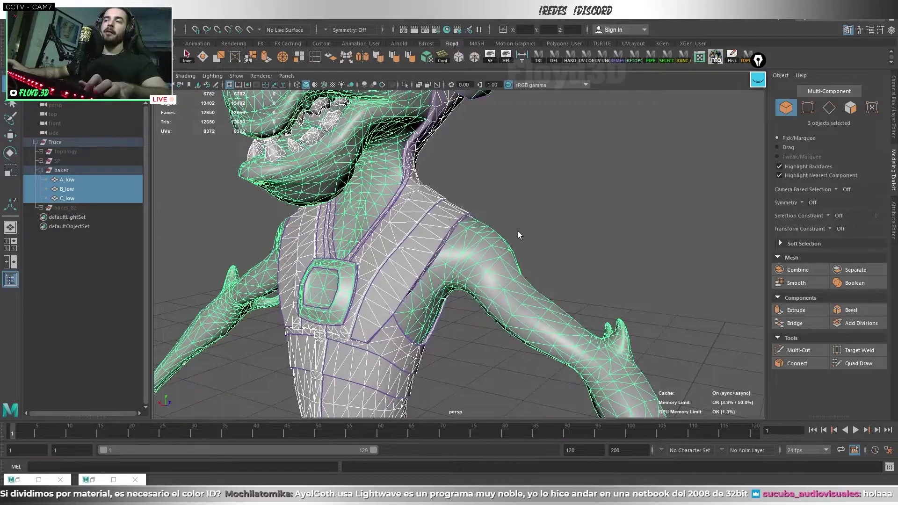
{"action": "left_click_drag", "start_coordinate": [518, 231], "coordinate": [532, 249], "text": "alt"}
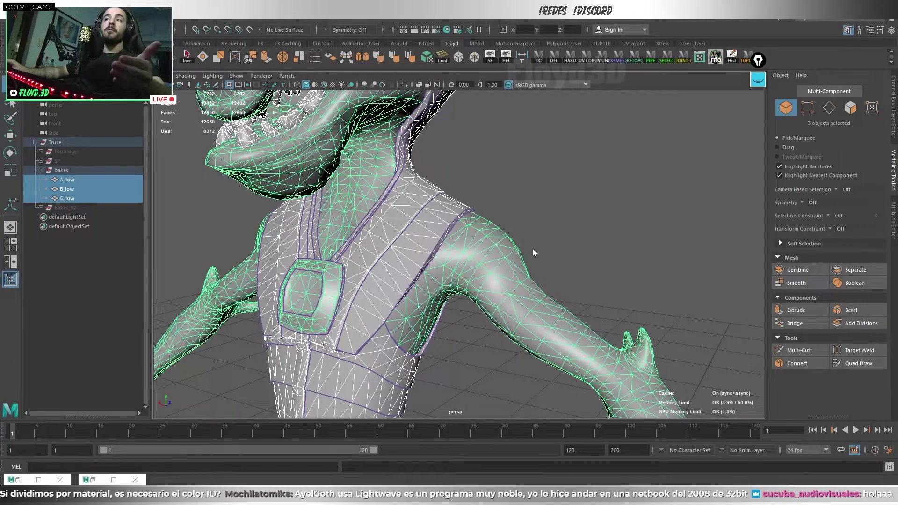
{"action": "scroll", "coordinate": [532, 248], "scroll_direction": "down", "scroll_amount": 3}
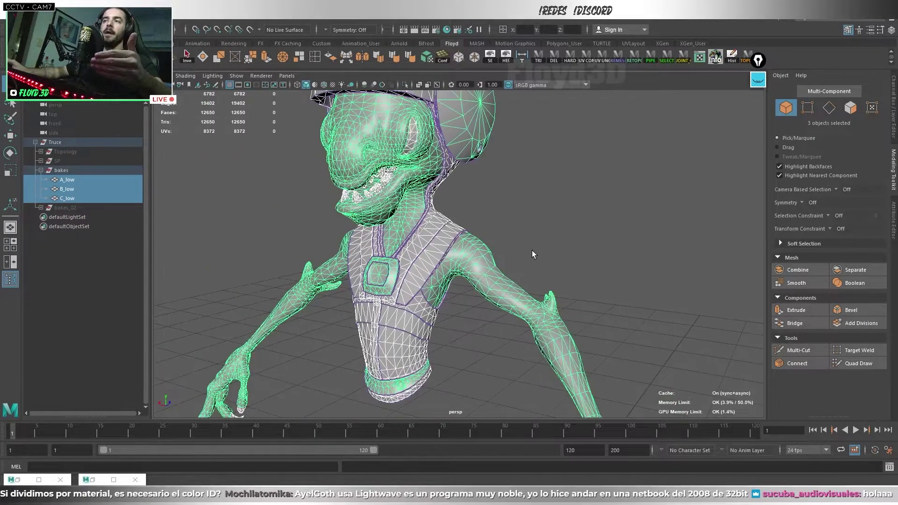
{"action": "scroll", "coordinate": [531, 250], "scroll_direction": "down", "scroll_amount": 1}
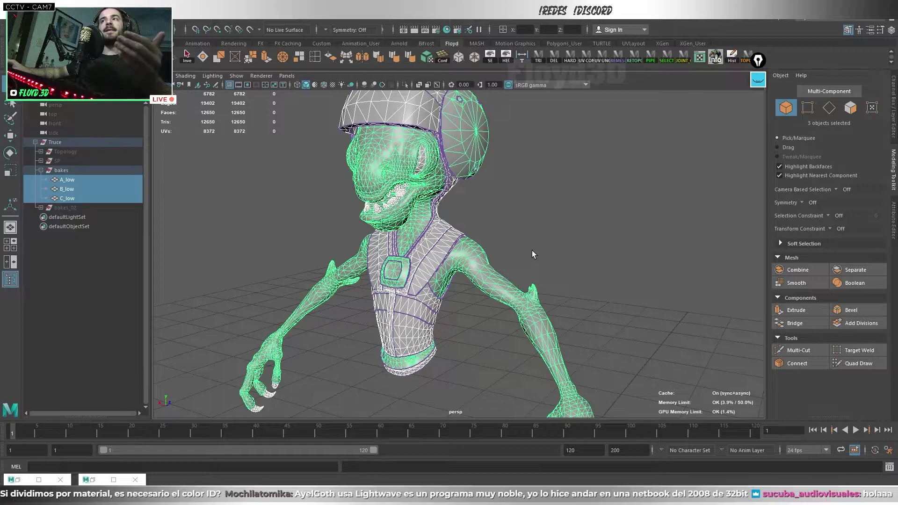
{"action": "mouse_move", "coordinate": [532, 250]}
{"action": "left_mouse_down", "text": "alt"}
{"action": "mouse_move", "coordinate": [482, 240]}
{"action": "mouse_move", "coordinate": [511, 232]}
{"action": "left_mouse_up", "text": "alt"}
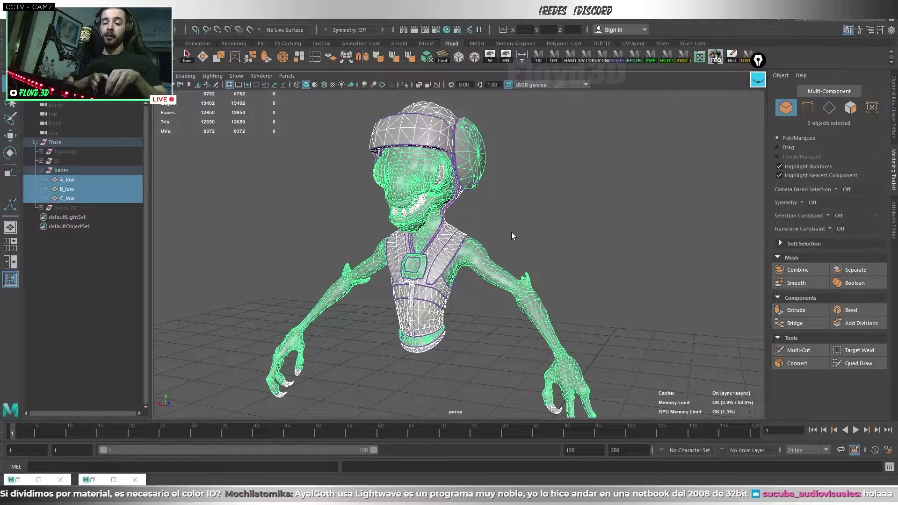
Undo the selection clear and the triangulation to restore the quad mesh.
{"action": "key", "text": "ctrl+z"}
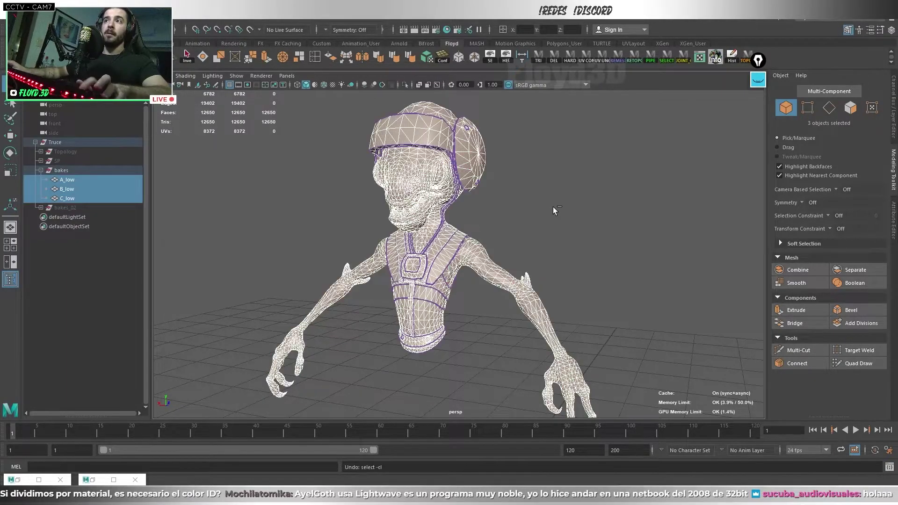
{"action": "key", "text": "ctrl+z"}
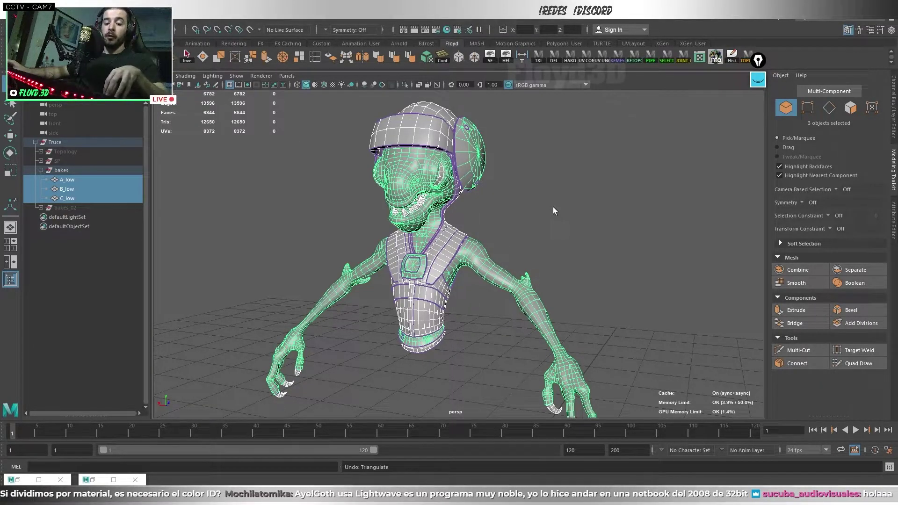
{"action": "left_click_drag", "start_coordinate": [580, 126], "coordinate": [468, 229], "text": "shift"}
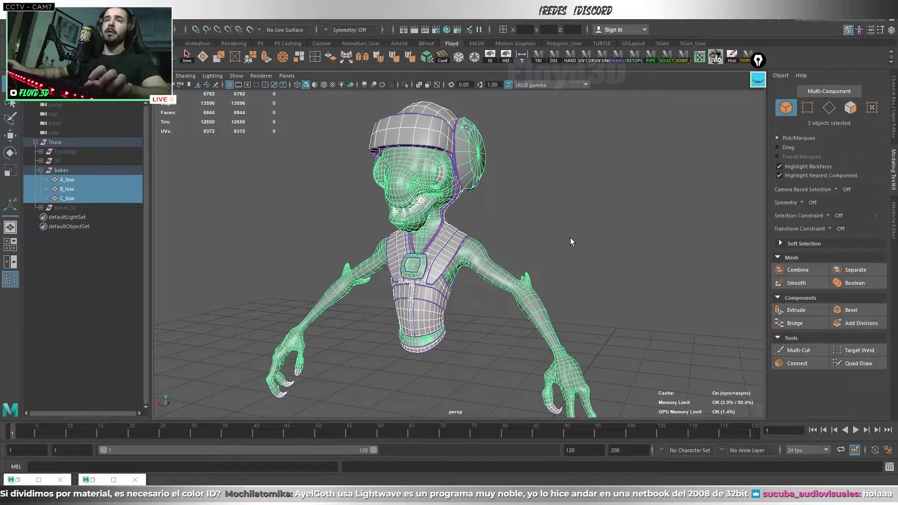
{"action": "left_click_drag", "start_coordinate": [300, 359], "coordinate": [300, 358]}
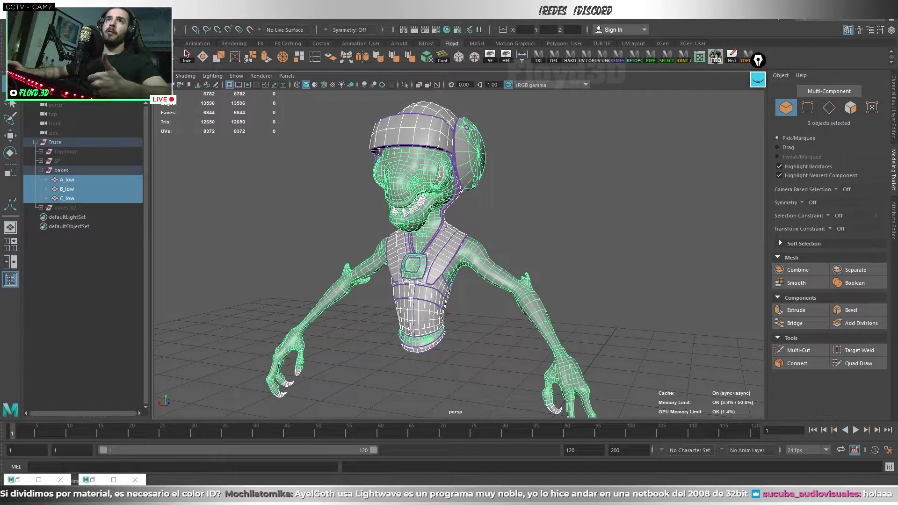
Open Export Selection with Truce_low.fbx, cancel the export, and switch to Substance Painter.
{"action": "key", "text": "ctrl+shift+e"}
{"action": "left_click", "coordinate": [382, 122]}
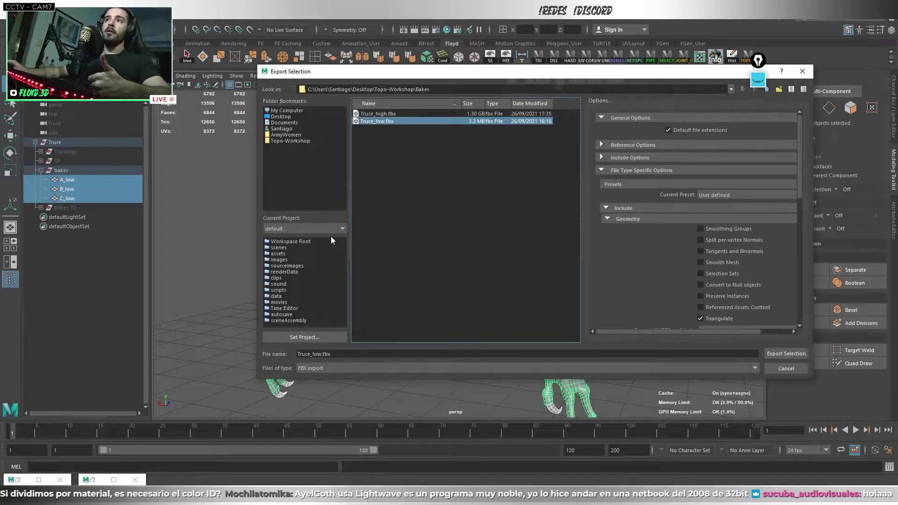
{"action": "scroll", "coordinate": [716, 292], "scroll_direction": "down", "scroll_amount": 1}
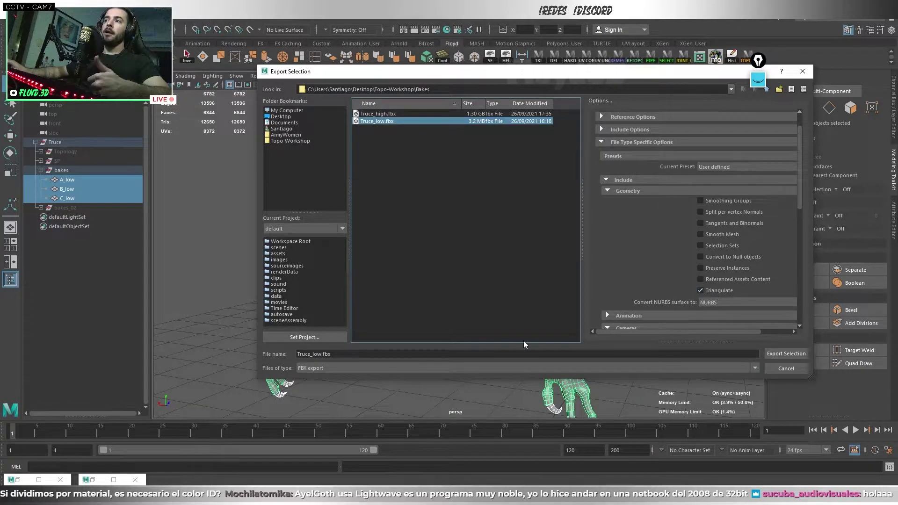
{"action": "left_click", "coordinate": [513, 354]}
{"action": "left_click", "coordinate": [787, 367]}
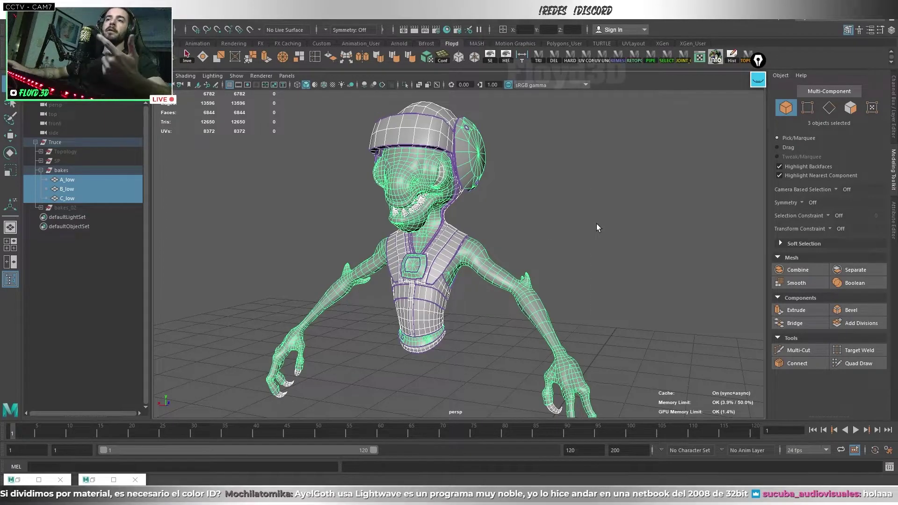
{"action": "key", "text": "alt+Tab"}
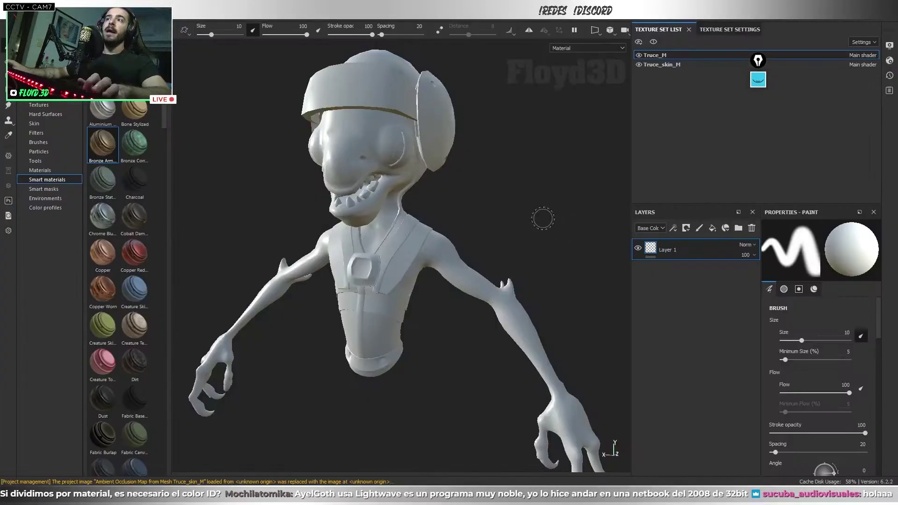
Orbit and zoom around the baked alien model, then return to Maya.
{"action": "mouse_move", "coordinate": [541, 215]}
{"action": "left_mouse_down", "text": "alt"}
{"action": "mouse_move", "coordinate": [452, 229]}
{"action": "mouse_move", "coordinate": [507, 226]}
{"action": "left_mouse_up", "text": "alt"}
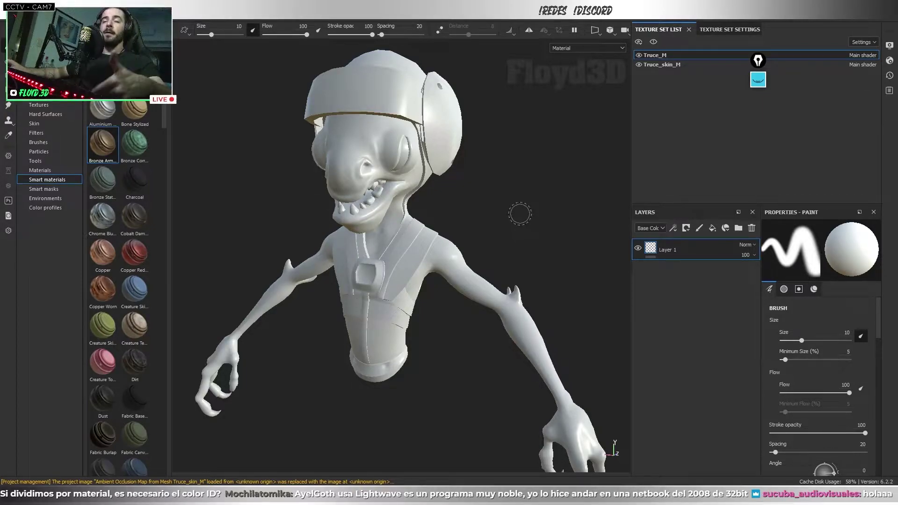
{"action": "mouse_move", "coordinate": [520, 214]}
{"action": "left_mouse_down", "text": "alt"}
{"action": "mouse_move", "coordinate": [528, 227]}
{"action": "mouse_move", "coordinate": [520, 232]}
{"action": "mouse_move", "coordinate": [572, 251]}
{"action": "left_mouse_up", "text": "alt"}
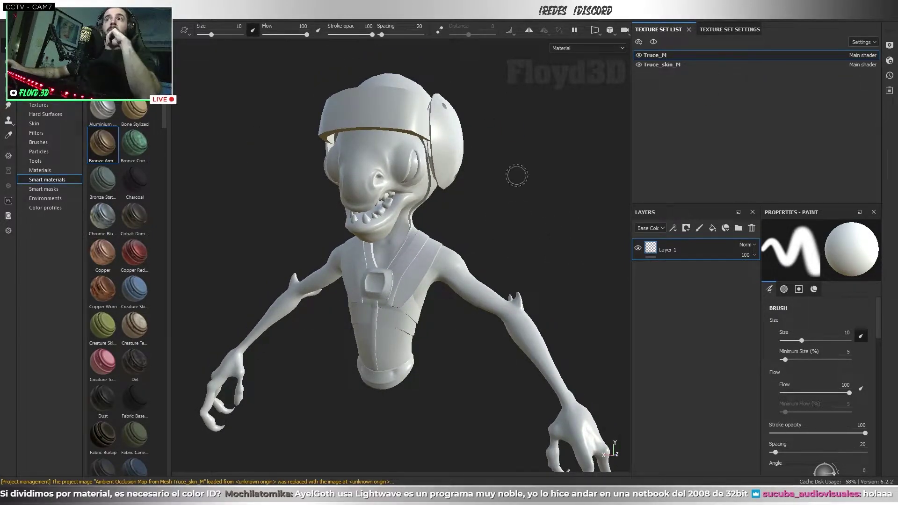
{"action": "mouse_move", "coordinate": [497, 186]}
{"action": "left_mouse_down", "text": "alt"}
{"action": "mouse_move", "coordinate": [473, 203]}
{"action": "mouse_move", "coordinate": [527, 227]}
{"action": "mouse_move", "coordinate": [486, 227]}
{"action": "mouse_move", "coordinate": [525, 236]}
{"action": "mouse_move", "coordinate": [472, 226]}
{"action": "mouse_move", "coordinate": [436, 232]}
{"action": "mouse_move", "coordinate": [479, 223]}
{"action": "mouse_move", "coordinate": [451, 221]}
{"action": "mouse_move", "coordinate": [475, 214]}
{"action": "mouse_move", "coordinate": [463, 222]}
{"action": "mouse_move", "coordinate": [509, 224]}
{"action": "left_mouse_up", "text": "alt"}
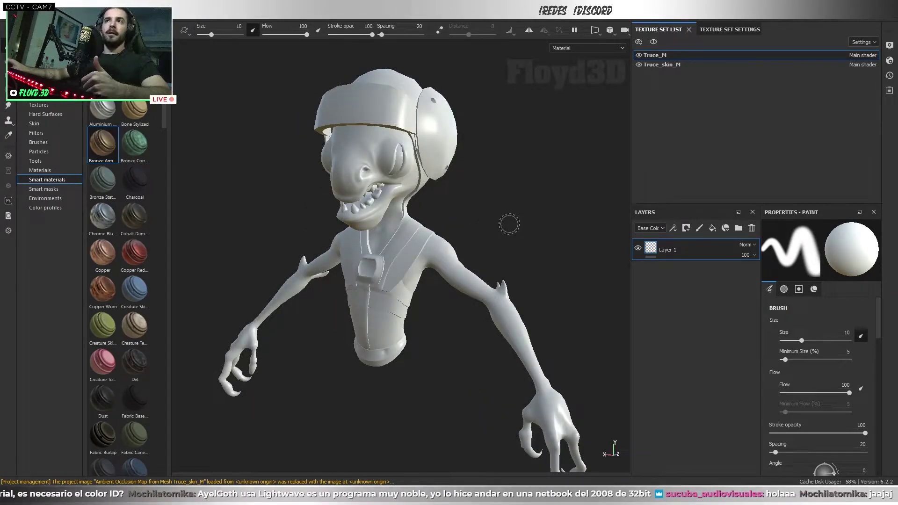
{"action": "key", "text": "alt+Tab"}
{"action": "key", "text": "alt+Tab"}
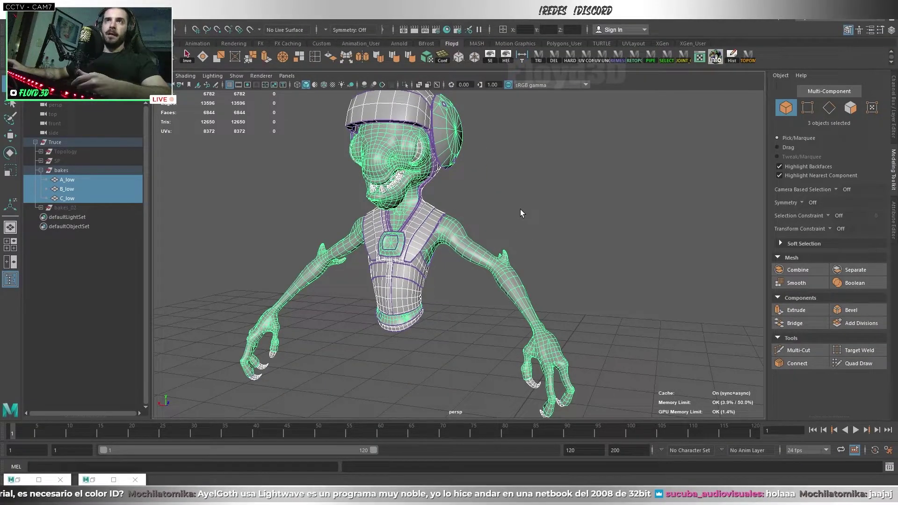
Open Mesh Cleanup options with Faces with more than 4 sides and Lamina faces unchecked.
{"action": "right_click", "coordinate": [157, 164]}
{"action": "left_click", "coordinate": [249, 200]}
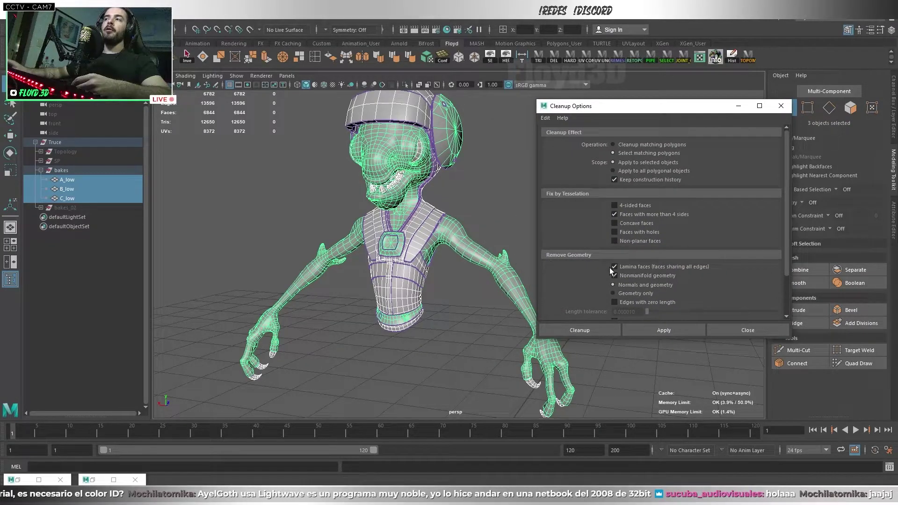
{"action": "left_click", "coordinate": [614, 214]}
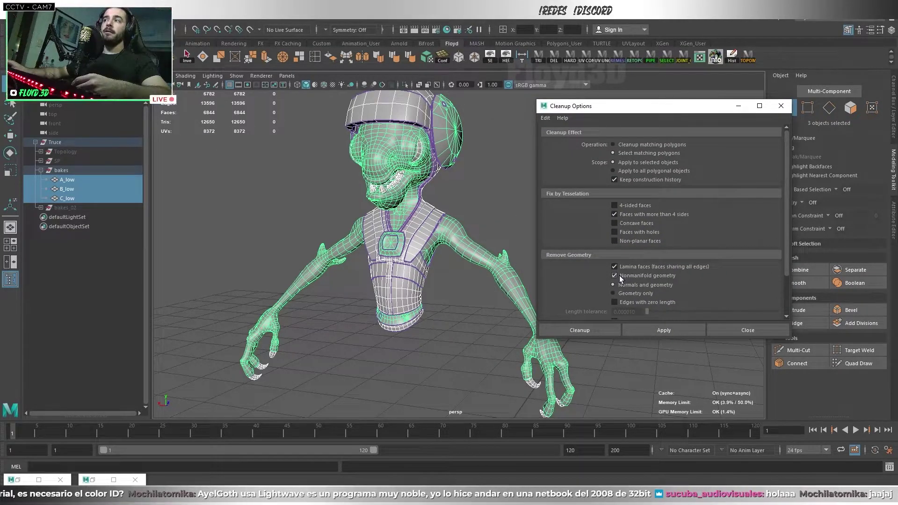
{"action": "left_click", "coordinate": [614, 267]}
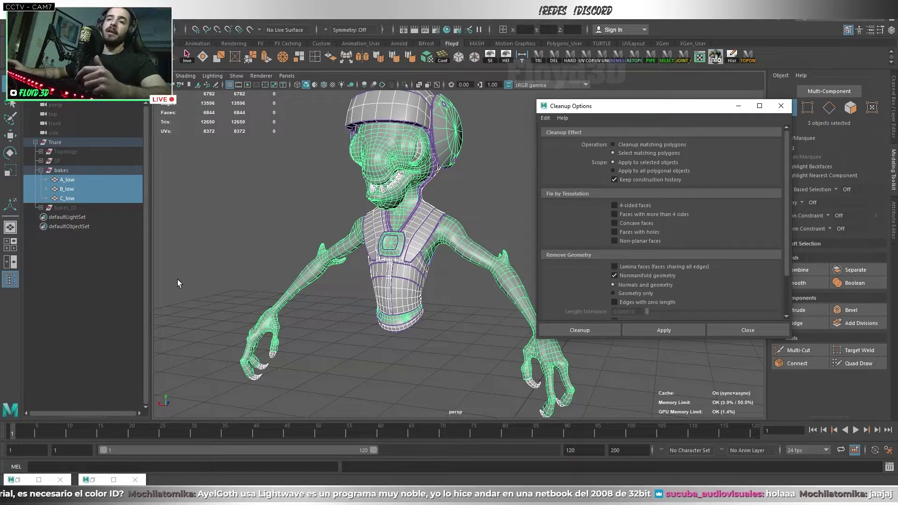
Sketch a quad diagram beside the alien with Epic Pen and underline Nonmanifold geometry.
{"action": "left_click", "coordinate": [724, 57]}
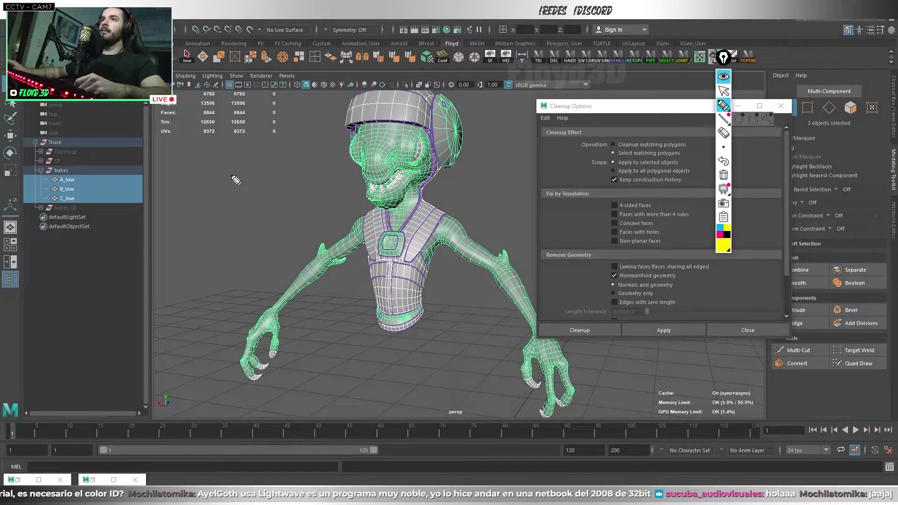
{"action": "mouse_move", "coordinate": [243, 165]}
{"action": "left_mouse_down"}
{"action": "mouse_move", "coordinate": [205, 213]}
{"action": "mouse_move", "coordinate": [242, 164]}
{"action": "left_mouse_up"}
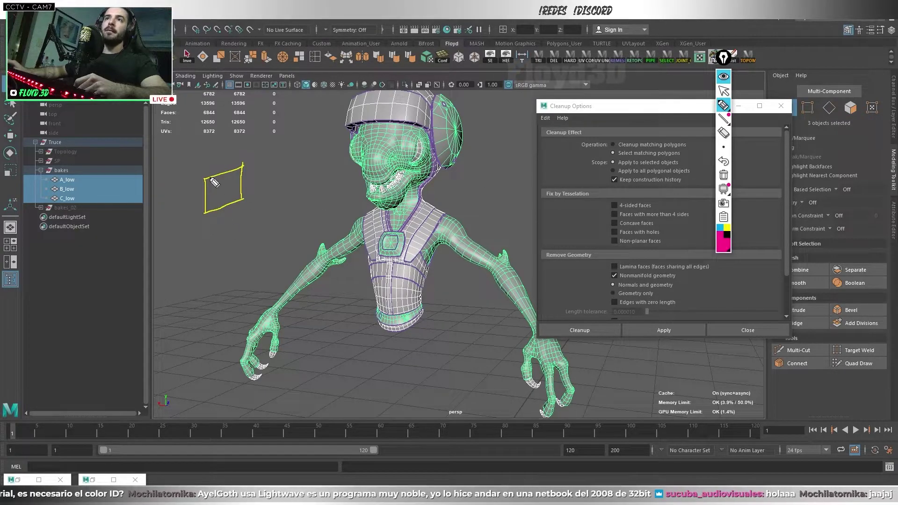
{"action": "mouse_move", "coordinate": [206, 180]}
{"action": "left_mouse_down"}
{"action": "mouse_move", "coordinate": [243, 167]}
{"action": "mouse_move", "coordinate": [244, 199]}
{"action": "mouse_move", "coordinate": [206, 209]}
{"action": "left_mouse_up"}
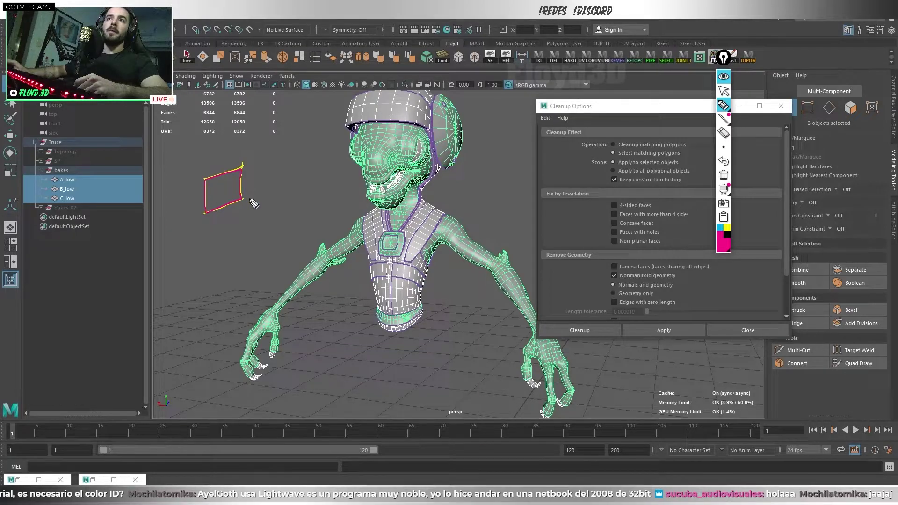
{"action": "left_click_drag", "start_coordinate": [239, 169], "coordinate": [240, 171]}
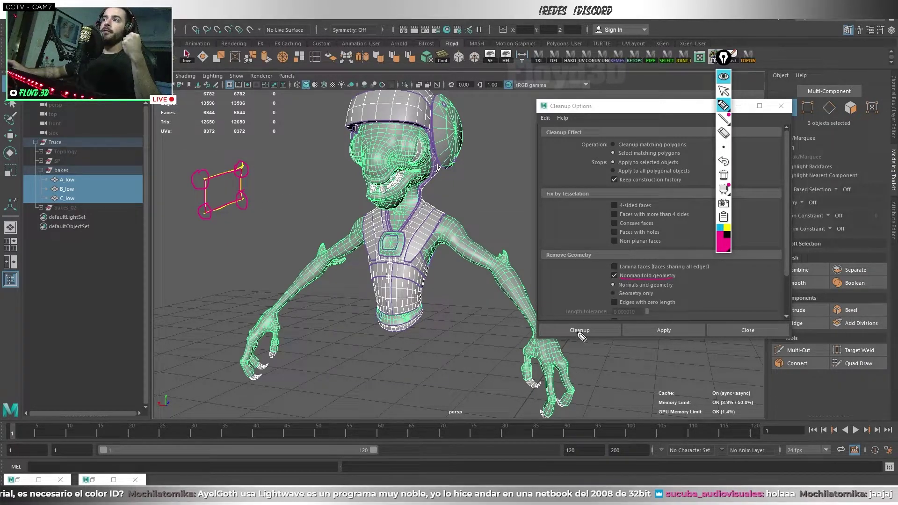
{"action": "left_click_drag", "start_coordinate": [620, 278], "coordinate": [675, 278]}
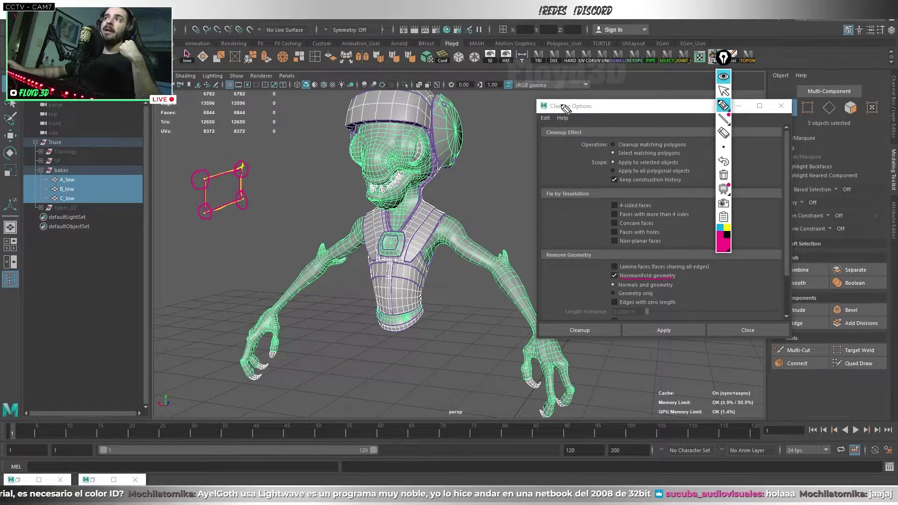
Clear annotations and reset Cleanup Options to defaults, checking lamina and nonmanifold geometry.
{"action": "left_click", "coordinate": [723, 76]}
{"action": "left_click", "coordinate": [780, 106]}
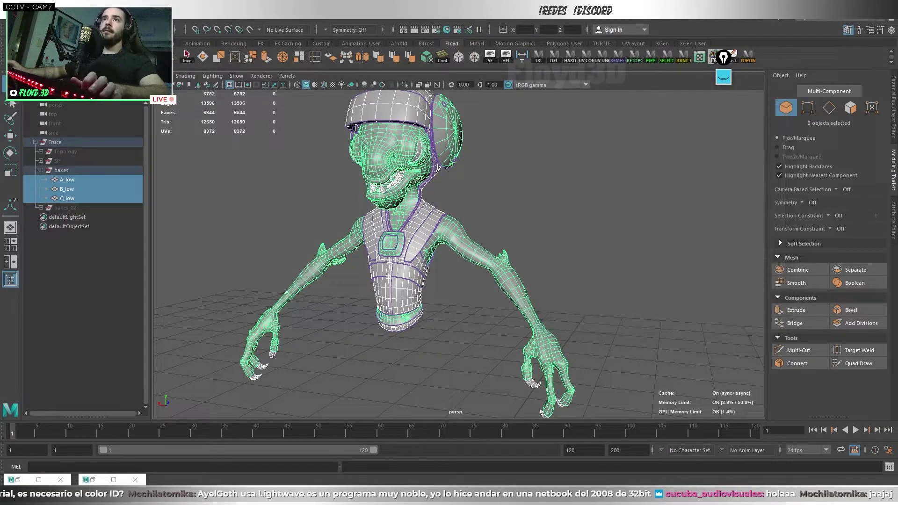
{"action": "left_click", "coordinate": [163, 18]}
{"action": "left_click", "coordinate": [249, 200]}
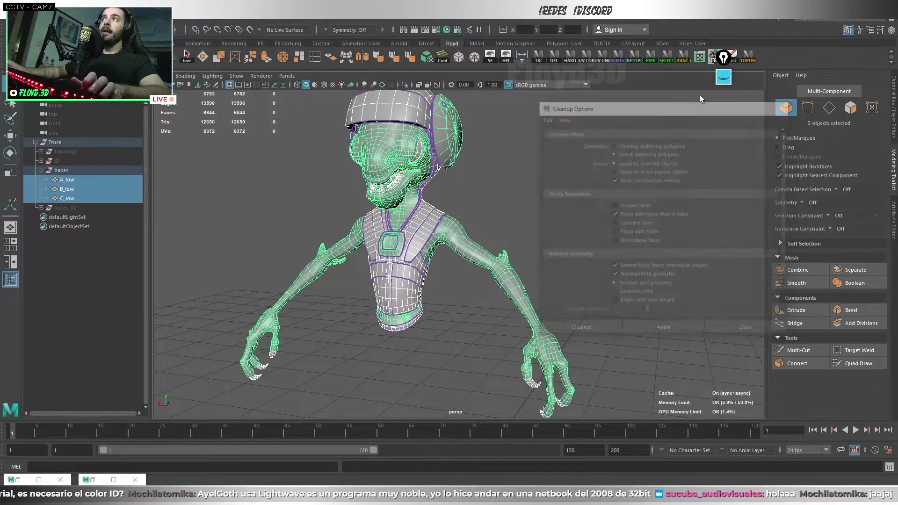
{"action": "left_click", "coordinate": [164, 17]}
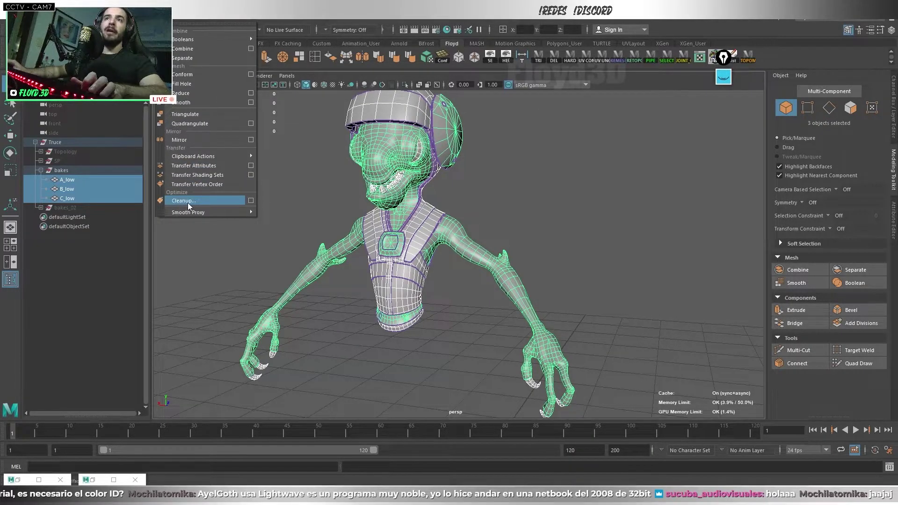
{"action": "left_click", "coordinate": [252, 200]}
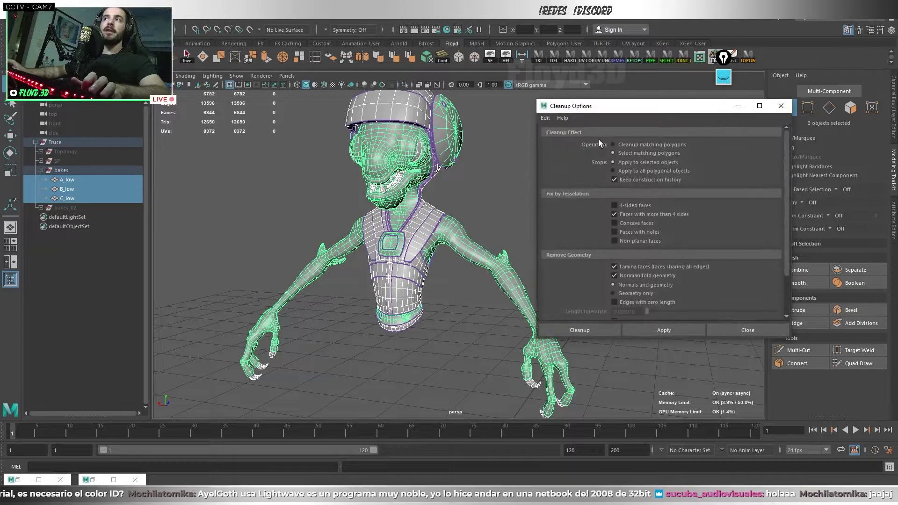
{"action": "left_click", "coordinate": [572, 113]}
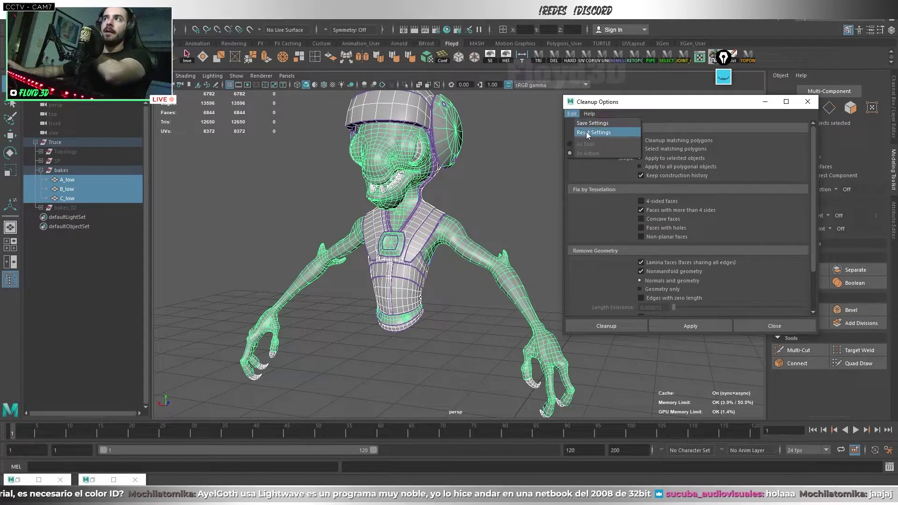
{"action": "left_click", "coordinate": [585, 131]}
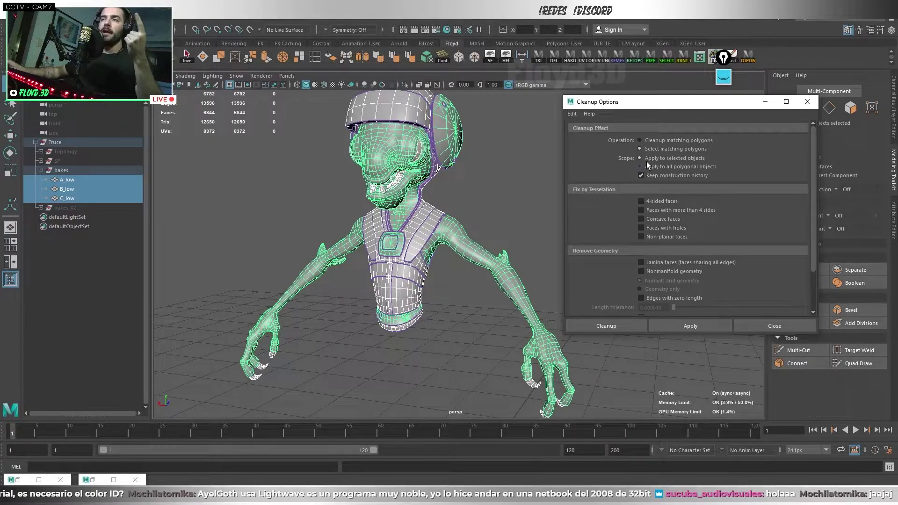
{"action": "left_click", "coordinate": [640, 263]}
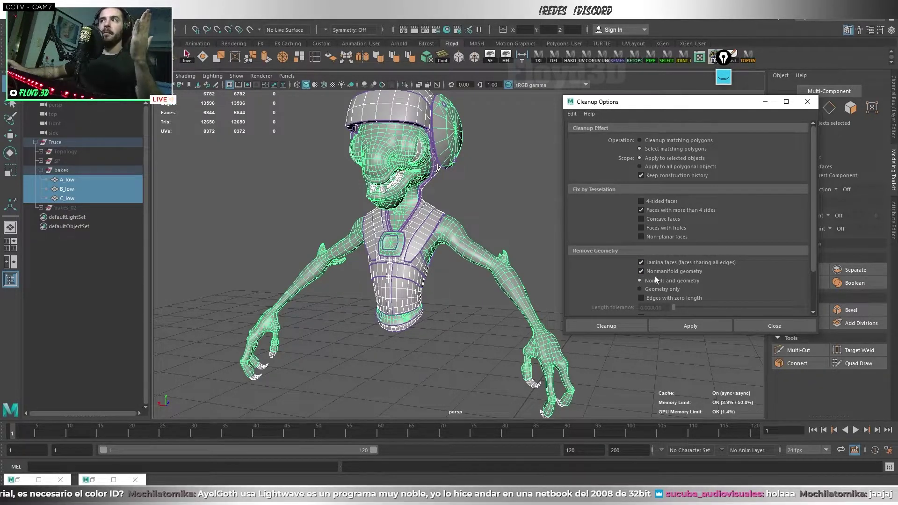
Annotate the quad with an arrow labelled LAMINA, and sketch a second quad circling its shared edge in yellow.
{"action": "left_click", "coordinate": [723, 57]}
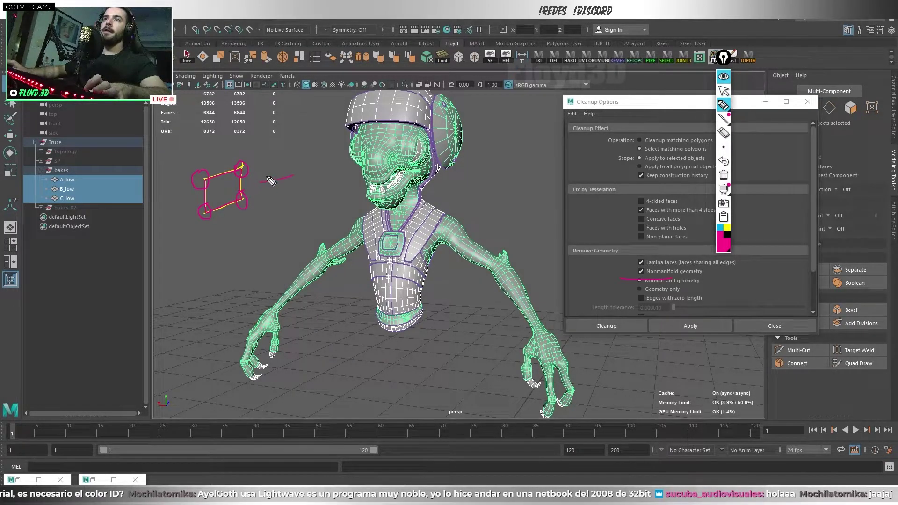
{"action": "left_click_drag", "start_coordinate": [294, 175], "coordinate": [256, 183]}
{"action": "left_click_drag", "start_coordinate": [300, 163], "coordinate": [370, 183]}
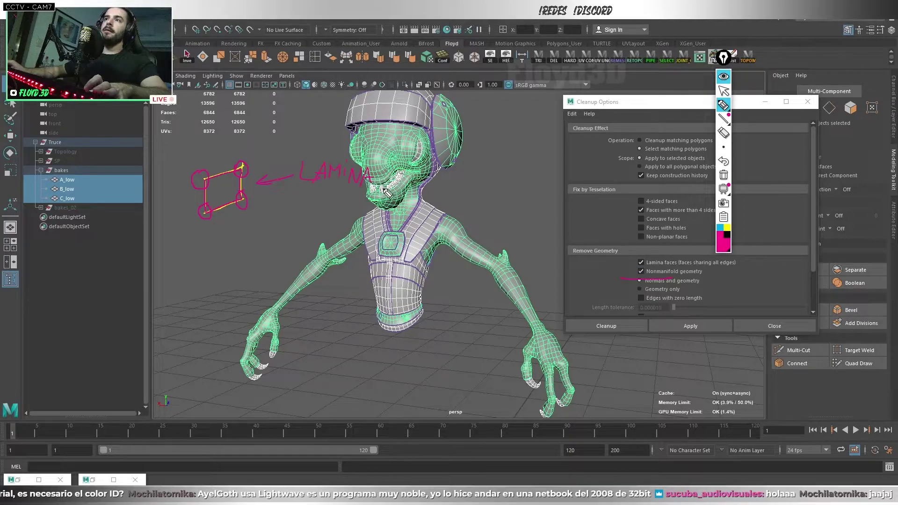
{"action": "left_click_drag", "start_coordinate": [301, 187], "coordinate": [349, 187]}
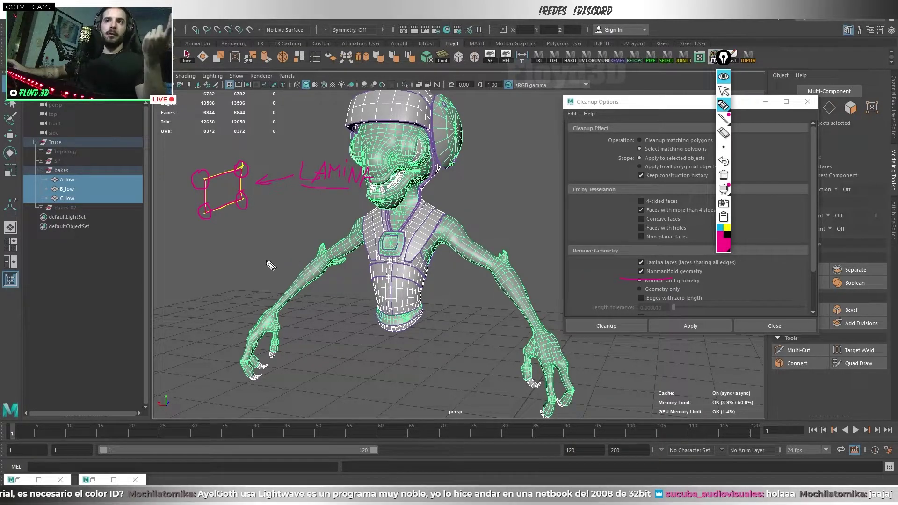
{"action": "left_click_drag", "start_coordinate": [214, 312], "coordinate": [218, 278]}
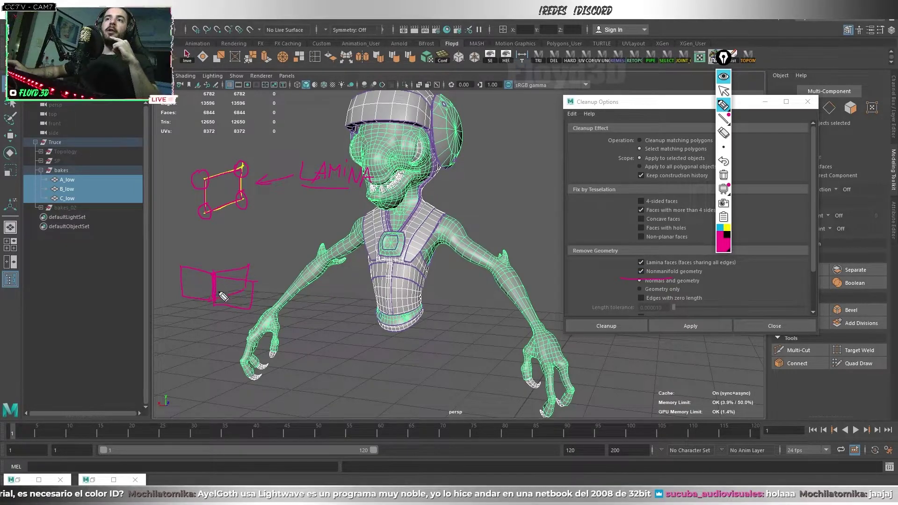
{"action": "key", "text": "2"}
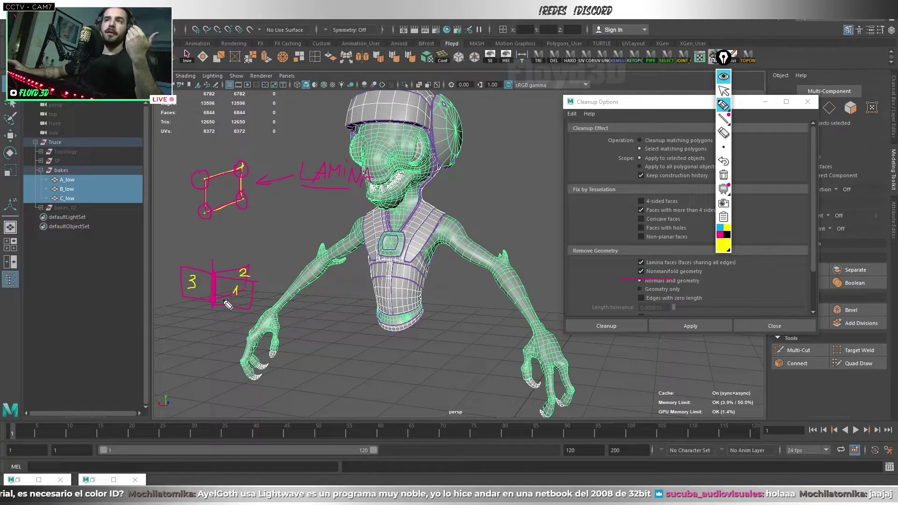
{"action": "left_click_drag", "start_coordinate": [211, 270], "coordinate": [213, 280]}
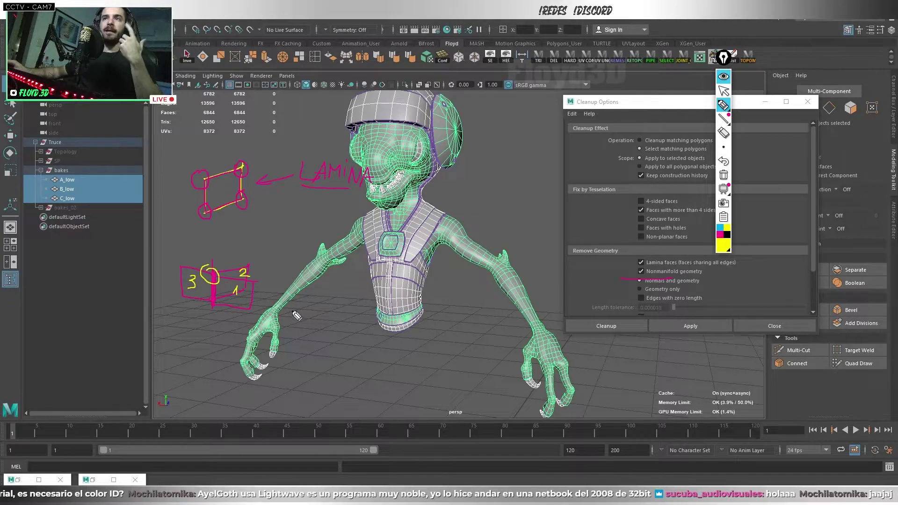
Clear the annotations, close Cleanup Options and bring Substance Painter forward.
{"action": "left_click", "coordinate": [724, 174]}
{"action": "left_click", "coordinate": [724, 76]}
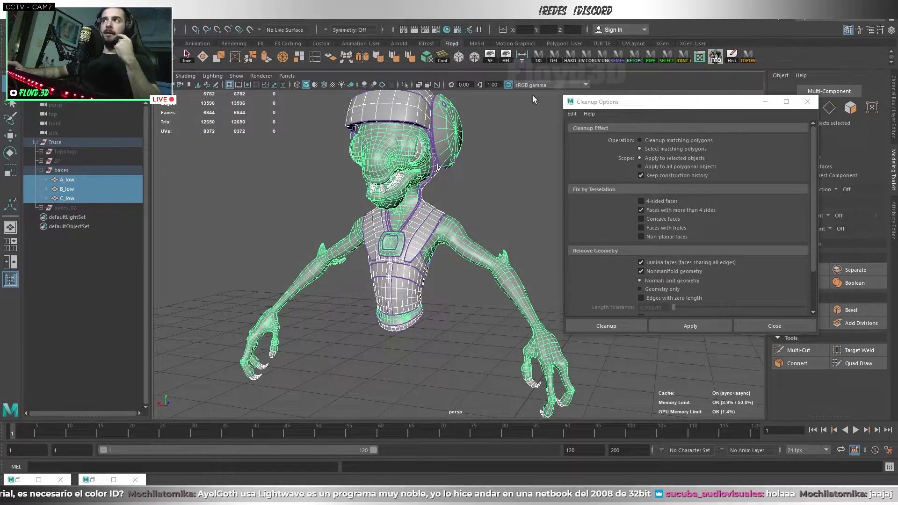
{"action": "left_click", "coordinate": [675, 324]}
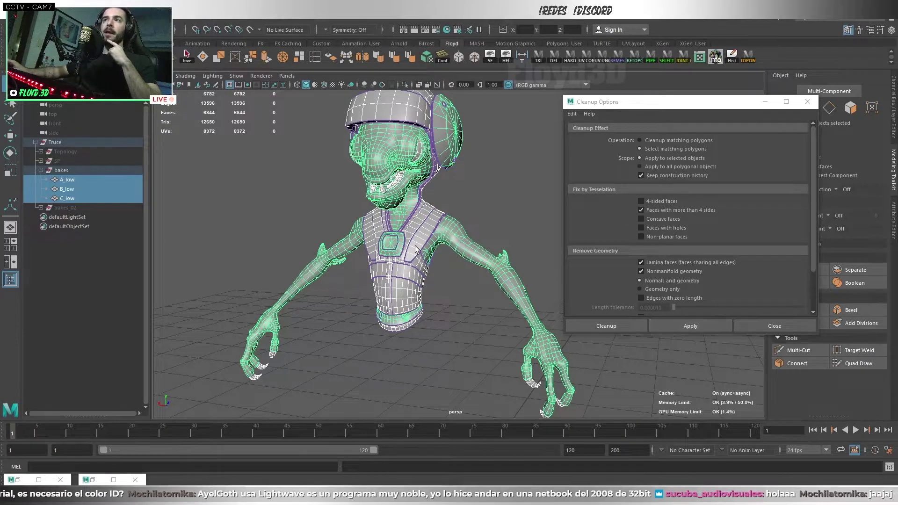
{"action": "left_click", "coordinate": [768, 326]}
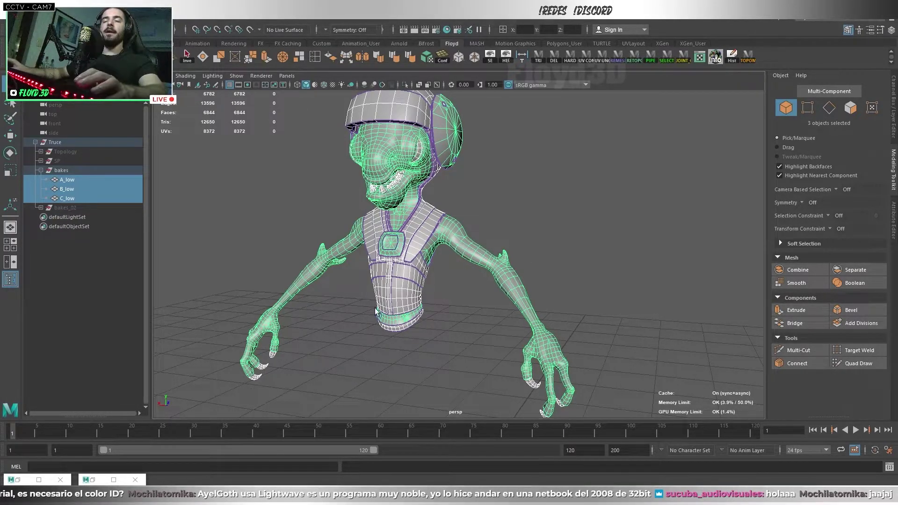
{"action": "key", "text": "alt+Tab"}
{"action": "left_click", "coordinate": [585, 169]}
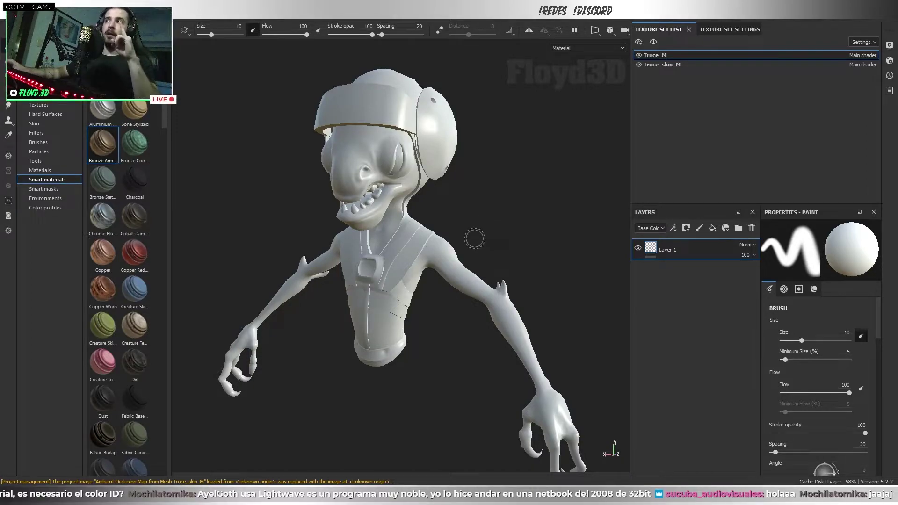
In Bake Mesh Maps, settle on 512 output size and choose Truce_high as the high-poly mesh.
{"action": "left_click", "coordinate": [729, 29]}
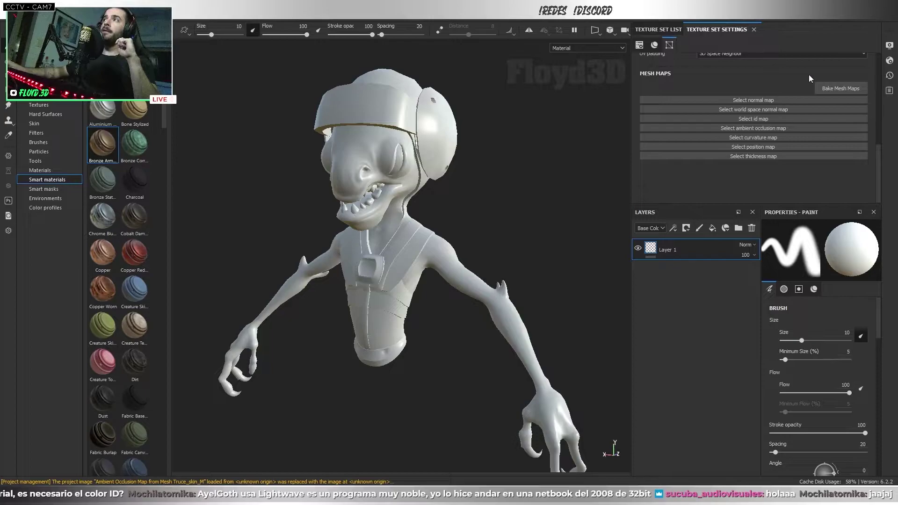
{"action": "left_click", "coordinate": [831, 89]}
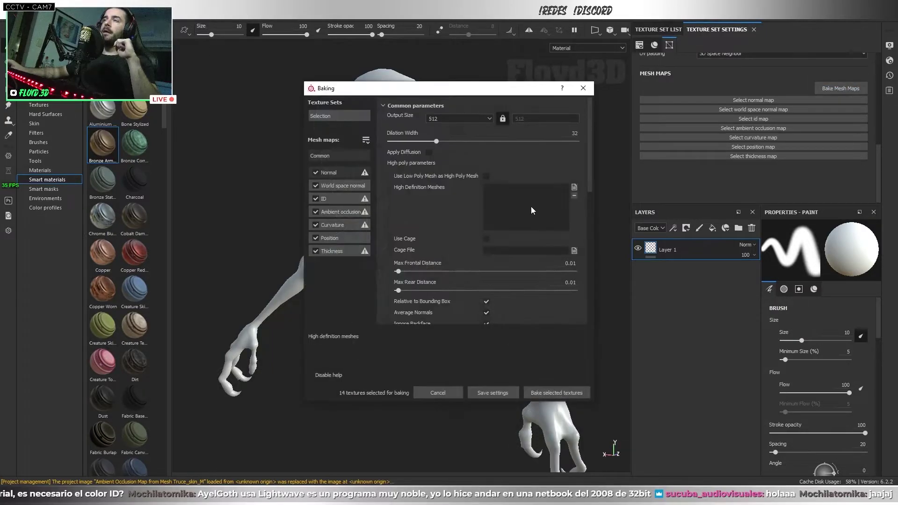
{"action": "left_click", "coordinate": [482, 119]}
{"action": "left_click", "coordinate": [440, 157]}
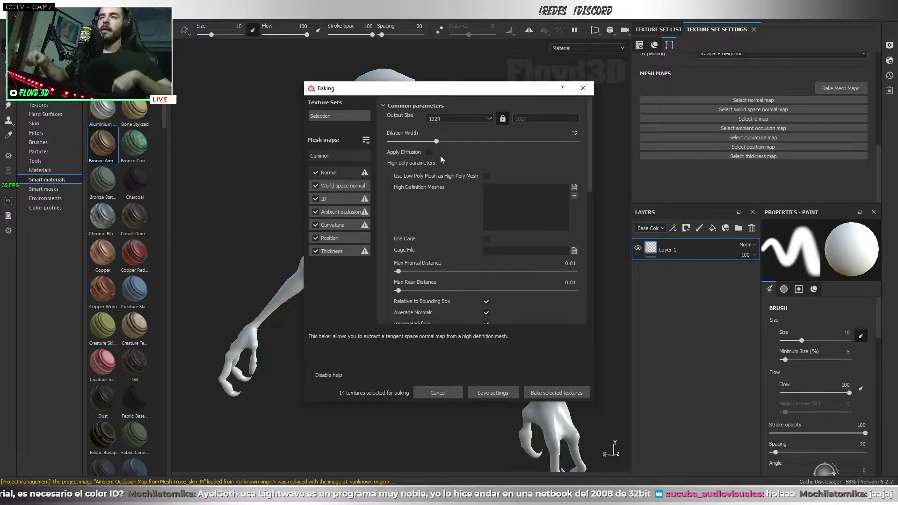
{"action": "left_click", "coordinate": [461, 122]}
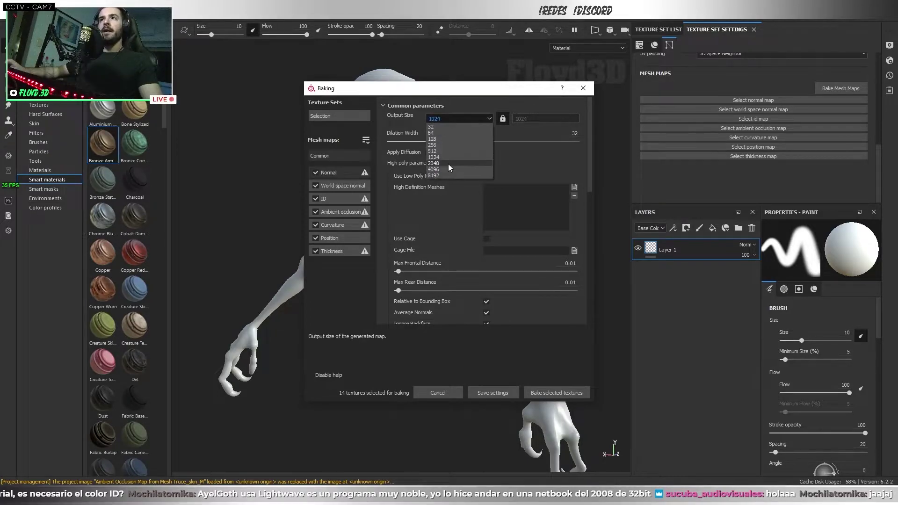
{"action": "left_click", "coordinate": [445, 168]}
{"action": "left_click", "coordinate": [457, 119]}
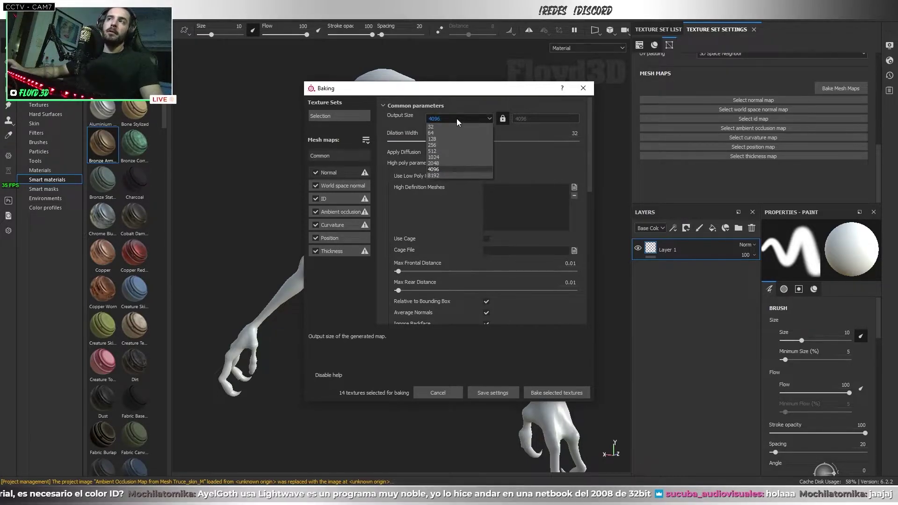
{"action": "left_click", "coordinate": [436, 157]}
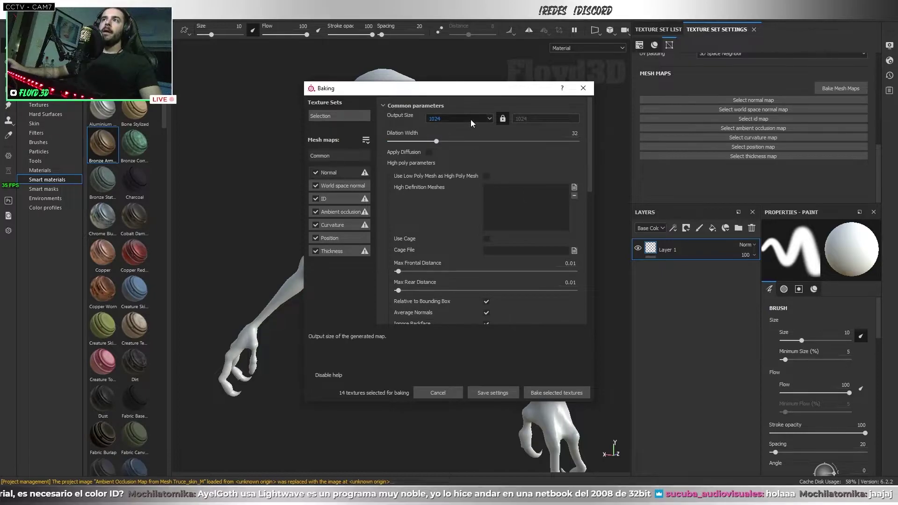
{"action": "left_click", "coordinate": [468, 118]}
{"action": "left_click", "coordinate": [441, 150]}
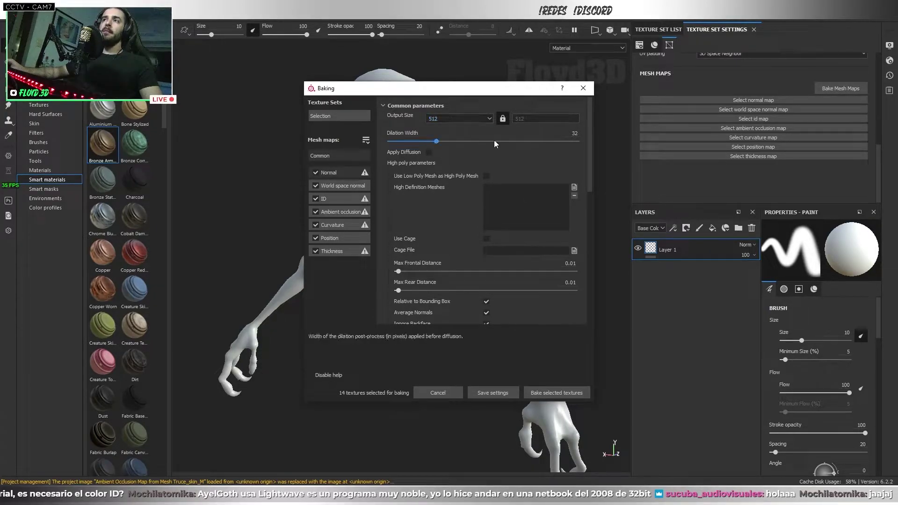
{"action": "left_click", "coordinate": [575, 187]}
{"action": "left_click", "coordinate": [450, 249]}
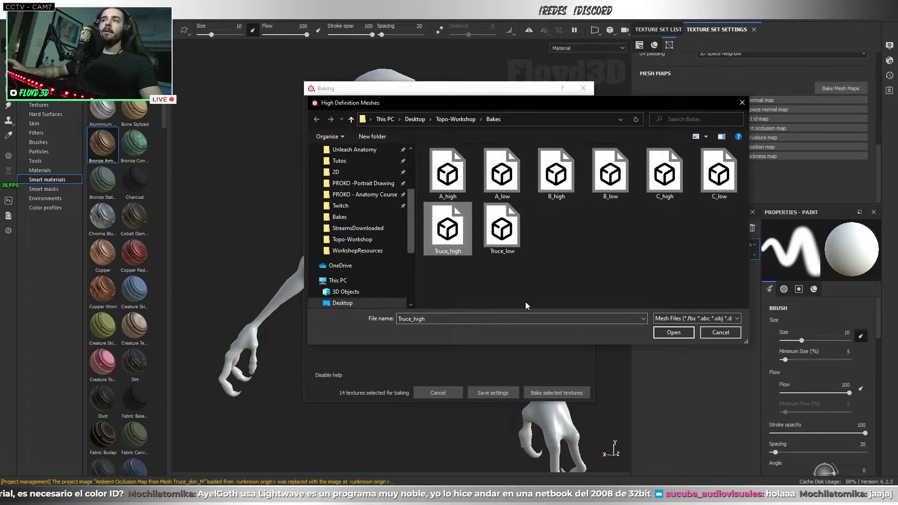
Load Truce_high as the high-poly mesh and uncheck every mesh map except Normal.
{"action": "left_click", "coordinate": [673, 332]}
{"action": "left_click", "coordinate": [315, 186]}
{"action": "left_click", "coordinate": [316, 198]}
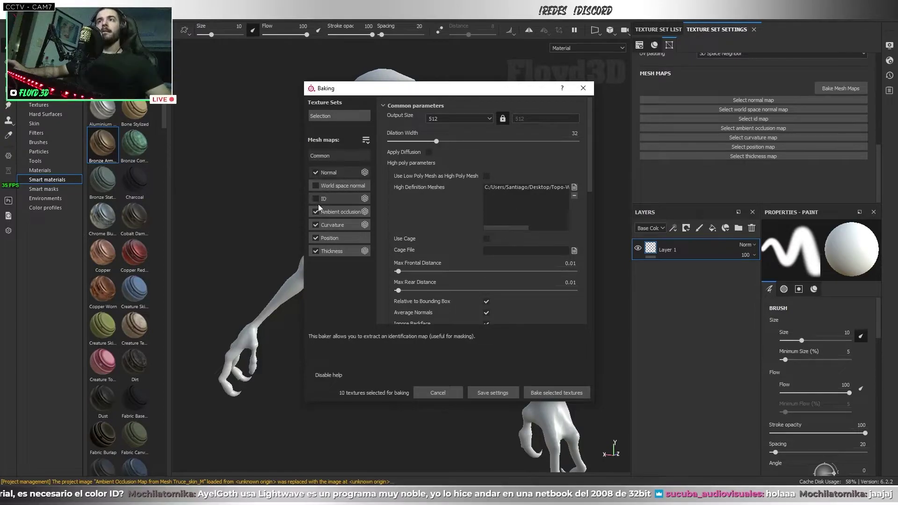
{"action": "left_click", "coordinate": [316, 225]}
{"action": "left_click", "coordinate": [315, 238]}
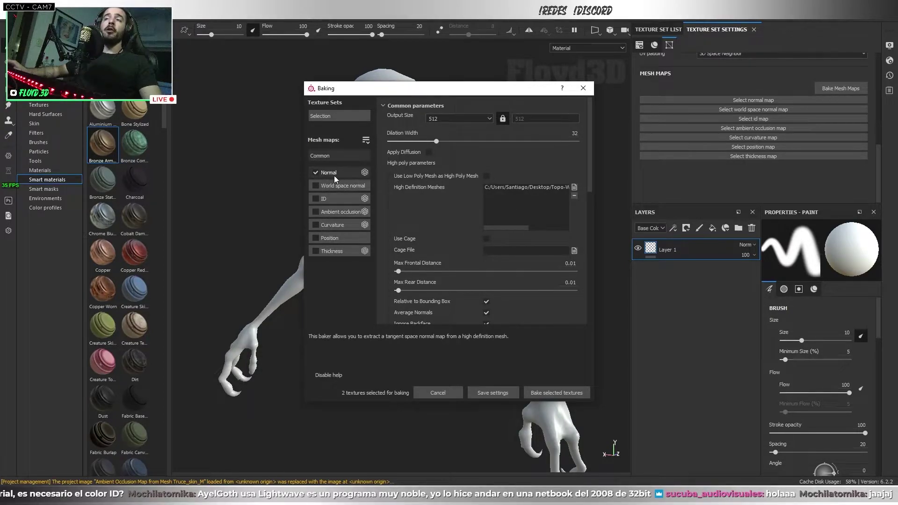
{"action": "scroll", "coordinate": [585, 220], "scroll_direction": "down", "scroll_amount": 2}
{"action": "scroll", "coordinate": [590, 220], "scroll_direction": "down", "scroll_amount": 2}
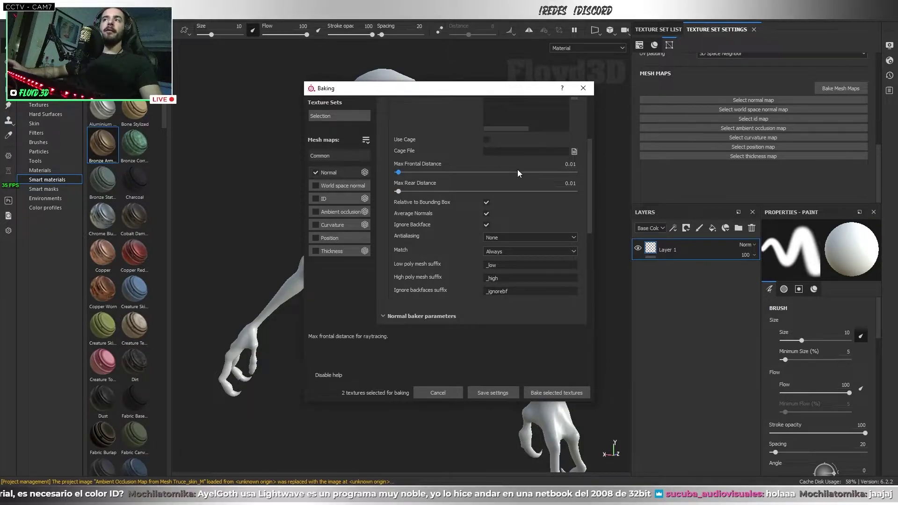
{"action": "mouse_move", "coordinate": [543, 178]}
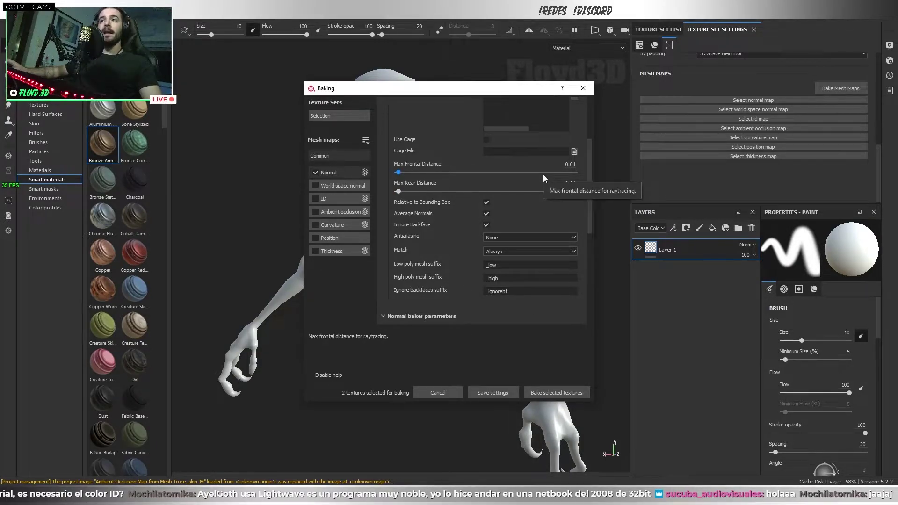
Set the low/high mesh Match option to By Mesh Name.
{"action": "left_click", "coordinate": [491, 251]}
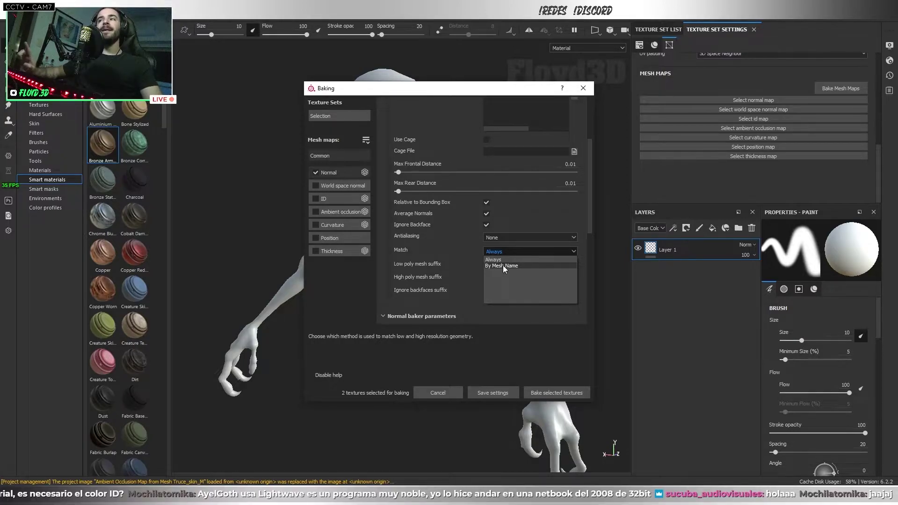
{"action": "left_click", "coordinate": [503, 265]}
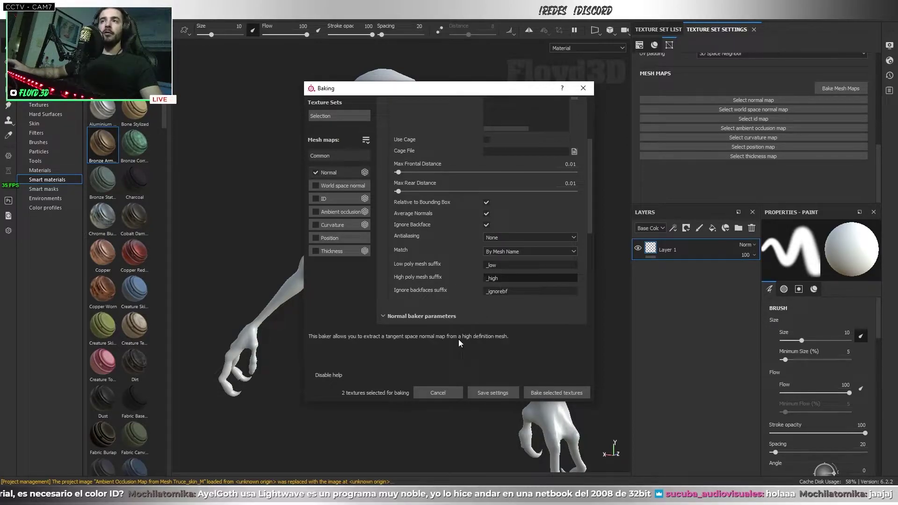
{"action": "scroll", "coordinate": [565, 218], "scroll_direction": "up", "scroll_amount": 3}
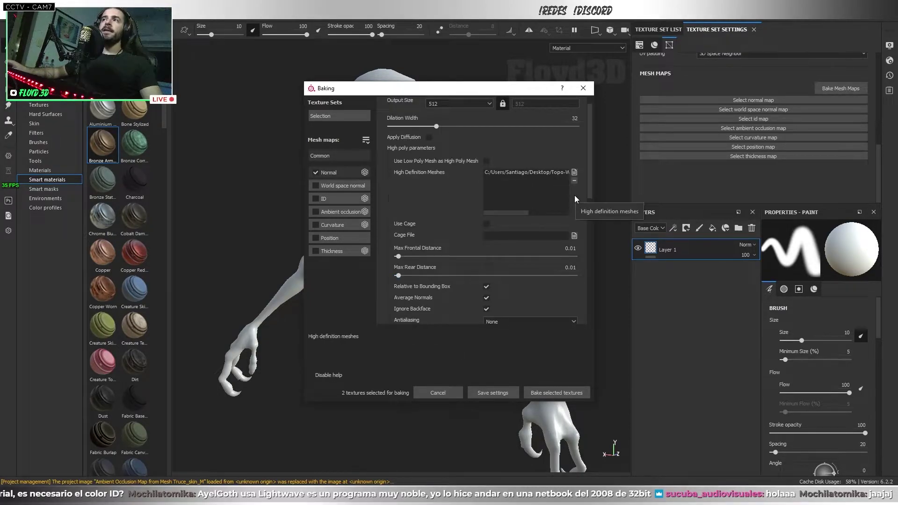
{"action": "scroll", "coordinate": [571, 204], "scroll_direction": "down", "scroll_amount": 4}
{"action": "scroll", "coordinate": [509, 215], "scroll_direction": "up", "scroll_amount": 4}
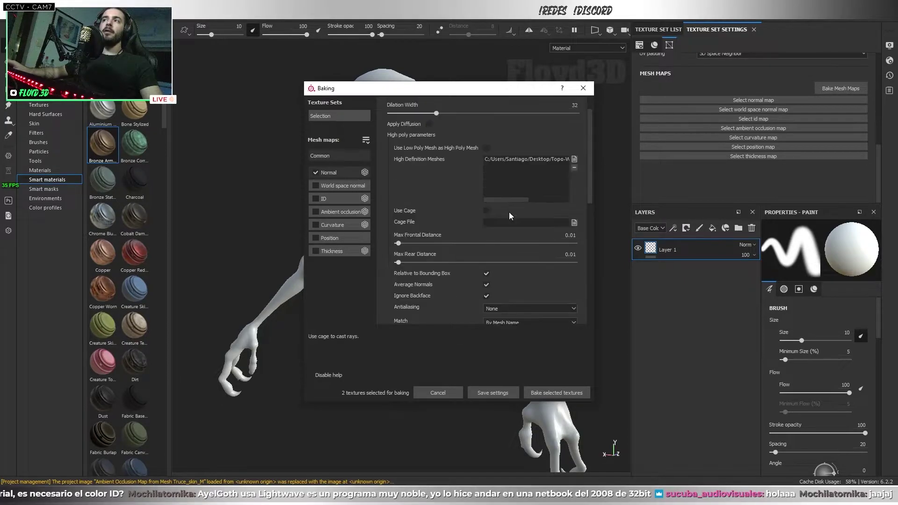
{"action": "scroll", "coordinate": [570, 160], "scroll_direction": "up", "scroll_amount": 1}
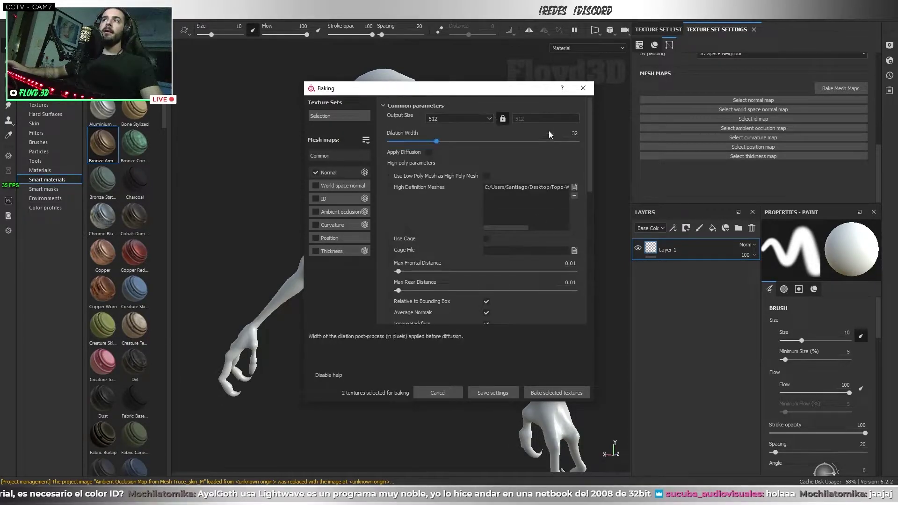
Set the bake output size to 1024.
{"action": "left_click", "coordinate": [473, 117]}
{"action": "left_click", "coordinate": [438, 156]}
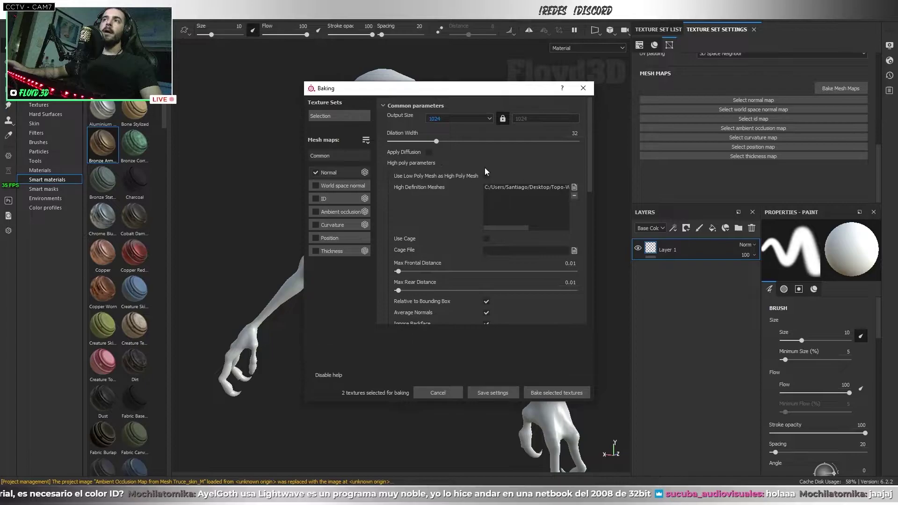
{"action": "scroll", "coordinate": [485, 168], "scroll_direction": "down", "scroll_amount": 1}
{"action": "scroll", "coordinate": [505, 240], "scroll_direction": "down", "scroll_amount": 3}
{"action": "scroll", "coordinate": [514, 238], "scroll_direction": "down", "scroll_amount": 1}
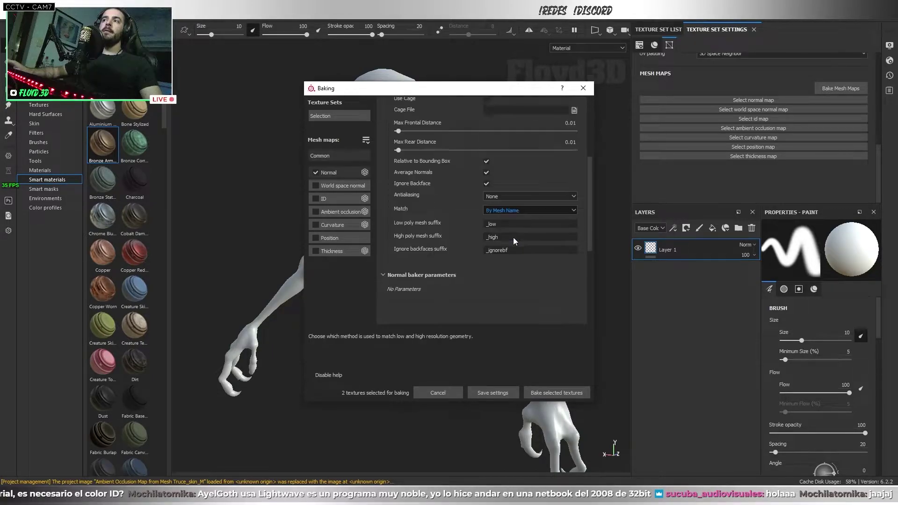
{"action": "scroll", "coordinate": [512, 237], "scroll_direction": "down", "scroll_amount": 2}
{"action": "scroll", "coordinate": [513, 237], "scroll_direction": "up", "scroll_amount": 3}
Bake the Normal maps for Truce_M and Truce_skin_M and display the Normal map.
{"action": "left_click", "coordinate": [555, 393]}
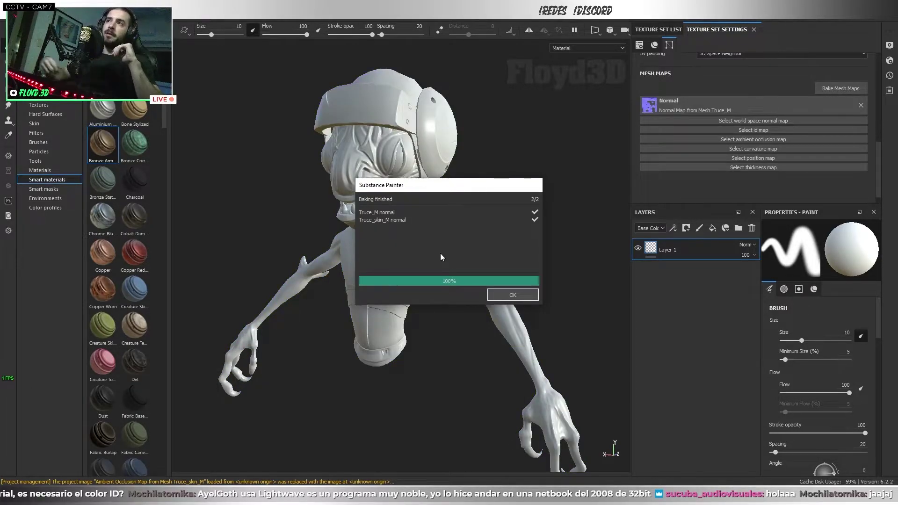
{"action": "left_click", "coordinate": [513, 295]}
{"action": "key", "text": "b"}
{"action": "key", "text": "b"}
{"action": "key", "text": "b"}
Inspect the Normal map full-screen from a three-quarter view, then return to Material view.
{"action": "key", "text": "Tab"}
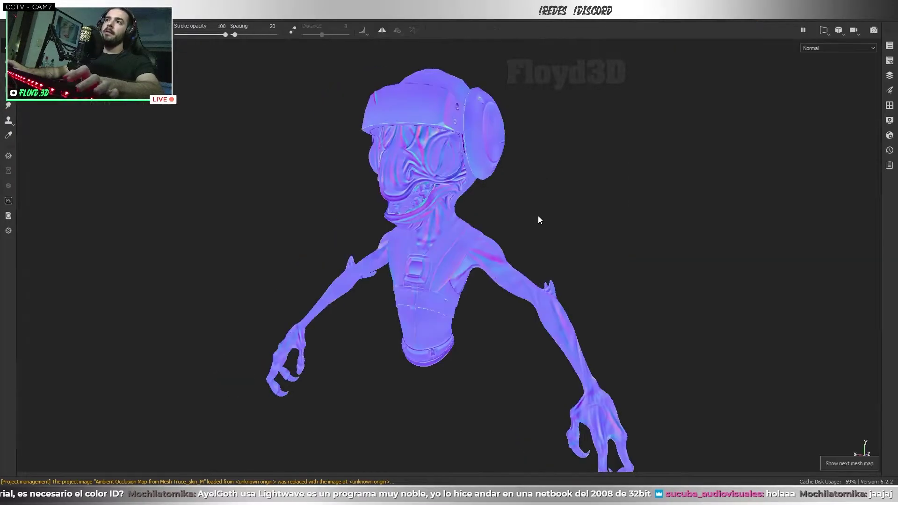
{"action": "scroll", "coordinate": [574, 263], "scroll_direction": "up", "scroll_amount": 3}
{"action": "scroll", "coordinate": [563, 263], "scroll_direction": "up", "scroll_amount": 2}
{"action": "scroll", "coordinate": [554, 240], "scroll_direction": "up", "scroll_amount": 2}
{"action": "mouse_move", "coordinate": [554, 239]}
{"action": "left_mouse_down", "text": "alt"}
{"action": "mouse_move", "coordinate": [563, 259]}
{"action": "mouse_move", "coordinate": [582, 266]}
{"action": "mouse_move", "coordinate": [525, 245]}
{"action": "mouse_move", "coordinate": [456, 309]}
{"action": "mouse_move", "coordinate": [472, 293]}
{"action": "mouse_move", "coordinate": [654, 256]}
{"action": "mouse_move", "coordinate": [497, 225]}
{"action": "mouse_move", "coordinate": [507, 254]}
{"action": "mouse_move", "coordinate": [465, 260]}
{"action": "mouse_move", "coordinate": [487, 246]}
{"action": "mouse_move", "coordinate": [488, 254]}
{"action": "mouse_move", "coordinate": [556, 240]}
{"action": "mouse_move", "coordinate": [467, 277]}
{"action": "mouse_move", "coordinate": [635, 271]}
{"action": "mouse_move", "coordinate": [443, 233]}
{"action": "mouse_move", "coordinate": [675, 242]}
{"action": "mouse_move", "coordinate": [652, 266]}
{"action": "mouse_move", "coordinate": [521, 278]}
{"action": "mouse_move", "coordinate": [425, 261]}
{"action": "mouse_move", "coordinate": [375, 219]}
{"action": "mouse_move", "coordinate": [427, 257]}
{"action": "mouse_move", "coordinate": [350, 282]}
{"action": "mouse_move", "coordinate": [479, 282]}
{"action": "mouse_move", "coordinate": [401, 230]}
{"action": "mouse_move", "coordinate": [401, 266]}
{"action": "mouse_move", "coordinate": [383, 264]}
{"action": "mouse_move", "coordinate": [375, 241]}
{"action": "mouse_move", "coordinate": [500, 224]}
{"action": "mouse_move", "coordinate": [427, 234]}
{"action": "mouse_move", "coordinate": [419, 251]}
{"action": "mouse_move", "coordinate": [504, 240]}
{"action": "mouse_move", "coordinate": [466, 218]}
{"action": "left_mouse_up", "text": "alt"}
{"action": "key", "text": "Tab"}
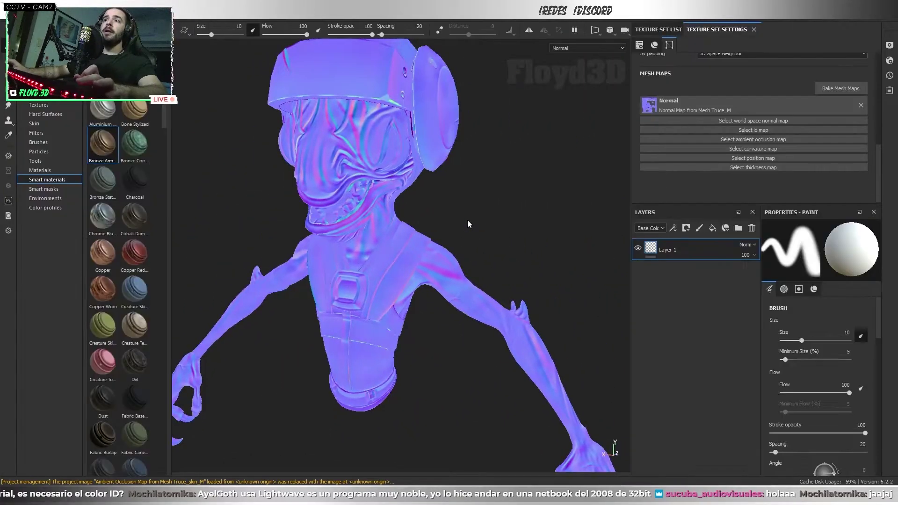
{"action": "key", "text": "m"}
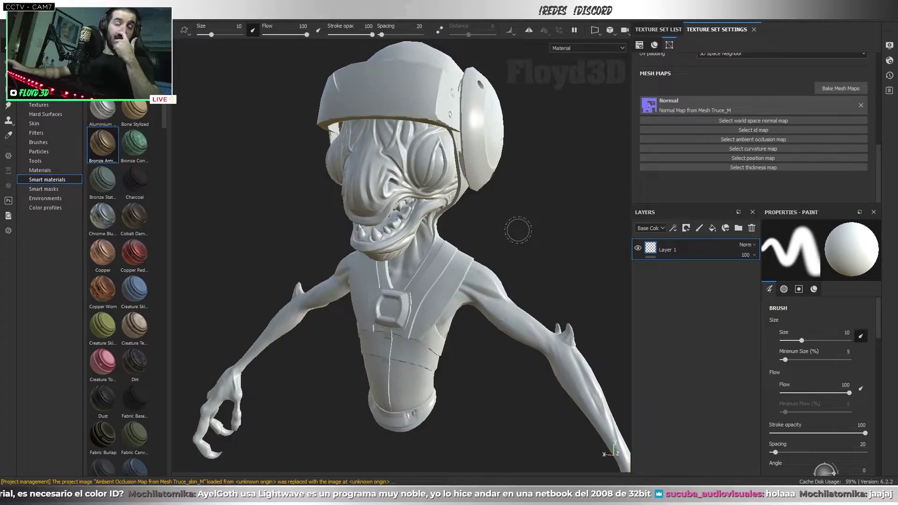
Add a fill layer above Layer 1, fully metallic with slightly higher roughness.
{"action": "left_click", "coordinate": [712, 228]}
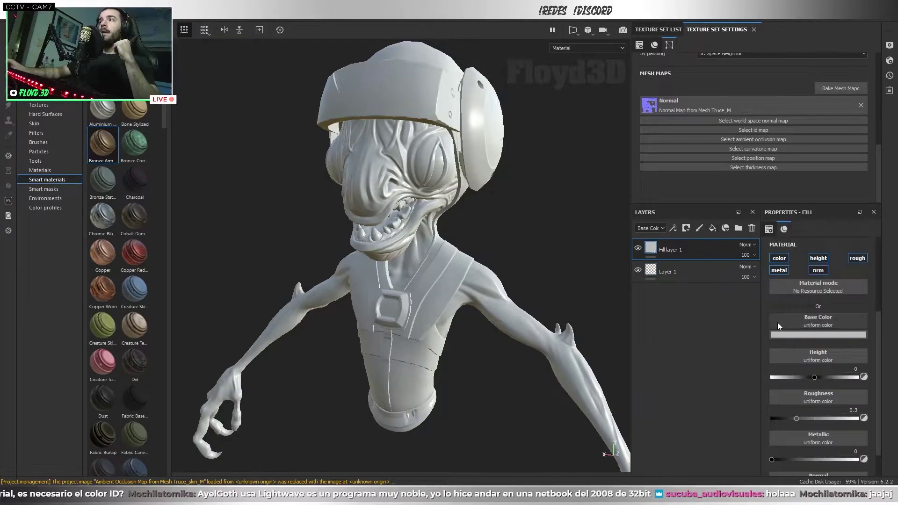
{"action": "scroll", "coordinate": [685, 80], "scroll_direction": "up", "scroll_amount": 5}
{"action": "left_click", "coordinate": [658, 30]}
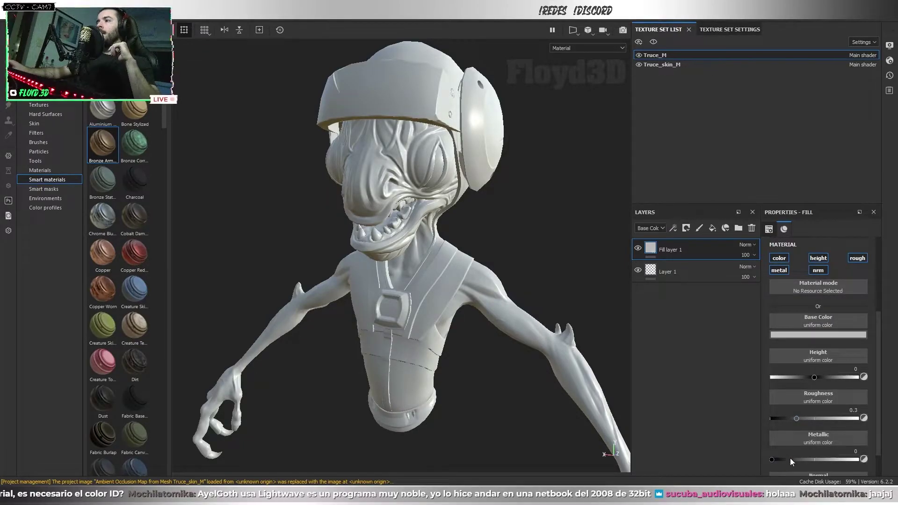
{"action": "left_click_drag", "start_coordinate": [790, 459], "coordinate": [863, 456]}
{"action": "left_click_drag", "start_coordinate": [804, 418], "coordinate": [796, 421]}
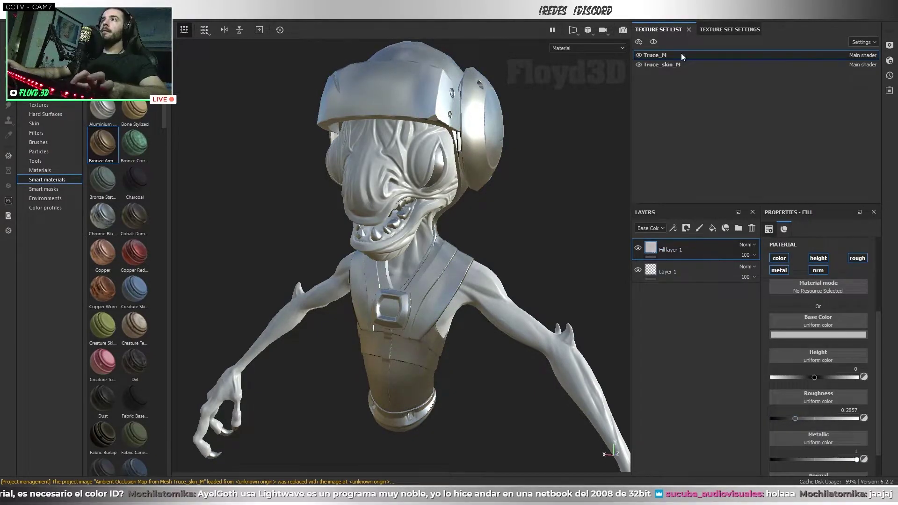
Switch to the Truce_skin_M texture set in full material view, framing head to chest.
{"action": "left_click", "coordinate": [688, 64]}
{"action": "key", "text": "ctrl+v"}
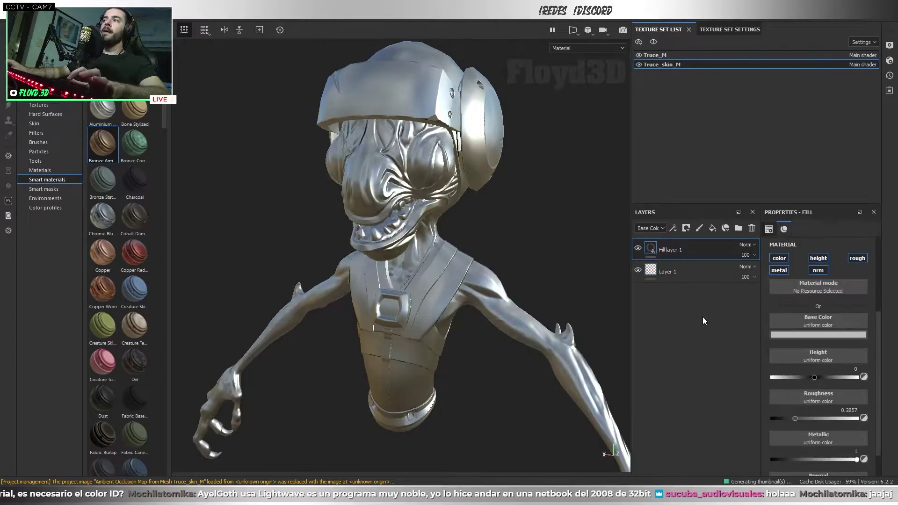
{"action": "left_click_drag", "start_coordinate": [552, 253], "coordinate": [524, 262], "text": "alt"}
{"action": "right_click_drag", "start_coordinate": [527, 318], "coordinate": [527, 293], "text": "alt"}
{"action": "left_click_drag", "start_coordinate": [528, 293], "coordinate": [505, 318], "text": "alt"}
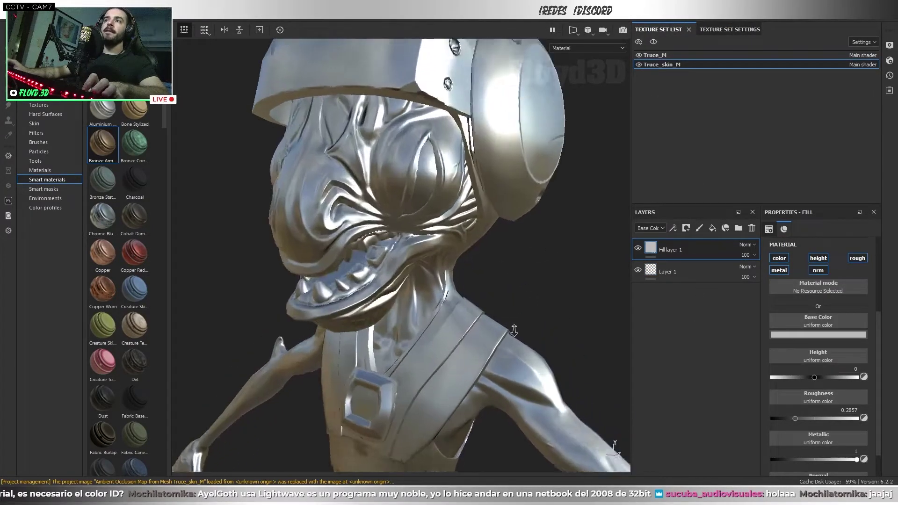
{"action": "right_click_drag", "start_coordinate": [505, 318], "coordinate": [483, 340], "text": "alt"}
{"action": "mouse_move", "coordinate": [483, 340]}
{"action": "left_mouse_down", "text": "alt"}
{"action": "mouse_move", "coordinate": [503, 281]}
{"action": "mouse_move", "coordinate": [492, 344]}
{"action": "mouse_move", "coordinate": [338, 242]}
{"action": "left_mouse_up", "text": "alt"}
{"action": "mouse_move", "coordinate": [424, 248]}
{"action": "left_mouse_down", "text": "alt"}
{"action": "mouse_move", "coordinate": [498, 285]}
{"action": "mouse_move", "coordinate": [401, 236]}
{"action": "mouse_move", "coordinate": [360, 261]}
{"action": "mouse_move", "coordinate": [427, 296]}
{"action": "mouse_move", "coordinate": [405, 284]}
{"action": "mouse_move", "coordinate": [427, 292]}
{"action": "mouse_move", "coordinate": [412, 225]}
{"action": "mouse_move", "coordinate": [436, 247]}
{"action": "mouse_move", "coordinate": [447, 284]}
{"action": "left_mouse_up", "text": "alt"}
Display the baked normal map and orbit to inspect the left arm and helmeted head.
{"action": "key", "text": "b"}
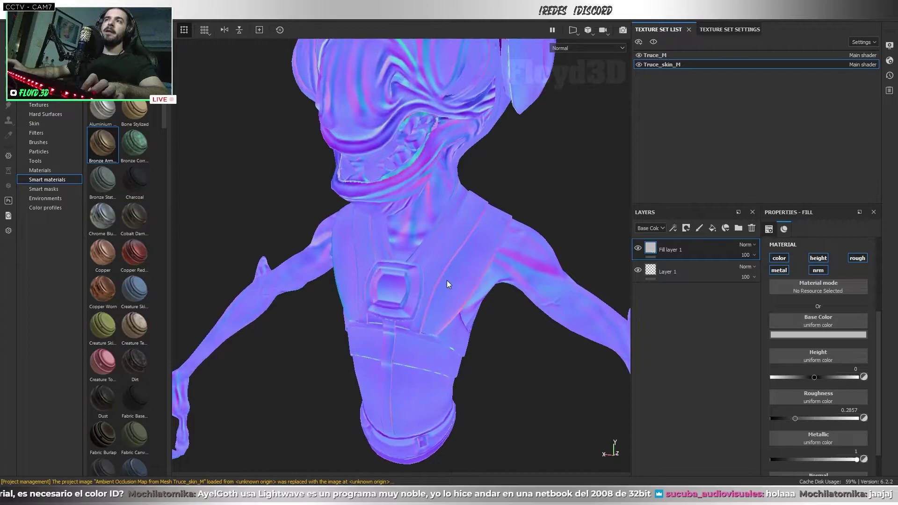
{"action": "left_click_drag", "start_coordinate": [493, 304], "coordinate": [396, 277], "text": "alt"}
{"action": "mouse_move", "coordinate": [478, 288]}
{"action": "left_mouse_down", "text": "alt"}
{"action": "mouse_move", "coordinate": [427, 258]}
{"action": "mouse_move", "coordinate": [434, 251]}
{"action": "left_mouse_up", "text": "alt"}
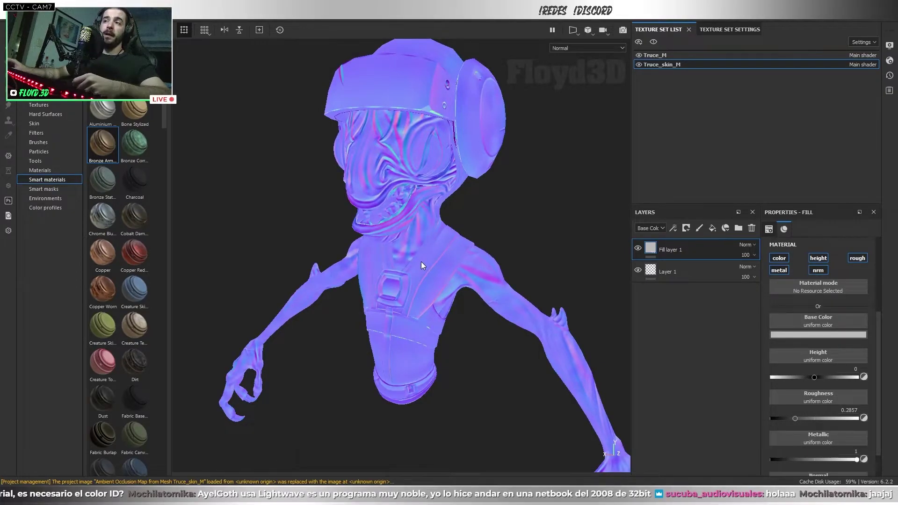
{"action": "left_click_drag", "start_coordinate": [504, 284], "coordinate": [478, 266], "text": "alt"}
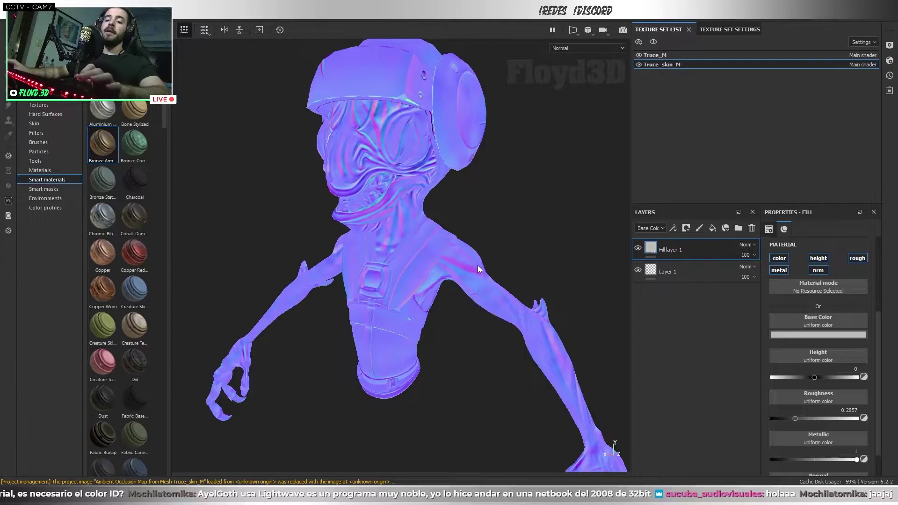
Set the bake output size to 2048 and dilation width to 10.
{"action": "left_click", "coordinate": [730, 29]}
{"action": "scroll", "coordinate": [860, 167], "scroll_direction": "down", "scroll_amount": 3}
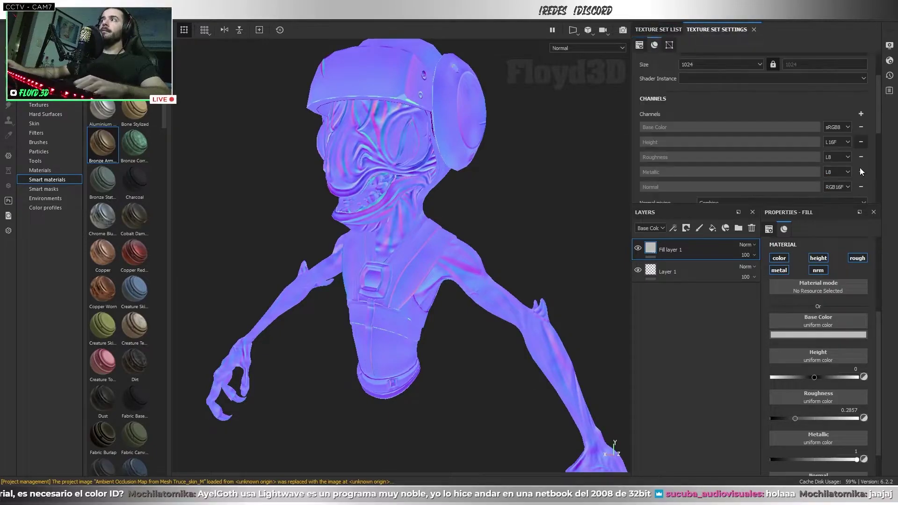
{"action": "scroll", "coordinate": [832, 181], "scroll_direction": "down", "scroll_amount": 2}
{"action": "left_click", "coordinate": [841, 95]}
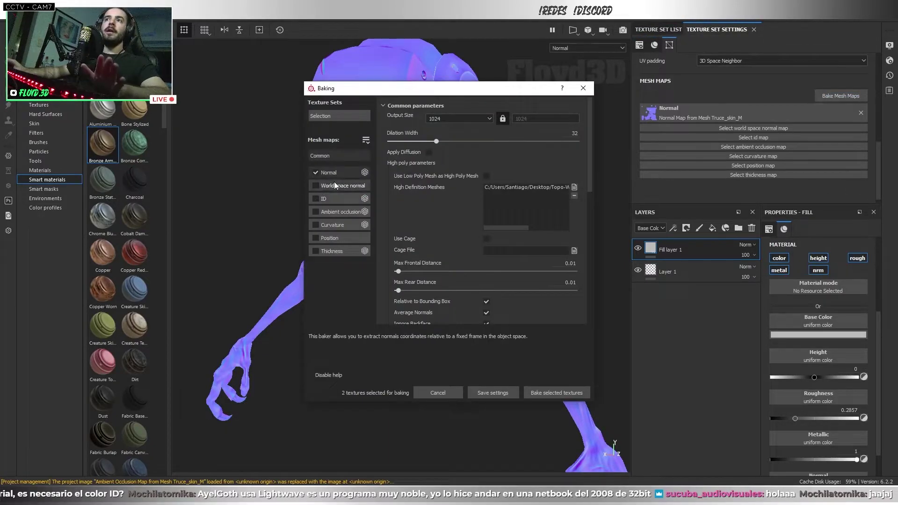
{"action": "left_click", "coordinate": [471, 116]}
{"action": "left_click", "coordinate": [467, 159]}
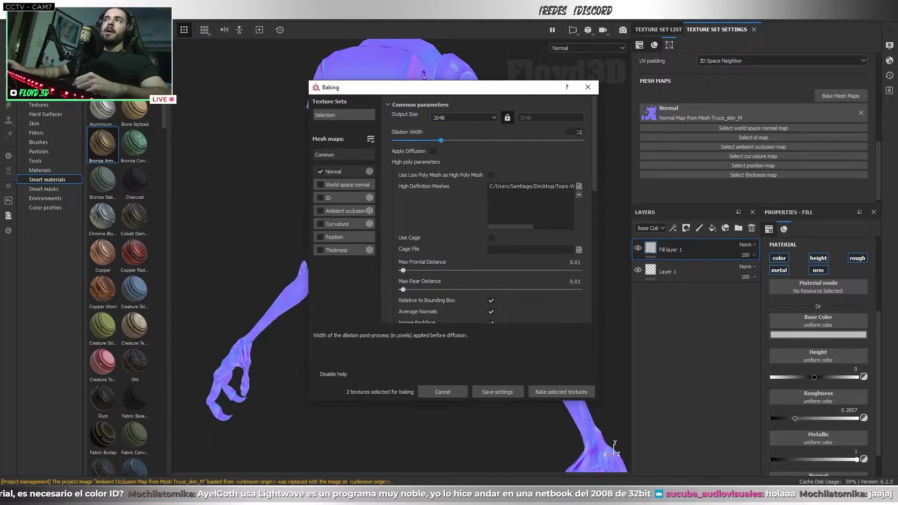
{"action": "type", "text": "10"}
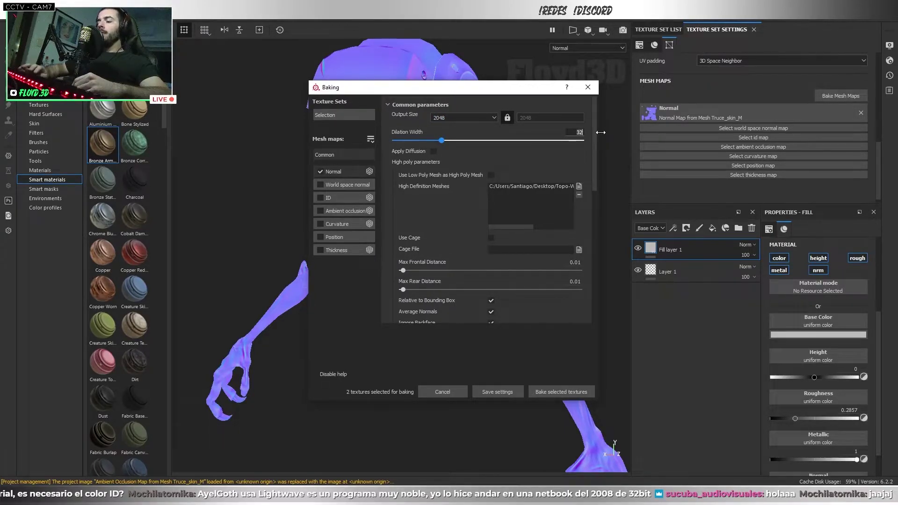
{"action": "key", "text": "Return"}
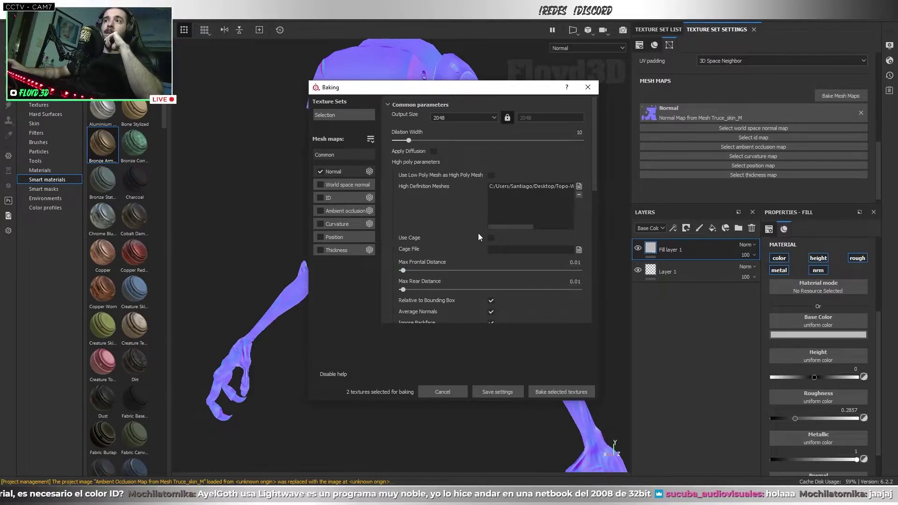
Try antialiasing options (2x2, 4x4, None), settling on Subsampling 2x2.
{"action": "scroll", "coordinate": [470, 243], "scroll_direction": "down", "scroll_amount": 2}
{"action": "scroll", "coordinate": [453, 208], "scroll_direction": "down", "scroll_amount": 1}
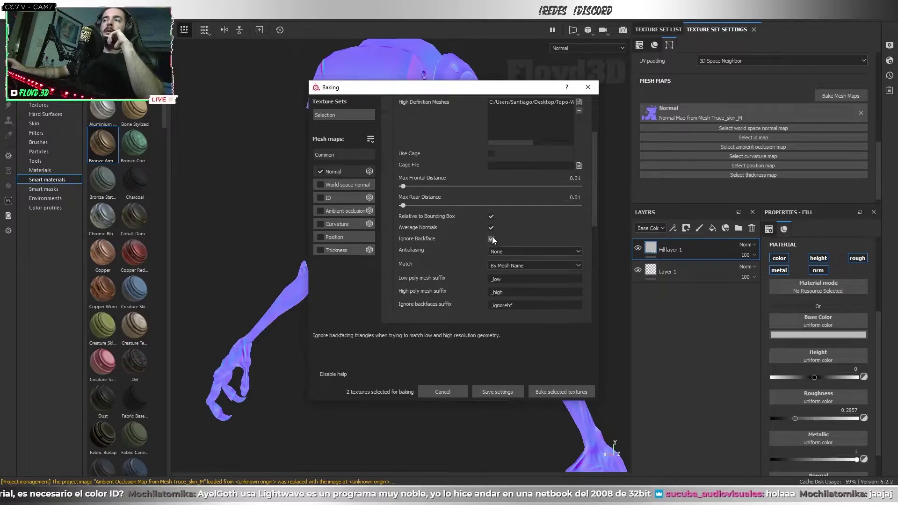
{"action": "scroll", "coordinate": [465, 257], "scroll_direction": "down", "scroll_amount": 1}
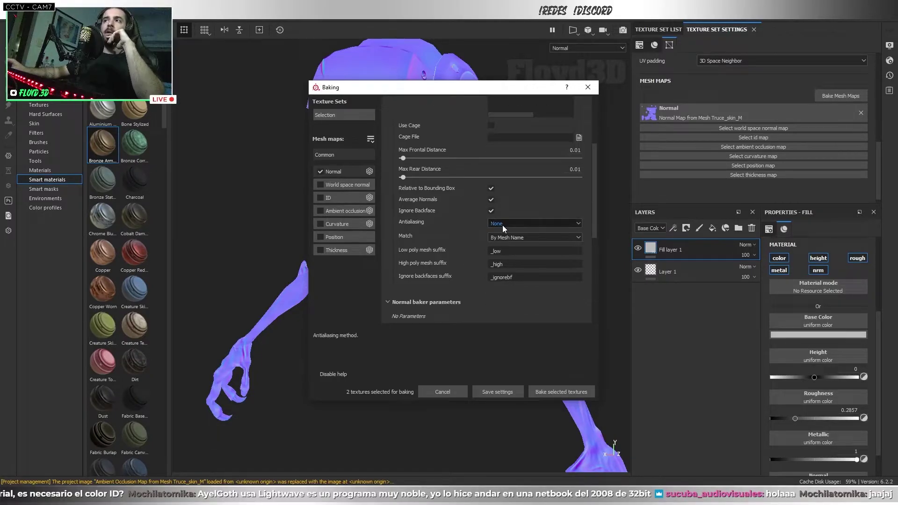
{"action": "left_click", "coordinate": [503, 223]}
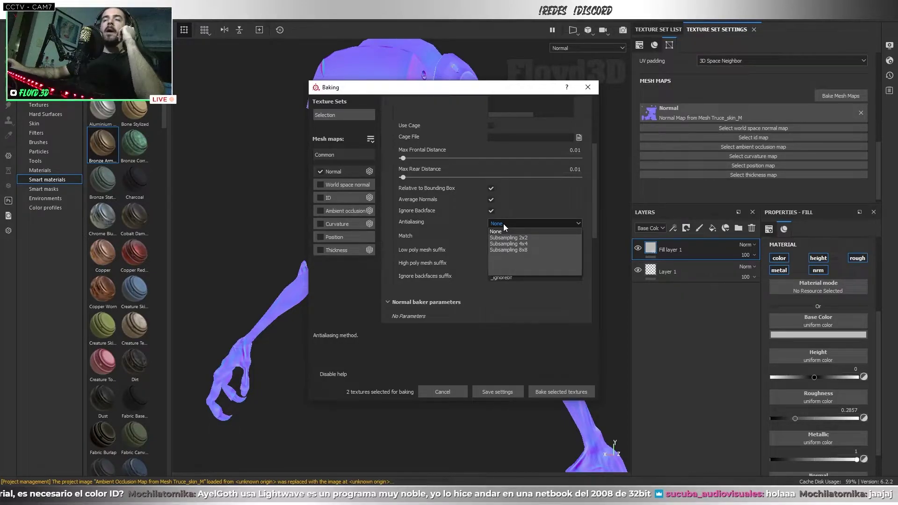
{"action": "left_click", "coordinate": [580, 235]}
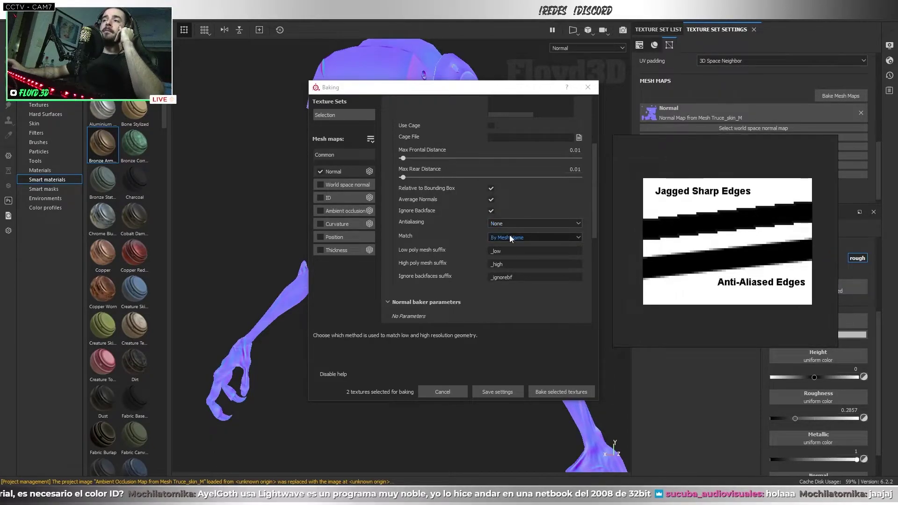
{"action": "left_click", "coordinate": [513, 224]}
{"action": "left_click", "coordinate": [516, 244]}
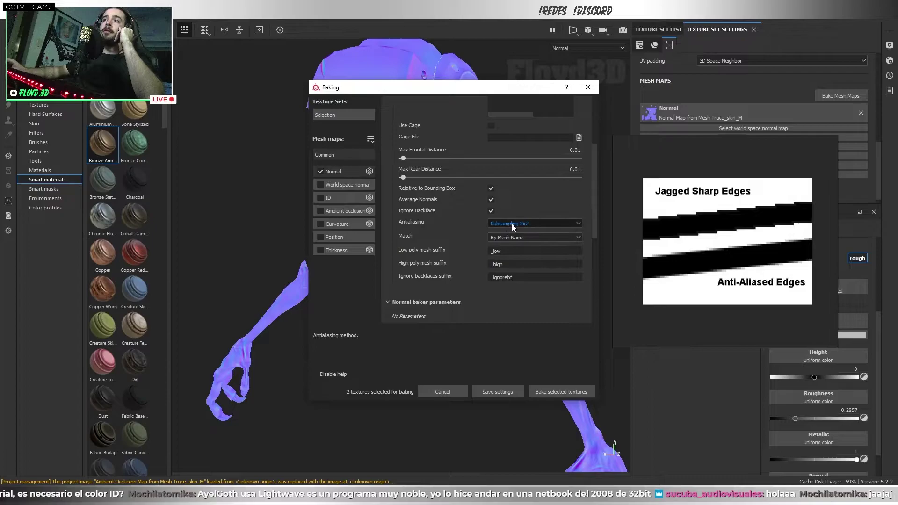
{"action": "left_click", "coordinate": [511, 224]}
{"action": "left_click", "coordinate": [505, 242]}
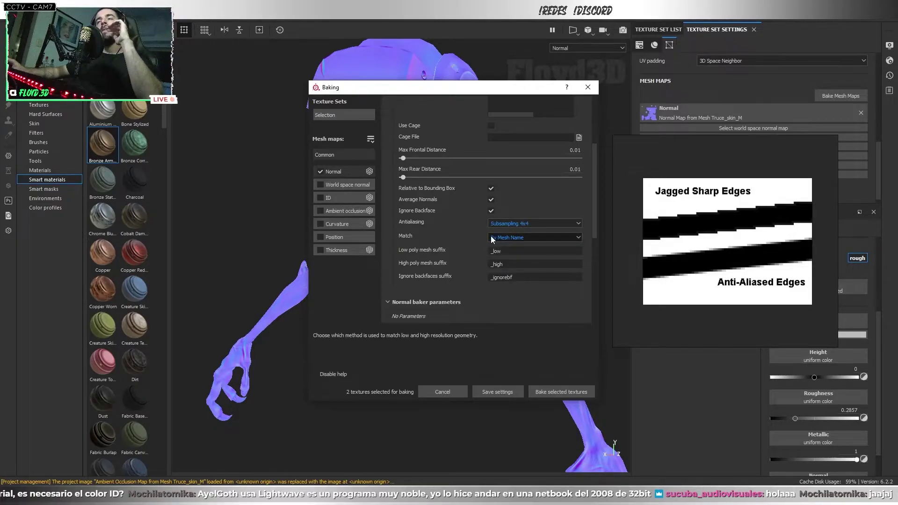
{"action": "left_click", "coordinate": [502, 225]}
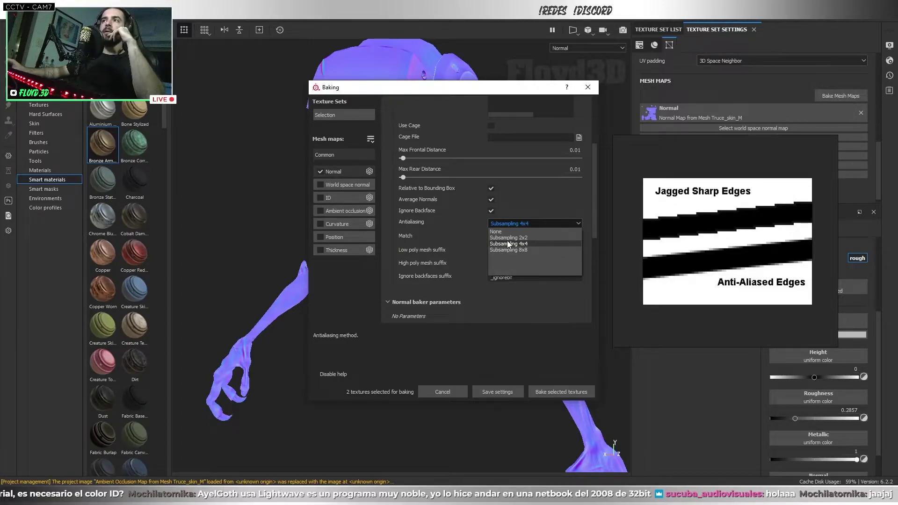
{"action": "left_click", "coordinate": [507, 237]}
{"action": "left_click", "coordinate": [526, 223]}
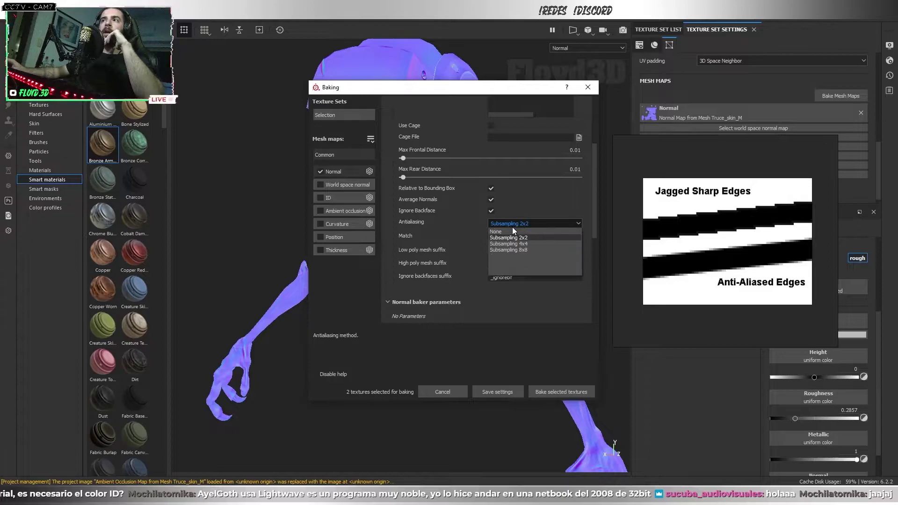
{"action": "left_click", "coordinate": [509, 229]}
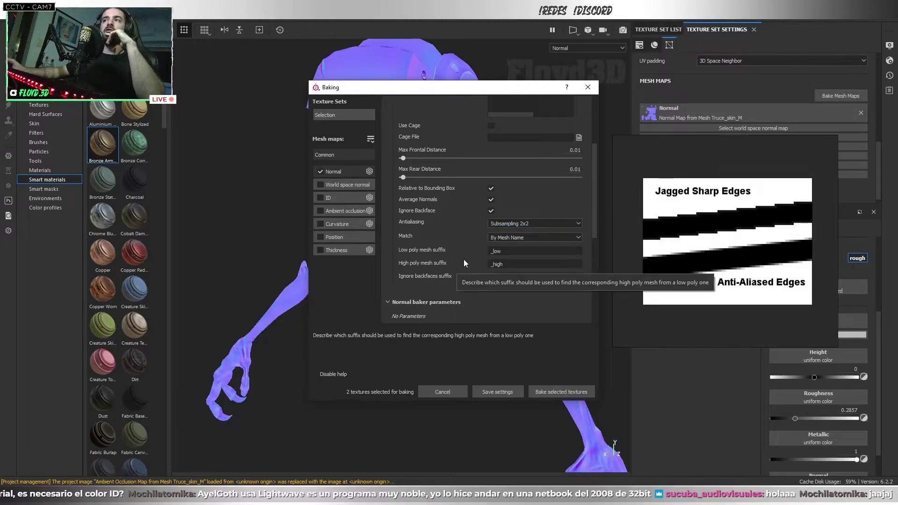
Confirm Subsampling 2x2 antialiasing and bake both texture sets.
{"action": "left_click", "coordinate": [520, 226]}
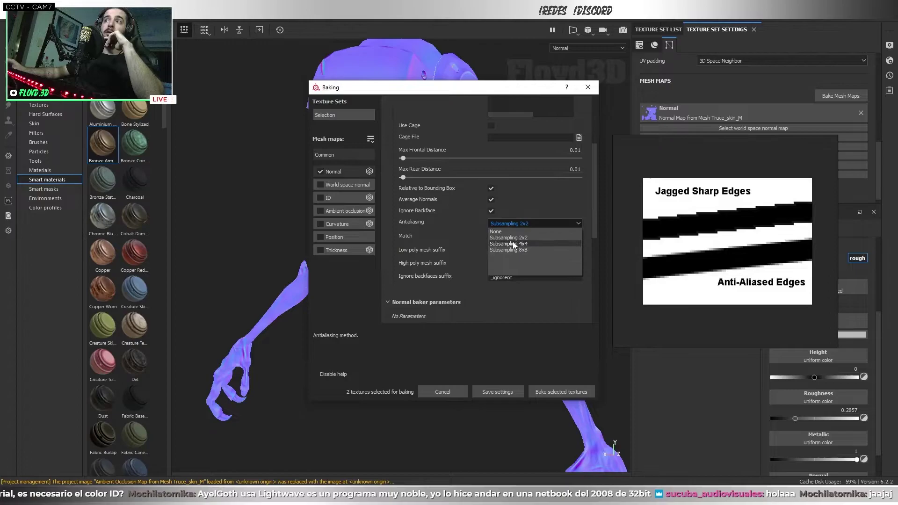
{"action": "left_click", "coordinate": [513, 248]}
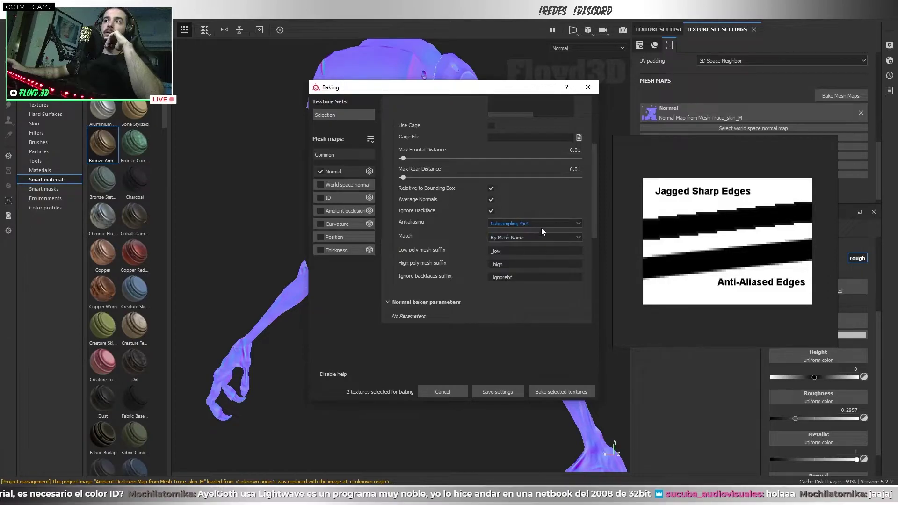
{"action": "left_click", "coordinate": [507, 223]}
{"action": "left_click", "coordinate": [508, 240]}
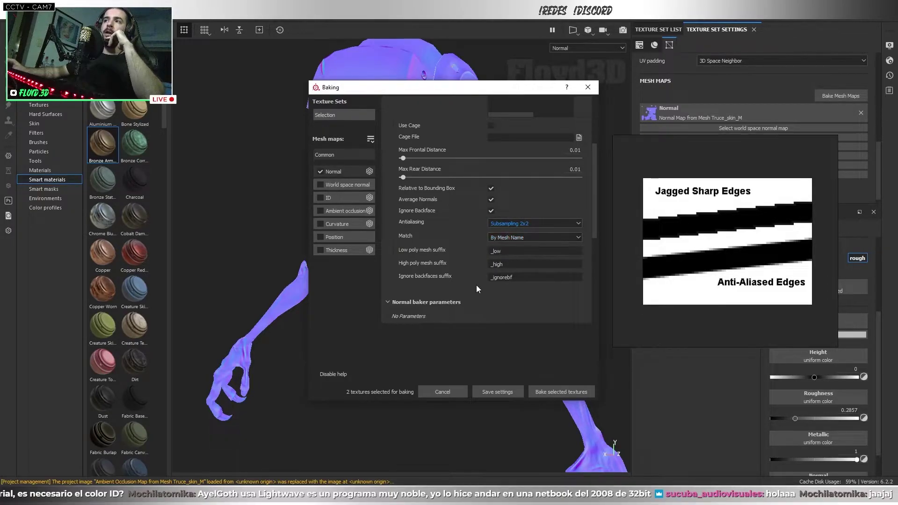
{"action": "scroll", "coordinate": [454, 285], "scroll_direction": "up", "scroll_amount": 2}
{"action": "left_click", "coordinate": [554, 391]}
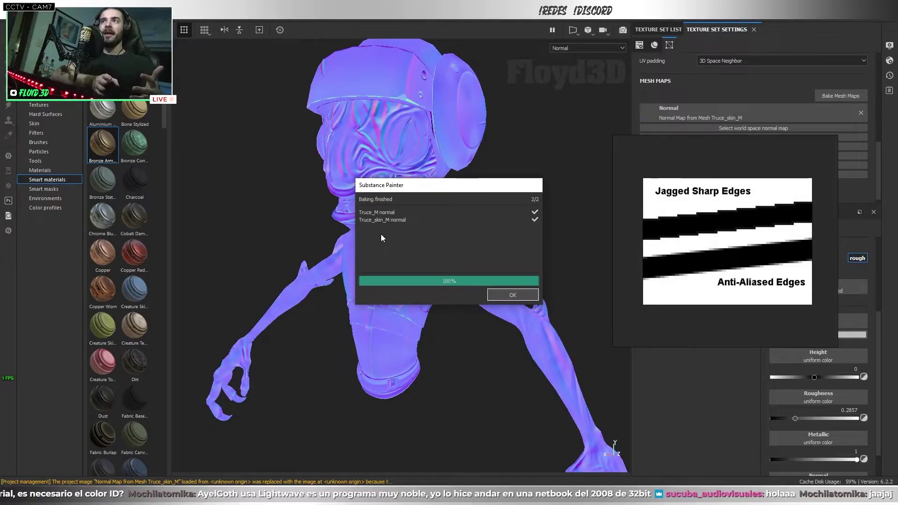
Dismiss the bake report and return to material view, zoomed on the head.
{"action": "left_click", "coordinate": [498, 293]}
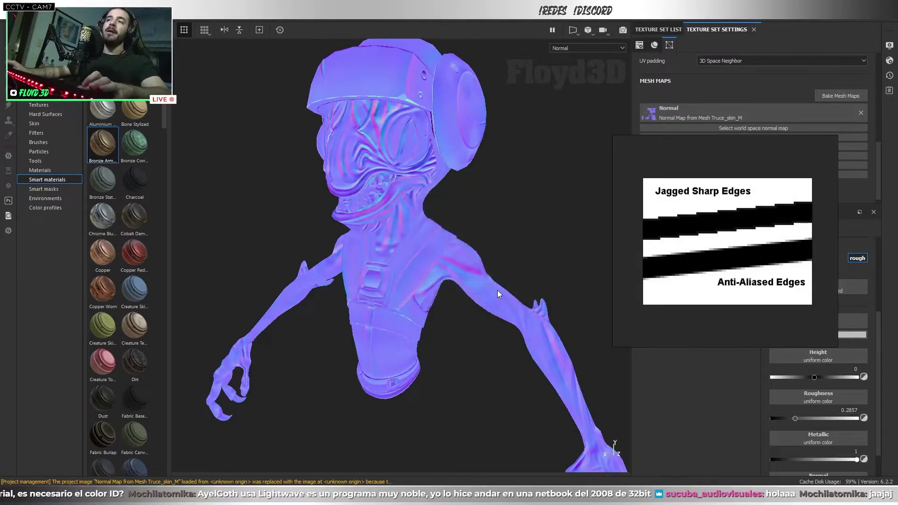
{"action": "middle_click_drag", "start_coordinate": [503, 219], "coordinate": [505, 229]}
{"action": "key", "text": "m"}
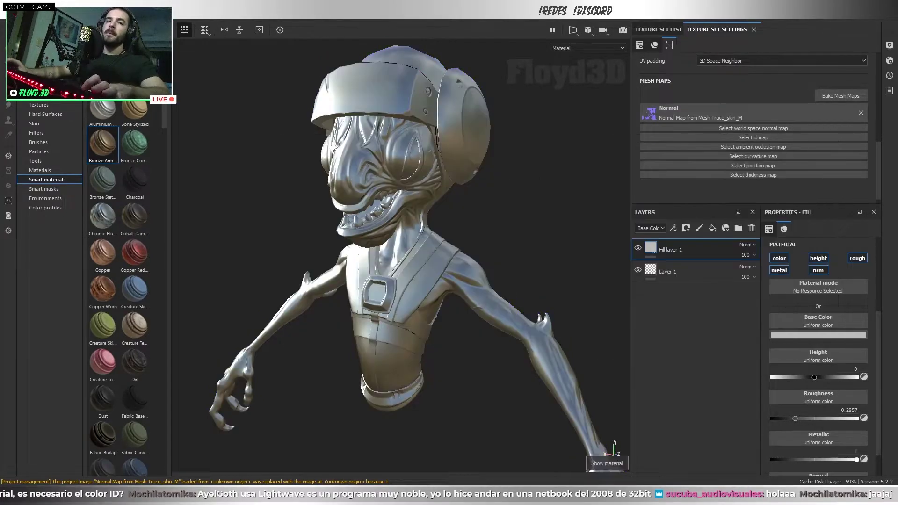
{"action": "left_click_drag", "start_coordinate": [510, 215], "coordinate": [514, 214], "text": "alt"}
{"action": "right_click_drag", "start_coordinate": [514, 215], "coordinate": [517, 215], "text": "alt"}
{"action": "left_click_drag", "start_coordinate": [518, 214], "coordinate": [820, 337], "text": "alt"}
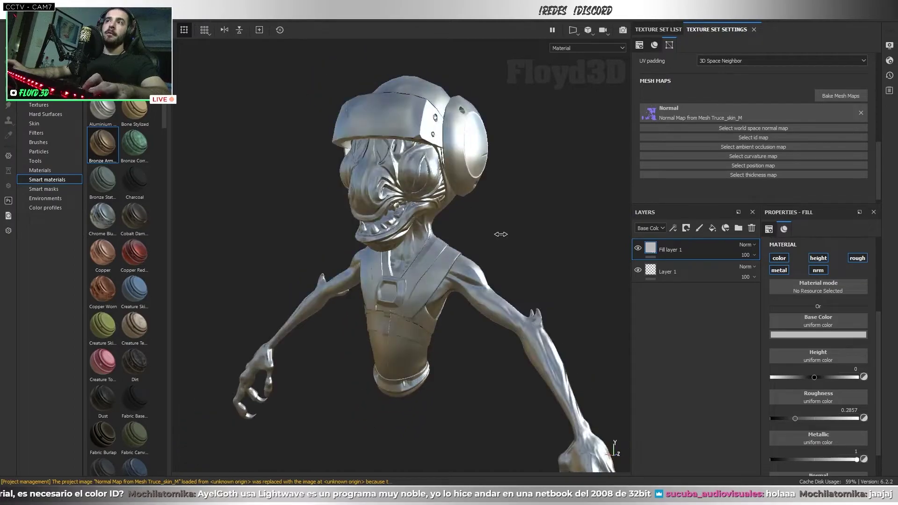
{"action": "mouse_move", "coordinate": [585, 234]}
{"action": "left_mouse_down", "text": "alt"}
{"action": "mouse_move", "coordinate": [553, 244]}
{"action": "mouse_move", "coordinate": [608, 262]}
{"action": "left_mouse_up", "text": "alt"}
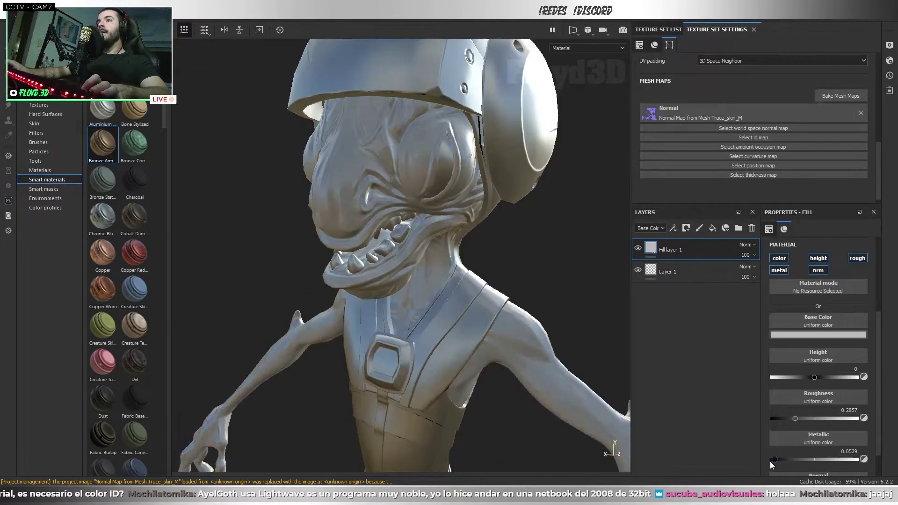
Set the fill to metallic 0 and roughness 0.2328, then delete Truce_M's extra fill layer.
{"action": "left_click_drag", "start_coordinate": [770, 461], "coordinate": [737, 464]}
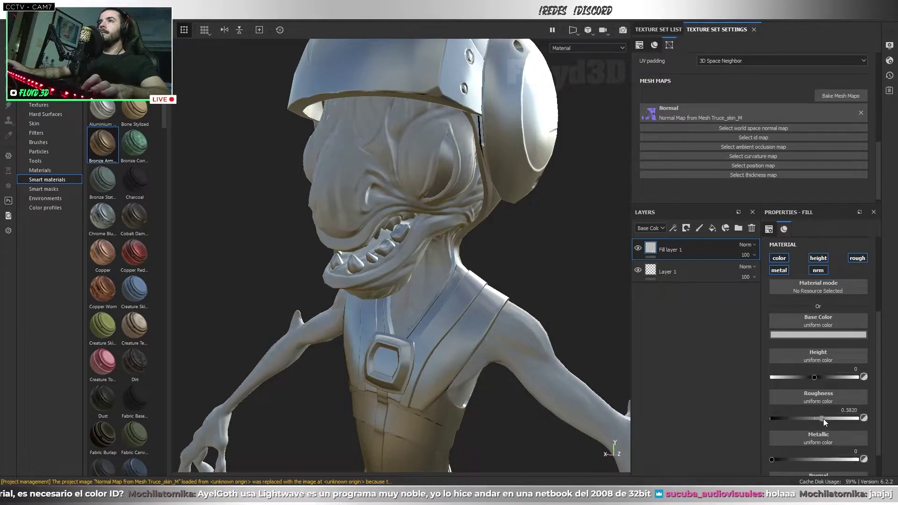
{"action": "left_click_drag", "start_coordinate": [795, 419], "coordinate": [790, 418]}
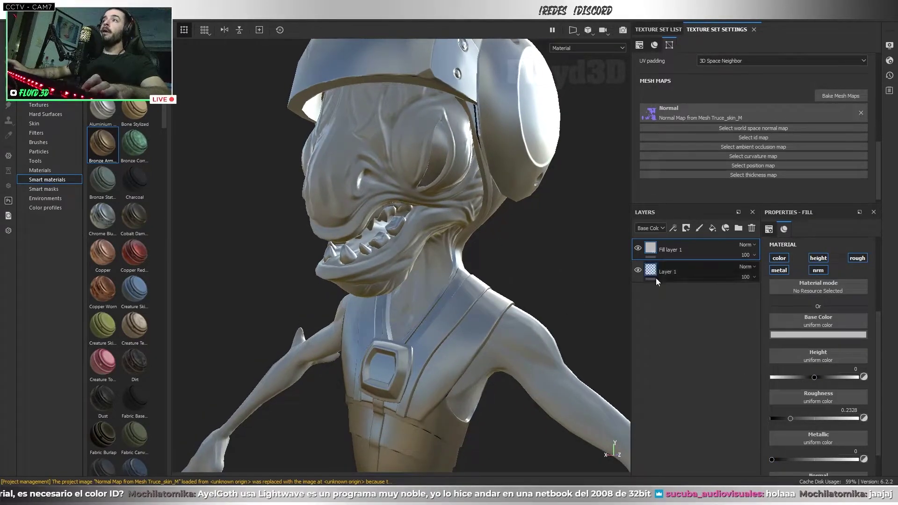
{"action": "left_click", "coordinate": [661, 29]}
{"action": "left_click", "coordinate": [657, 55]}
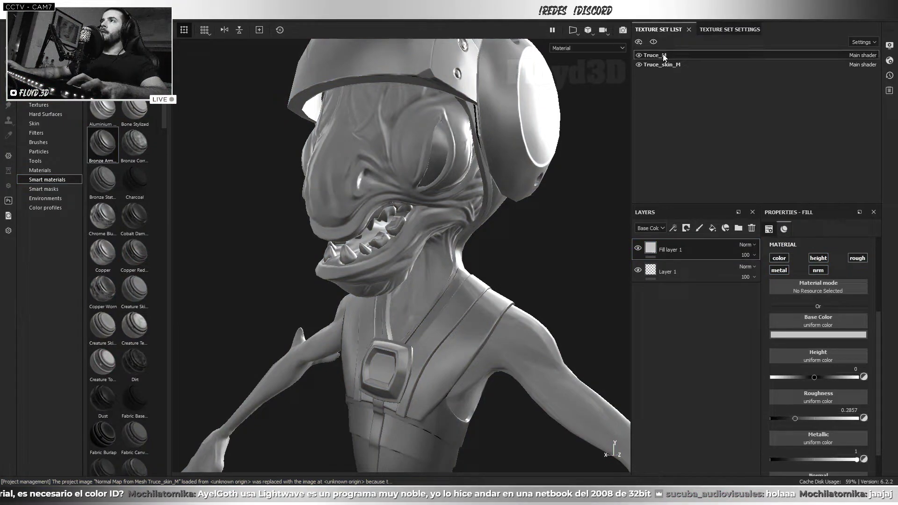
{"action": "key", "text": "Delete"}
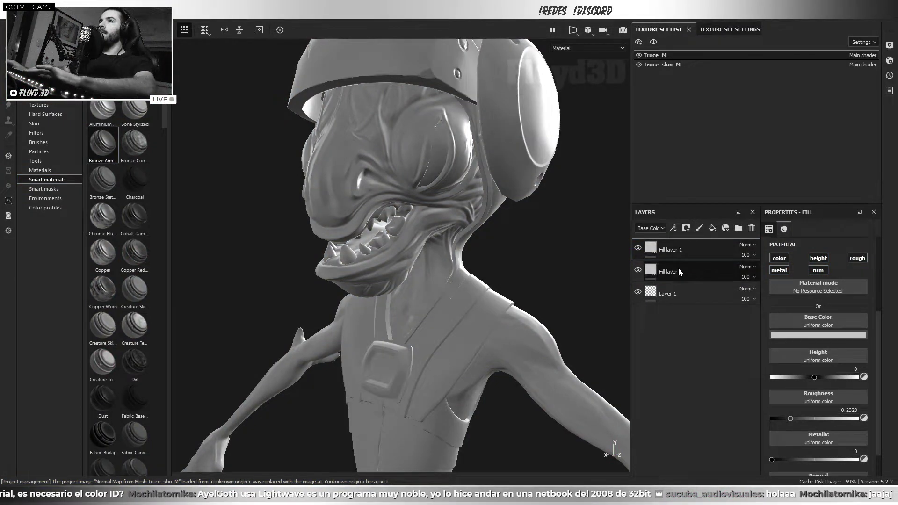
{"action": "left_click", "coordinate": [678, 268]}
{"action": "mouse_move", "coordinate": [513, 233]}
{"action": "left_mouse_down", "text": "alt"}
{"action": "mouse_move", "coordinate": [491, 263]}
{"action": "mouse_move", "coordinate": [462, 253]}
{"action": "mouse_move", "coordinate": [457, 301]}
{"action": "left_mouse_up", "text": "alt"}
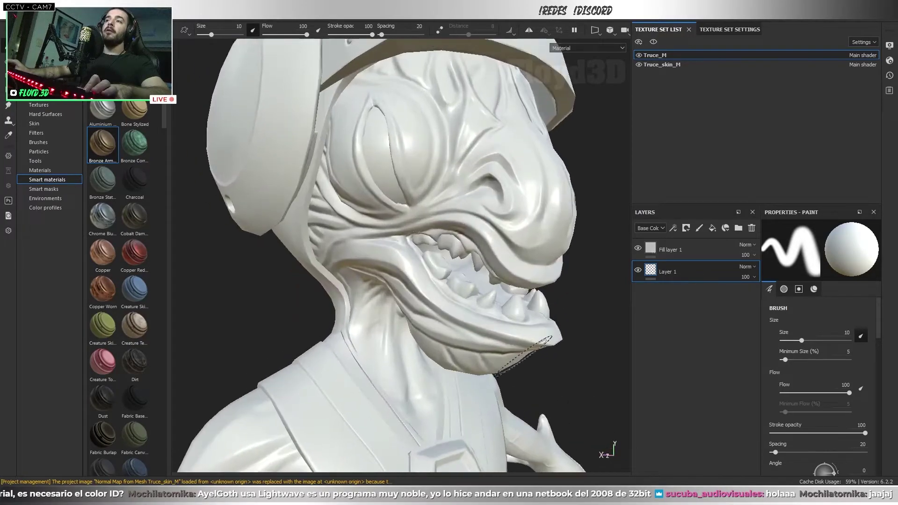
Show the baked Normal map and toggle Truce_skin_M visibility to inspect head and torso.
{"action": "scroll", "coordinate": [457, 300], "scroll_direction": "up", "scroll_amount": 3}
{"action": "left_click", "coordinate": [639, 65]}
{"action": "key", "text": "b"}
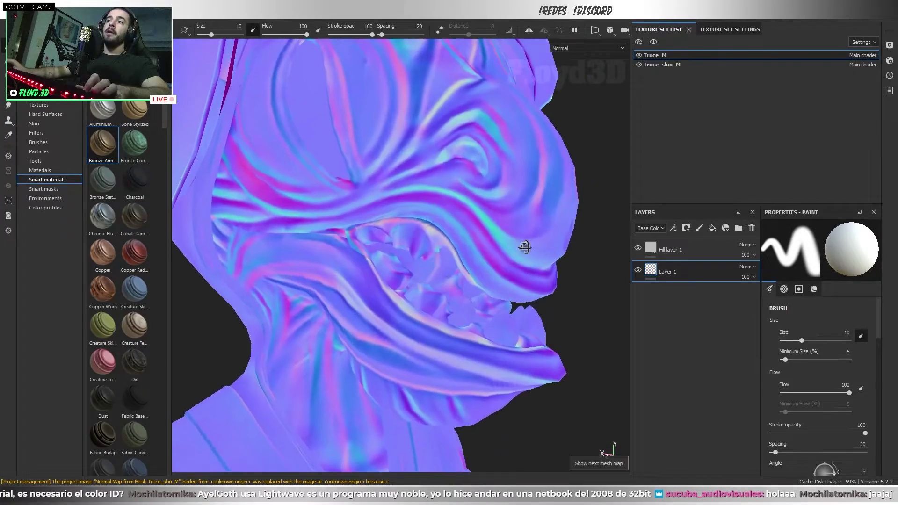
{"action": "left_click", "coordinate": [639, 65]}
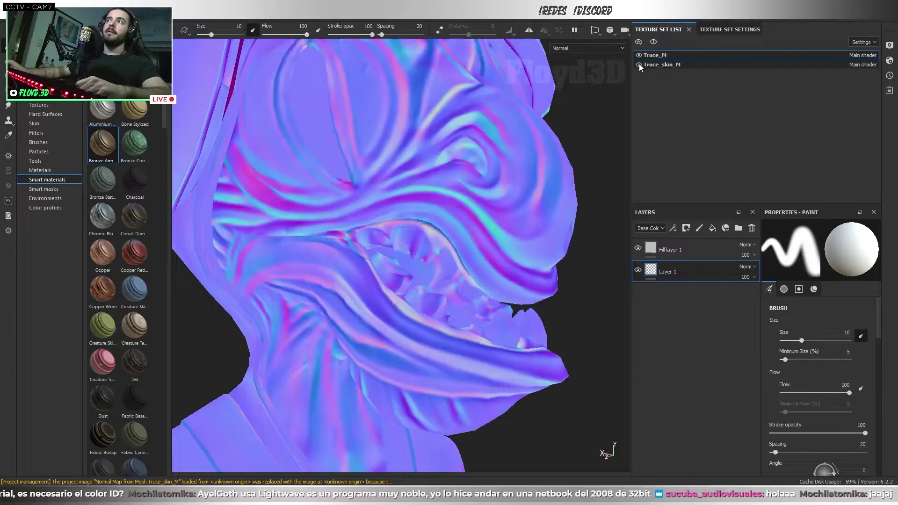
{"action": "left_click", "coordinate": [639, 64]}
{"action": "scroll", "coordinate": [397, 201], "scroll_direction": "down", "scroll_amount": 5}
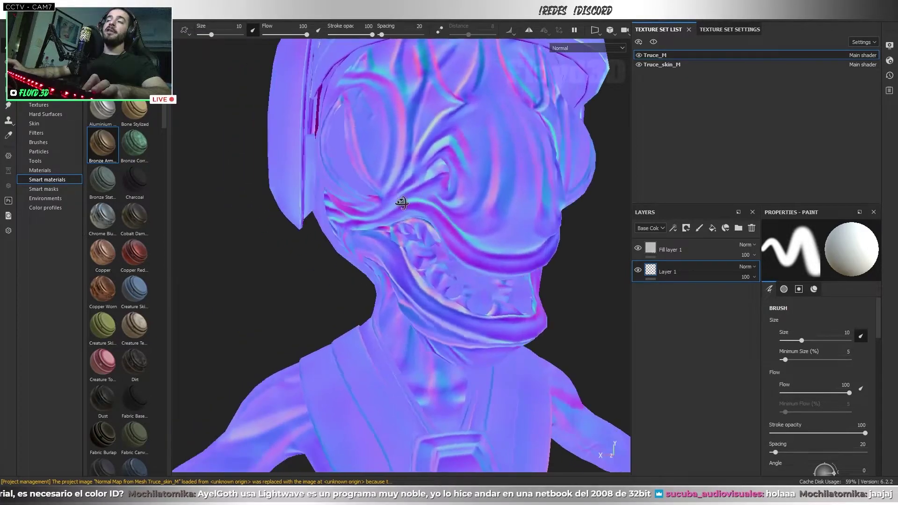
{"action": "mouse_move", "coordinate": [337, 197]}
{"action": "left_mouse_down", "text": "alt"}
{"action": "mouse_move", "coordinate": [369, 246]}
{"action": "mouse_move", "coordinate": [427, 267]}
{"action": "left_mouse_up", "text": "alt"}
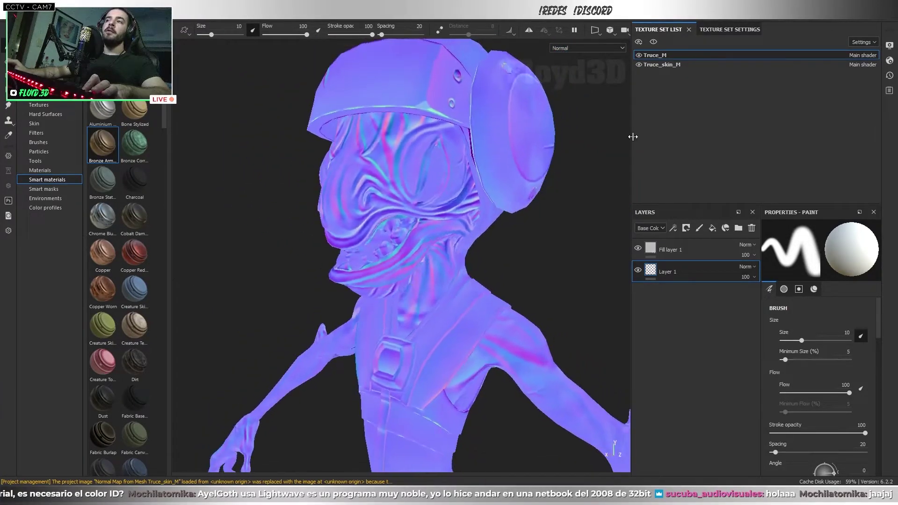
{"action": "left_click", "coordinate": [639, 64]}
Orbit across the torso, shoulder and front of the head, then return to material view.
{"action": "scroll", "coordinate": [448, 300], "scroll_direction": "up", "scroll_amount": 2}
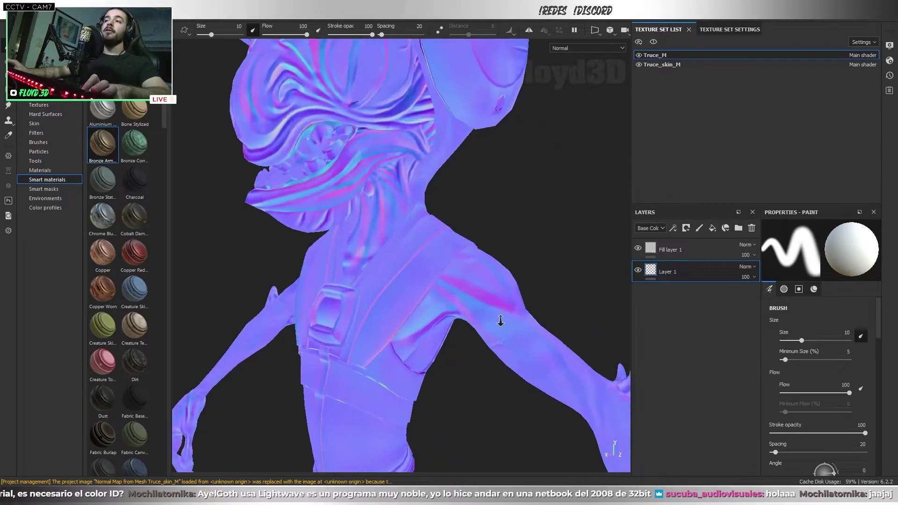
{"action": "scroll", "coordinate": [445, 290], "scroll_direction": "up", "scroll_amount": 2}
{"action": "scroll", "coordinate": [440, 236], "scroll_direction": "up", "scroll_amount": 2}
{"action": "scroll", "coordinate": [439, 236], "scroll_direction": "up", "scroll_amount": 2}
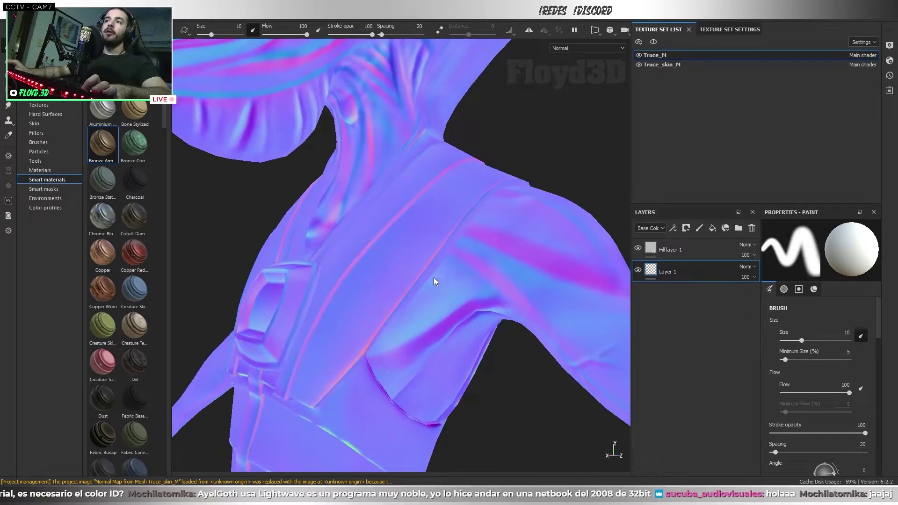
{"action": "scroll", "coordinate": [434, 277], "scroll_direction": "up", "scroll_amount": 1}
{"action": "scroll", "coordinate": [453, 258], "scroll_direction": "up", "scroll_amount": 1}
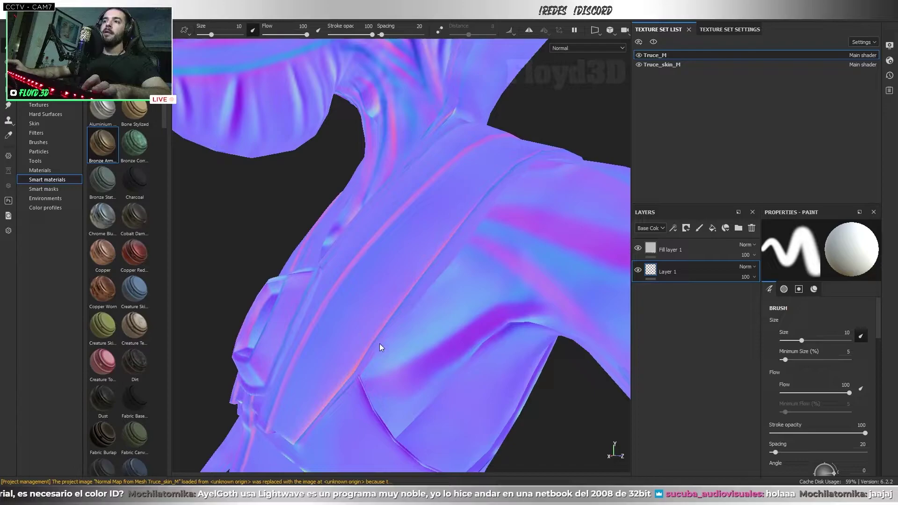
{"action": "mouse_move", "coordinate": [380, 347]}
{"action": "left_mouse_down", "text": "alt"}
{"action": "mouse_move", "coordinate": [427, 415]}
{"action": "mouse_move", "coordinate": [477, 355]}
{"action": "mouse_move", "coordinate": [433, 345]}
{"action": "mouse_move", "coordinate": [474, 316]}
{"action": "mouse_move", "coordinate": [541, 323]}
{"action": "left_mouse_up", "text": "alt"}
{"action": "mouse_move", "coordinate": [458, 309]}
{"action": "left_mouse_down", "text": "alt"}
{"action": "mouse_move", "coordinate": [332, 305]}
{"action": "mouse_move", "coordinate": [426, 325]}
{"action": "mouse_move", "coordinate": [381, 282]}
{"action": "mouse_move", "coordinate": [363, 300]}
{"action": "mouse_move", "coordinate": [436, 277]}
{"action": "mouse_move", "coordinate": [465, 243]}
{"action": "mouse_move", "coordinate": [411, 282]}
{"action": "mouse_move", "coordinate": [480, 272]}
{"action": "mouse_move", "coordinate": [459, 262]}
{"action": "mouse_move", "coordinate": [421, 281]}
{"action": "mouse_move", "coordinate": [440, 262]}
{"action": "mouse_move", "coordinate": [429, 247]}
{"action": "mouse_move", "coordinate": [433, 303]}
{"action": "left_mouse_up", "text": "alt"}
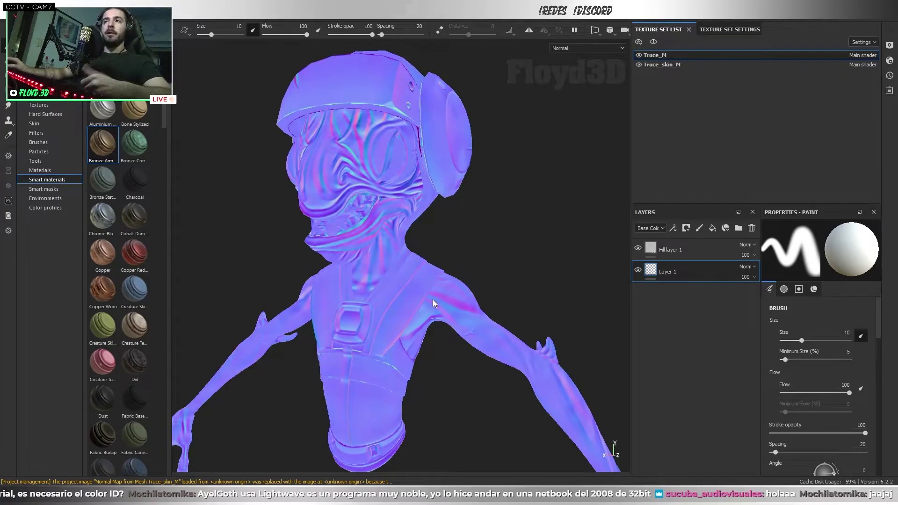
{"action": "key", "text": "m"}
{"action": "left_click_drag", "start_coordinate": [541, 213], "coordinate": [495, 253], "text": "alt"}
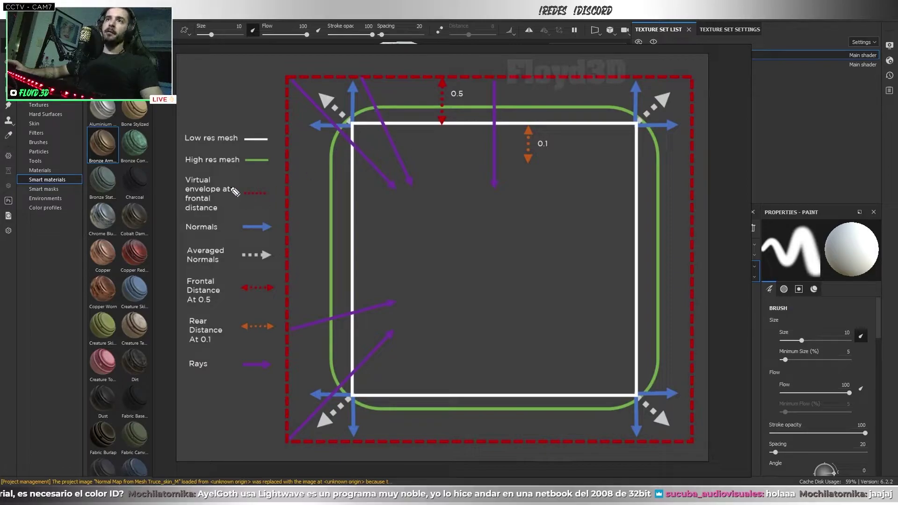
Circle Virtual envelope and Rays in yellow, and draw rays from the envelope across 0.5 and 0.1.
{"action": "mouse_move", "coordinate": [256, 185]}
{"action": "left_mouse_down"}
{"action": "mouse_move", "coordinate": [245, 189]}
{"action": "mouse_move", "coordinate": [257, 183]}
{"action": "left_mouse_up"}
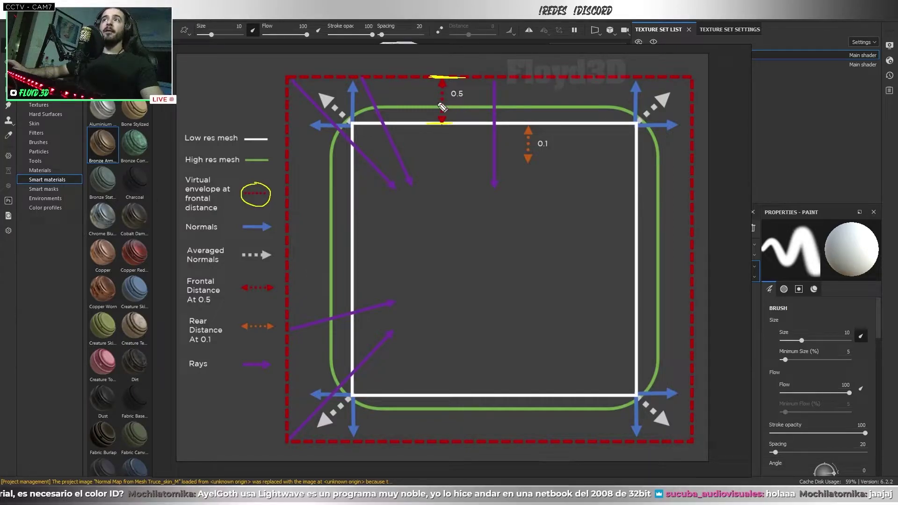
{"action": "left_click_drag", "start_coordinate": [431, 77], "coordinate": [431, 124]}
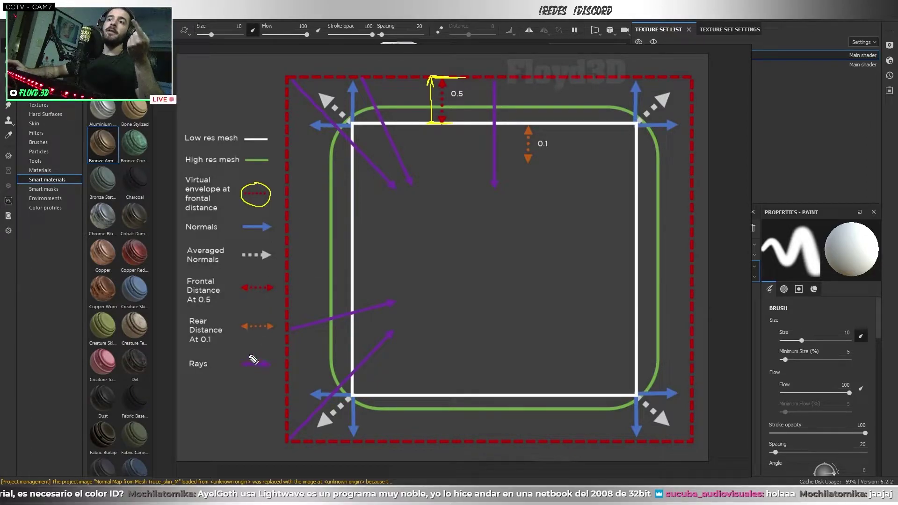
{"action": "left_click_drag", "start_coordinate": [255, 354], "coordinate": [256, 355]}
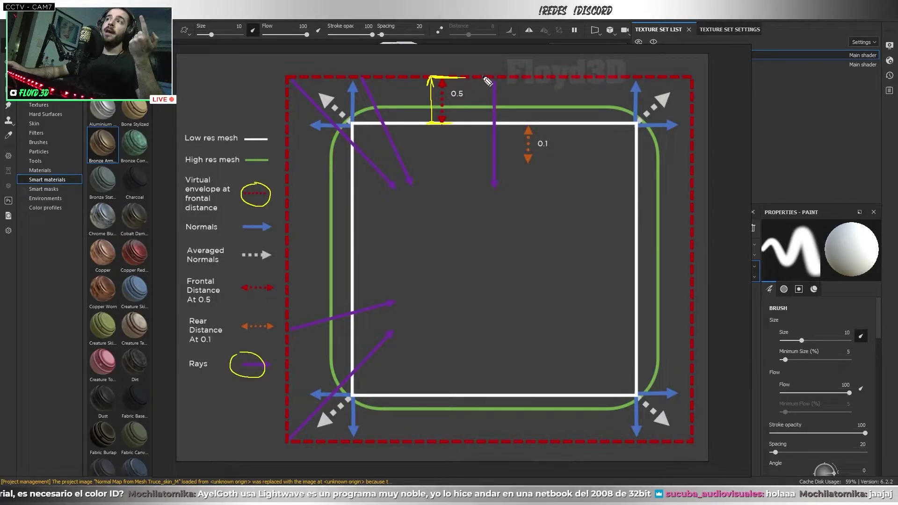
{"action": "left_click_drag", "start_coordinate": [484, 77], "coordinate": [485, 151]}
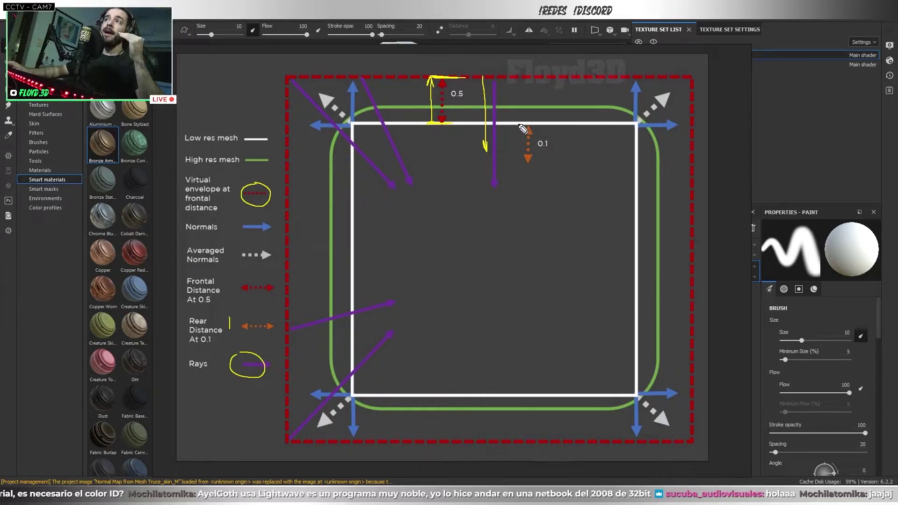
{"action": "mouse_move", "coordinate": [520, 126]}
{"action": "left_mouse_down"}
{"action": "mouse_move", "coordinate": [515, 155]}
{"action": "mouse_move", "coordinate": [545, 161]}
{"action": "left_mouse_up"}
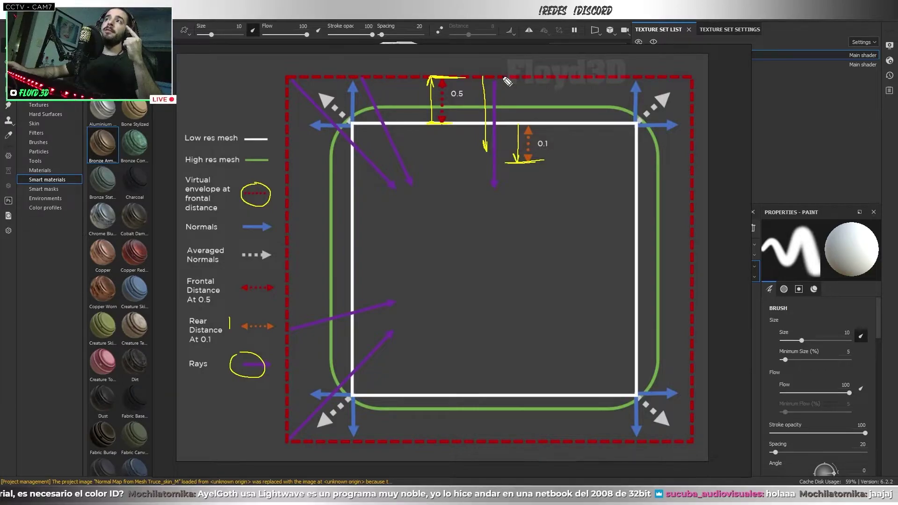
{"action": "left_click_drag", "start_coordinate": [502, 78], "coordinate": [504, 162]}
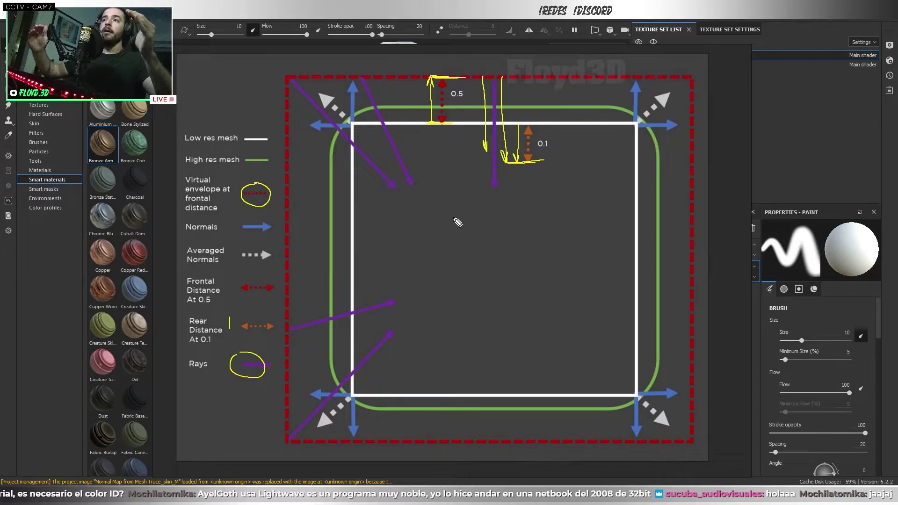
{"action": "mouse_move", "coordinate": [418, 78]}
{"action": "left_mouse_down"}
{"action": "mouse_move", "coordinate": [418, 171]}
{"action": "mouse_move", "coordinate": [421, 162]}
{"action": "left_mouse_up"}
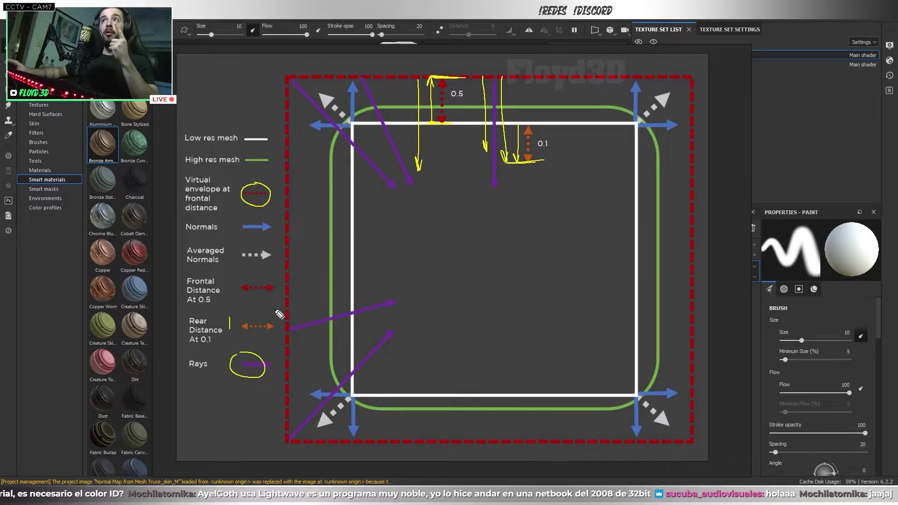
Clear the ink, mark Normals, Averaged Normals and the square's bottom corners, then slide the diagram left.
{"action": "key", "text": "Escape"}
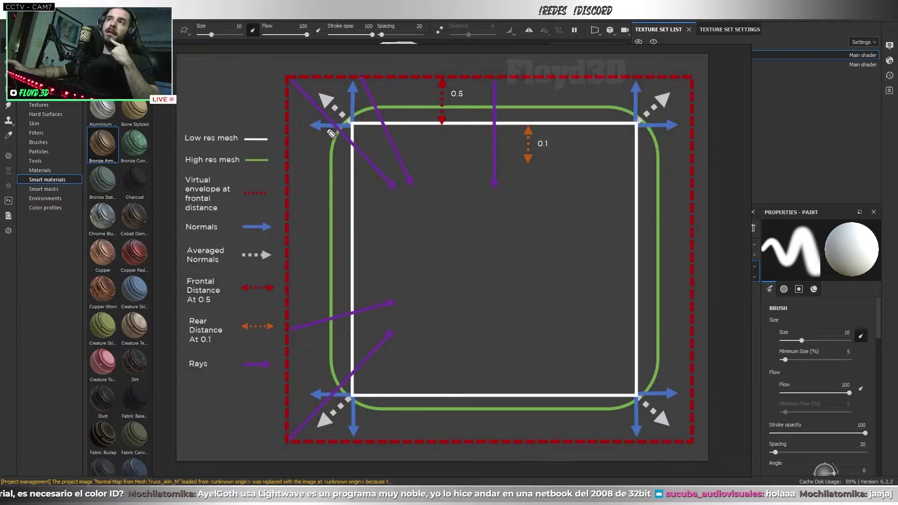
{"action": "left_click_drag", "start_coordinate": [240, 230], "coordinate": [261, 231]}
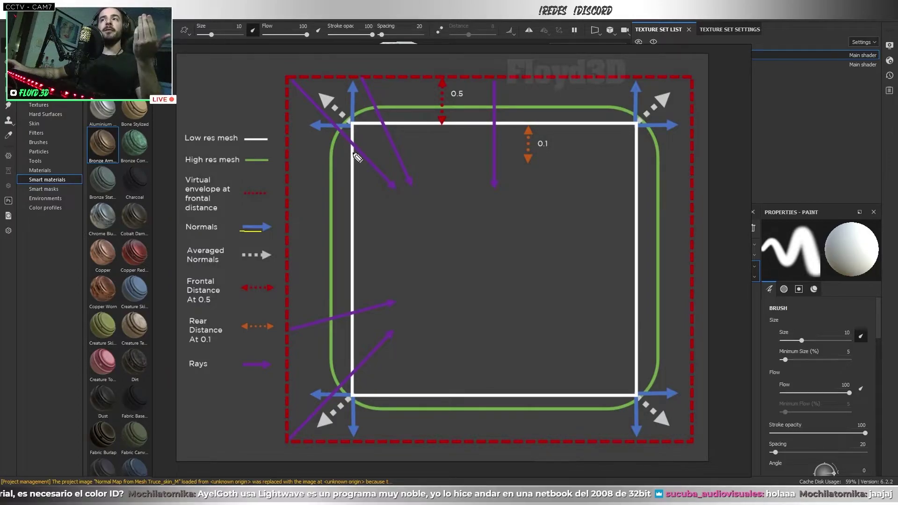
{"action": "left_click_drag", "start_coordinate": [225, 269], "coordinate": [221, 252]}
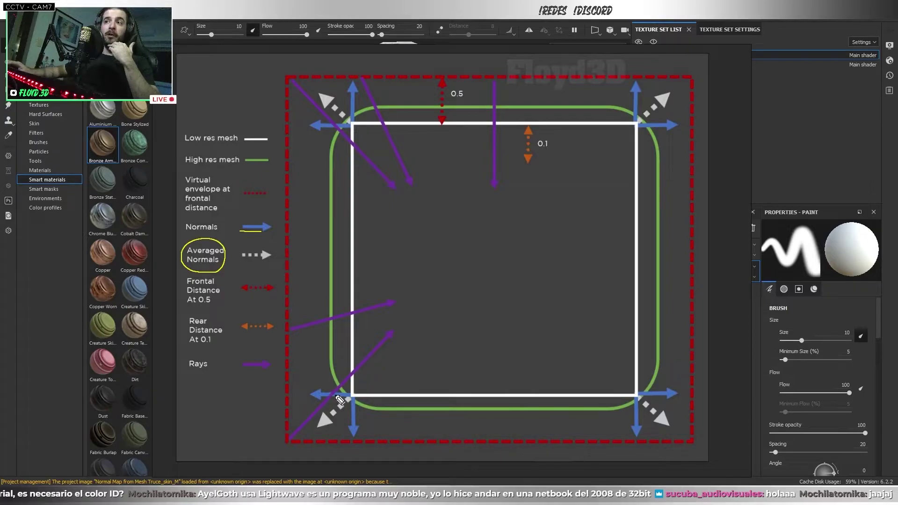
{"action": "left_click_drag", "start_coordinate": [341, 406], "coordinate": [352, 411]}
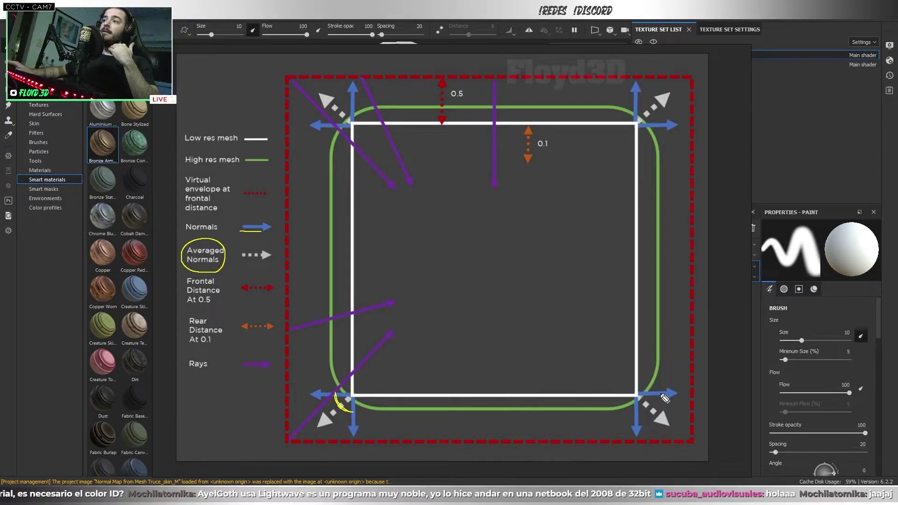
{"action": "left_click_drag", "start_coordinate": [661, 397], "coordinate": [637, 422]}
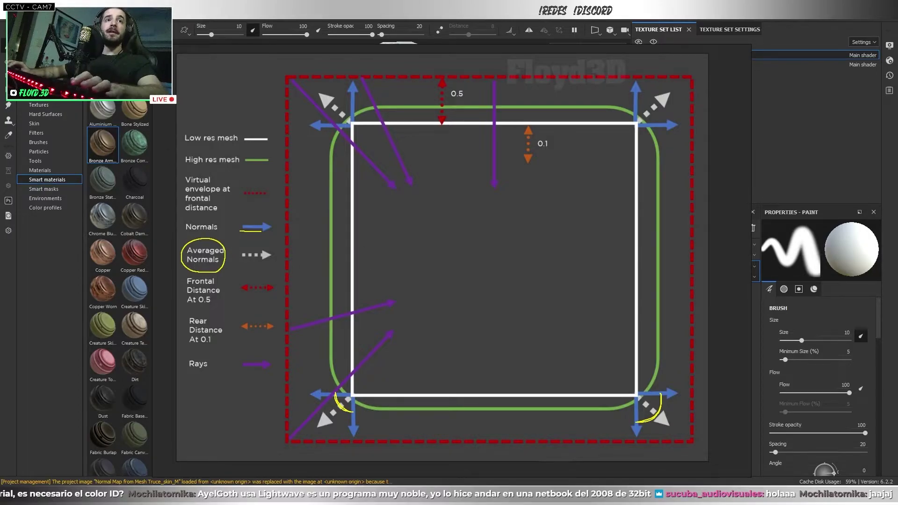
{"action": "left_click_drag", "start_coordinate": [322, 81], "coordinate": [0, 93]}
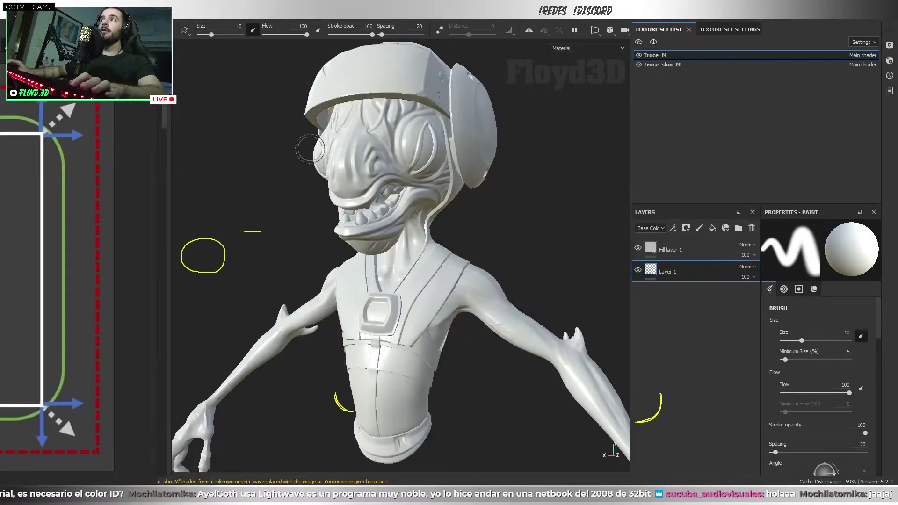
Uncheck Average Normals in the Bake Mesh Maps cage and distance settings, then switch to Maya.
{"action": "left_click", "coordinate": [720, 29]}
{"action": "left_click", "coordinate": [840, 96]}
{"action": "scroll", "coordinate": [420, 224], "scroll_direction": "down", "scroll_amount": 5}
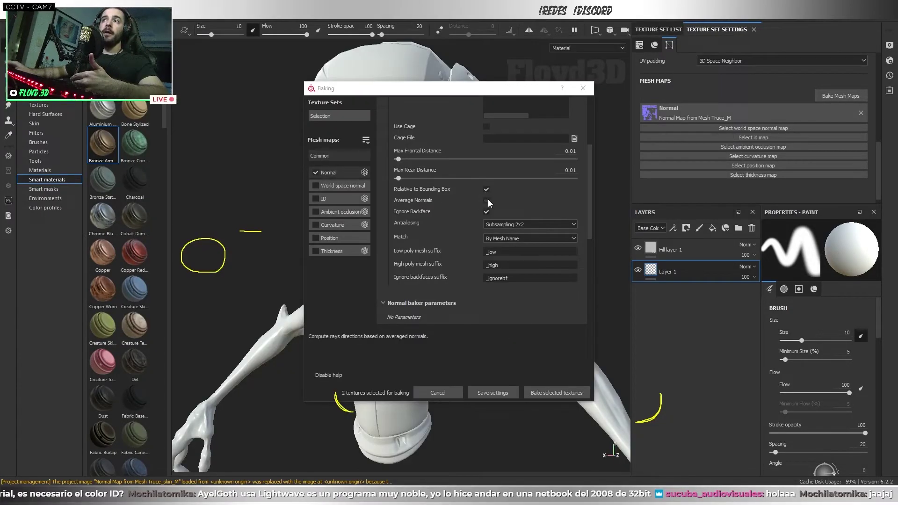
{"action": "left_click", "coordinate": [487, 201]}
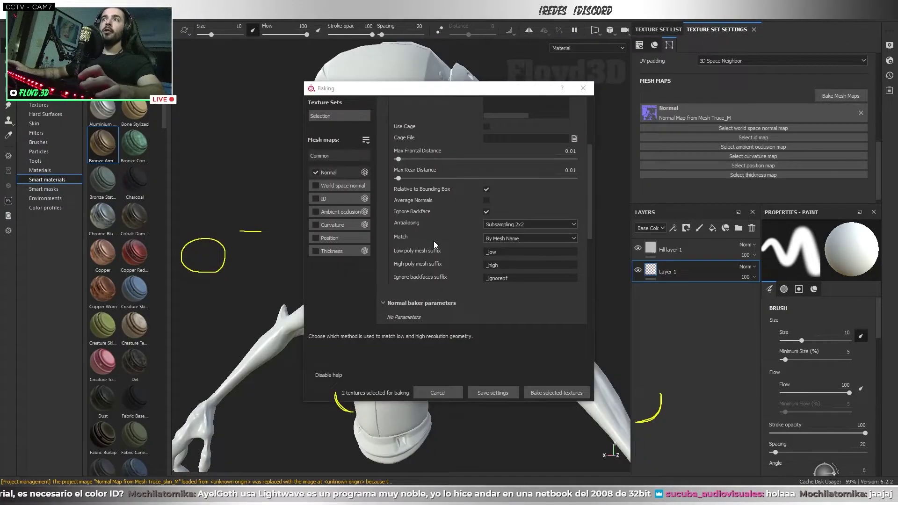
{"action": "key", "text": "alt+Tab"}
{"action": "left_click", "coordinate": [244, 262]}
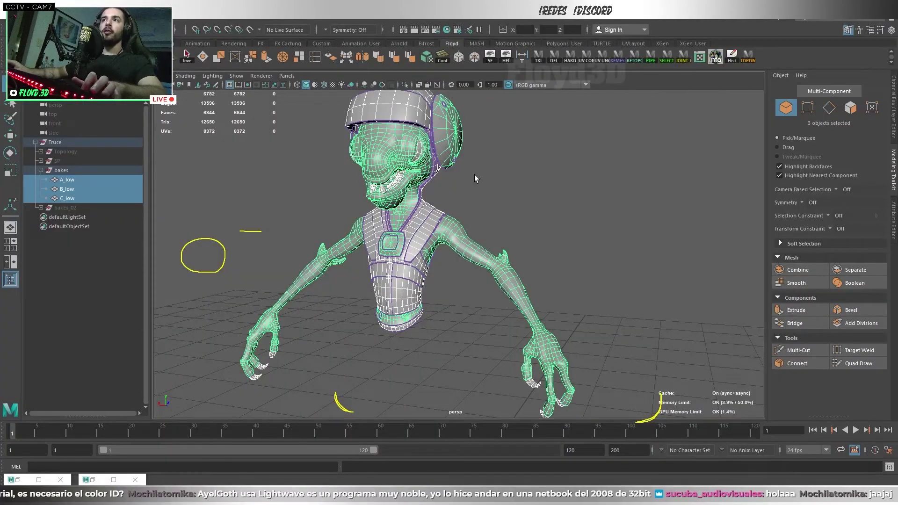
Deselect the A_low, B_low and C_low meshes, inspect the chest, then return to Substance Painter.
{"action": "scroll", "coordinate": [274, 282], "scroll_direction": "up", "scroll_amount": 5}
{"action": "left_click", "coordinate": [465, 231]}
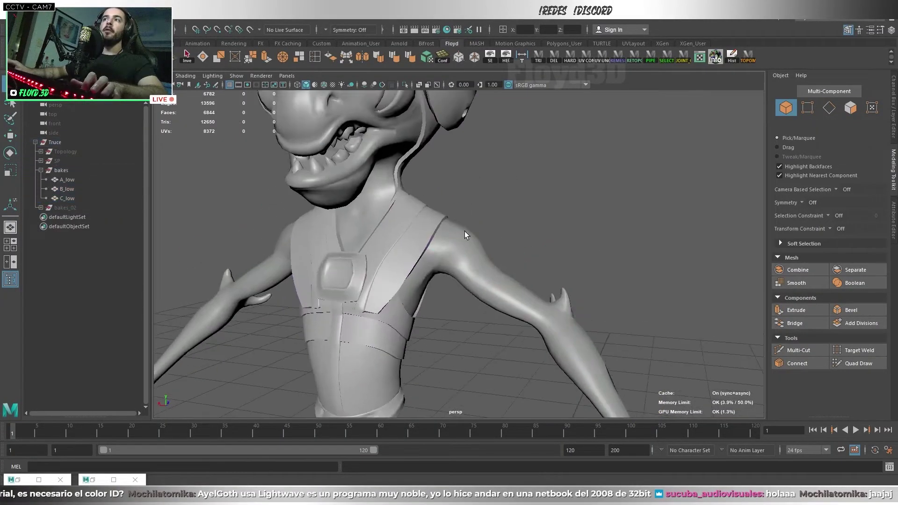
{"action": "scroll", "coordinate": [465, 231], "scroll_direction": "up", "scroll_amount": 3}
{"action": "left_click", "coordinate": [453, 231]}
{"action": "left_click", "coordinate": [530, 234]}
{"action": "scroll", "coordinate": [444, 241], "scroll_direction": "down", "scroll_amount": 5}
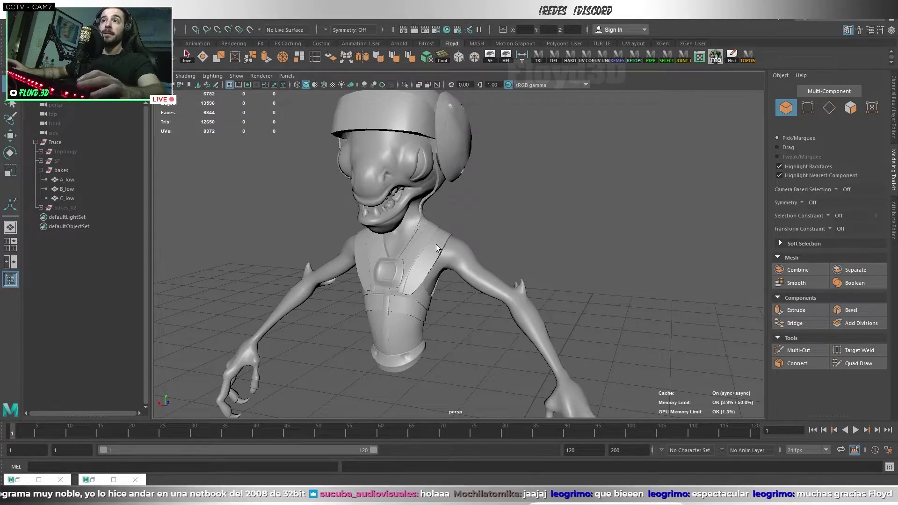
{"action": "key", "text": "alt+Tab"}
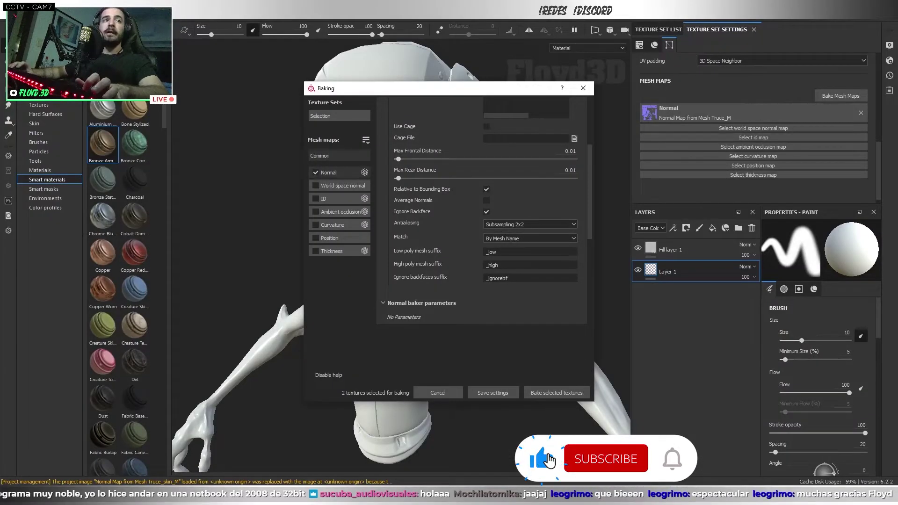
Bring up the diagram, mark the envelope lines, and circle the 0.5 and 0.1 distance labels with arrows.
{"action": "key", "text": "alt+Tab"}
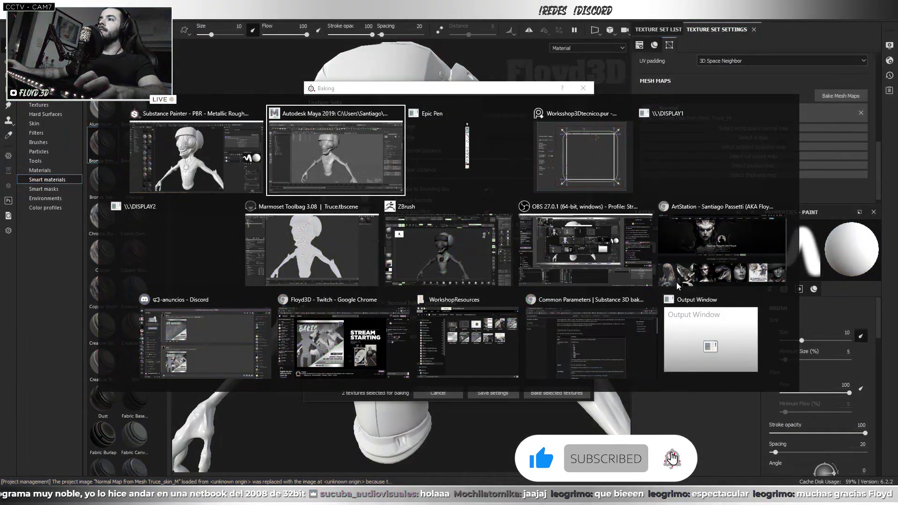
{"action": "left_click", "coordinate": [582, 155]}
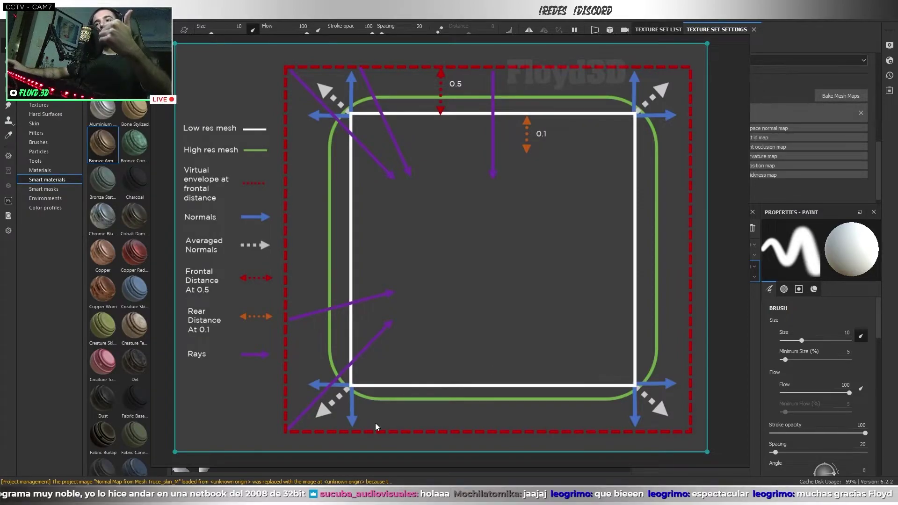
{"action": "mouse_move", "coordinate": [435, 431]}
{"action": "left_mouse_down"}
{"action": "mouse_move", "coordinate": [484, 430]}
{"action": "mouse_move", "coordinate": [459, 352]}
{"action": "mouse_move", "coordinate": [464, 362]}
{"action": "mouse_move", "coordinate": [484, 346]}
{"action": "left_mouse_up"}
{"action": "mouse_move", "coordinate": [240, 302]}
{"action": "left_mouse_down"}
{"action": "mouse_move", "coordinate": [226, 312]}
{"action": "mouse_move", "coordinate": [237, 302]}
{"action": "left_mouse_up"}
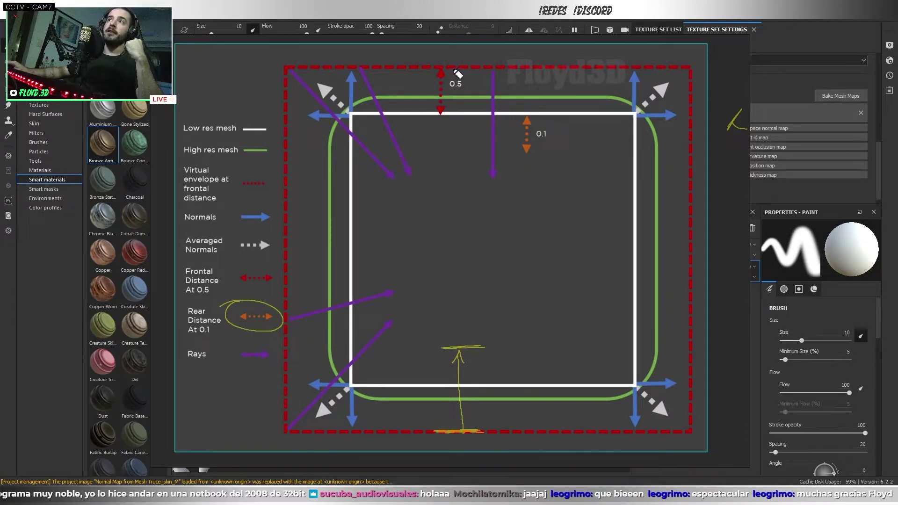
{"action": "left_click_drag", "start_coordinate": [458, 74], "coordinate": [446, 71]}
{"action": "mouse_move", "coordinate": [531, 126]}
{"action": "left_mouse_down"}
{"action": "mouse_move", "coordinate": [525, 121]}
{"action": "mouse_move", "coordinate": [509, 141]}
{"action": "left_mouse_up"}
{"action": "mouse_move", "coordinate": [478, 106]}
{"action": "left_mouse_down"}
{"action": "mouse_move", "coordinate": [479, 71]}
{"action": "mouse_move", "coordinate": [484, 80]}
{"action": "left_mouse_up"}
{"action": "left_click_drag", "start_coordinate": [473, 68], "coordinate": [509, 65]}
{"action": "left_click_drag", "start_coordinate": [509, 151], "coordinate": [475, 150]}
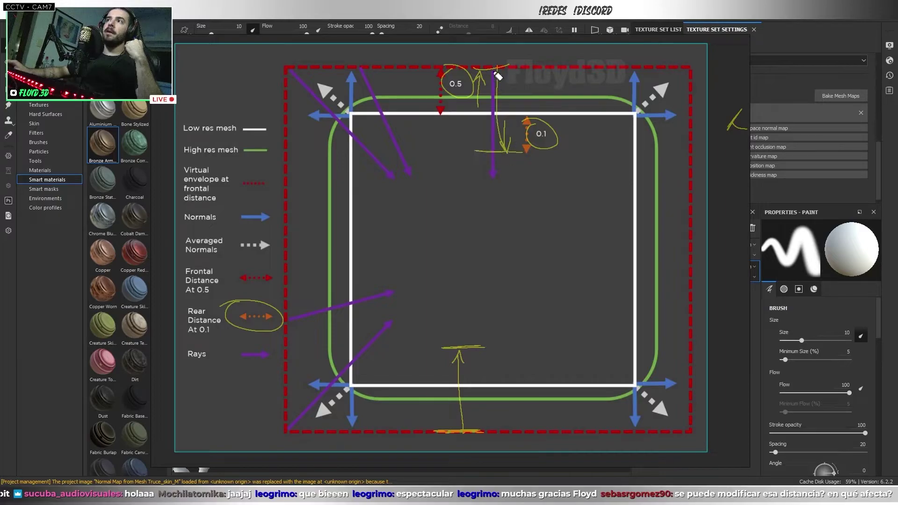
{"action": "left_click_drag", "start_coordinate": [474, 67], "coordinate": [506, 67]}
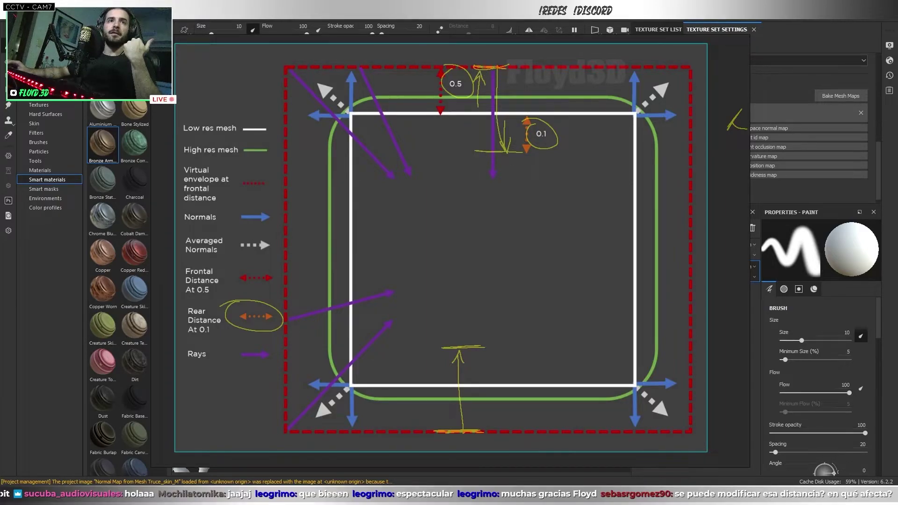
Sketch yellow rays toward the square's right edge plus vertical and horizontal rays across it.
{"action": "mouse_move", "coordinate": [696, 226]}
{"action": "left_mouse_down"}
{"action": "mouse_move", "coordinate": [619, 226]}
{"action": "mouse_move", "coordinate": [595, 237]}
{"action": "left_mouse_up"}
{"action": "mouse_move", "coordinate": [667, 218]}
{"action": "left_mouse_down"}
{"action": "mouse_move", "coordinate": [641, 230]}
{"action": "mouse_move", "coordinate": [668, 228]}
{"action": "left_mouse_up"}
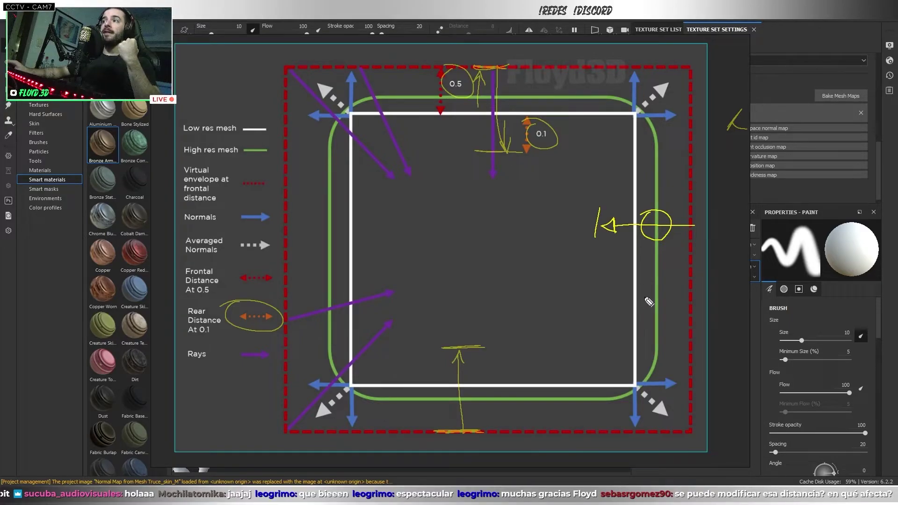
{"action": "mouse_move", "coordinate": [645, 291]}
{"action": "left_mouse_down"}
{"action": "mouse_move", "coordinate": [646, 307]}
{"action": "mouse_move", "coordinate": [645, 297]}
{"action": "mouse_move", "coordinate": [612, 315]}
{"action": "mouse_move", "coordinate": [610, 330]}
{"action": "left_mouse_up"}
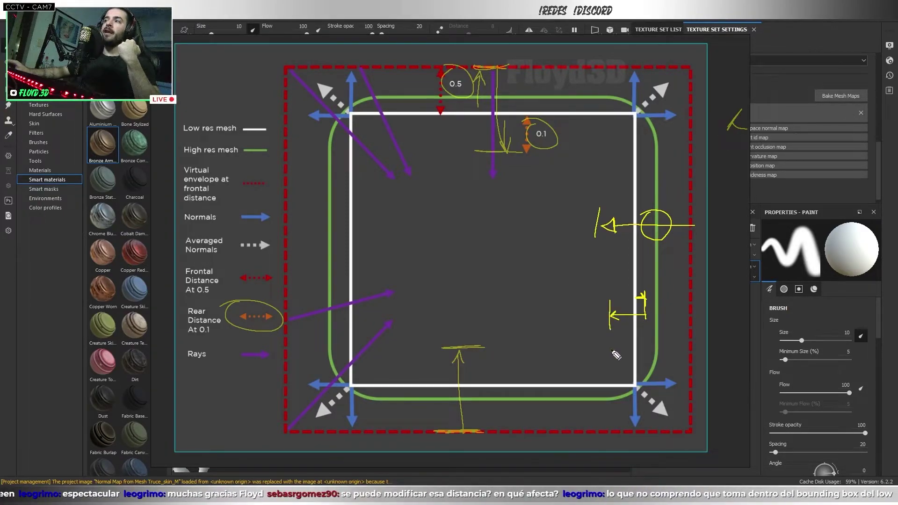
{"action": "left_click_drag", "start_coordinate": [656, 291], "coordinate": [648, 293]}
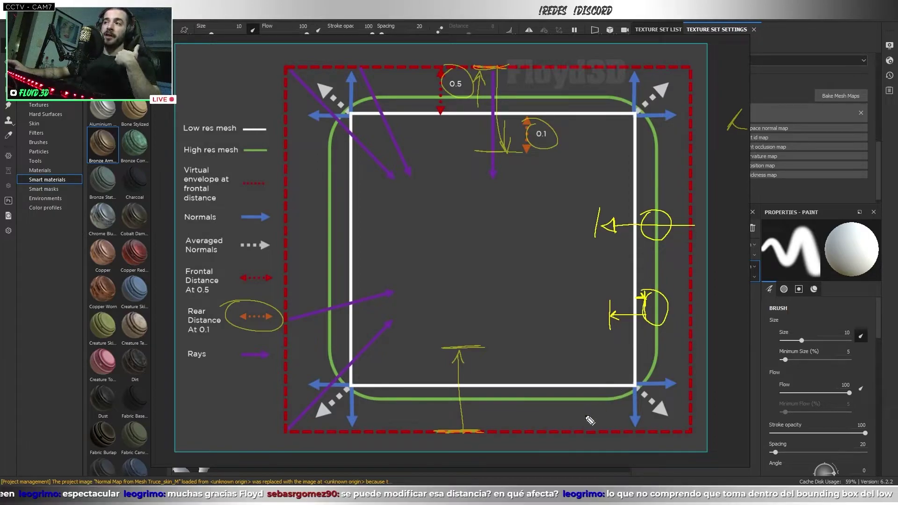
{"action": "mouse_move", "coordinate": [578, 430]}
{"action": "left_mouse_down"}
{"action": "mouse_move", "coordinate": [570, 206]}
{"action": "mouse_move", "coordinate": [580, 209]}
{"action": "left_mouse_up"}
{"action": "left_click_drag", "start_coordinate": [389, 186], "coordinate": [683, 188]}
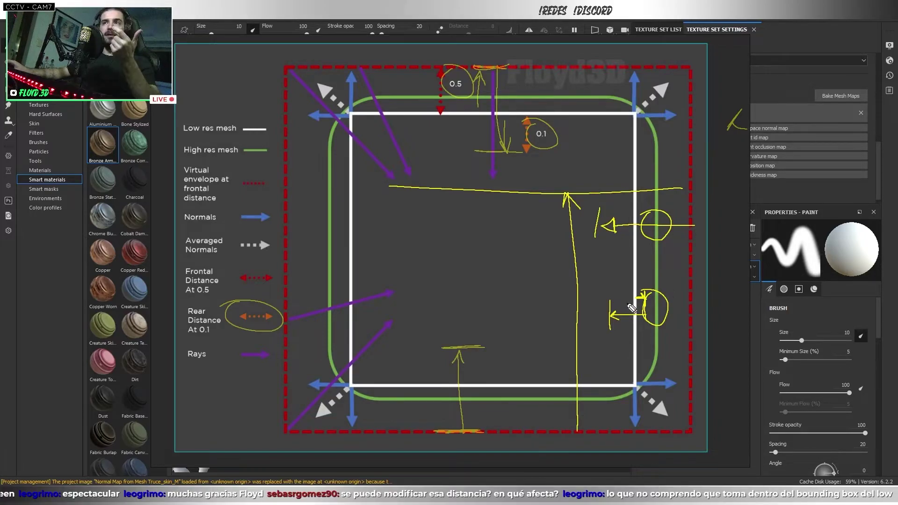
Erase the pen marks, close the diagram, and tick Average Normals in the bake settings.
{"action": "key", "text": "Escape"}
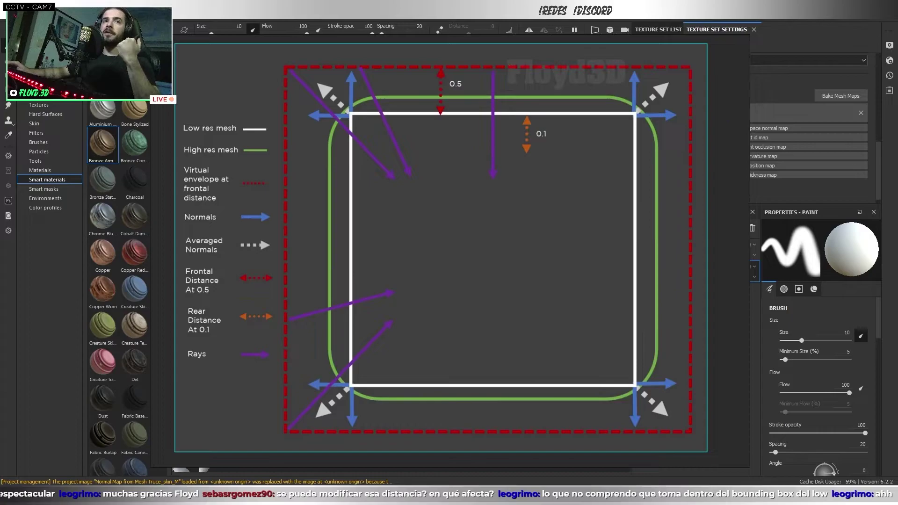
{"action": "key", "text": "Escape"}
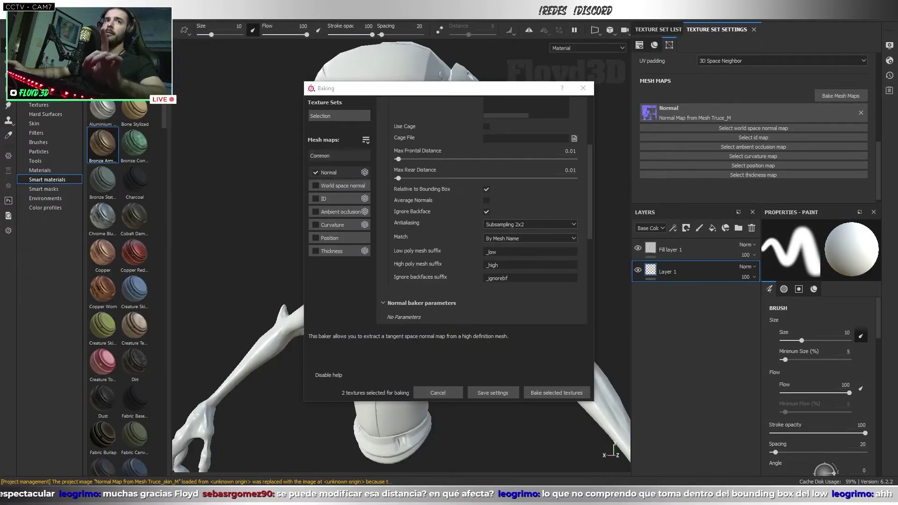
{"action": "scroll", "coordinate": [503, 201], "scroll_direction": "up", "scroll_amount": 1}
{"action": "scroll", "coordinate": [557, 184], "scroll_direction": "up", "scroll_amount": 2}
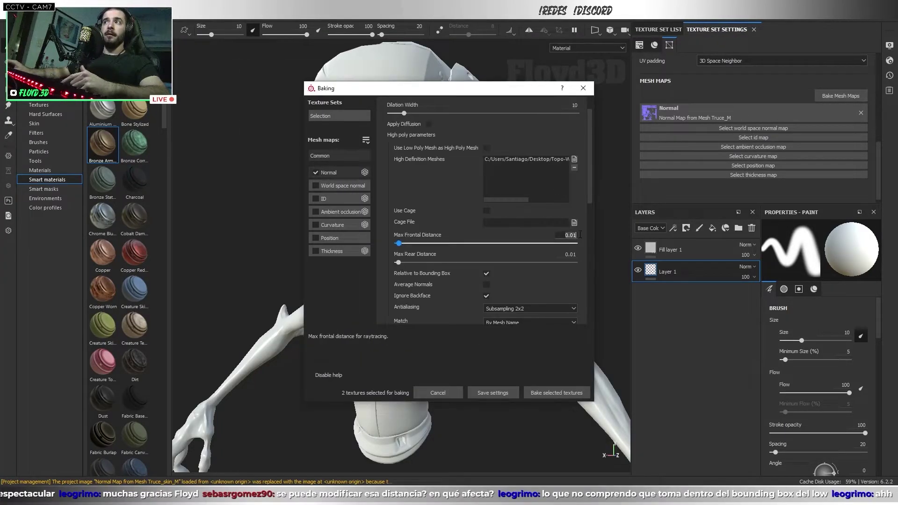
{"action": "left_click", "coordinate": [564, 255]}
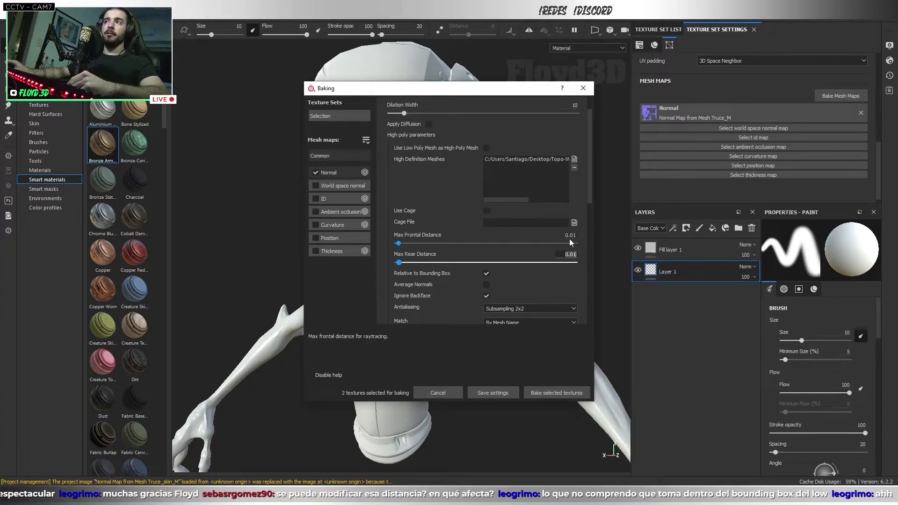
{"action": "left_click", "coordinate": [486, 284]}
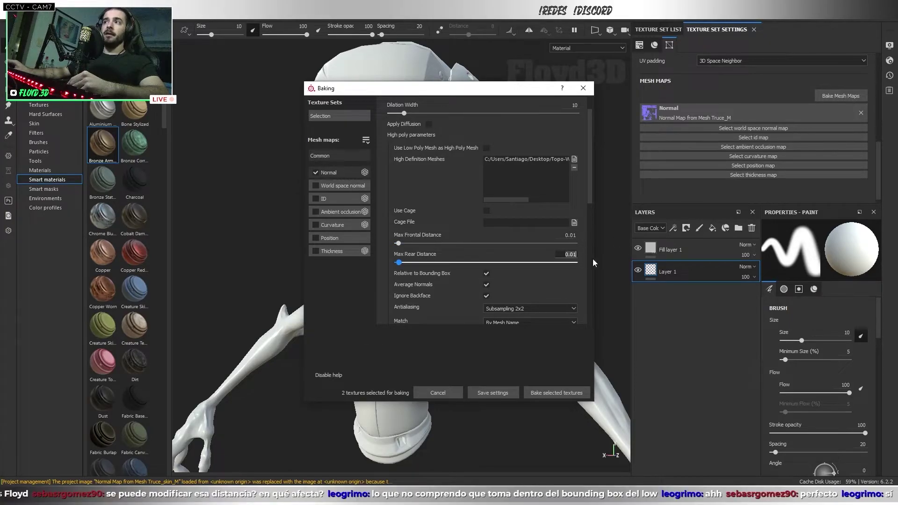
{"action": "left_click", "coordinate": [552, 278]}
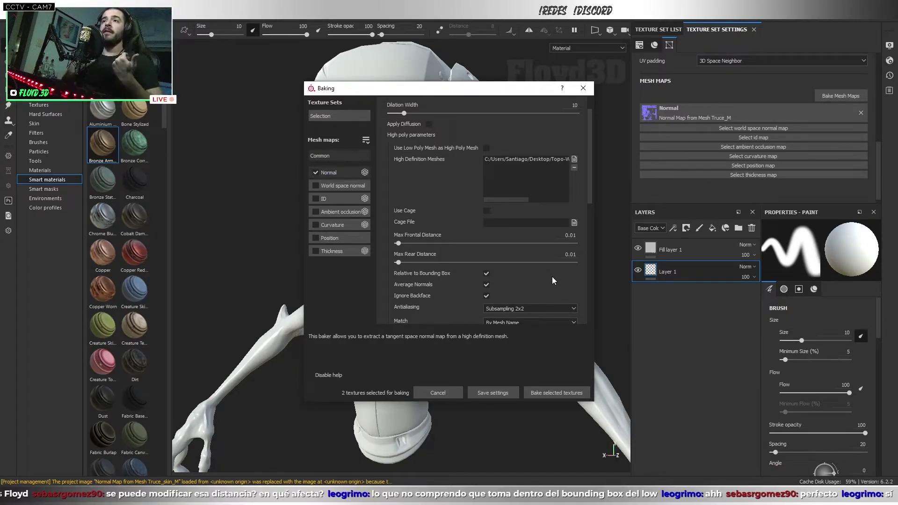
Close the baking settings and zoom and orbit around the character.
{"action": "left_click", "coordinate": [583, 88]}
{"action": "mouse_move", "coordinate": [575, 262]}
{"action": "right_mouse_down", "text": "alt"}
{"action": "mouse_move", "coordinate": [590, 277]}
{"action": "mouse_move", "coordinate": [505, 240]}
{"action": "right_mouse_up", "text": "alt"}
{"action": "left_click_drag", "start_coordinate": [505, 241], "coordinate": [537, 252], "text": "alt"}
Display the baked Normal map on the character and adjust the view.
{"action": "key", "text": "b"}
{"action": "middle_click_drag", "start_coordinate": [548, 237], "coordinate": [532, 239], "text": "alt"}
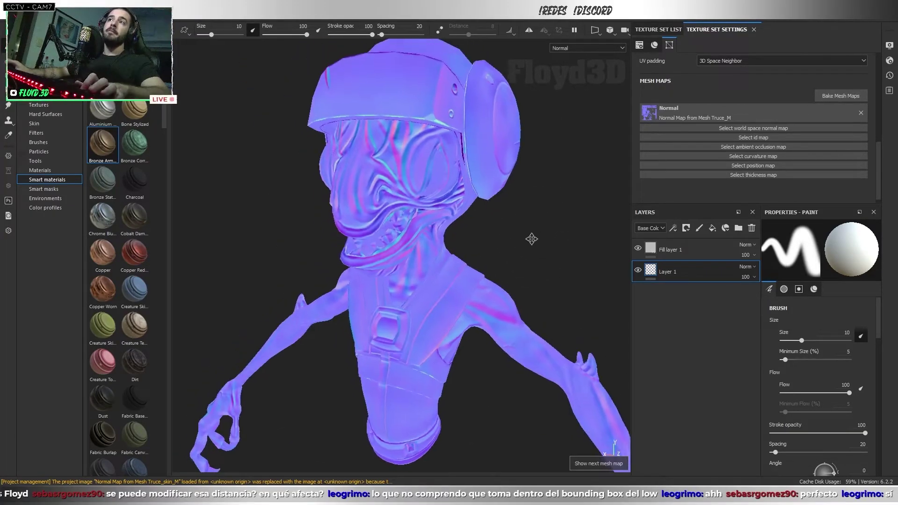
{"action": "left_click_drag", "start_coordinate": [532, 239], "coordinate": [533, 254], "text": "alt"}
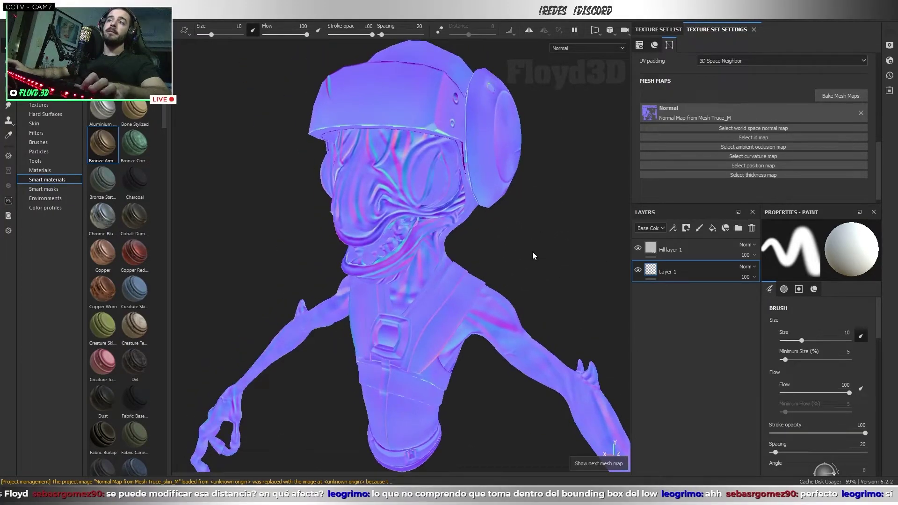
Open Bake Mesh Maps, reposition the window, and review the ID and Curvature bakers.
{"action": "left_click", "coordinate": [840, 96]}
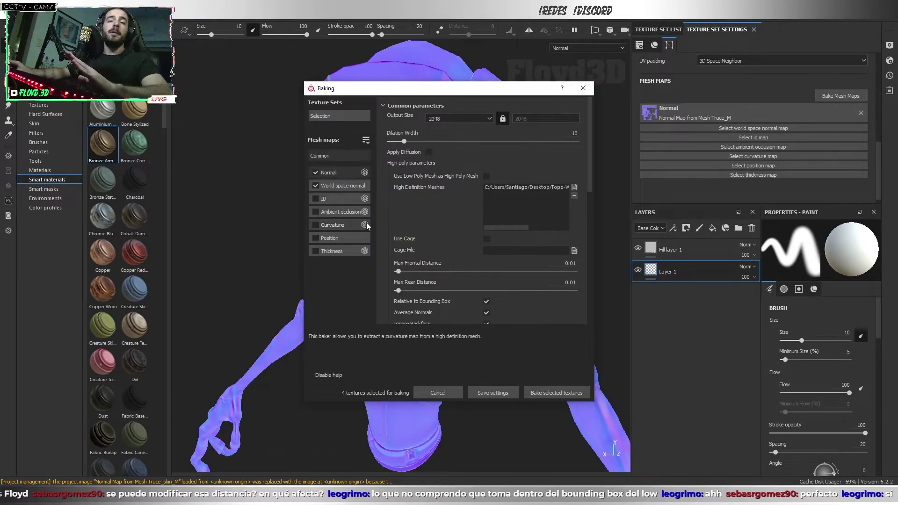
{"action": "left_click_drag", "start_coordinate": [476, 94], "coordinate": [722, 110]}
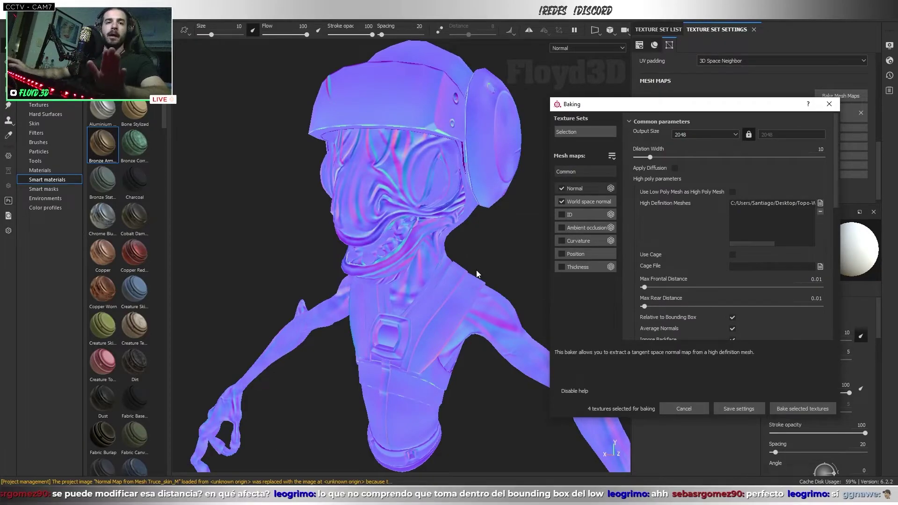
{"action": "left_click", "coordinate": [561, 214]}
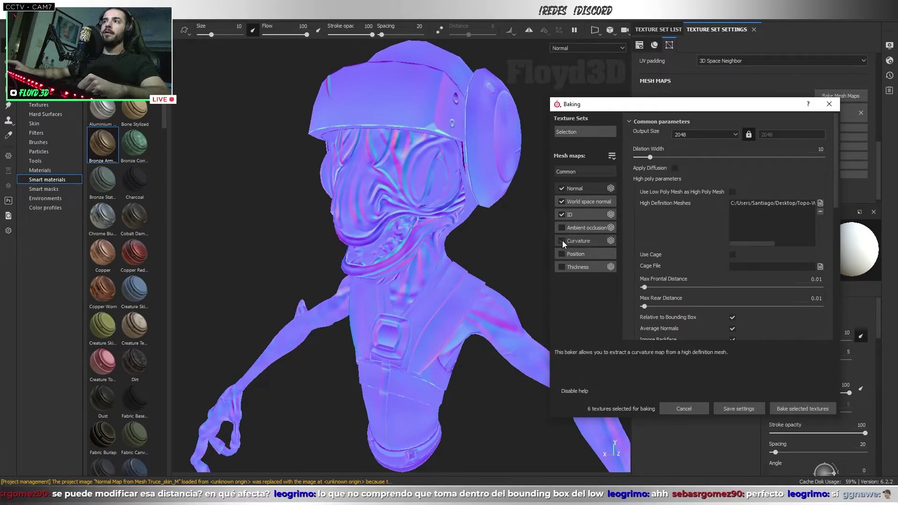
{"action": "left_click", "coordinate": [562, 241]}
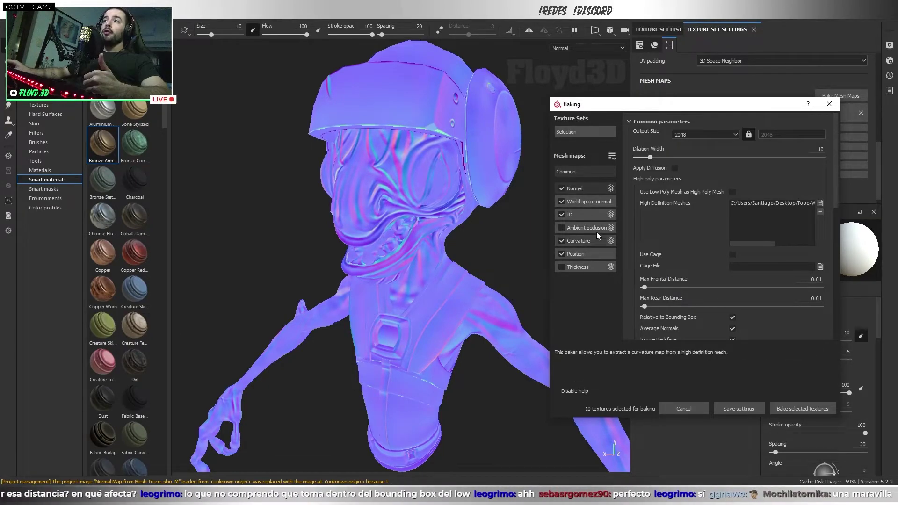
{"action": "left_click", "coordinate": [585, 220]}
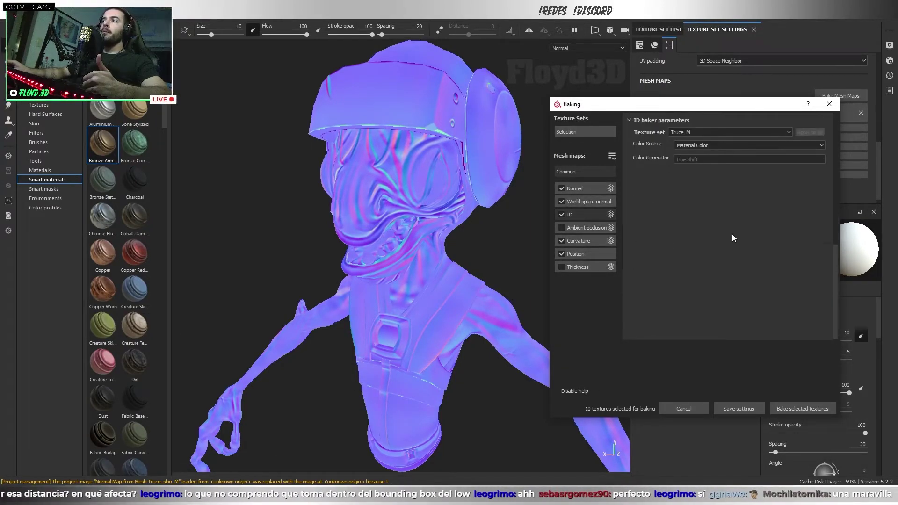
{"action": "scroll", "coordinate": [731, 234], "scroll_direction": "up", "scroll_amount": 2}
{"action": "scroll", "coordinate": [734, 245], "scroll_direction": "up", "scroll_amount": 2}
{"action": "scroll", "coordinate": [681, 242], "scroll_direction": "up", "scroll_amount": 2}
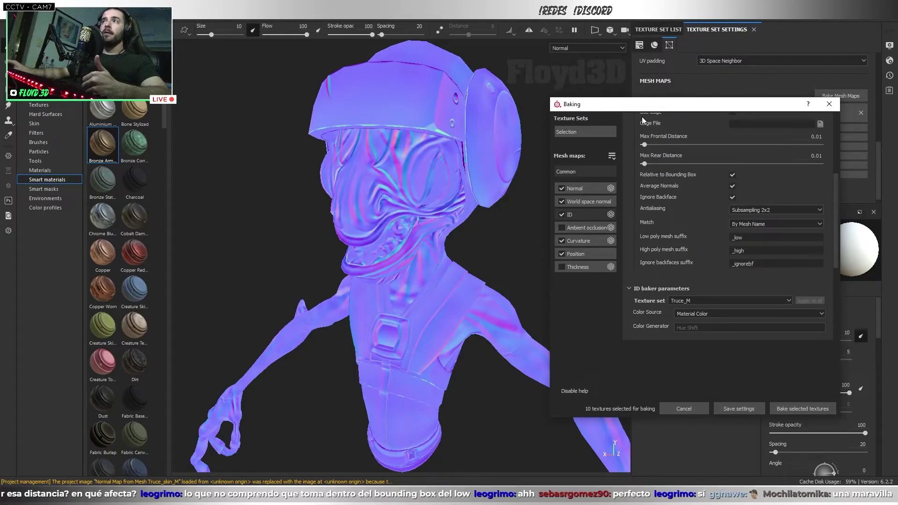
{"action": "left_click_drag", "start_coordinate": [642, 104], "coordinate": [622, 108]}
Bake only the Normal and World space normal maps and display World space normal.
{"action": "left_click", "coordinate": [541, 217]}
{"action": "left_click", "coordinate": [542, 244]}
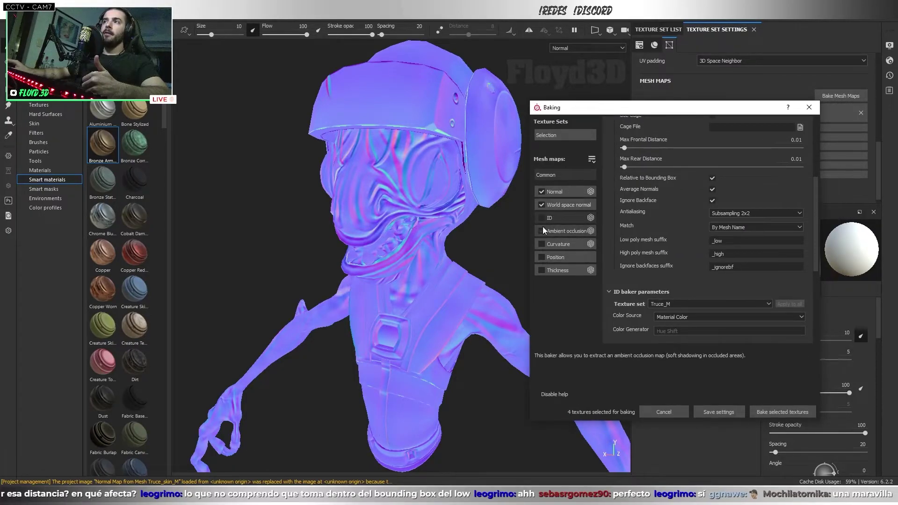
{"action": "left_click", "coordinate": [756, 414]}
{"action": "left_click", "coordinate": [519, 294]}
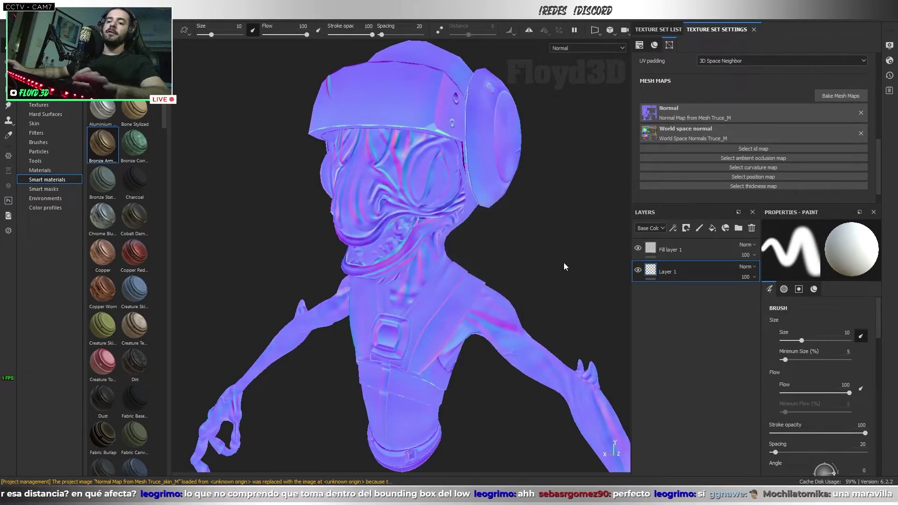
{"action": "key", "text": "b"}
{"action": "mouse_move", "coordinate": [563, 262]}
{"action": "left_mouse_down", "text": "alt"}
{"action": "mouse_move", "coordinate": [509, 248]}
{"action": "mouse_move", "coordinate": [521, 237]}
{"action": "mouse_move", "coordinate": [538, 243]}
{"action": "left_mouse_up", "text": "alt"}
In Bake Mesh Maps, select only ID and set its Color Source to Vertex Color.
{"action": "left_click", "coordinate": [841, 95]}
{"action": "left_click", "coordinate": [316, 199]}
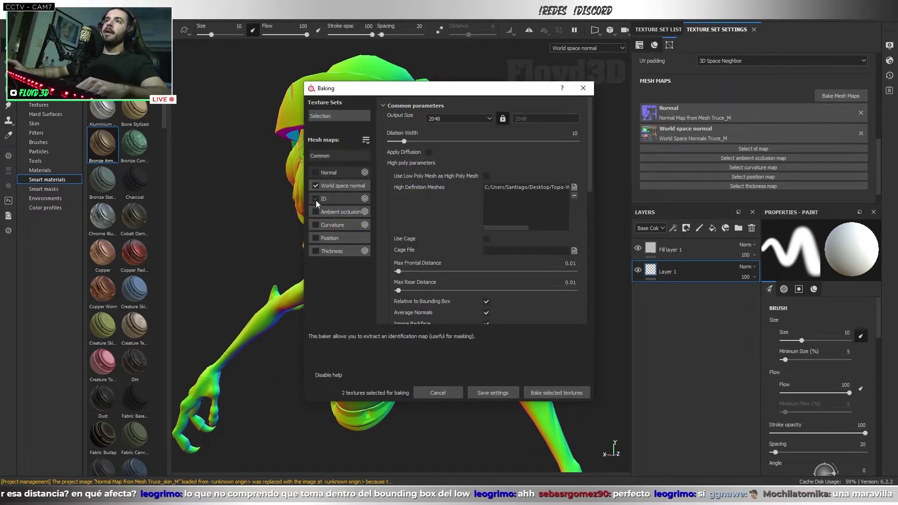
{"action": "scroll", "coordinate": [492, 248], "scroll_direction": "up", "scroll_amount": 3}
{"action": "scroll", "coordinate": [459, 256], "scroll_direction": "up", "scroll_amount": 5}
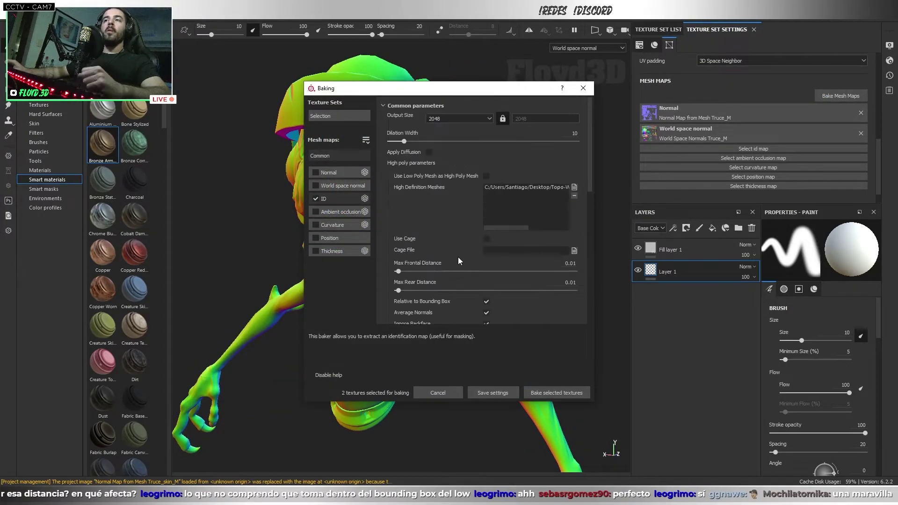
{"action": "scroll", "coordinate": [451, 242], "scroll_direction": "down", "scroll_amount": 3}
{"action": "scroll", "coordinate": [451, 241], "scroll_direction": "down", "scroll_amount": 2}
{"action": "scroll", "coordinate": [451, 240], "scroll_direction": "down", "scroll_amount": 1}
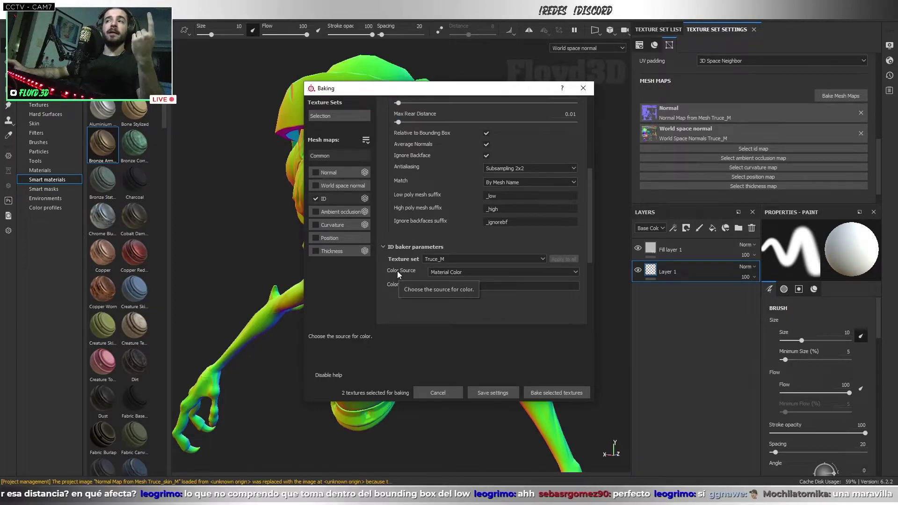
{"action": "left_click", "coordinate": [448, 272]}
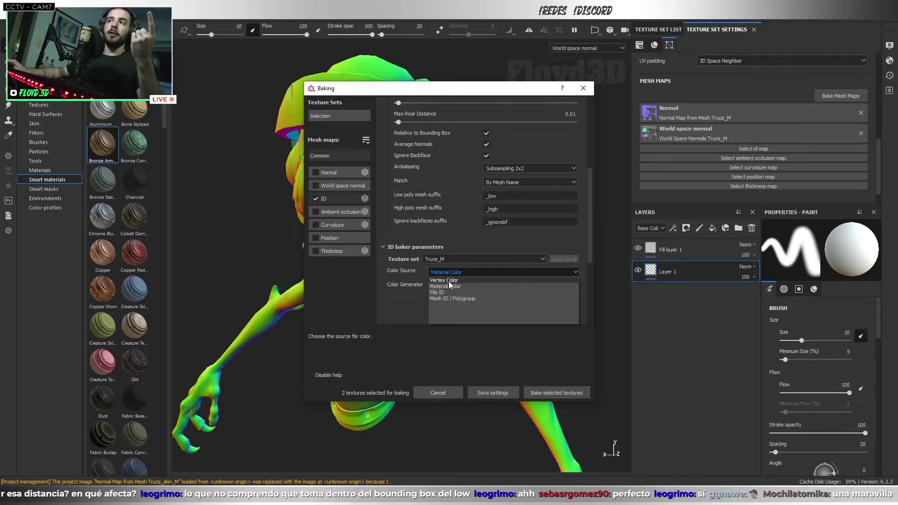
{"action": "left_click", "coordinate": [449, 280]}
{"action": "left_click", "coordinate": [448, 271]}
{"action": "left_click", "coordinate": [444, 286]}
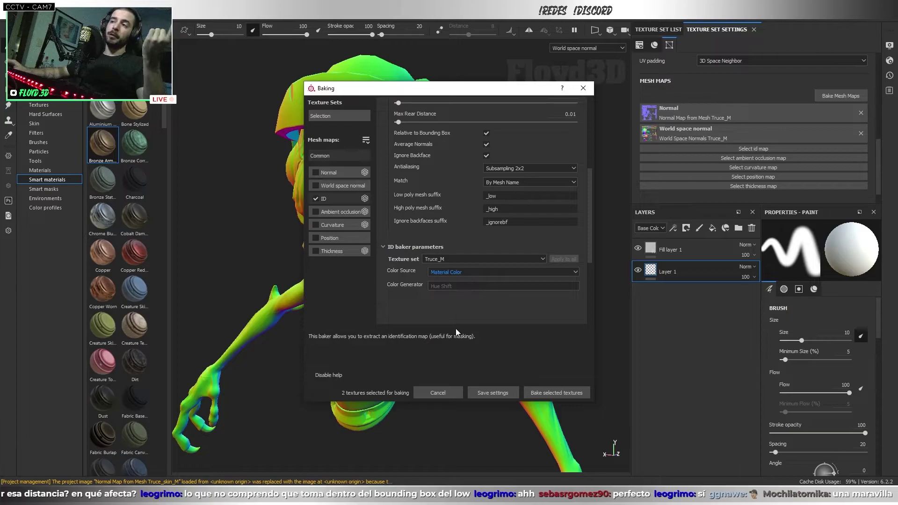
{"action": "left_click", "coordinate": [452, 272]}
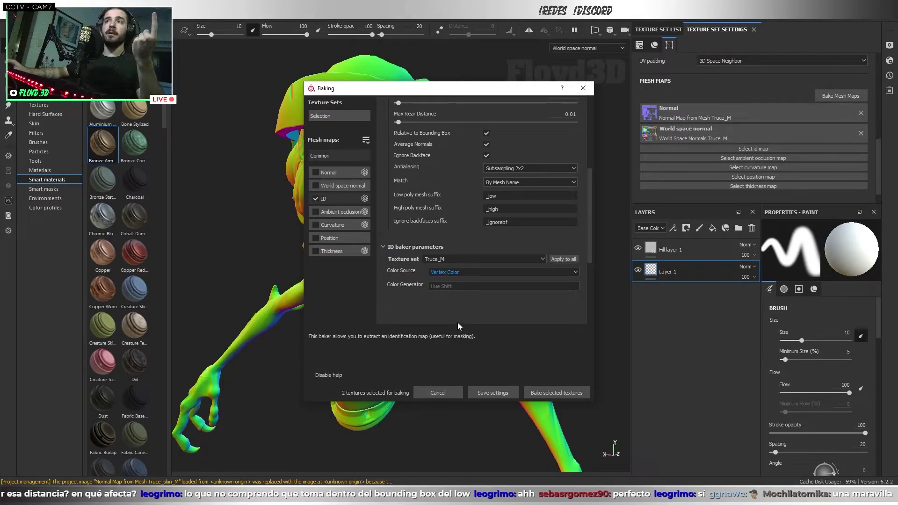
Bake the ID map, then view the polypainted alien's chest in ZBrush.
{"action": "left_click", "coordinate": [558, 392]}
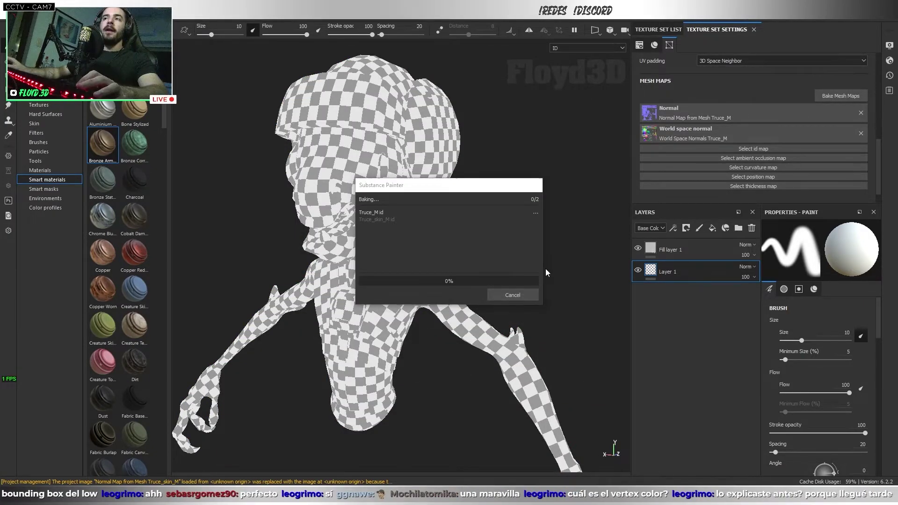
{"action": "key", "text": "alt+Tab"}
{"action": "left_click_drag", "start_coordinate": [581, 271], "coordinate": [583, 259]}
{"action": "left_click_drag", "start_coordinate": [537, 202], "coordinate": [531, 213]}
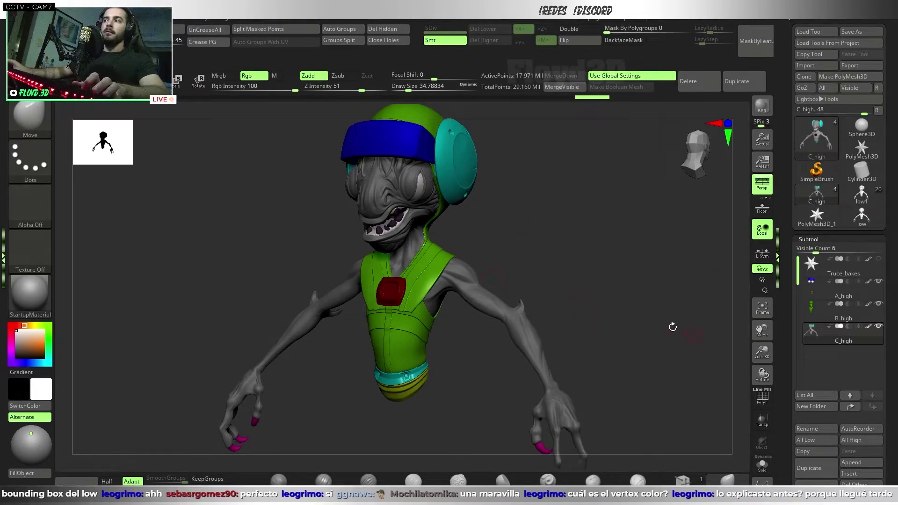
Solo the body subtool, fill it with pink via FillObject, and return to Substance Painter.
{"action": "key", "text": "ctrl+shift+s"}
{"action": "left_click_drag", "start_coordinate": [562, 257], "coordinate": [562, 270]}
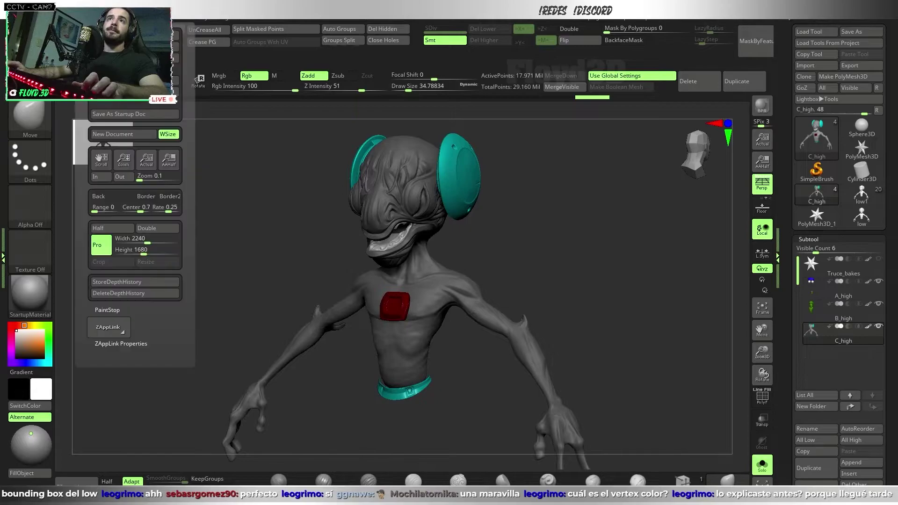
{"action": "left_click", "coordinate": [131, 104]}
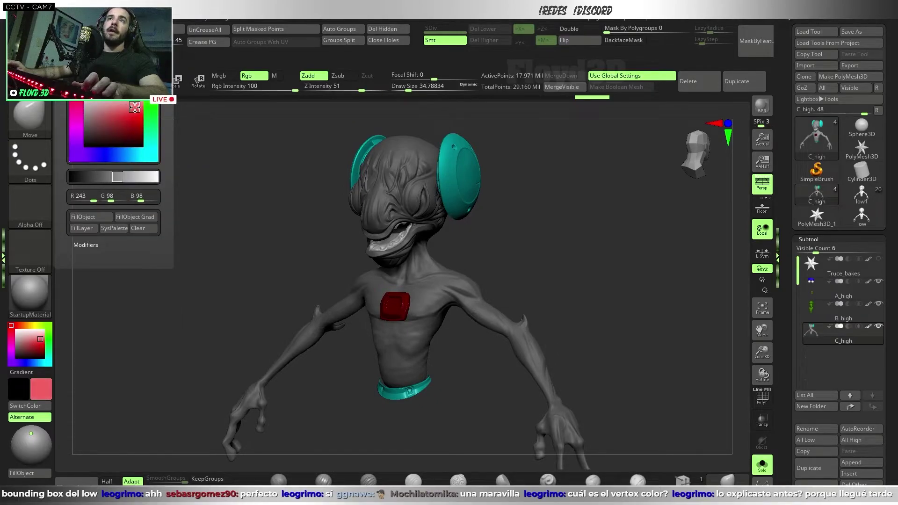
{"action": "left_click", "coordinate": [86, 216]}
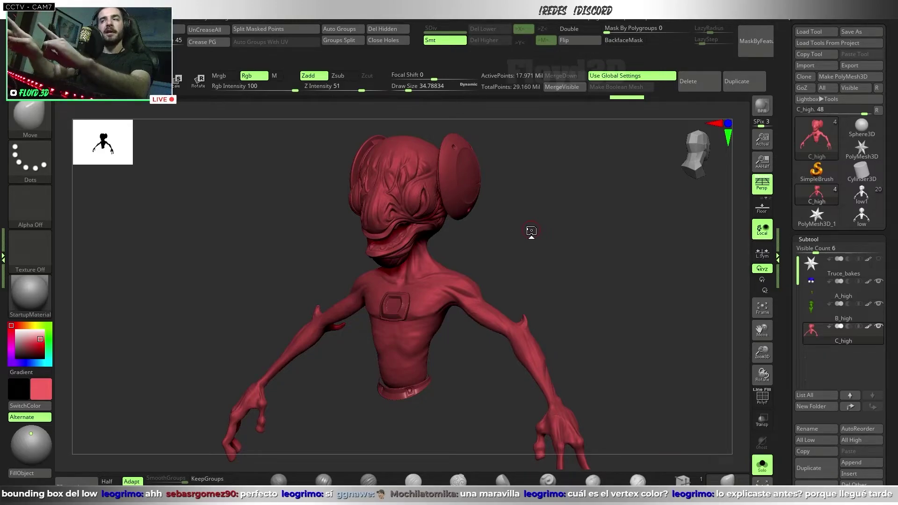
{"action": "key", "text": "alt+Tab"}
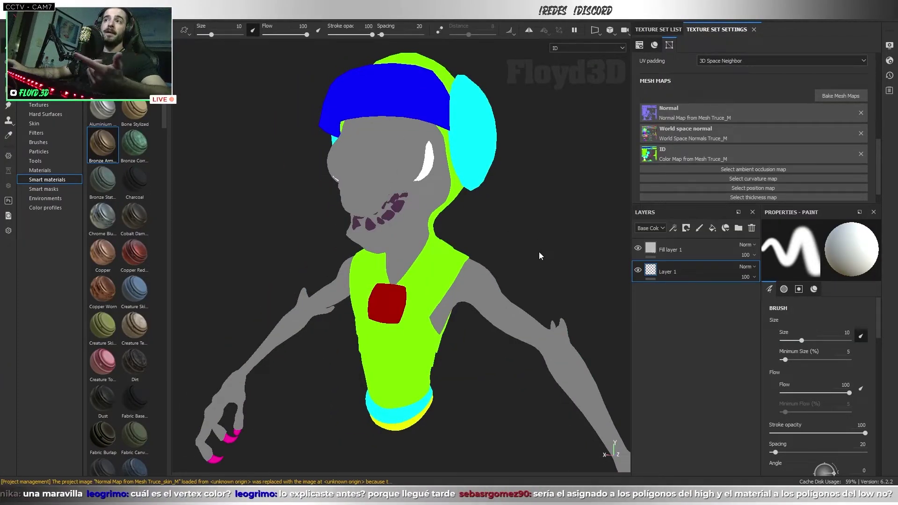
Bake an ambient occlusion map for Truce_M and Truce_skin_M, with the ID map unchecked.
{"action": "mouse_move", "coordinate": [539, 252]}
{"action": "left_mouse_down", "text": "alt"}
{"action": "mouse_move", "coordinate": [463, 252]}
{"action": "mouse_move", "coordinate": [526, 239]}
{"action": "left_mouse_up", "text": "alt"}
{"action": "left_click", "coordinate": [841, 95]}
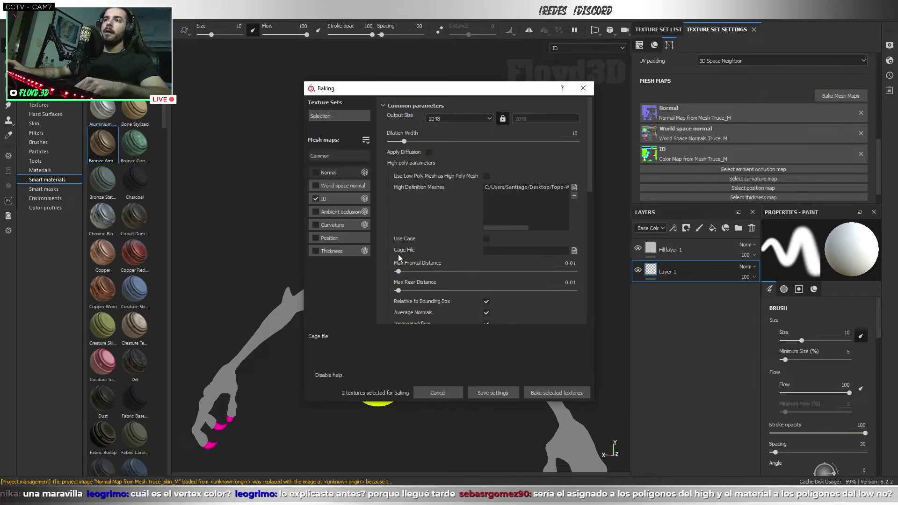
{"action": "left_click", "coordinate": [316, 199]}
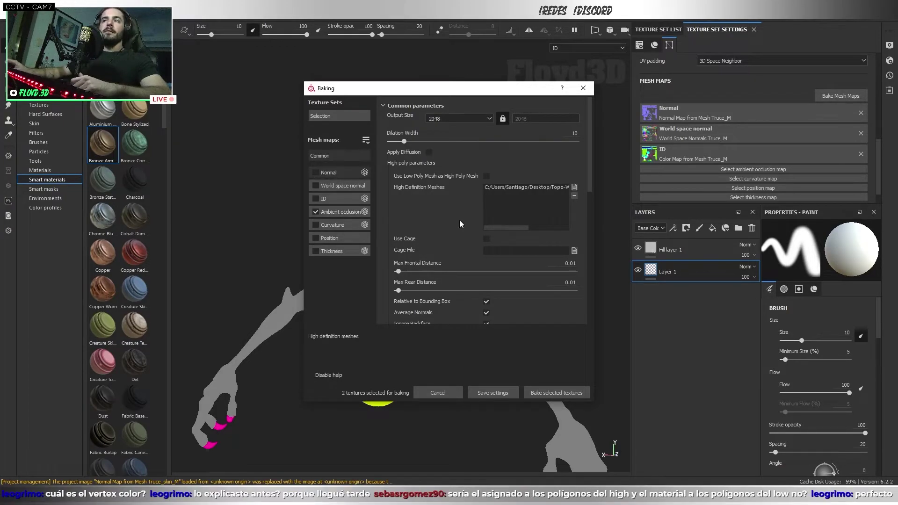
{"action": "left_click", "coordinate": [341, 211]}
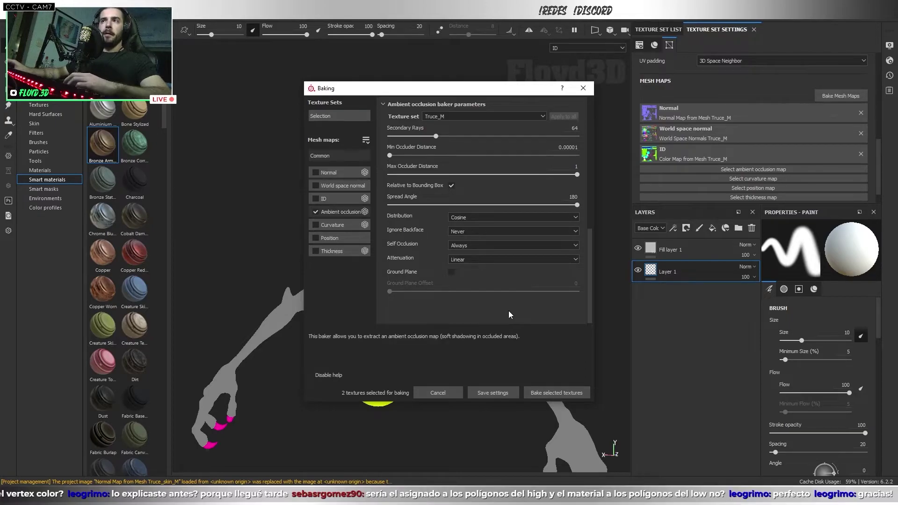
{"action": "scroll", "coordinate": [462, 297], "scroll_direction": "up", "scroll_amount": 1}
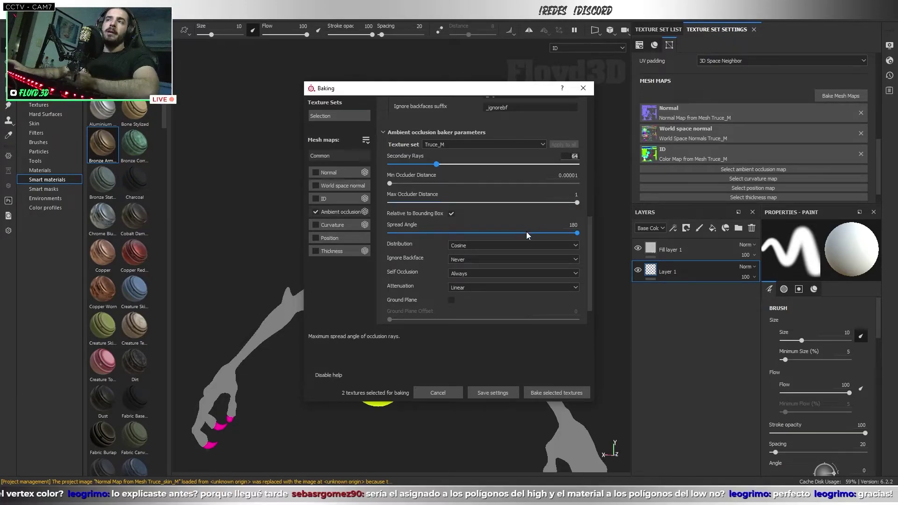
{"action": "left_click", "coordinate": [464, 260]}
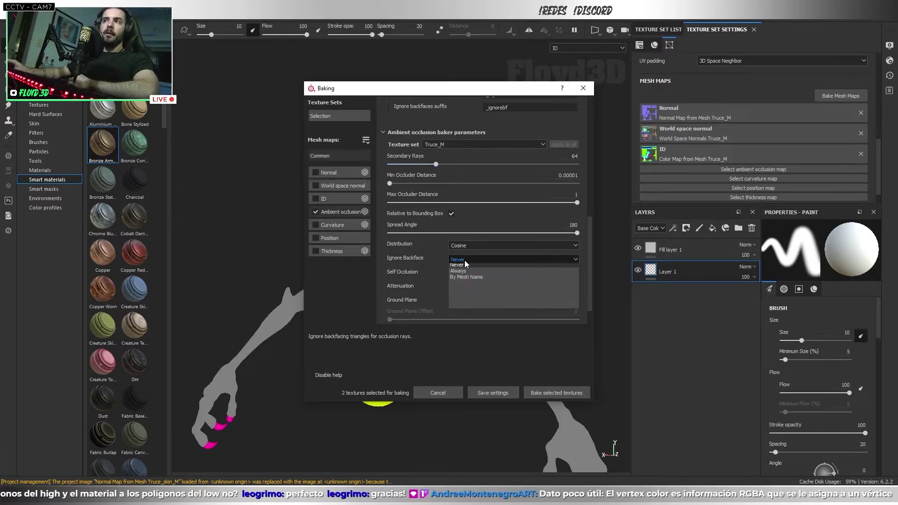
{"action": "left_click", "coordinate": [470, 275]}
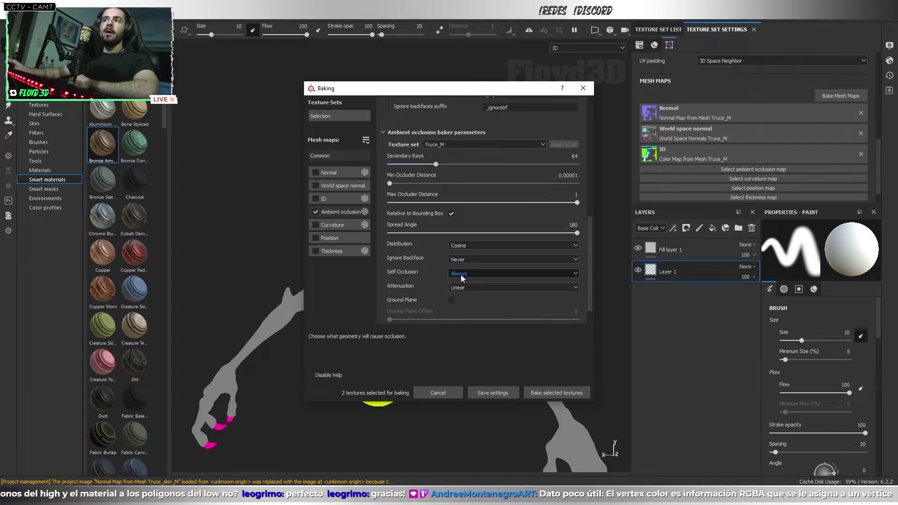
{"action": "left_click", "coordinate": [545, 394]}
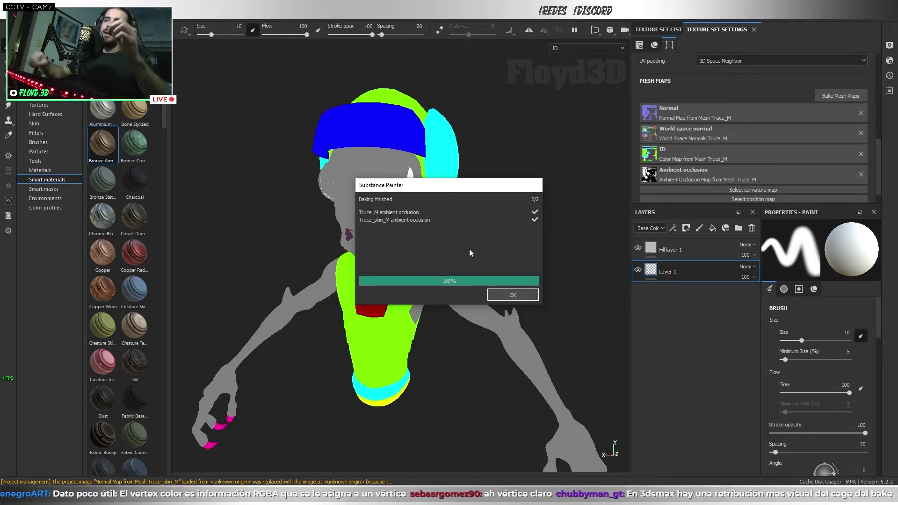
Dismiss the bake-finished notice and display the ambient occlusion map on the character.
{"action": "key", "text": "Return"}
{"action": "key", "text": "b"}
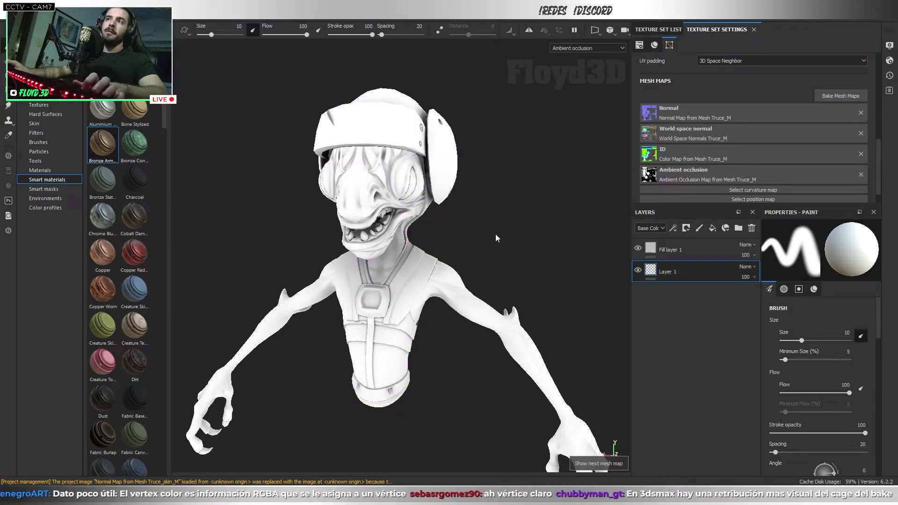
{"action": "left_click_drag", "start_coordinate": [495, 234], "coordinate": [493, 234], "text": "alt"}
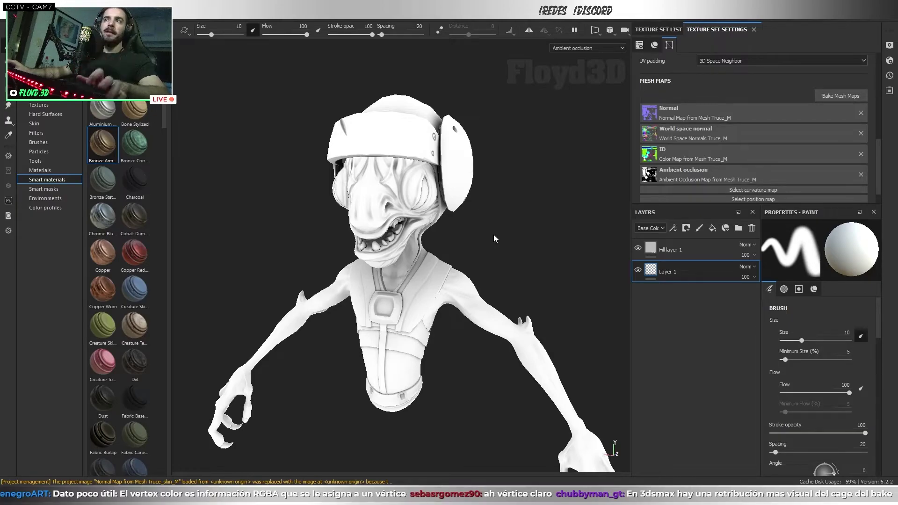
{"action": "mouse_move", "coordinate": [493, 234]}
{"action": "left_mouse_down", "text": "alt"}
{"action": "mouse_move", "coordinate": [590, 226]}
{"action": "mouse_move", "coordinate": [508, 256]}
{"action": "mouse_move", "coordinate": [473, 295]}
{"action": "left_mouse_up", "text": "alt"}
Inspect the ambient occlusion shading on the back, face, shoulder, neck and torso.
{"action": "mouse_move", "coordinate": [473, 295]}
{"action": "right_mouse_down", "text": "alt"}
{"action": "mouse_move", "coordinate": [471, 310]}
{"action": "mouse_move", "coordinate": [503, 350]}
{"action": "right_mouse_up", "text": "alt"}
{"action": "left_click_drag", "start_coordinate": [503, 350], "coordinate": [399, 279], "text": "alt"}
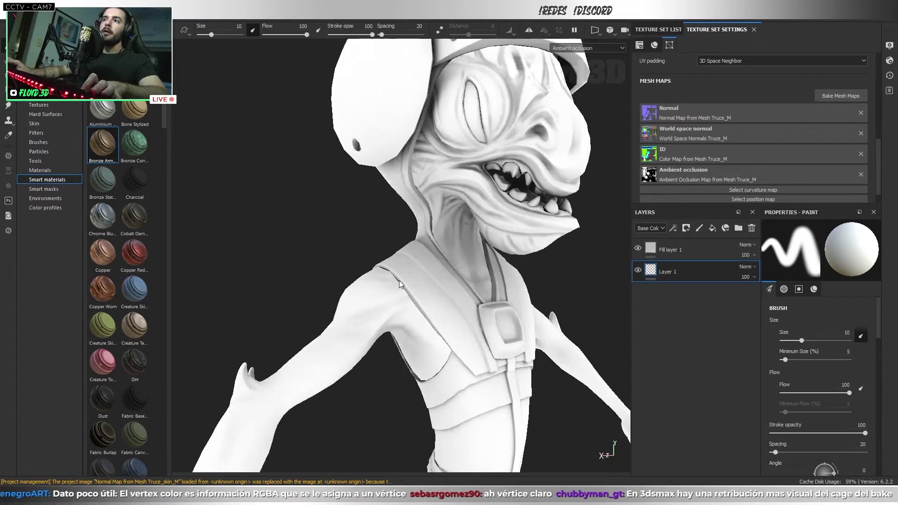
{"action": "mouse_move", "coordinate": [399, 280]}
{"action": "right_mouse_down", "text": "alt"}
{"action": "mouse_move", "coordinate": [456, 354]}
{"action": "mouse_move", "coordinate": [407, 292]}
{"action": "mouse_move", "coordinate": [428, 290]}
{"action": "right_mouse_up", "text": "alt"}
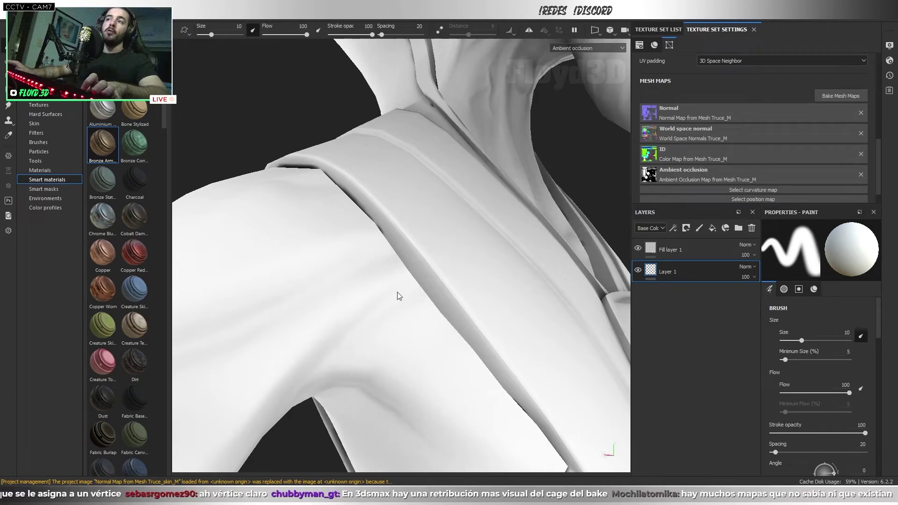
{"action": "mouse_move", "coordinate": [406, 277]}
{"action": "right_mouse_down", "text": "alt"}
{"action": "mouse_move", "coordinate": [447, 293]}
{"action": "mouse_move", "coordinate": [334, 180]}
{"action": "mouse_move", "coordinate": [417, 271]}
{"action": "mouse_move", "coordinate": [400, 230]}
{"action": "right_mouse_up", "text": "alt"}
{"action": "middle_click_drag", "start_coordinate": [400, 230], "coordinate": [456, 211], "text": "alt"}
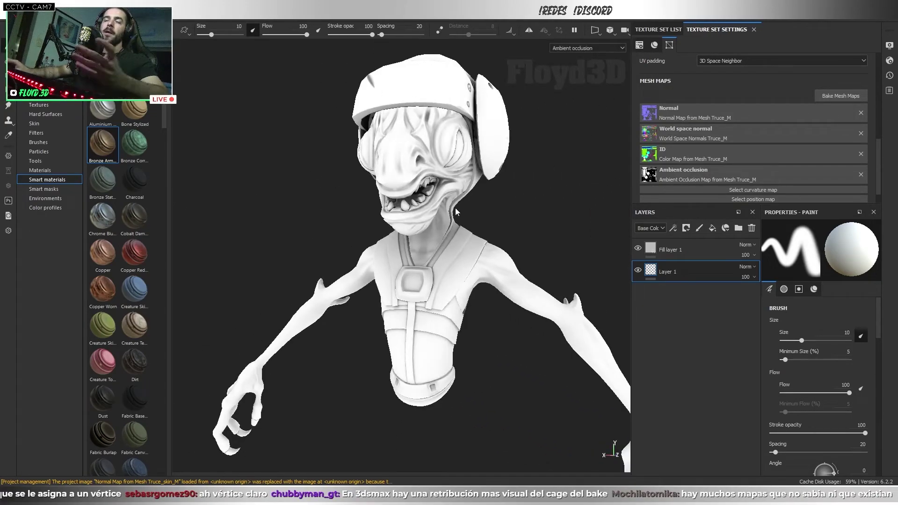
Bake curvature and position maps for Truce_M and Truce_skin_M, then dismiss the finished notice.
{"action": "left_click", "coordinate": [840, 96]}
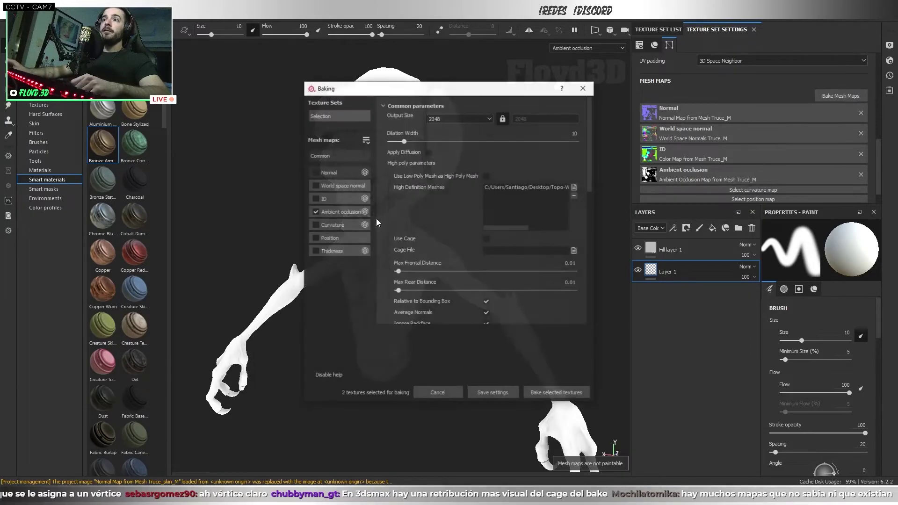
{"action": "left_click", "coordinate": [315, 225]}
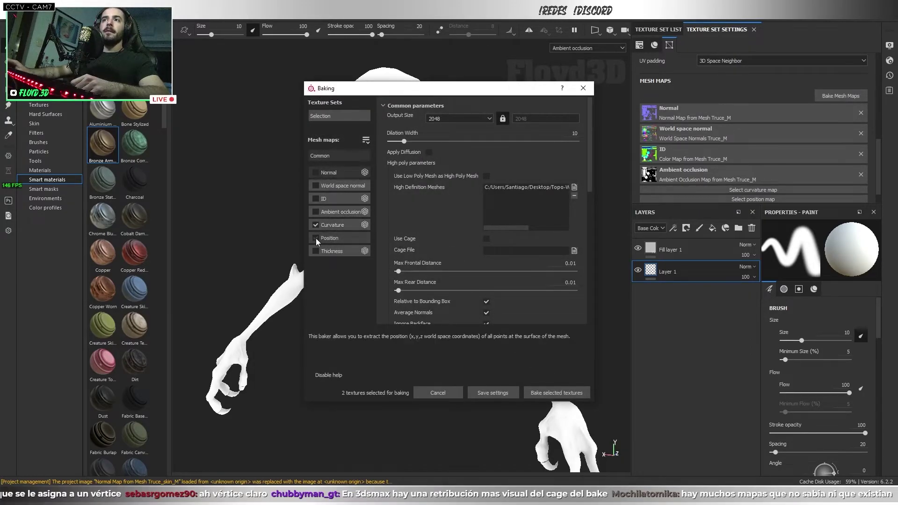
{"action": "left_click", "coordinate": [548, 392]}
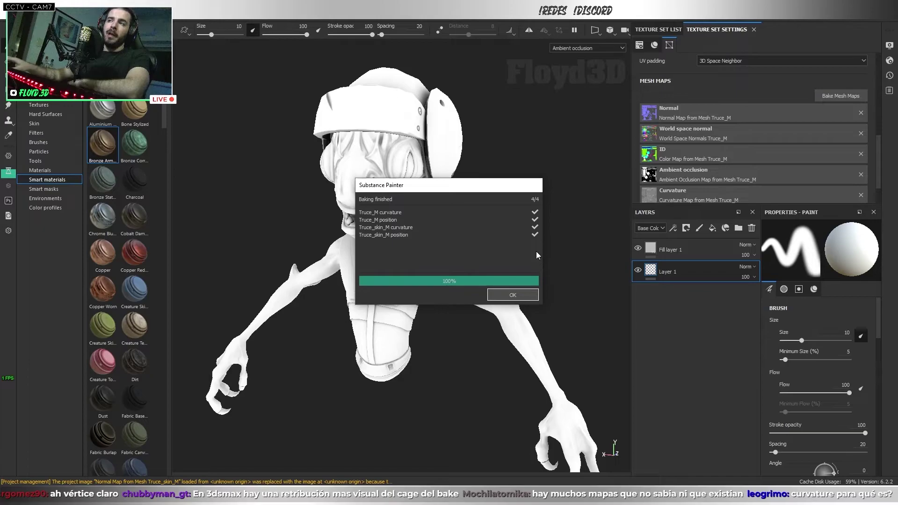
{"action": "left_click", "coordinate": [524, 295]}
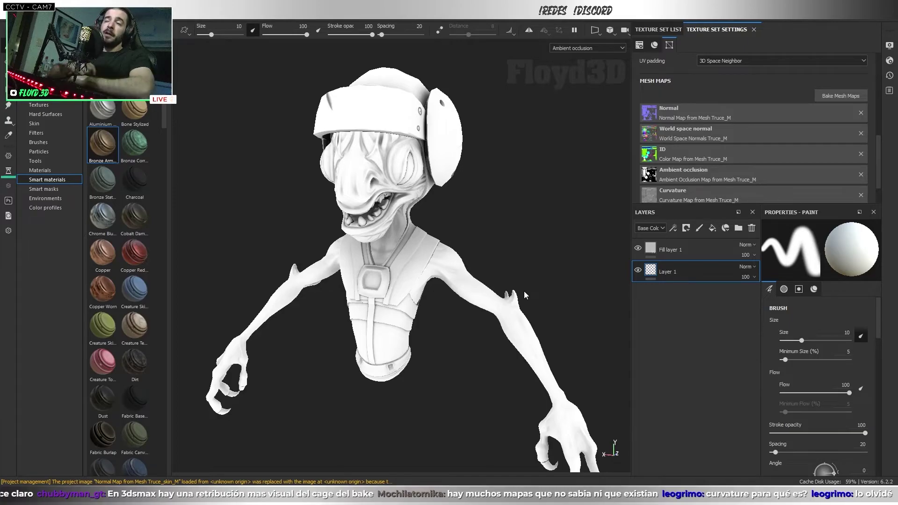
Inspect the curvature map on the head, neck, chest buckle and shoulder strap.
{"action": "key", "text": "b"}
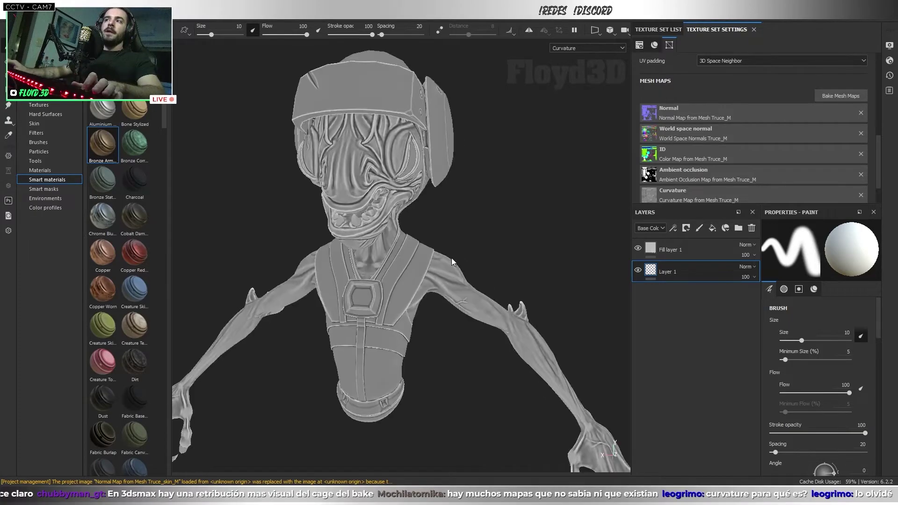
{"action": "right_click_drag", "start_coordinate": [528, 280], "coordinate": [524, 299], "text": "alt"}
{"action": "mouse_move", "coordinate": [524, 299]}
{"action": "left_mouse_down", "text": "alt"}
{"action": "mouse_move", "coordinate": [388, 281]}
{"action": "mouse_move", "coordinate": [476, 277]}
{"action": "left_mouse_up", "text": "alt"}
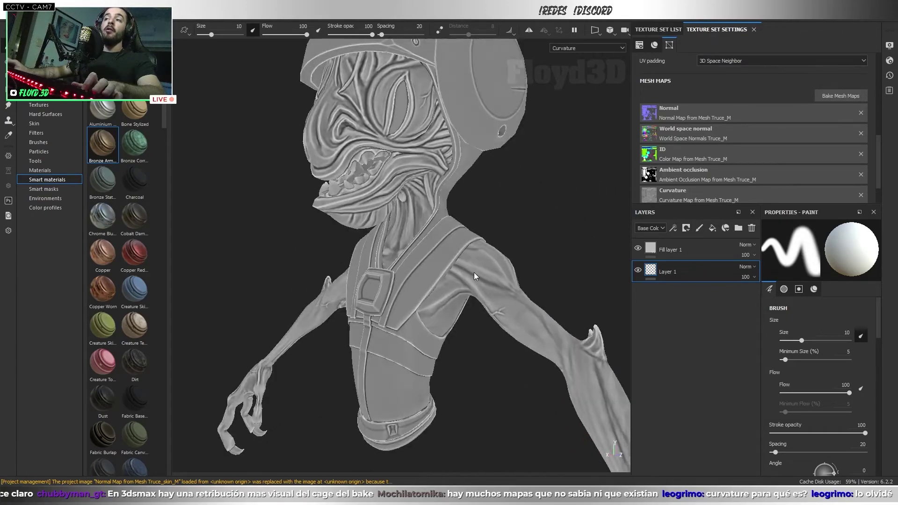
{"action": "right_click_drag", "start_coordinate": [477, 277], "coordinate": [476, 318], "text": "alt"}
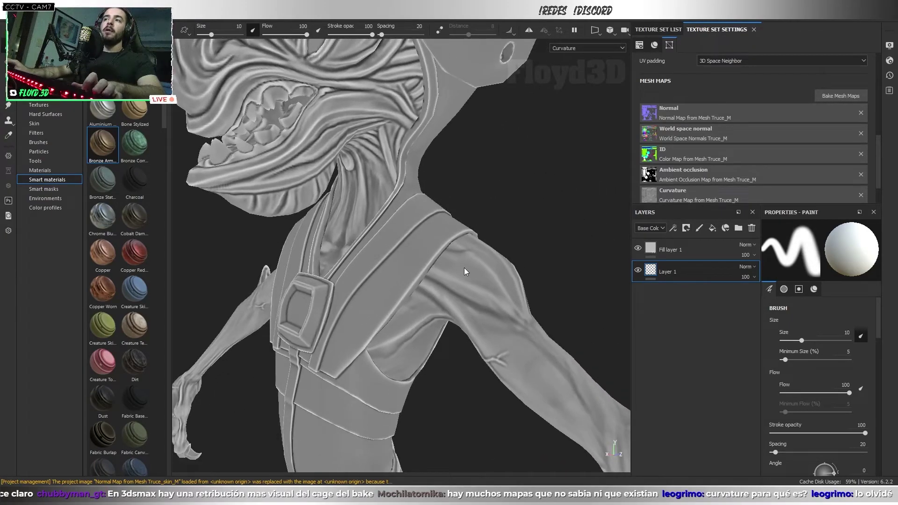
{"action": "left_click_drag", "start_coordinate": [464, 268], "coordinate": [489, 295], "text": "alt"}
{"action": "mouse_move", "coordinate": [439, 279]}
{"action": "left_mouse_down", "text": "alt"}
{"action": "mouse_move", "coordinate": [426, 289]}
{"action": "mouse_move", "coordinate": [465, 285]}
{"action": "left_mouse_up", "text": "alt"}
{"action": "left_click_drag", "start_coordinate": [424, 348], "coordinate": [399, 234], "text": "alt"}
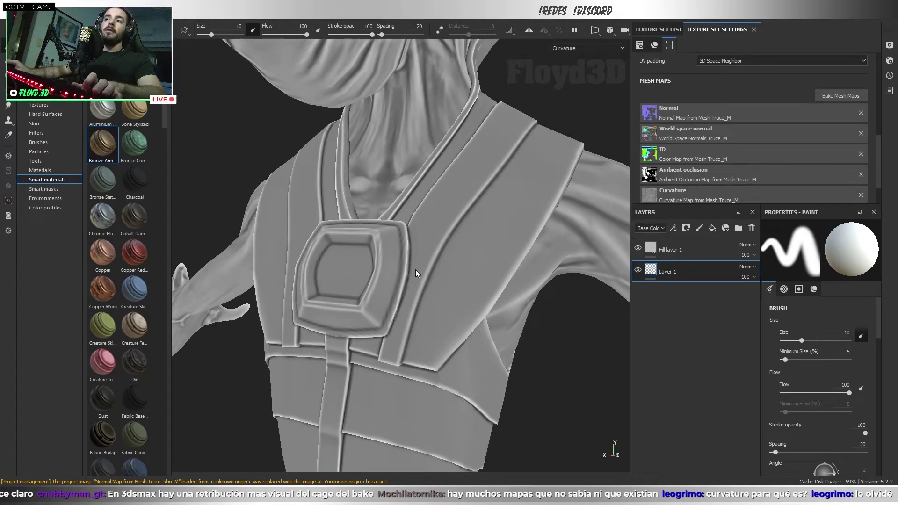
{"action": "mouse_move", "coordinate": [415, 269]}
{"action": "left_mouse_down", "text": "alt"}
{"action": "mouse_move", "coordinate": [327, 277]}
{"action": "mouse_move", "coordinate": [449, 332]}
{"action": "left_mouse_up", "text": "alt"}
{"action": "scroll", "coordinate": [360, 317], "scroll_direction": "down", "scroll_amount": 5}
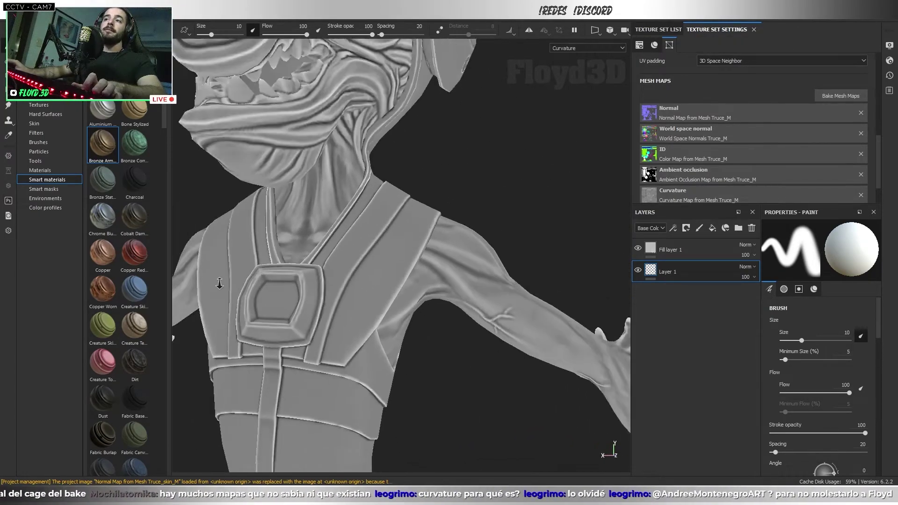
Reveal the Position map in the mesh maps list and preview it against the material view.
{"action": "key", "text": "m"}
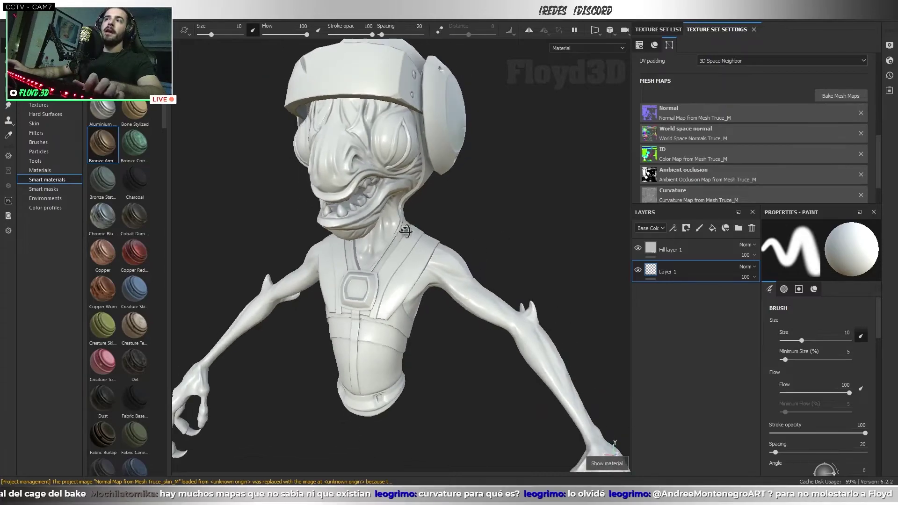
{"action": "scroll", "coordinate": [537, 246], "scroll_direction": "down", "scroll_amount": 3}
{"action": "left_click_drag", "start_coordinate": [723, 208], "coordinate": [723, 243]}
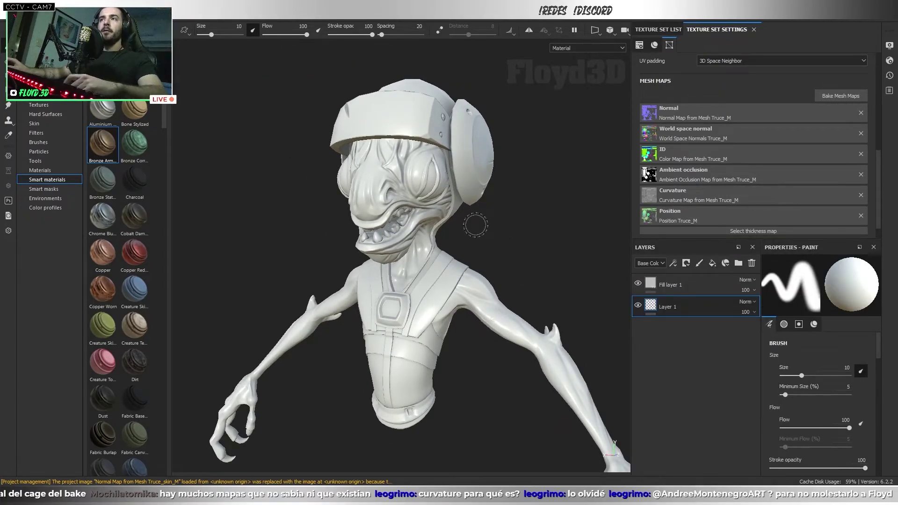
{"action": "key", "text": "b"}
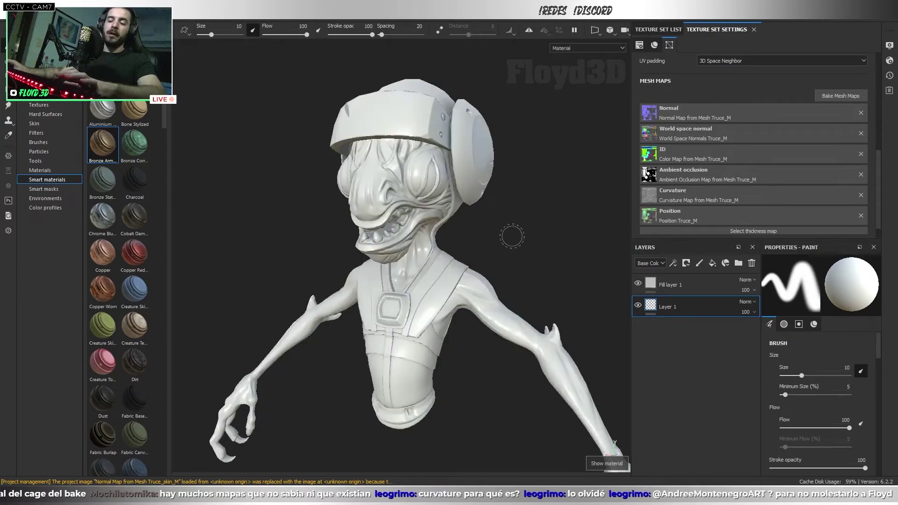
{"action": "key", "text": "m"}
{"action": "mouse_move", "coordinate": [561, 238]}
{"action": "left_mouse_down", "text": "alt"}
{"action": "mouse_move", "coordinate": [531, 267]}
{"action": "mouse_move", "coordinate": [442, 241]}
{"action": "mouse_move", "coordinate": [506, 244]}
{"action": "left_mouse_up", "text": "alt"}
Cycle the viewport to the Normal map and zoom in on the helmet's top.
{"action": "key", "text": "b"}
{"action": "key", "text": "b"}
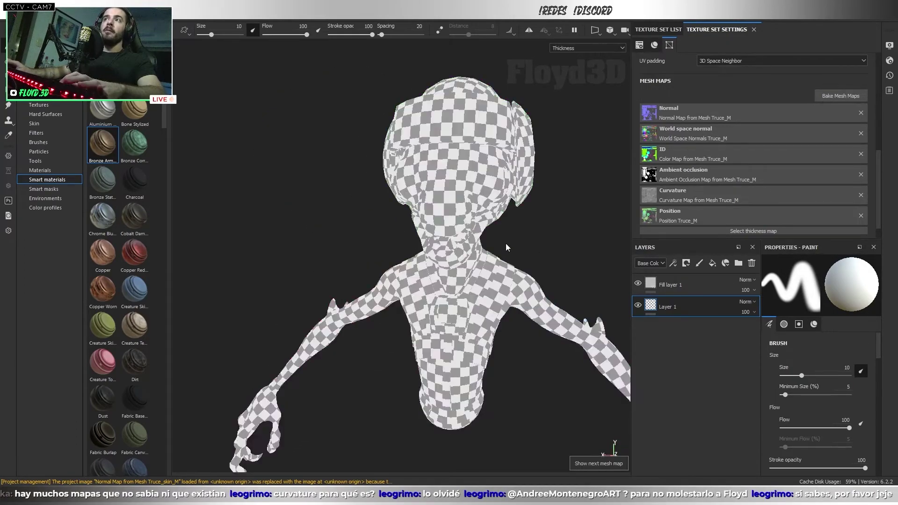
{"action": "key", "text": "b"}
{"action": "left_click_drag", "start_coordinate": [540, 254], "coordinate": [400, 120], "text": "alt"}
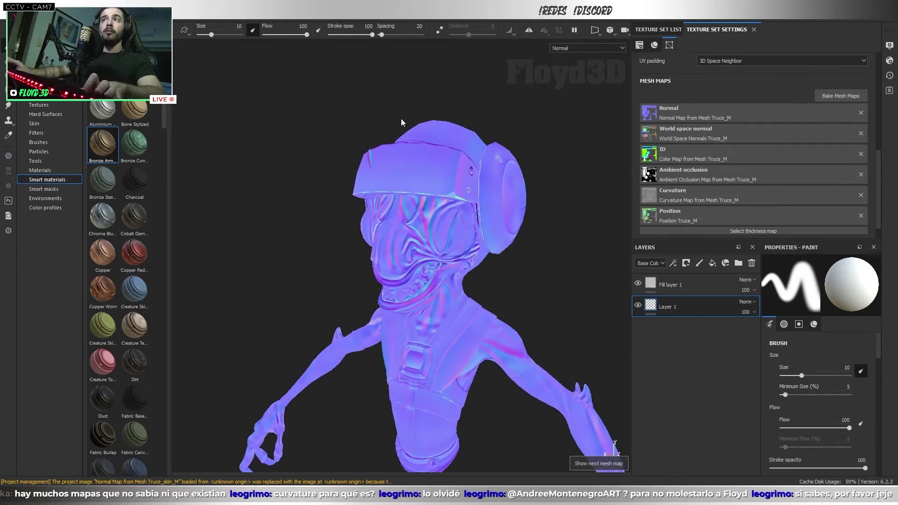
{"action": "mouse_move", "coordinate": [400, 121]}
{"action": "right_mouse_down", "text": "alt"}
{"action": "mouse_move", "coordinate": [450, 206]}
{"action": "mouse_move", "coordinate": [441, 194]}
{"action": "right_mouse_up", "text": "alt"}
{"action": "mouse_move", "coordinate": [441, 195]}
{"action": "left_mouse_down", "text": "alt"}
{"action": "mouse_move", "coordinate": [387, 194]}
{"action": "mouse_move", "coordinate": [482, 238]}
{"action": "mouse_move", "coordinate": [461, 243]}
{"action": "mouse_move", "coordinate": [501, 241]}
{"action": "left_mouse_up", "text": "alt"}
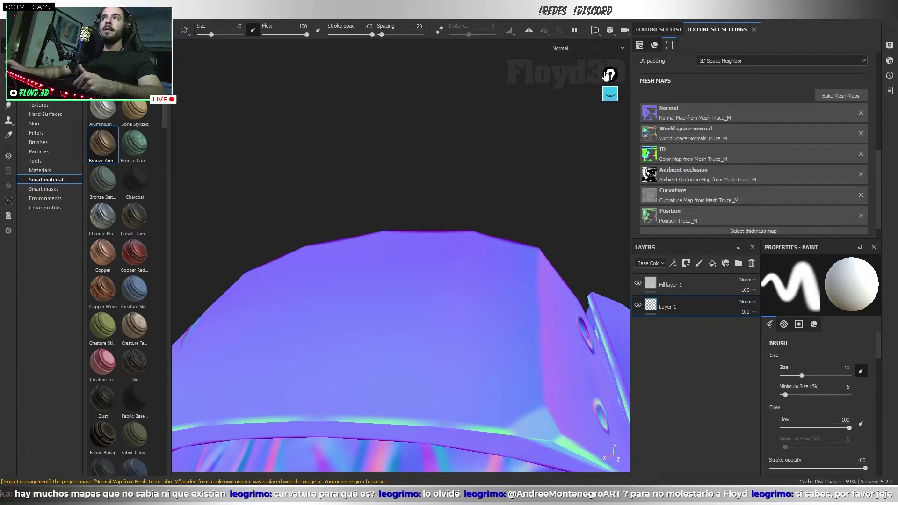
Sketch an annotation curve over the helmet's top edge, then clear it.
{"action": "left_click", "coordinate": [630, 62]}
{"action": "left_click_drag", "start_coordinate": [528, 103], "coordinate": [439, 110]}
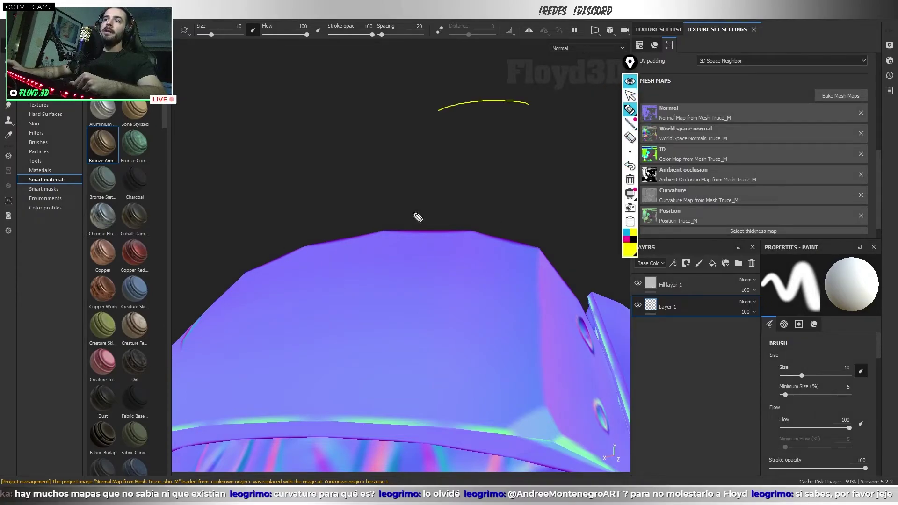
{"action": "left_click", "coordinate": [628, 182]}
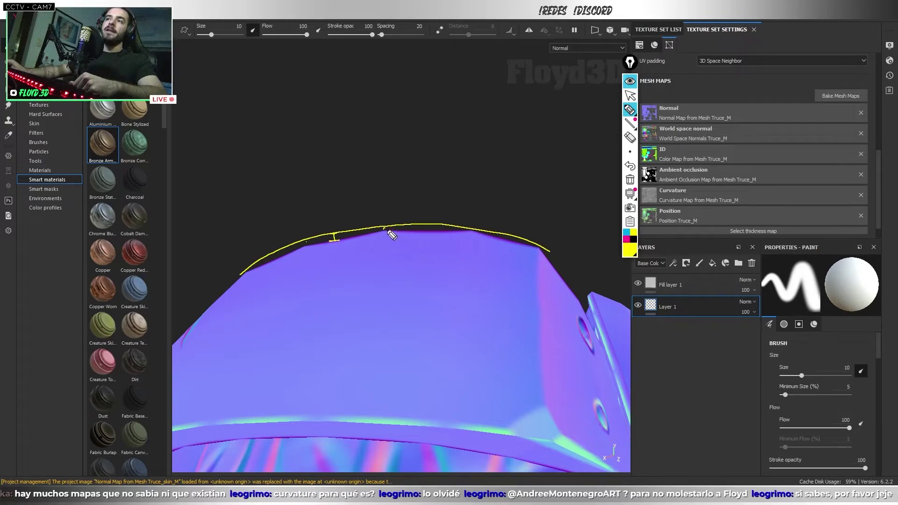
{"action": "left_click", "coordinate": [630, 95]}
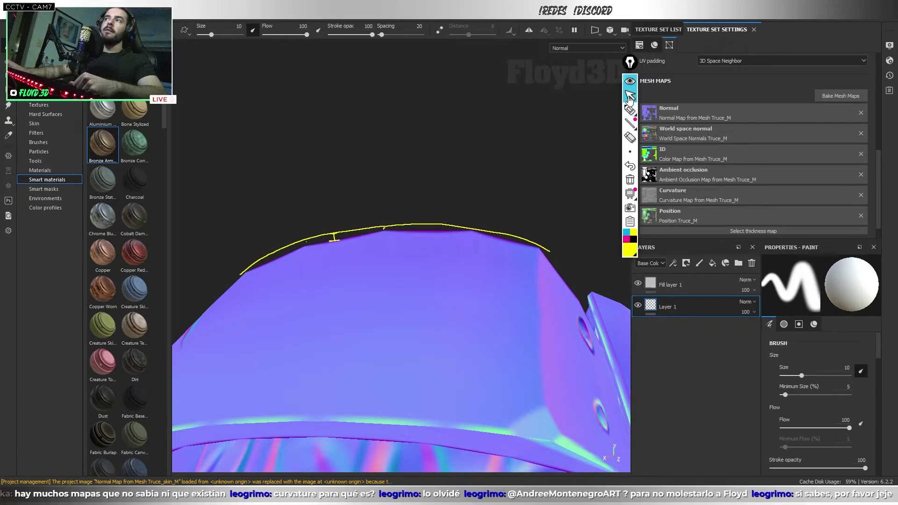
{"action": "left_click", "coordinate": [630, 182]}
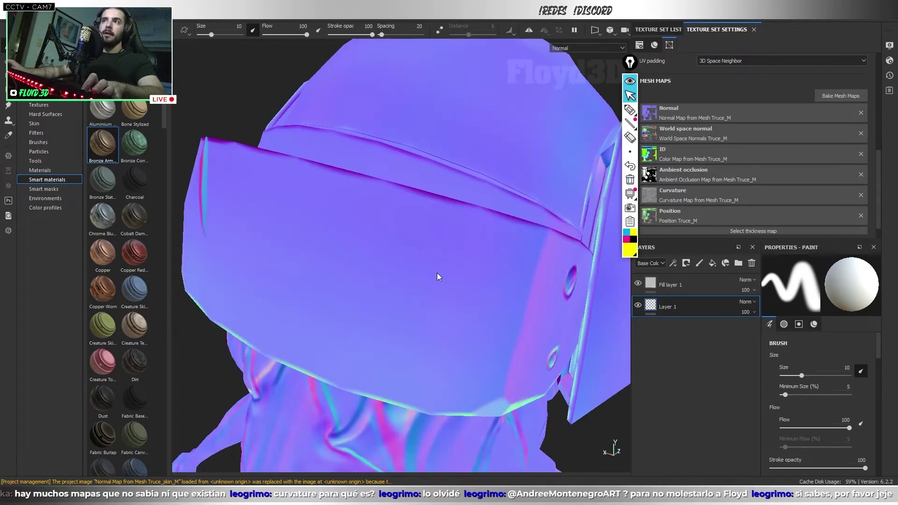
Return to full material view and turn on Show mesh wireframe over the helmet.
{"action": "mouse_move", "coordinate": [437, 277]}
{"action": "left_mouse_down", "text": "alt"}
{"action": "mouse_move", "coordinate": [295, 241]}
{"action": "mouse_move", "coordinate": [406, 268]}
{"action": "mouse_move", "coordinate": [398, 233]}
{"action": "left_mouse_up", "text": "alt"}
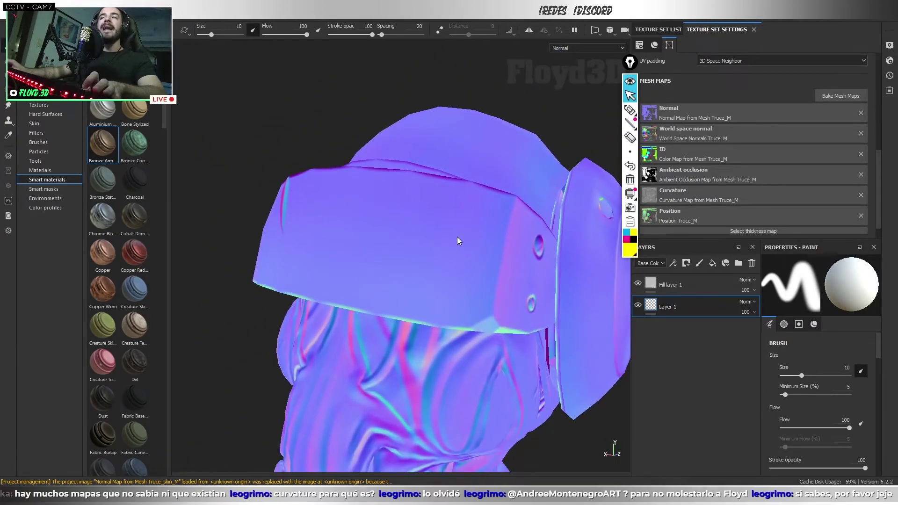
{"action": "left_click_drag", "start_coordinate": [458, 241], "coordinate": [445, 220], "text": "alt"}
{"action": "key", "text": "m"}
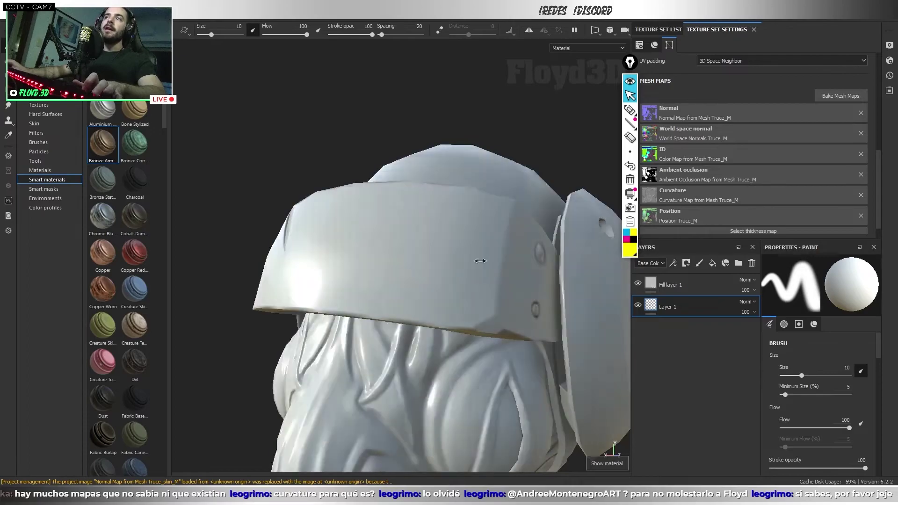
{"action": "mouse_move", "coordinate": [481, 260]}
{"action": "left_mouse_down", "text": "alt"}
{"action": "mouse_move", "coordinate": [501, 251]}
{"action": "mouse_move", "coordinate": [476, 261]}
{"action": "mouse_move", "coordinate": [491, 252]}
{"action": "mouse_move", "coordinate": [472, 235]}
{"action": "mouse_move", "coordinate": [514, 281]}
{"action": "mouse_move", "coordinate": [511, 301]}
{"action": "mouse_move", "coordinate": [475, 310]}
{"action": "mouse_move", "coordinate": [454, 290]}
{"action": "left_mouse_up", "text": "alt"}
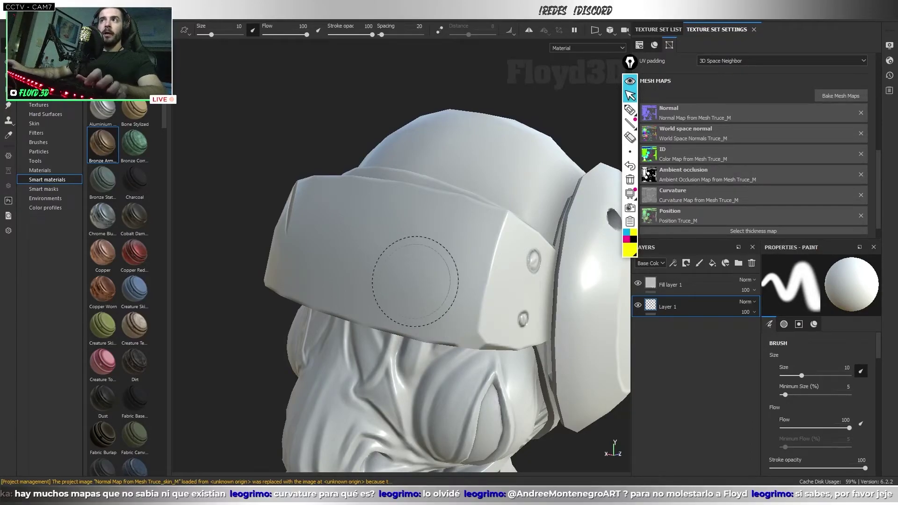
{"action": "mouse_move", "coordinate": [421, 266]}
{"action": "left_mouse_down", "text": "alt"}
{"action": "mouse_move", "coordinate": [457, 256]}
{"action": "mouse_move", "coordinate": [447, 267]}
{"action": "left_mouse_up", "text": "alt"}
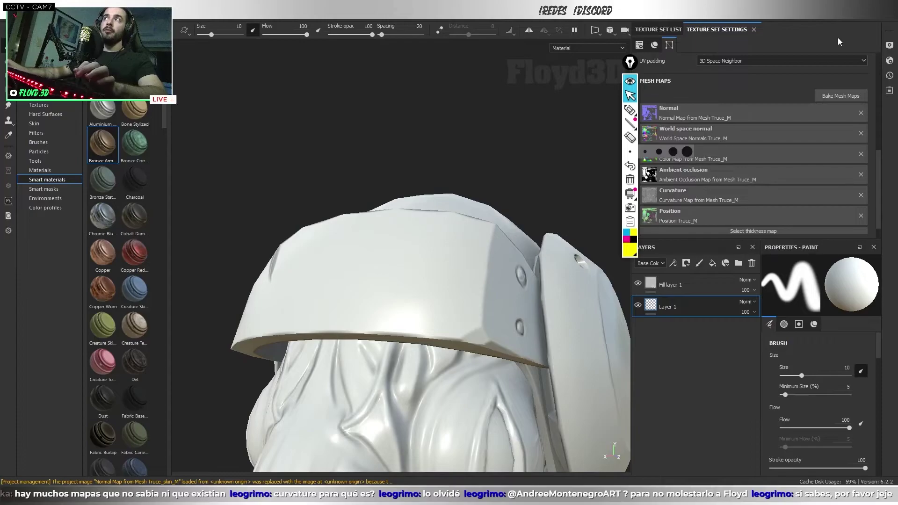
{"action": "left_click", "coordinate": [890, 46]}
{"action": "left_click", "coordinate": [745, 285]}
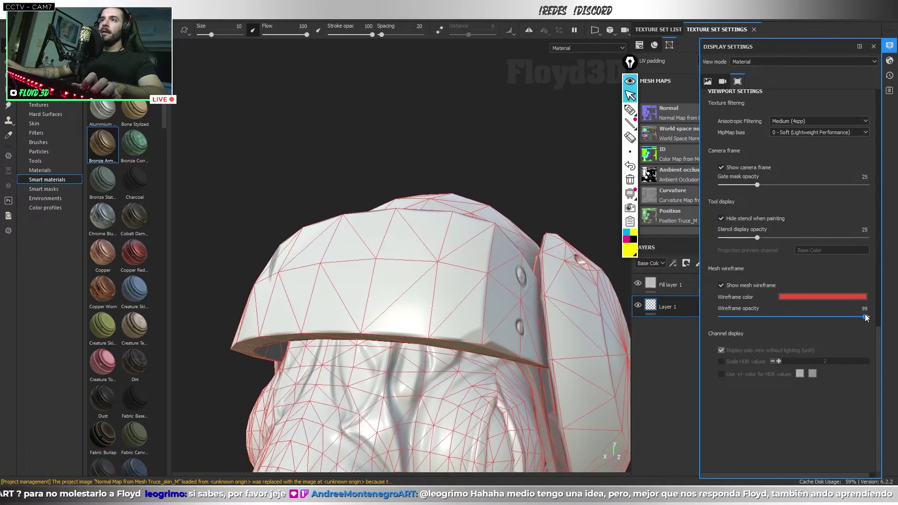
Set wireframe opacity to 99, mark the helmet's top contour in yellow, then undo the marks.
{"action": "left_click_drag", "start_coordinate": [778, 317], "coordinate": [866, 317]}
{"action": "mouse_move", "coordinate": [411, 94]}
{"action": "left_mouse_down", "text": "alt"}
{"action": "mouse_move", "coordinate": [494, 211]}
{"action": "mouse_move", "coordinate": [449, 136]}
{"action": "mouse_move", "coordinate": [426, 274]}
{"action": "left_mouse_up", "text": "alt"}
{"action": "key", "text": "4"}
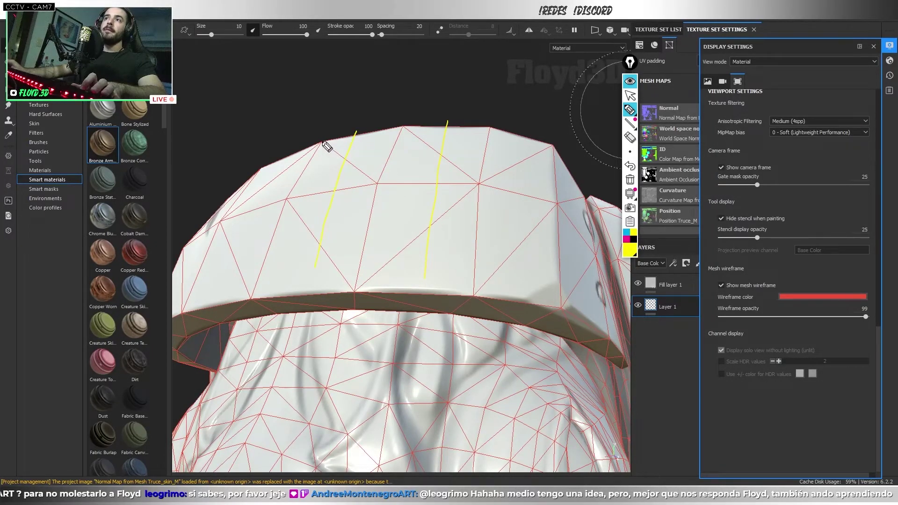
{"action": "left_click_drag", "start_coordinate": [327, 146], "coordinate": [490, 125]}
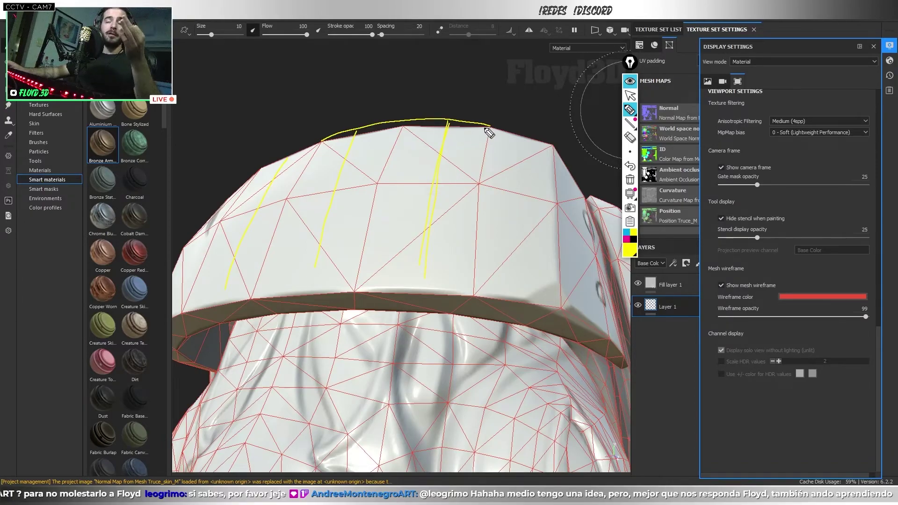
{"action": "key", "text": "ctrl+z"}
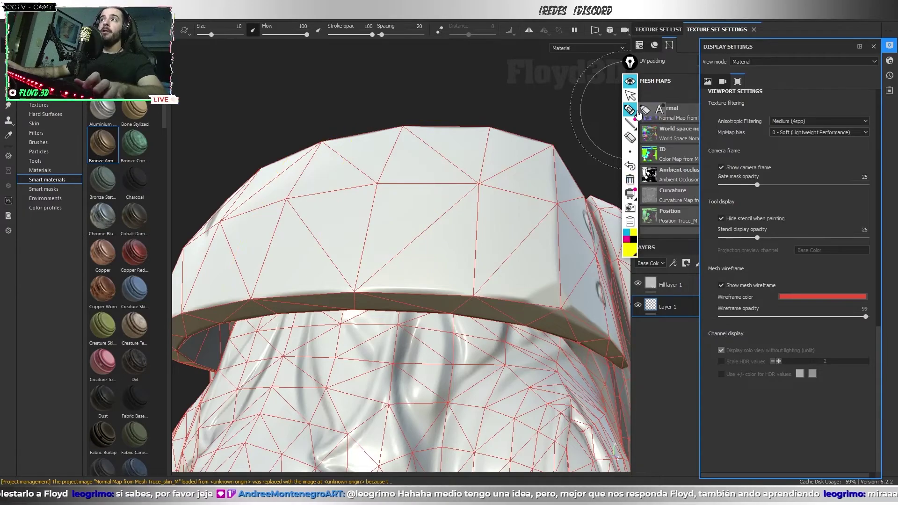
{"action": "mouse_move", "coordinate": [536, 118]}
{"action": "left_mouse_down", "text": "alt"}
{"action": "mouse_move", "coordinate": [518, 220]}
{"action": "mouse_move", "coordinate": [466, 255]}
{"action": "mouse_move", "coordinate": [422, 206]}
{"action": "mouse_move", "coordinate": [493, 209]}
{"action": "left_mouse_up", "text": "alt"}
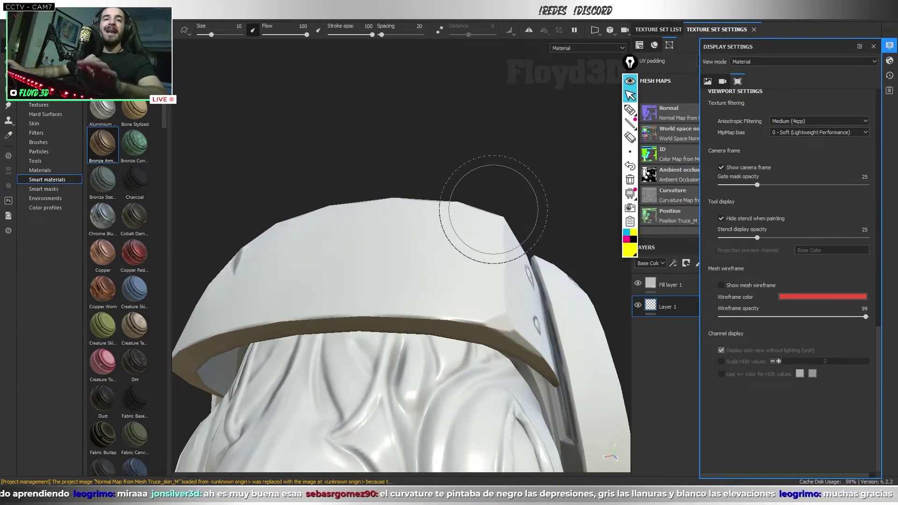
In Maya, select the helmet model, frame the head and switch to edge selection.
{"action": "key", "text": "alt+Tab"}
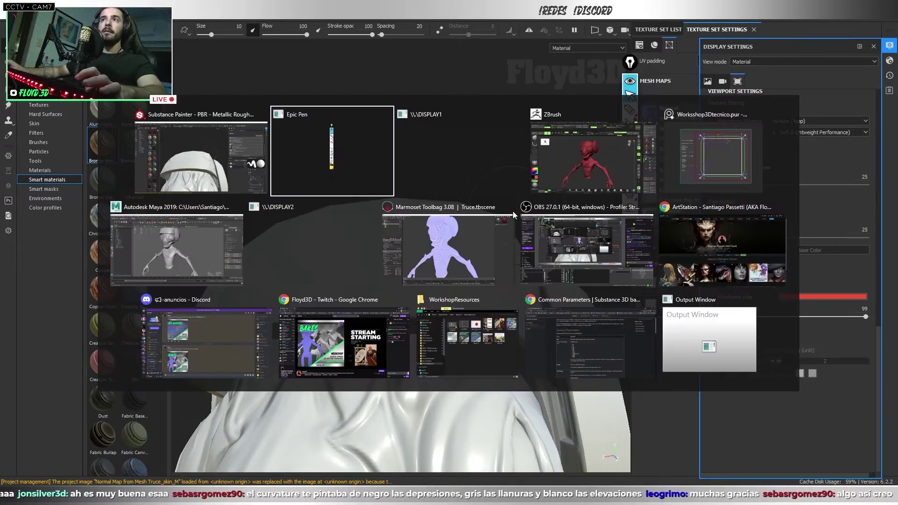
{"action": "left_click", "coordinate": [304, 254]}
{"action": "left_click", "coordinate": [455, 226]}
{"action": "left_click_drag", "start_coordinate": [455, 226], "coordinate": [430, 284], "text": "alt"}
{"action": "key", "text": "F10"}
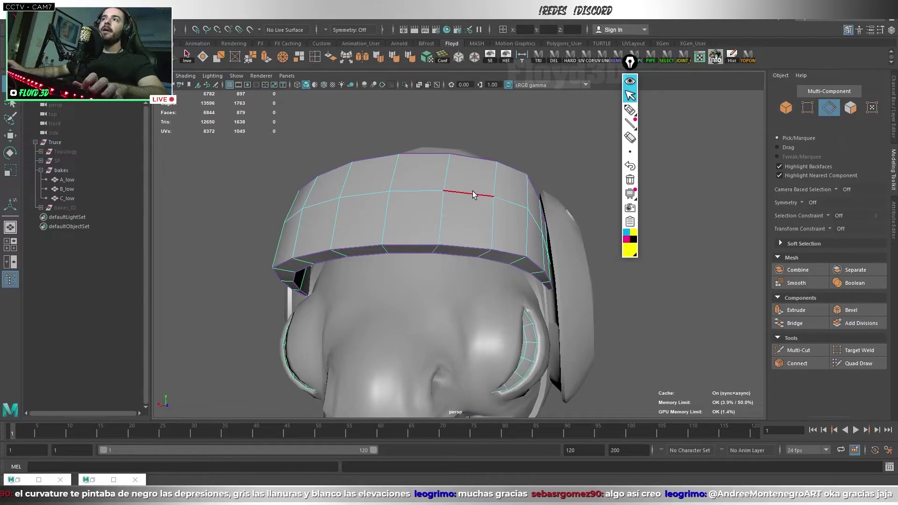
Select the cap band edges and insert new vertical edge loops through them.
{"action": "double_click", "coordinate": [473, 192]}
{"action": "mouse_move", "coordinate": [320, 226]}
{"action": "left_mouse_down", "text": "alt"}
{"action": "mouse_move", "coordinate": [445, 240]}
{"action": "mouse_move", "coordinate": [452, 224]}
{"action": "mouse_move", "coordinate": [486, 233]}
{"action": "left_mouse_up", "text": "alt"}
{"action": "right_click_drag", "start_coordinate": [486, 234], "coordinate": [500, 241], "text": "shift"}
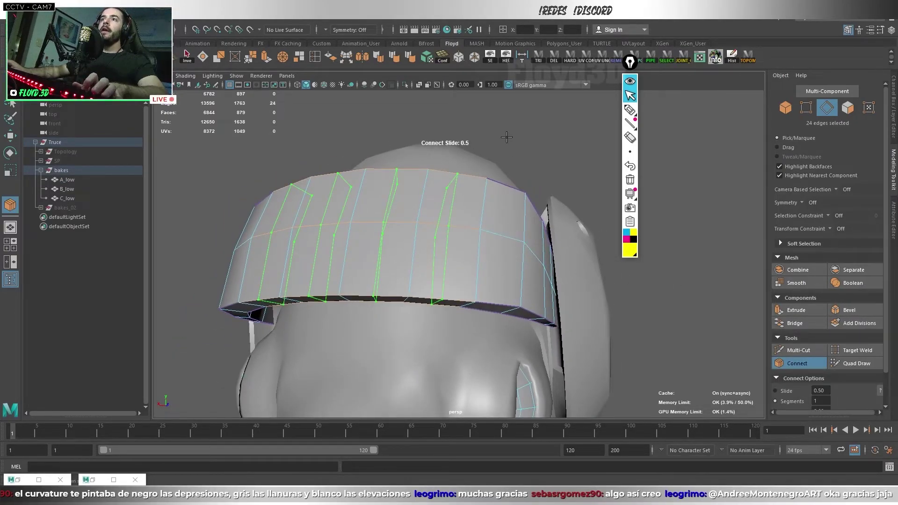
{"action": "mouse_move", "coordinate": [506, 137]}
{"action": "left_mouse_down", "text": "alt"}
{"action": "mouse_move", "coordinate": [471, 187]}
{"action": "mouse_move", "coordinate": [470, 220]}
{"action": "left_mouse_up", "text": "alt"}
{"action": "key", "text": "Return"}
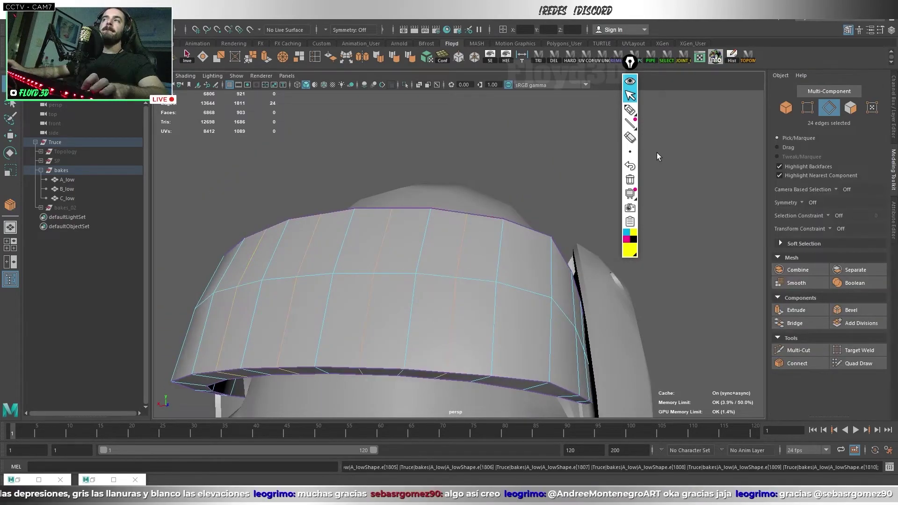
Convert the new loops to vertices and try adjusting them with the Move tool.
{"action": "left_click", "coordinate": [806, 109]}
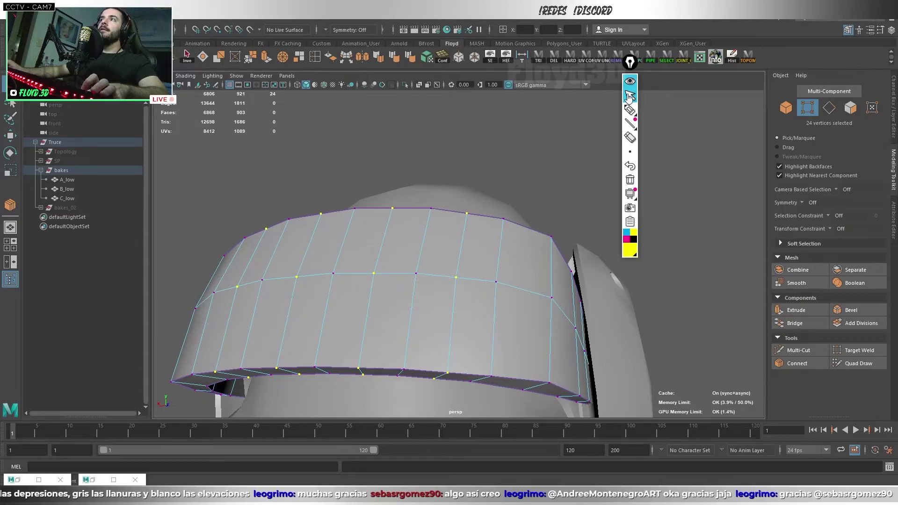
{"action": "left_click_drag", "start_coordinate": [645, 111], "coordinate": [526, 172], "text": "alt"}
{"action": "key", "text": "w"}
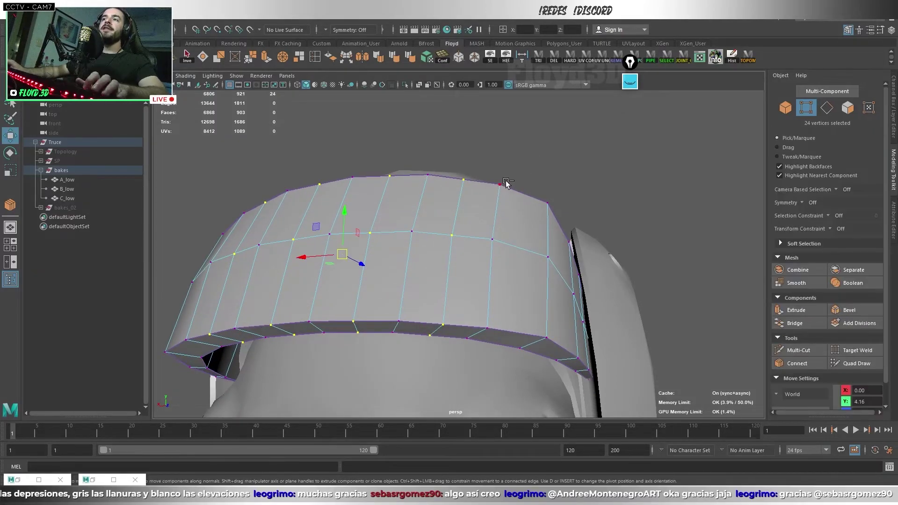
{"action": "scroll", "coordinate": [496, 180], "scroll_direction": "up", "scroll_amount": 2}
{"action": "scroll", "coordinate": [492, 182], "scroll_direction": "up", "scroll_amount": 2}
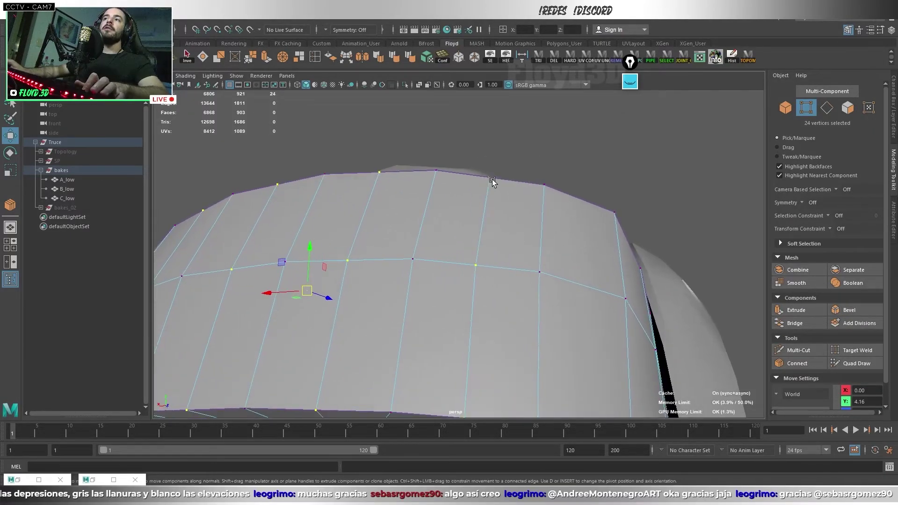
{"action": "scroll", "coordinate": [489, 115], "scroll_direction": "down", "scroll_amount": 3}
{"action": "scroll", "coordinate": [489, 114], "scroll_direction": "up", "scroll_amount": 5}
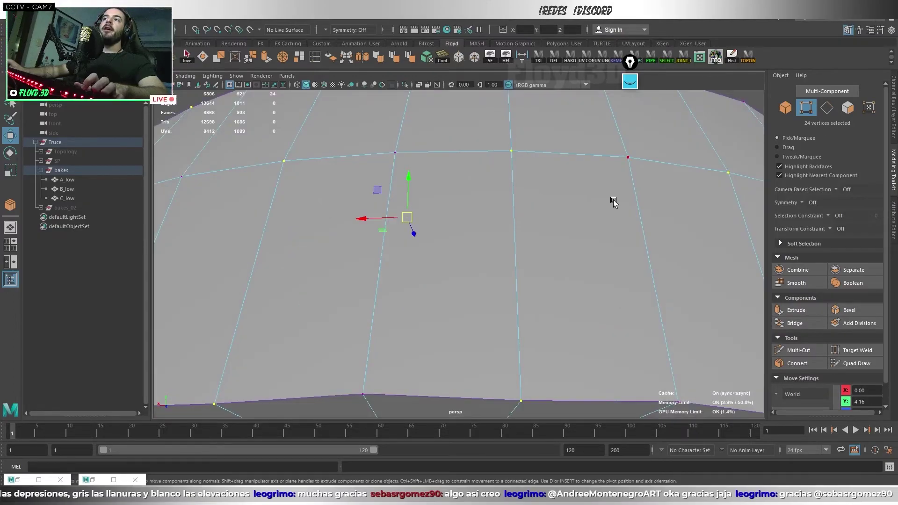
{"action": "scroll", "coordinate": [542, 175], "scroll_direction": "down", "scroll_amount": 3}
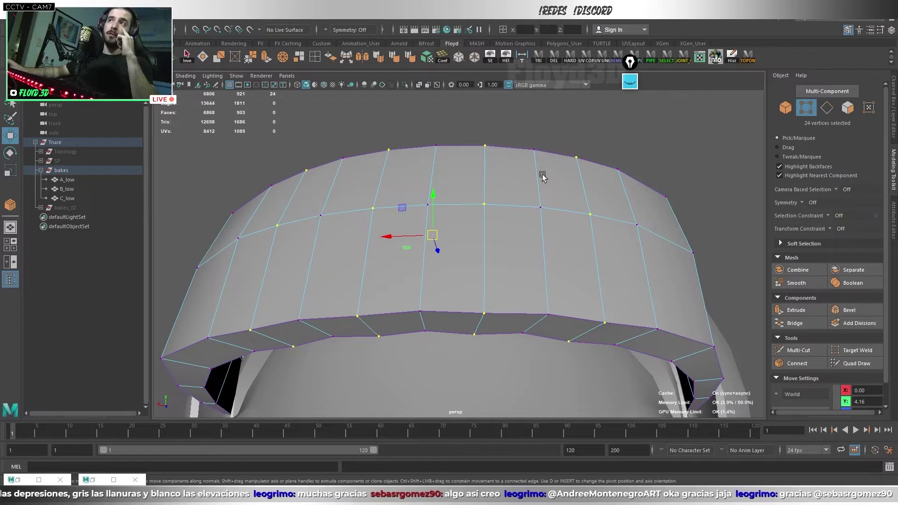
{"action": "key", "text": "F8"}
{"action": "scroll", "coordinate": [608, 128], "scroll_direction": "down", "scroll_amount": 3}
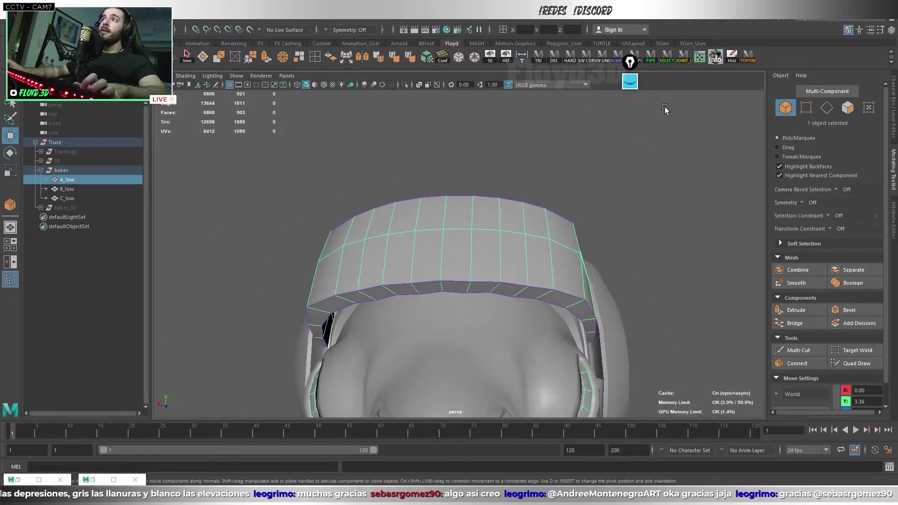
{"action": "scroll", "coordinate": [608, 128], "scroll_direction": "up", "scroll_amount": 2}
Box-select the low-poly objects and inspect the cap's UV shells in the UV Editor.
{"action": "left_click_drag", "start_coordinate": [611, 150], "coordinate": [299, 368]}
{"action": "right_click_drag", "start_coordinate": [515, 140], "coordinate": [543, 186]}
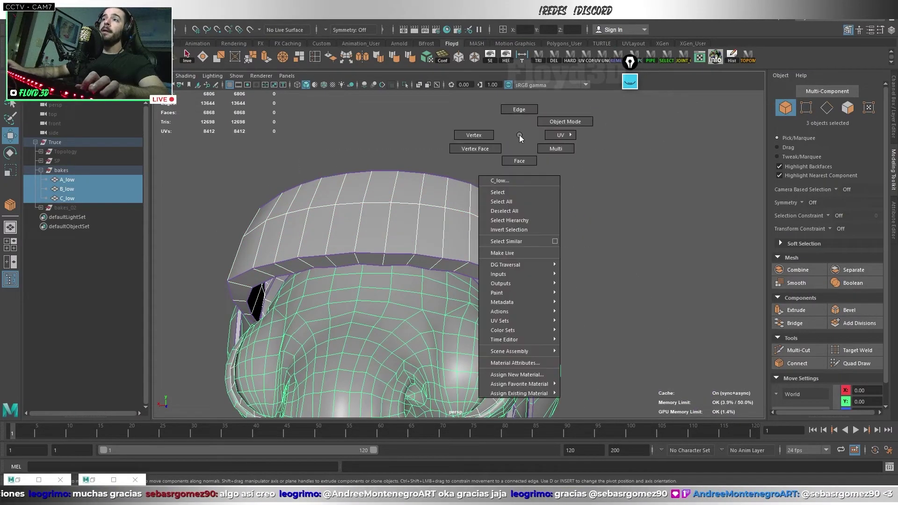
{"action": "scroll", "coordinate": [543, 187], "scroll_direction": "down", "scroll_amount": 3}
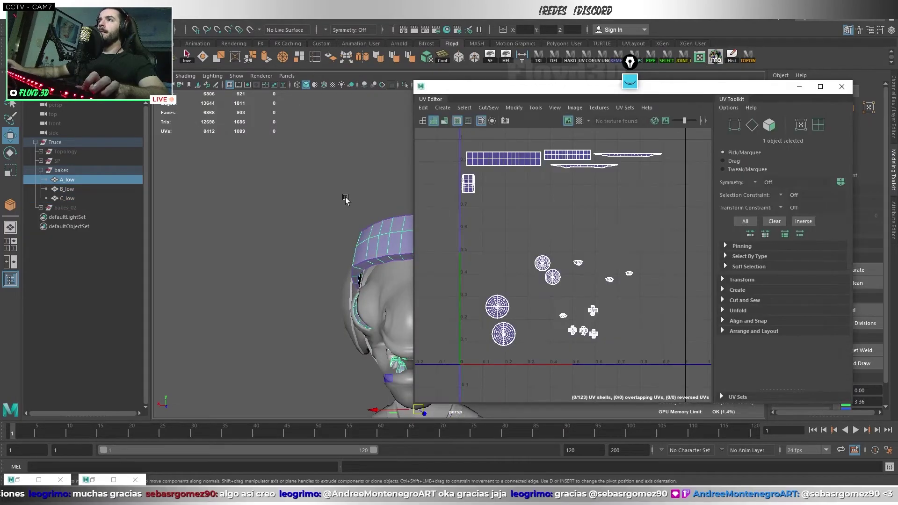
{"action": "mouse_move", "coordinate": [322, 187]}
{"action": "left_mouse_down", "text": "alt"}
{"action": "mouse_move", "coordinate": [290, 201]}
{"action": "mouse_move", "coordinate": [324, 218]}
{"action": "left_mouse_up", "text": "alt"}
{"action": "key", "text": "f"}
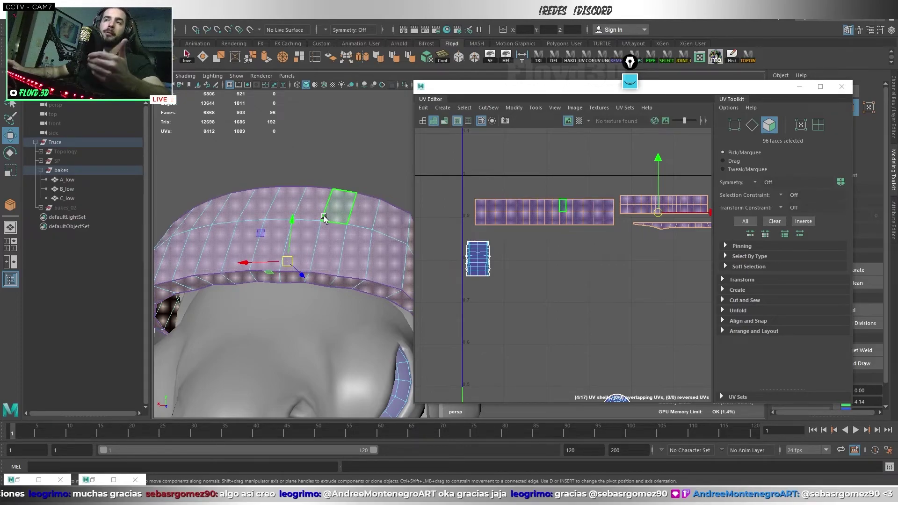
{"action": "key", "text": "F8"}
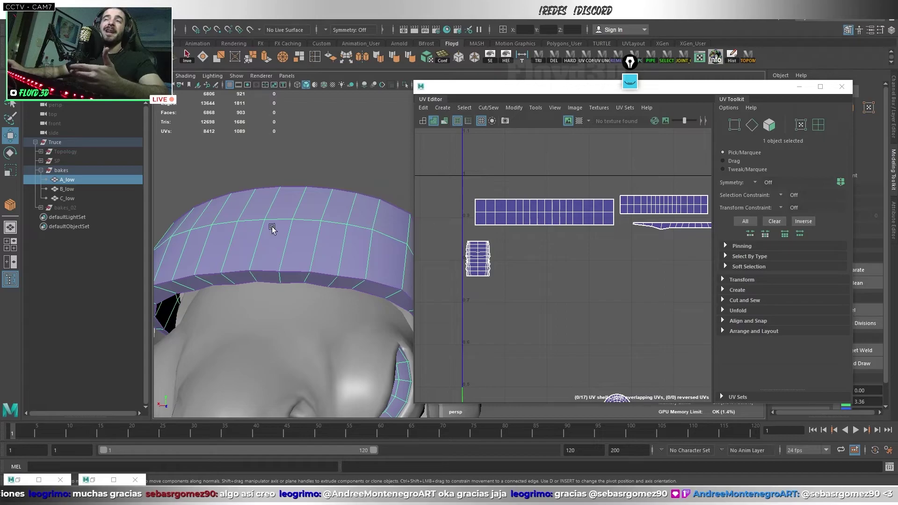
{"action": "scroll", "coordinate": [559, 211], "scroll_direction": "up", "scroll_amount": 3}
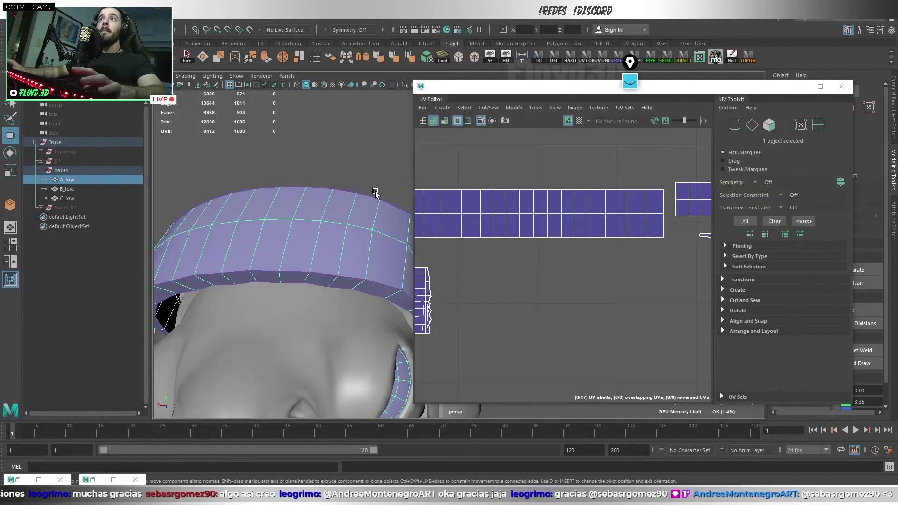
{"action": "key", "text": "alt+Tab"}
Turn the mesh wireframe back on and inspect the helmet top, back and round ear piece.
{"action": "left_click_drag", "start_coordinate": [396, 183], "coordinate": [384, 220], "text": "alt"}
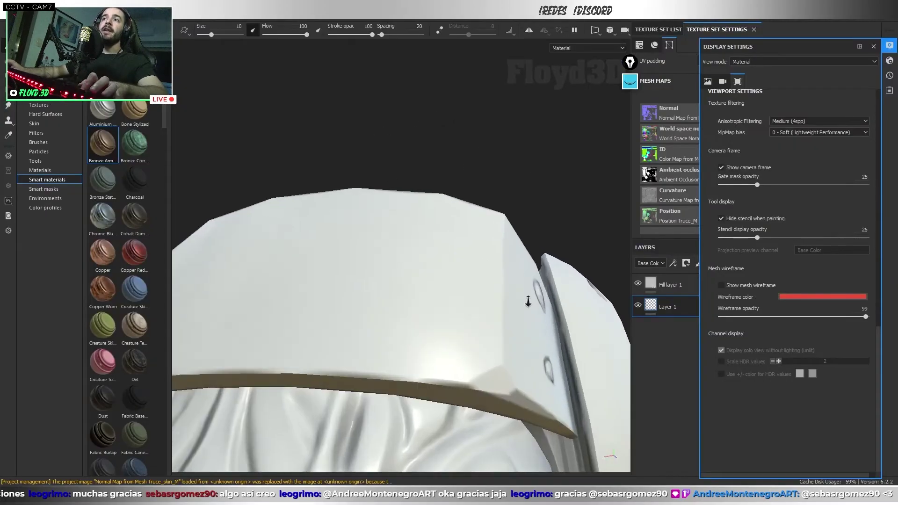
{"action": "left_click", "coordinate": [722, 285]}
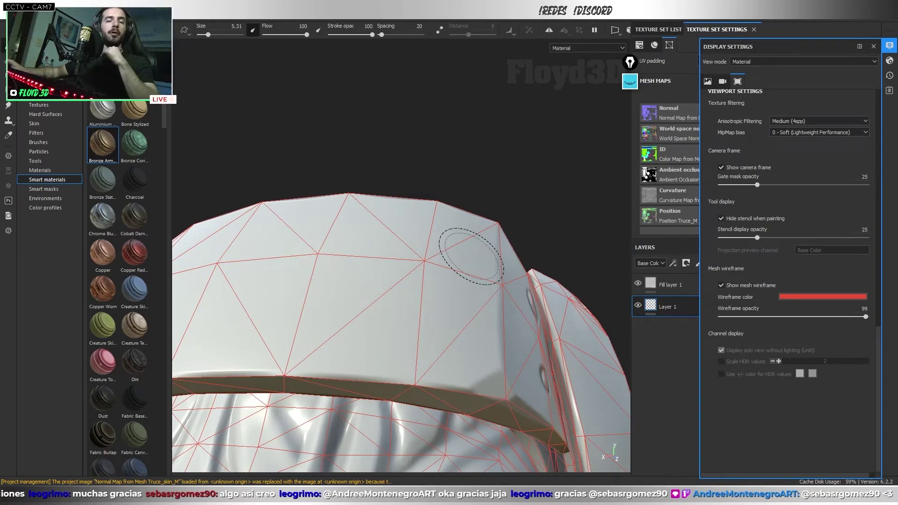
{"action": "mouse_move", "coordinate": [537, 176]}
{"action": "left_mouse_down", "text": "alt"}
{"action": "mouse_move", "coordinate": [423, 194]}
{"action": "mouse_move", "coordinate": [470, 195]}
{"action": "mouse_move", "coordinate": [427, 157]}
{"action": "mouse_move", "coordinate": [428, 203]}
{"action": "left_mouse_up", "text": "alt"}
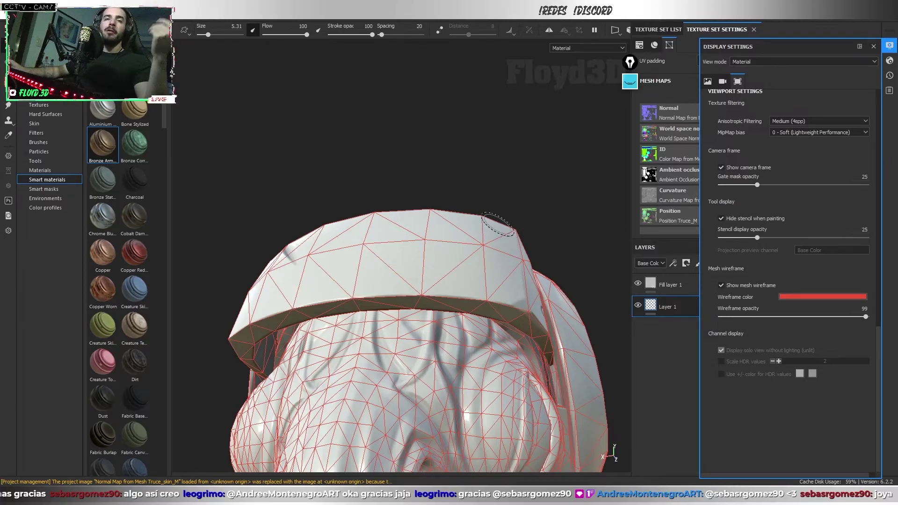
{"action": "mouse_move", "coordinate": [537, 202]}
{"action": "left_mouse_down", "text": "alt"}
{"action": "mouse_move", "coordinate": [525, 211]}
{"action": "mouse_move", "coordinate": [512, 274]}
{"action": "left_mouse_up", "text": "alt"}
{"action": "left_click_drag", "start_coordinate": [468, 317], "coordinate": [487, 320], "text": "alt"}
{"action": "right_click_drag", "start_coordinate": [486, 320], "coordinate": [538, 351], "text": "alt"}
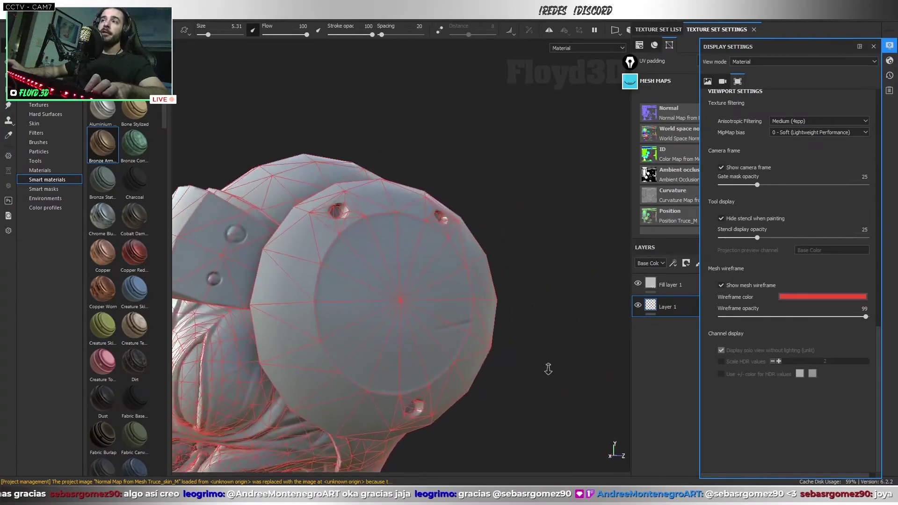
{"action": "left_click_drag", "start_coordinate": [540, 351], "coordinate": [511, 356], "text": "alt"}
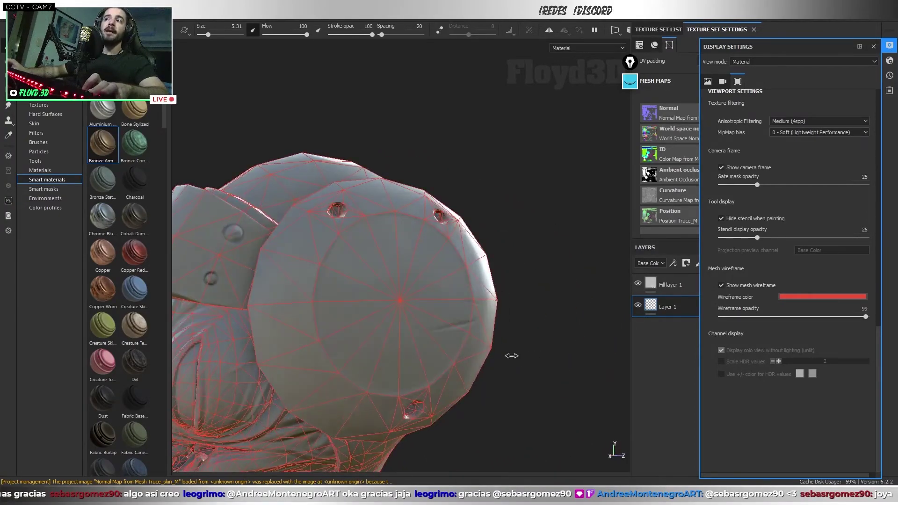
Set brush size to 2.64, hide the wireframe, close Display Settings and frame the character.
{"action": "right_click_drag", "start_coordinate": [511, 356], "coordinate": [496, 356], "text": "ctrl"}
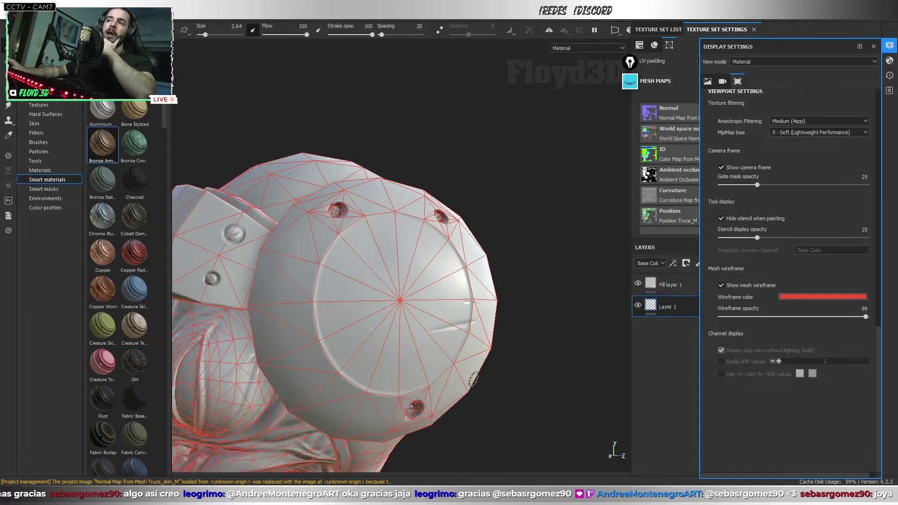
{"action": "left_click_drag", "start_coordinate": [507, 304], "coordinate": [518, 316], "text": "alt"}
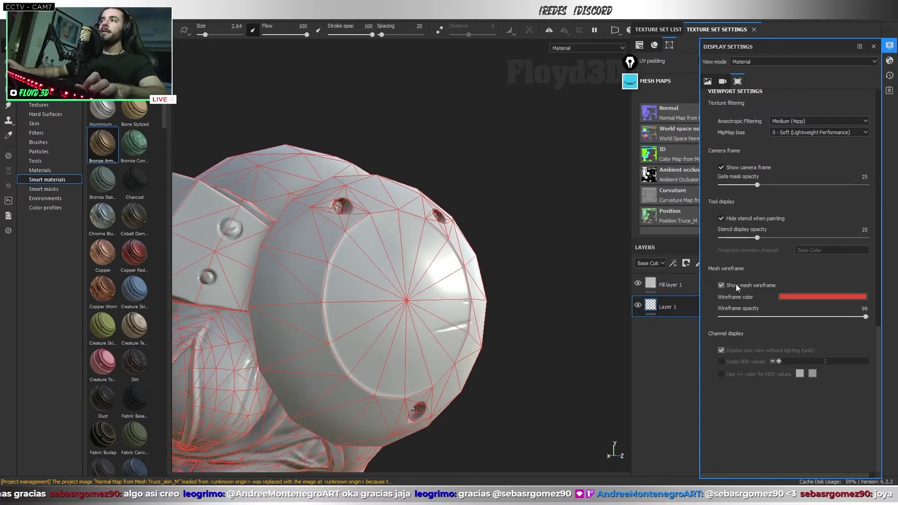
{"action": "left_click", "coordinate": [736, 284]}
{"action": "left_click", "coordinate": [873, 46]}
{"action": "key", "text": "f"}
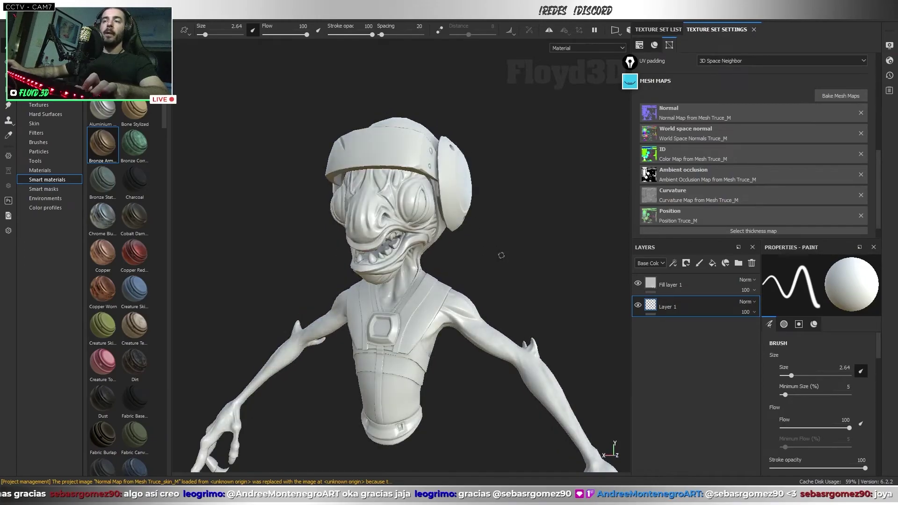
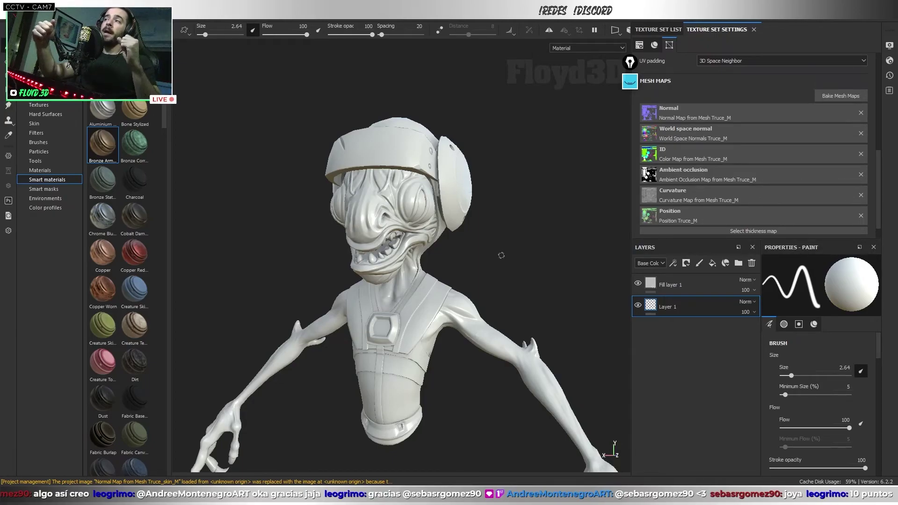
Pick the Truce_M texture set and bring the Bronze Armor smart material into its layers.
{"action": "left_click", "coordinate": [658, 29]}
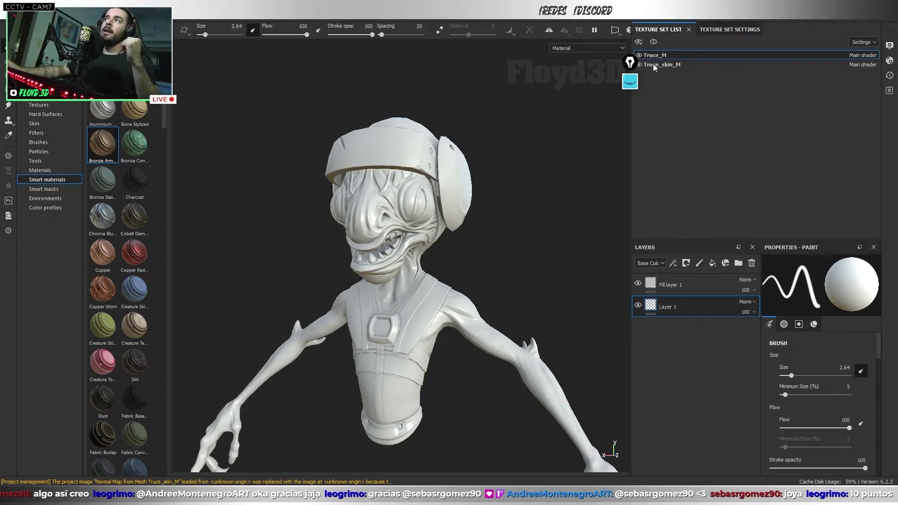
{"action": "left_click", "coordinate": [662, 64]}
{"action": "left_click", "coordinate": [654, 283]}
{"action": "mouse_move", "coordinate": [102, 145]}
{"action": "left_mouse_down"}
{"action": "mouse_move", "coordinate": [681, 330]}
{"action": "mouse_move", "coordinate": [679, 280]}
{"action": "left_mouse_up"}
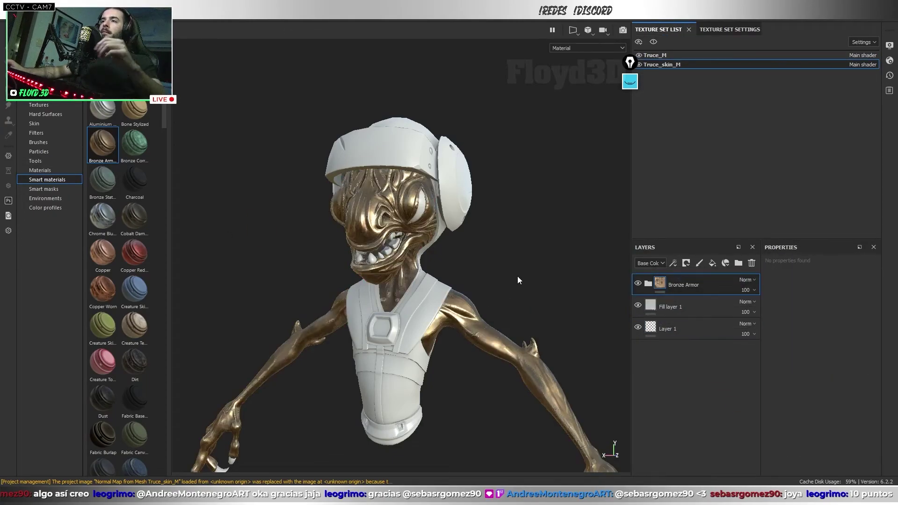
{"action": "left_click", "coordinate": [639, 55]}
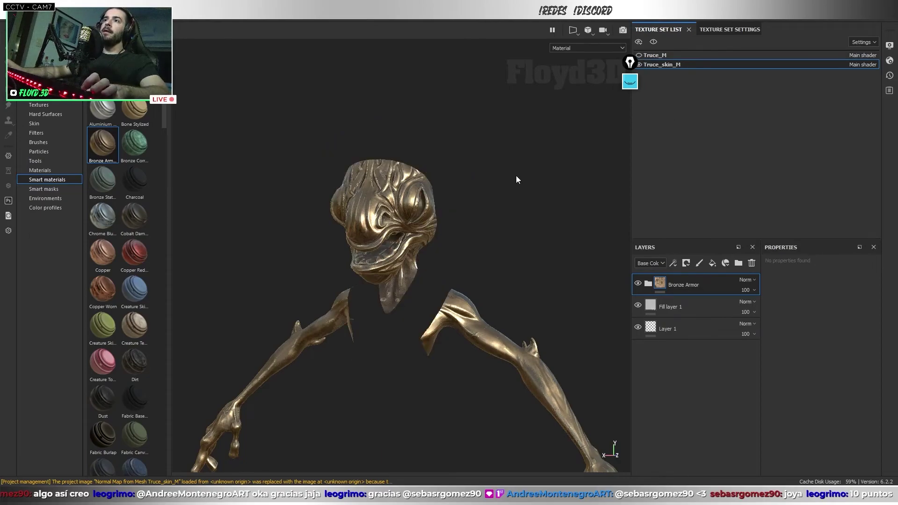
{"action": "left_click", "coordinate": [639, 55]}
Drop Bronze Armor onto the helmet and vest, confirming Truce_skin_M remains untextured.
{"action": "left_click_drag", "start_coordinate": [102, 145], "coordinate": [673, 339]}
{"action": "left_click_drag", "start_coordinate": [509, 298], "coordinate": [622, 292], "text": "alt"}
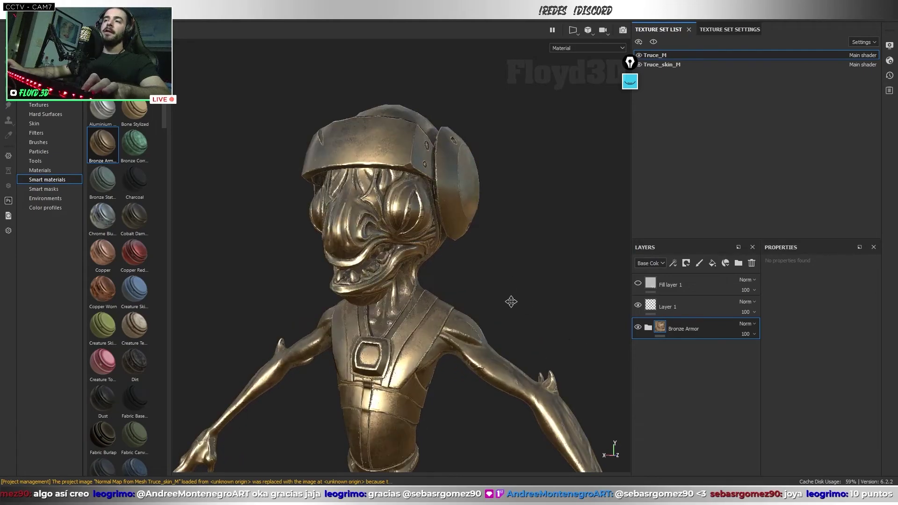
{"action": "left_click", "coordinate": [662, 65]}
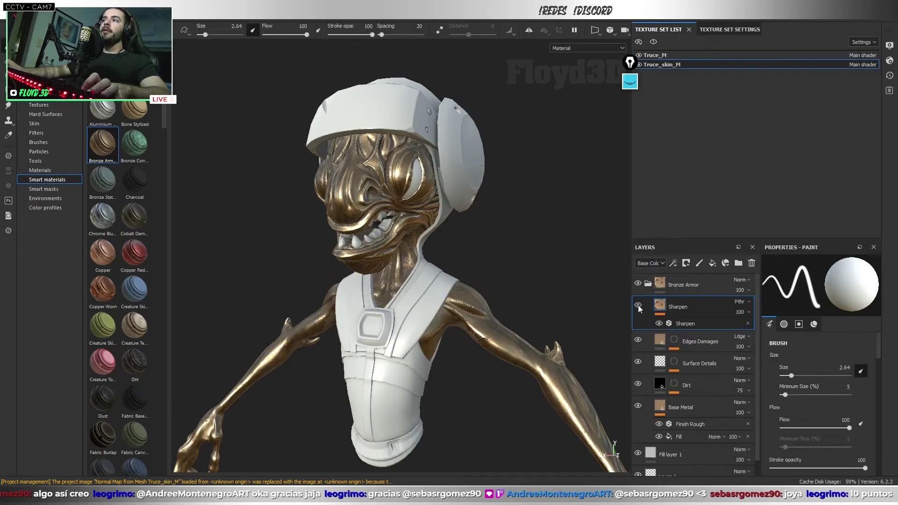
{"action": "left_click", "coordinate": [655, 55]}
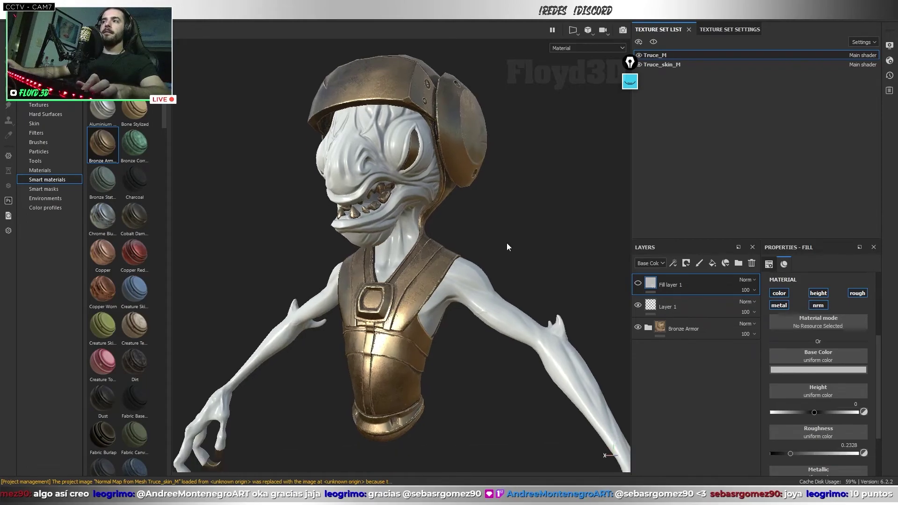
Cycle the baked mesh maps with B, return to Material with M, and expand Bronze Armor.
{"action": "left_click_drag", "start_coordinate": [505, 255], "coordinate": [742, 168], "text": "alt"}
{"action": "left_click", "coordinate": [717, 31]}
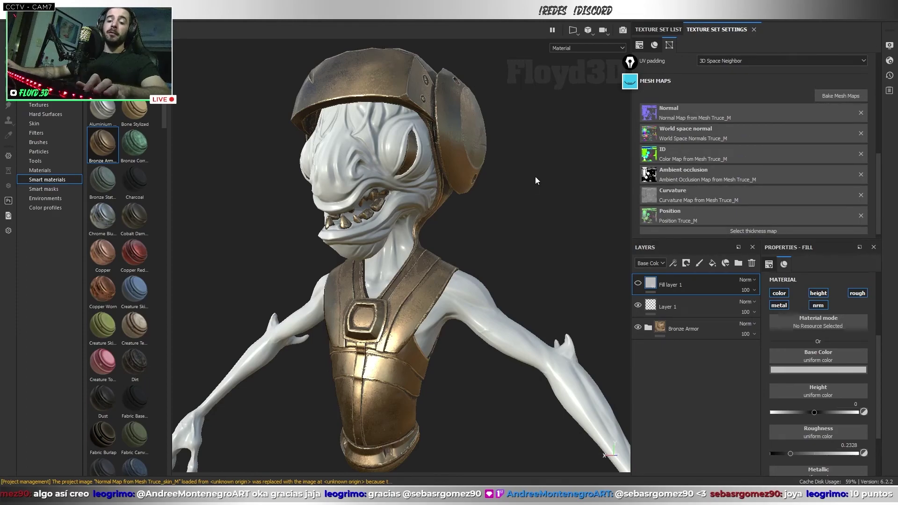
{"action": "key", "text": "b"}
{"action": "key", "text": "b"}
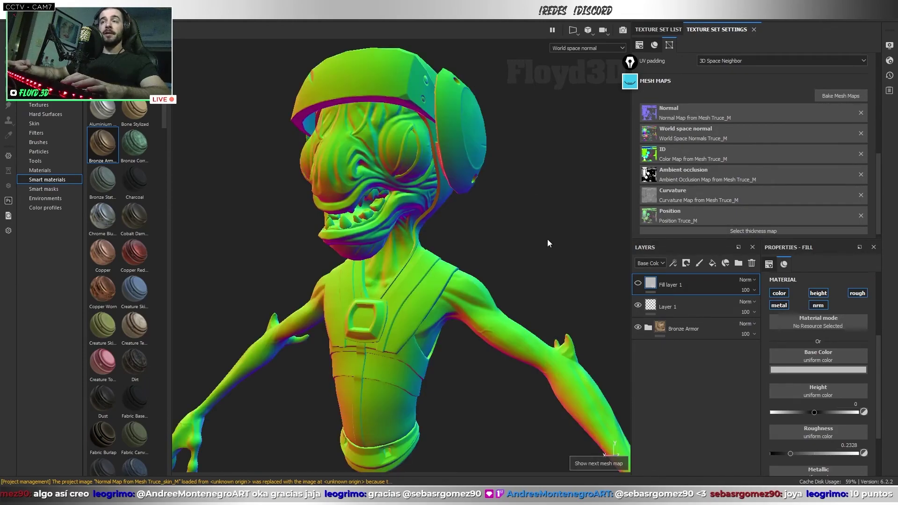
{"action": "key", "text": "b"}
{"action": "key", "text": "b"}
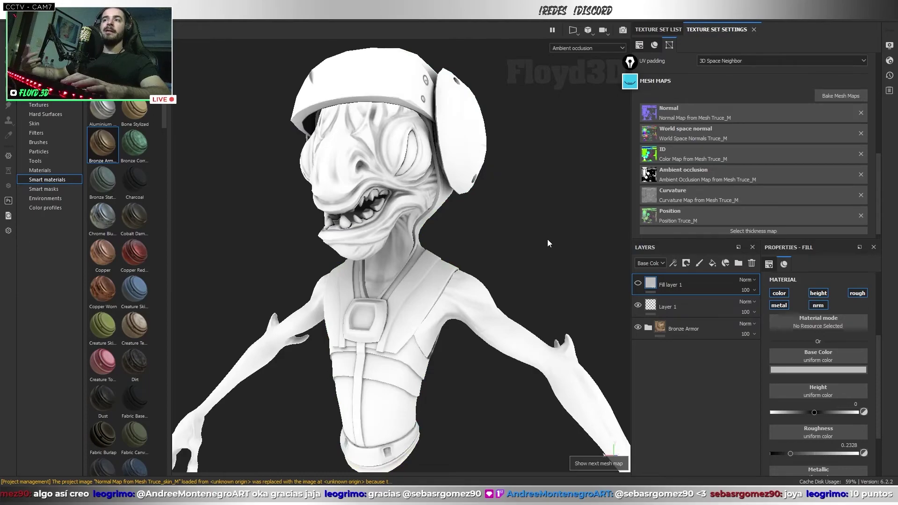
{"action": "key", "text": "b"}
{"action": "key", "text": "b"}
{"action": "key", "text": "b"}
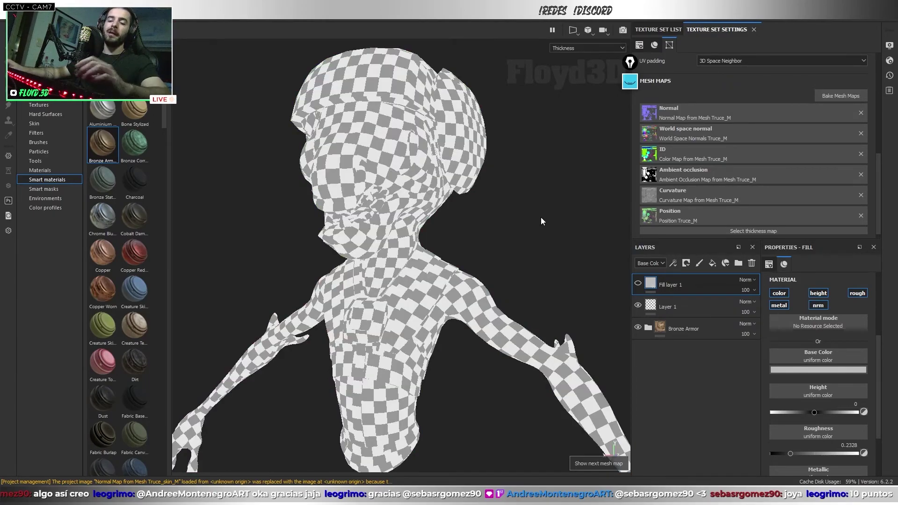
{"action": "key", "text": "m"}
{"action": "left_click", "coordinate": [648, 329]}
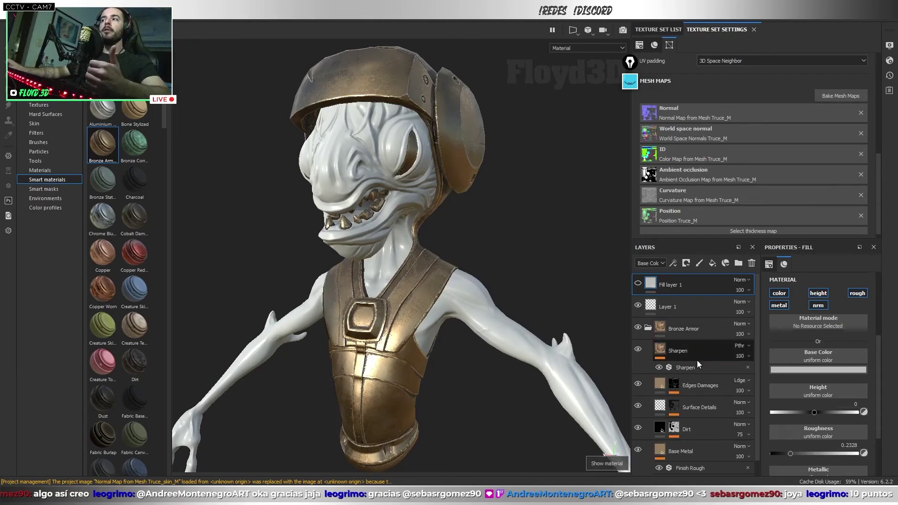
Select the Surface Details mask generator and preview its mask alone before returning to Material view.
{"action": "scroll", "coordinate": [678, 401], "scroll_direction": "down", "scroll_amount": 1}
{"action": "left_click", "coordinate": [676, 399]}
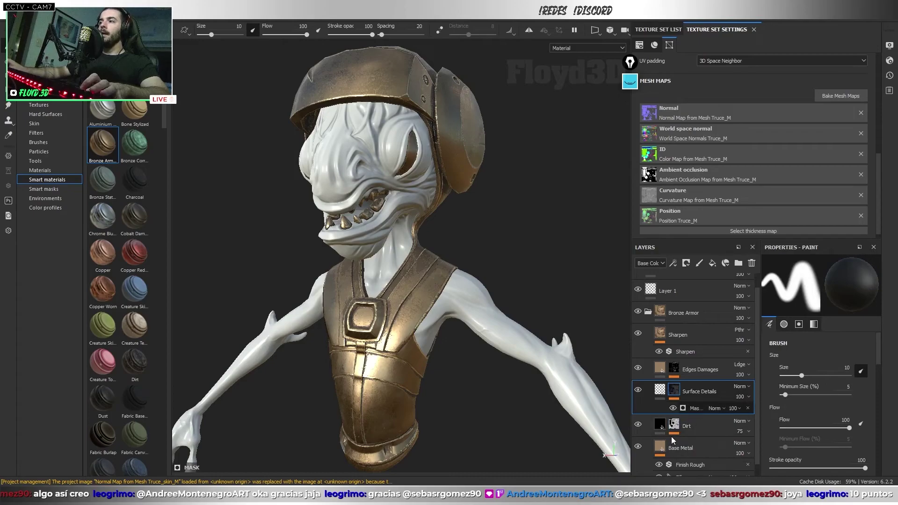
{"action": "left_click", "coordinate": [711, 409]}
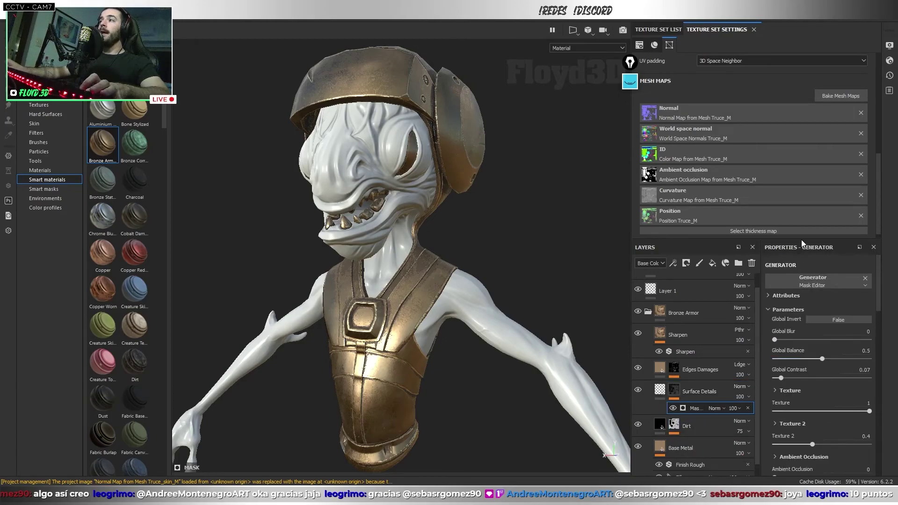
{"action": "left_click_drag", "start_coordinate": [801, 239], "coordinate": [801, 175]}
{"action": "left_click", "coordinate": [674, 341], "text": "alt"}
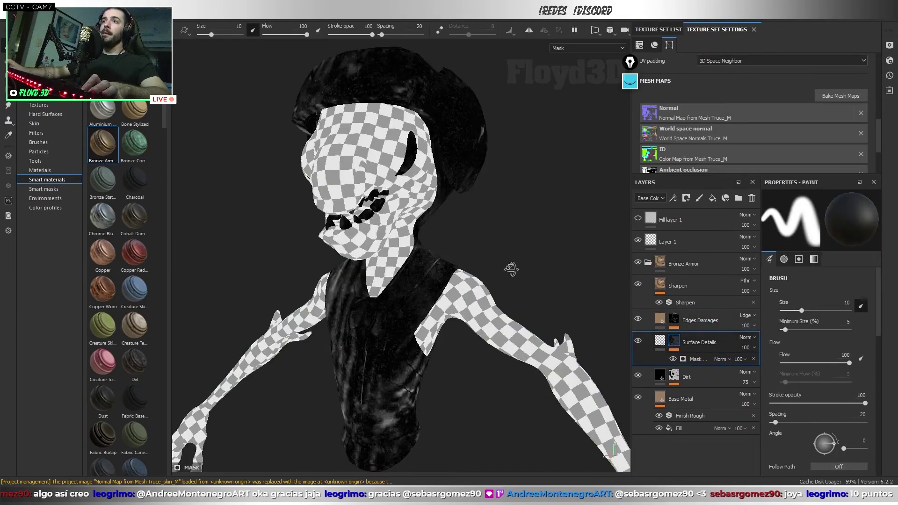
{"action": "left_click_drag", "start_coordinate": [511, 269], "coordinate": [500, 271], "text": "alt"}
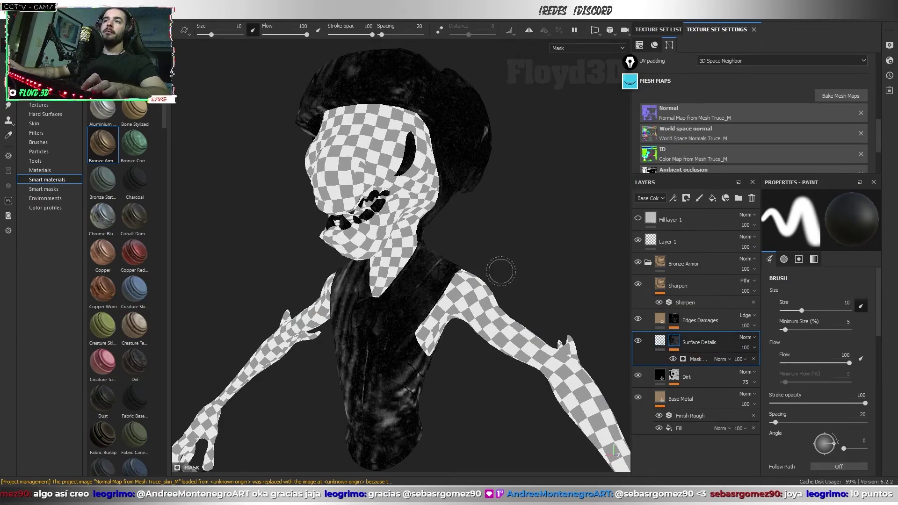
{"action": "key", "text": "m"}
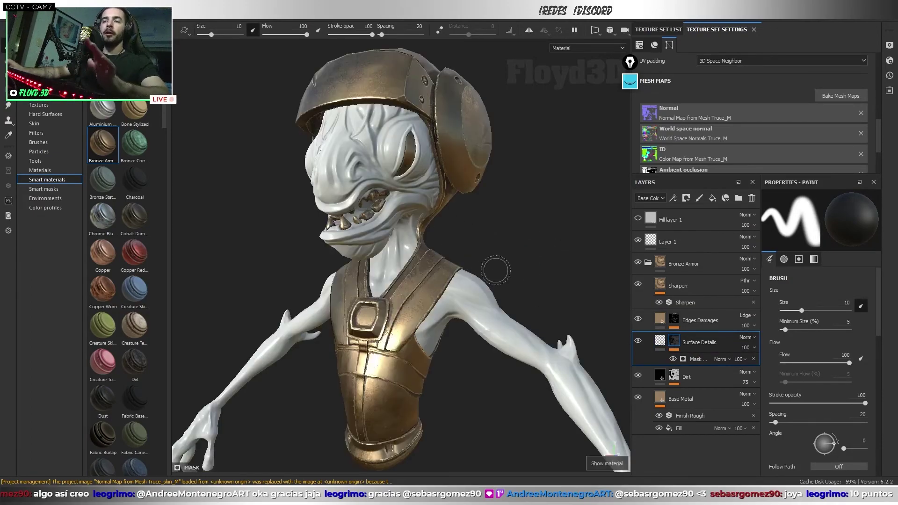
Review the Surface Details generator parameters and orbit around the bronze-armored alien bust.
{"action": "left_click", "coordinate": [696, 361]}
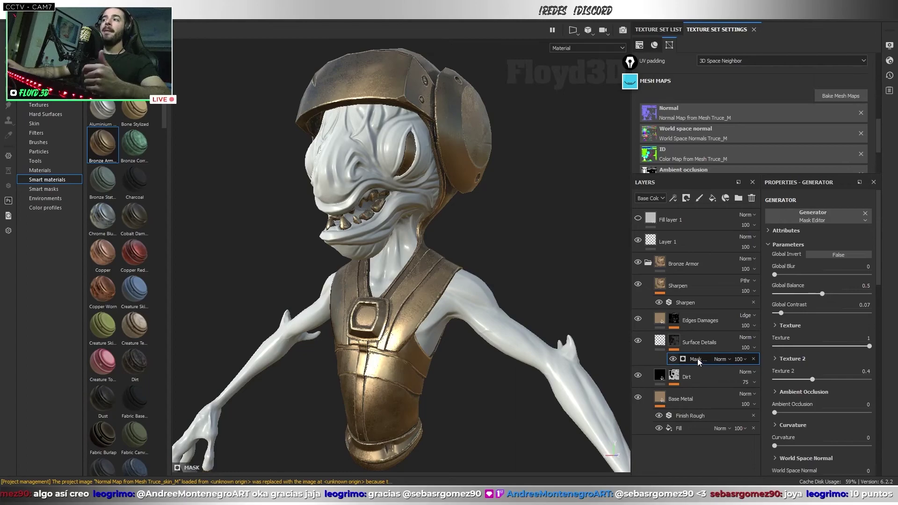
{"action": "scroll", "coordinate": [773, 343], "scroll_direction": "down", "scroll_amount": 3}
{"action": "scroll", "coordinate": [795, 327], "scroll_direction": "down", "scroll_amount": 5}
{"action": "scroll", "coordinate": [823, 306], "scroll_direction": "down", "scroll_amount": 5}
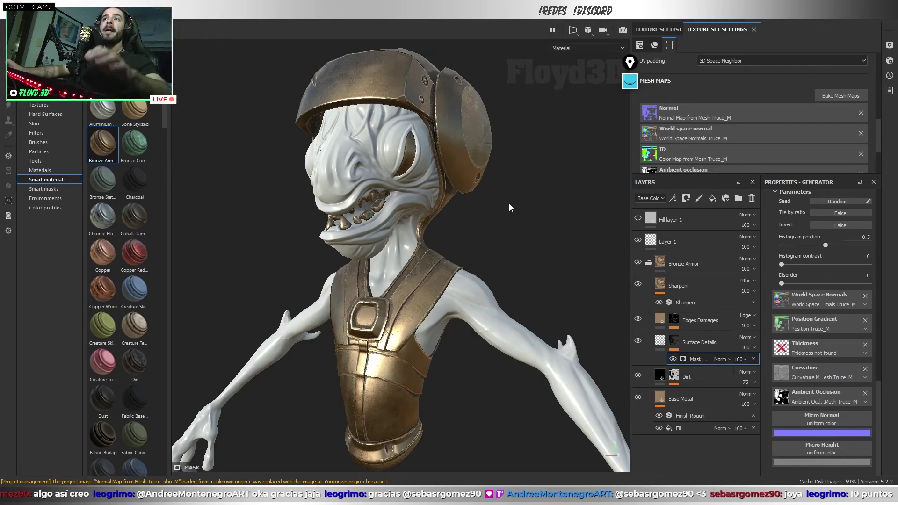
{"action": "mouse_move", "coordinate": [509, 203]}
{"action": "left_mouse_down", "text": "alt"}
{"action": "mouse_move", "coordinate": [502, 197]}
{"action": "mouse_move", "coordinate": [503, 247]}
{"action": "left_mouse_up", "text": "alt"}
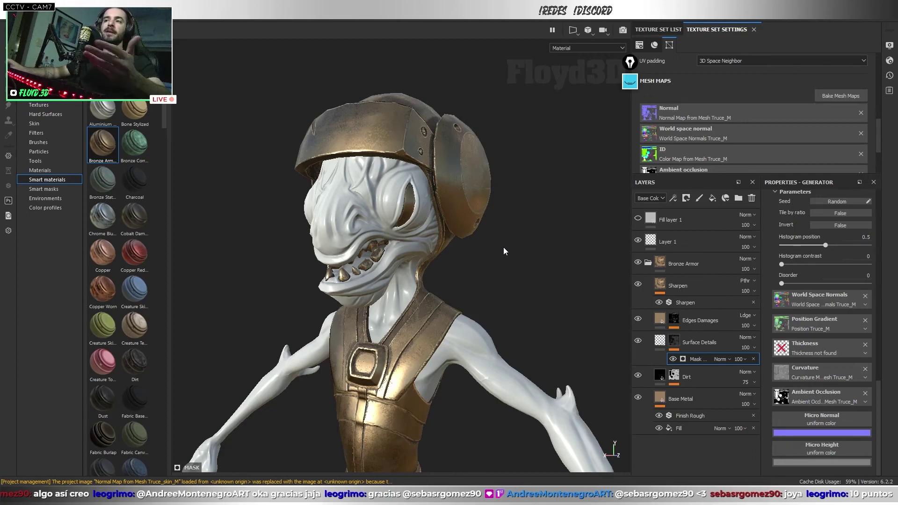
{"action": "left_click_drag", "start_coordinate": [503, 247], "coordinate": [538, 253], "text": "alt"}
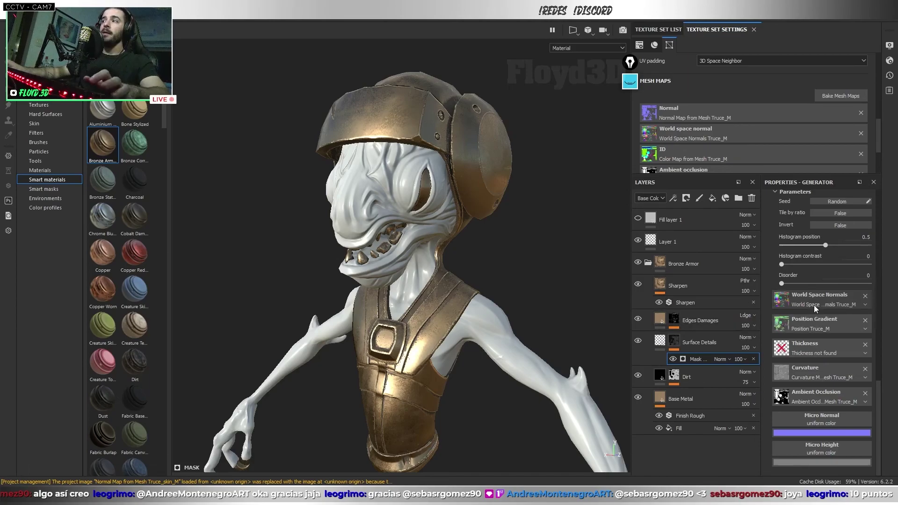
{"action": "mouse_move", "coordinate": [454, 270]}
{"action": "left_mouse_down", "text": "alt"}
{"action": "mouse_move", "coordinate": [495, 311]}
{"action": "mouse_move", "coordinate": [490, 326]}
{"action": "mouse_move", "coordinate": [506, 288]}
{"action": "left_mouse_up", "text": "alt"}
Give the Bronze Armor folder a black bitmap mask containing a Color selection effect.
{"action": "left_click", "coordinate": [681, 266]}
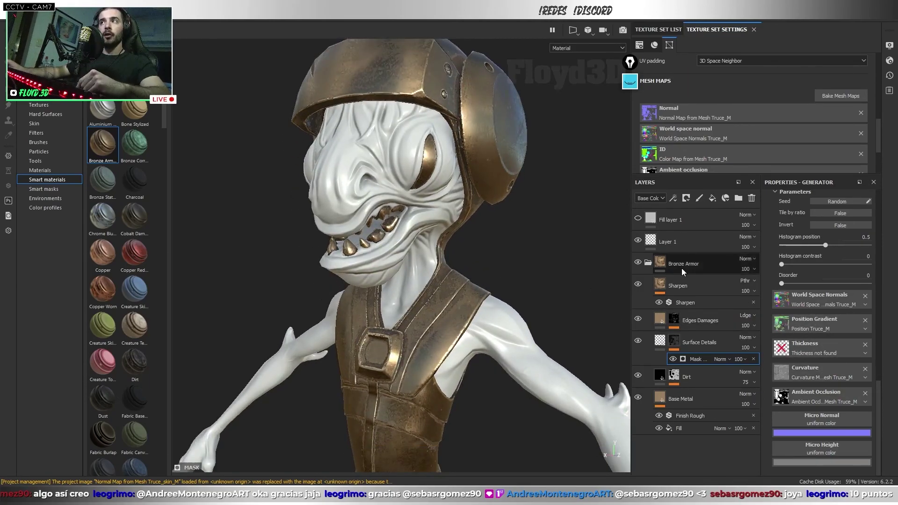
{"action": "left_click", "coordinate": [648, 262]}
{"action": "right_click", "coordinate": [691, 268]}
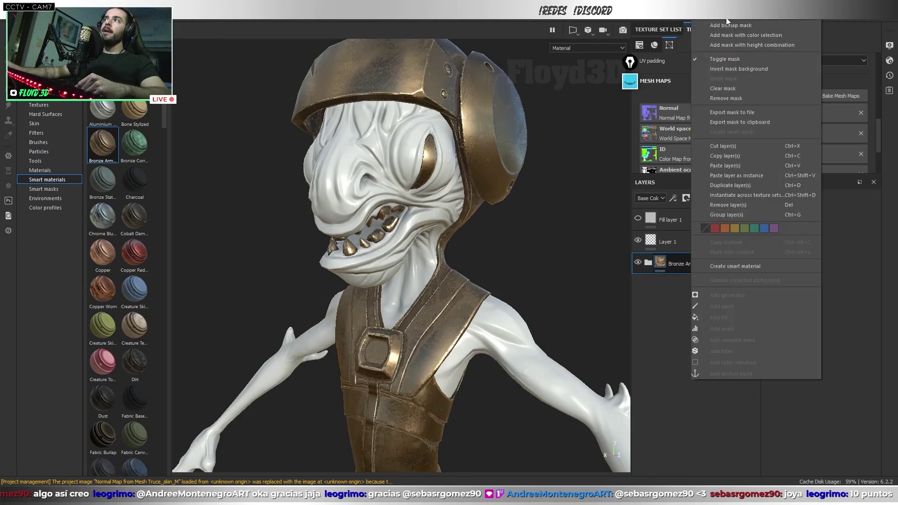
{"action": "left_click", "coordinate": [723, 26]}
{"action": "right_click", "coordinate": [677, 264]}
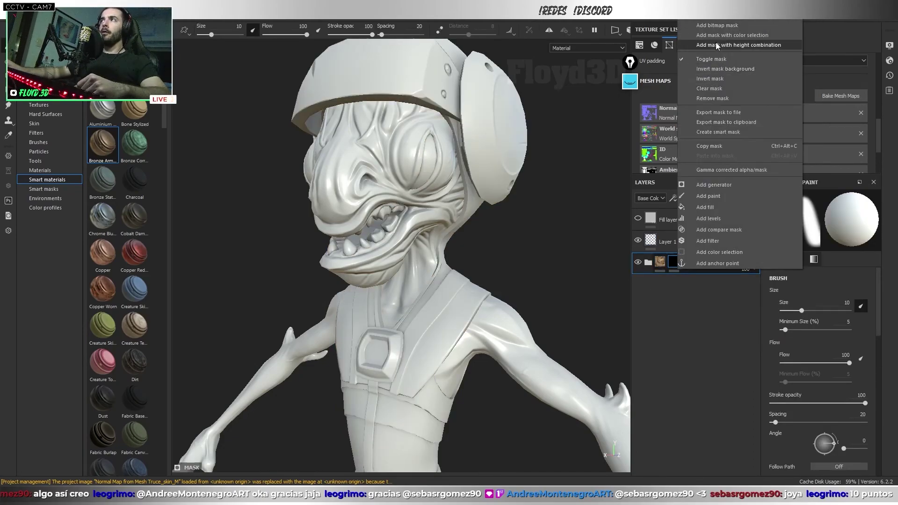
{"action": "left_click", "coordinate": [715, 38]}
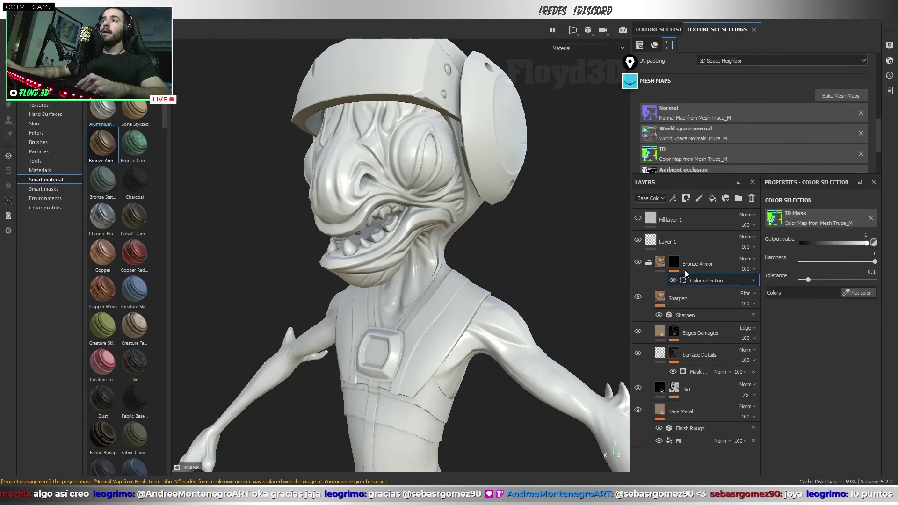
Preview the Bronze Armor mask on the bust, then return to Material view and select the Color selection effect.
{"action": "left_click_drag", "start_coordinate": [523, 263], "coordinate": [547, 274], "text": "alt"}
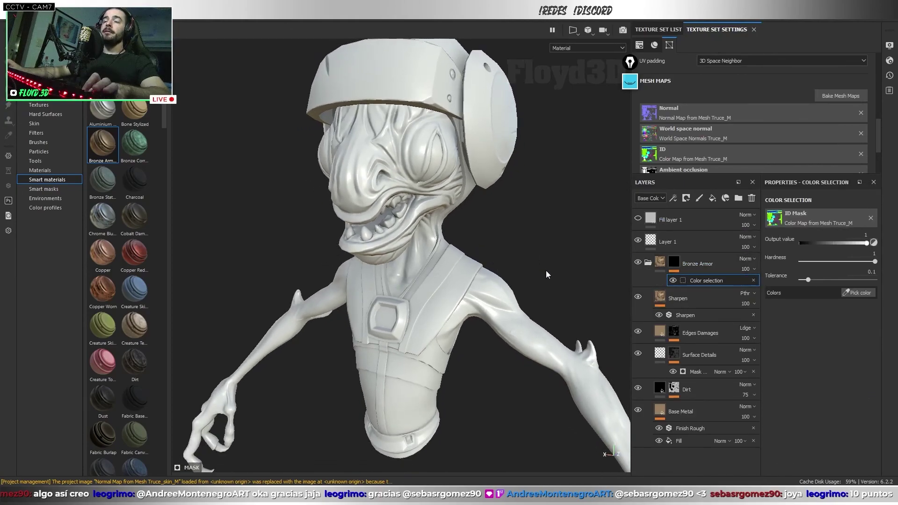
{"action": "key", "text": "1"}
{"action": "key", "text": "m"}
{"action": "left_click_drag", "start_coordinate": [541, 241], "coordinate": [518, 272], "text": "alt"}
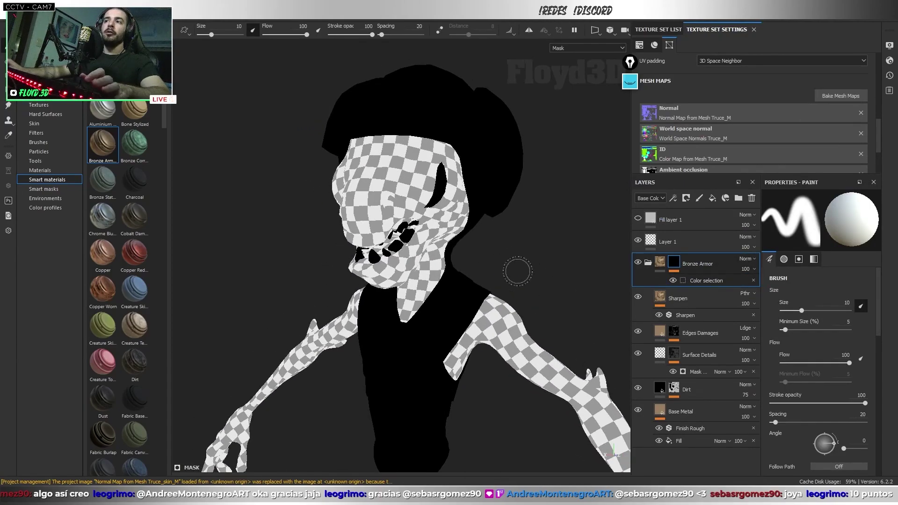
{"action": "key", "text": "m"}
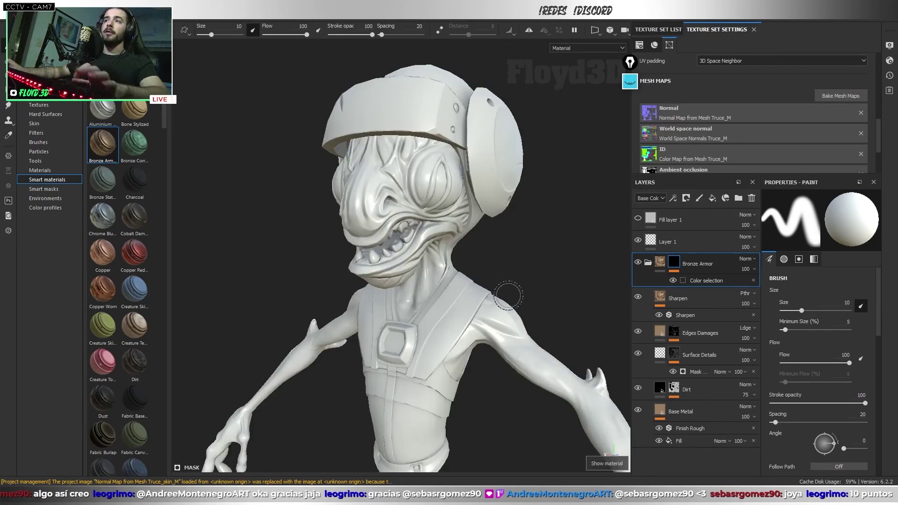
{"action": "left_click", "coordinate": [695, 281]}
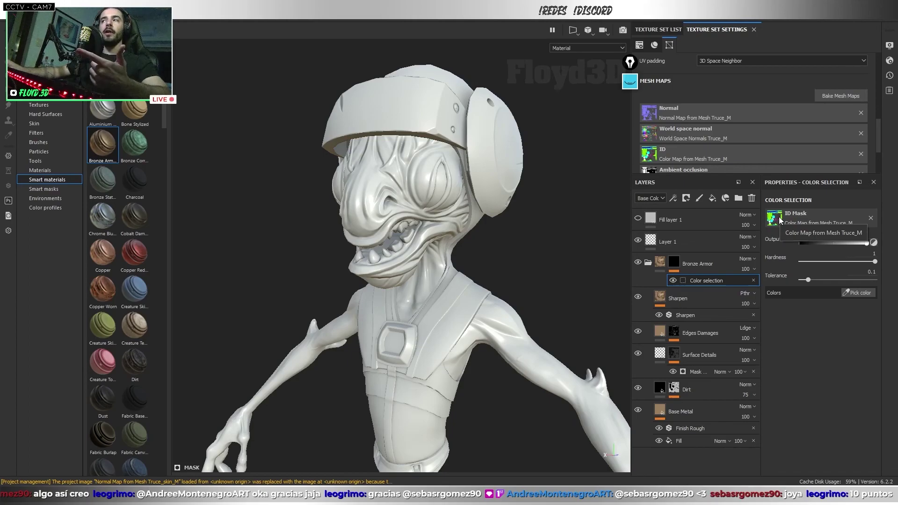
Pick the green vest ID colour in Color selection and preview the resulting mask.
{"action": "left_click", "coordinate": [853, 293]}
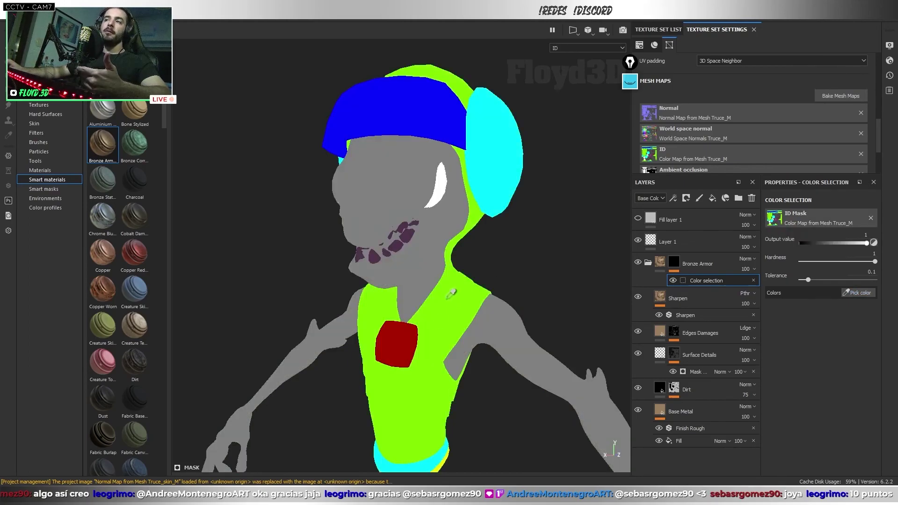
{"action": "left_click", "coordinate": [449, 296]}
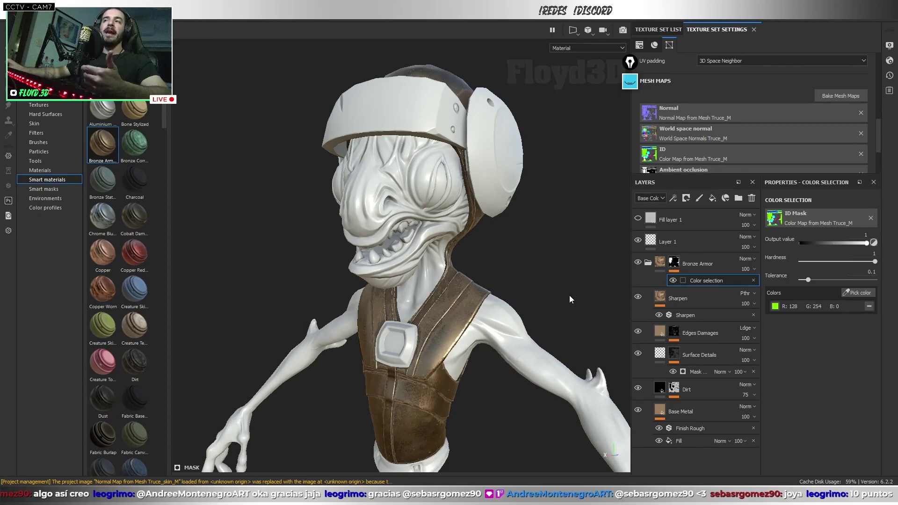
{"action": "left_click_drag", "start_coordinate": [522, 261], "coordinate": [558, 299], "text": "alt"}
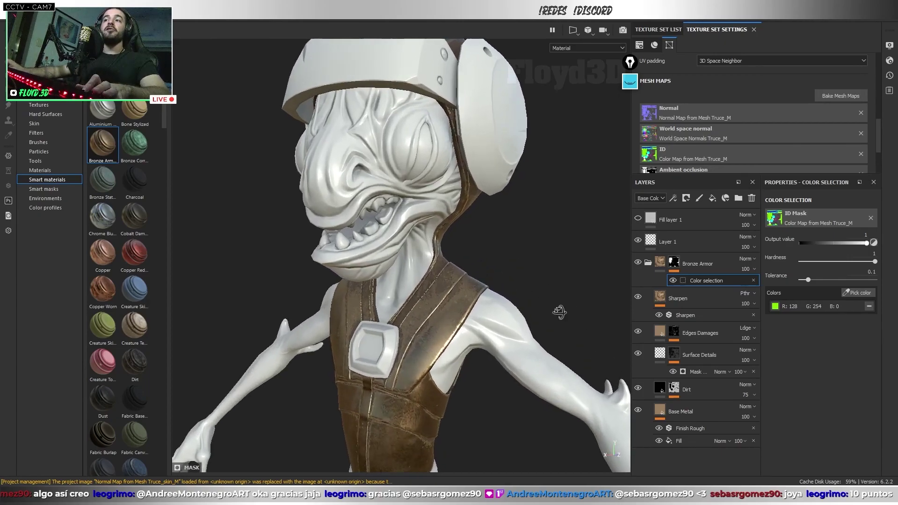
{"action": "left_click", "coordinate": [674, 261], "text": "alt"}
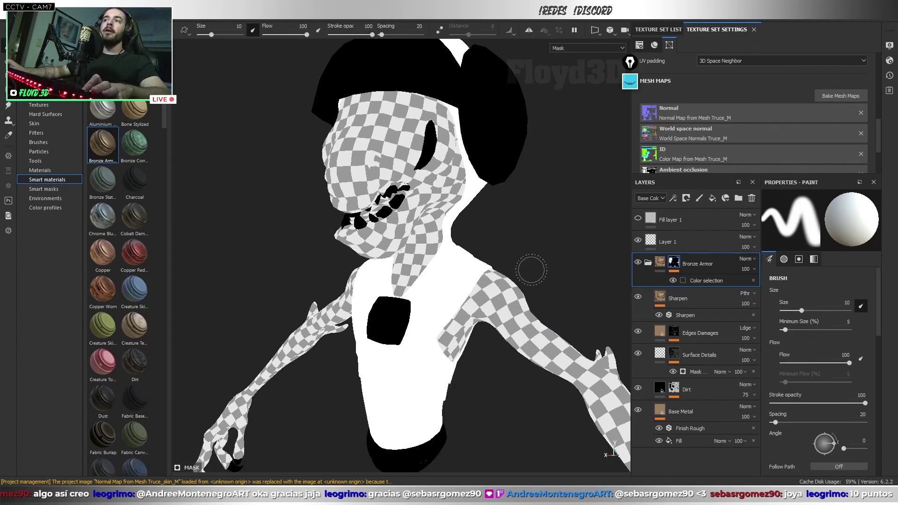
{"action": "left_click", "coordinate": [706, 280]}
Add the blue helmet ID colour, then review the mask and bronze material on the bust.
{"action": "left_click", "coordinate": [863, 294]}
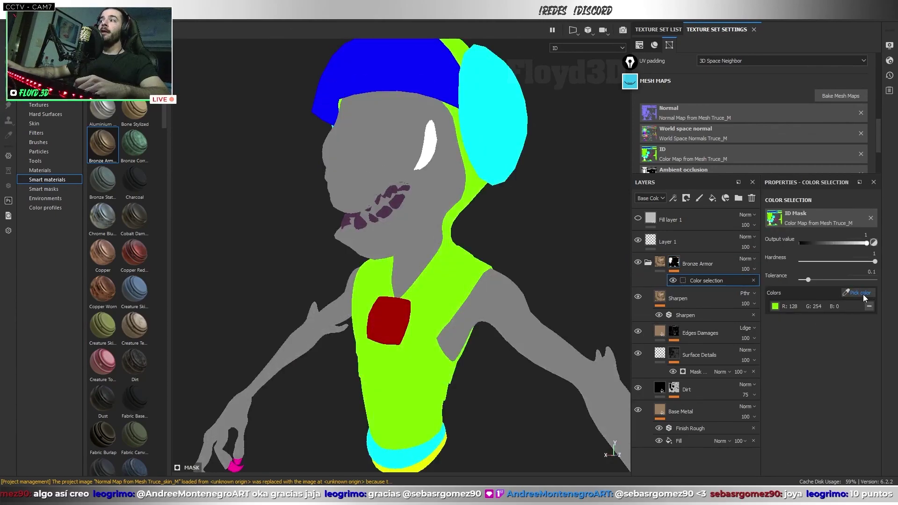
{"action": "left_click", "coordinate": [438, 74]}
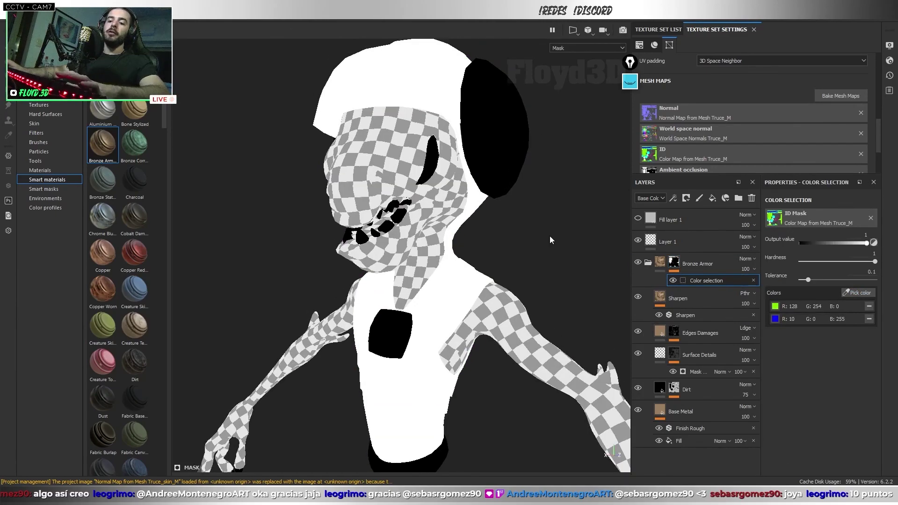
{"action": "left_click_drag", "start_coordinate": [561, 281], "coordinate": [512, 274], "text": "alt"}
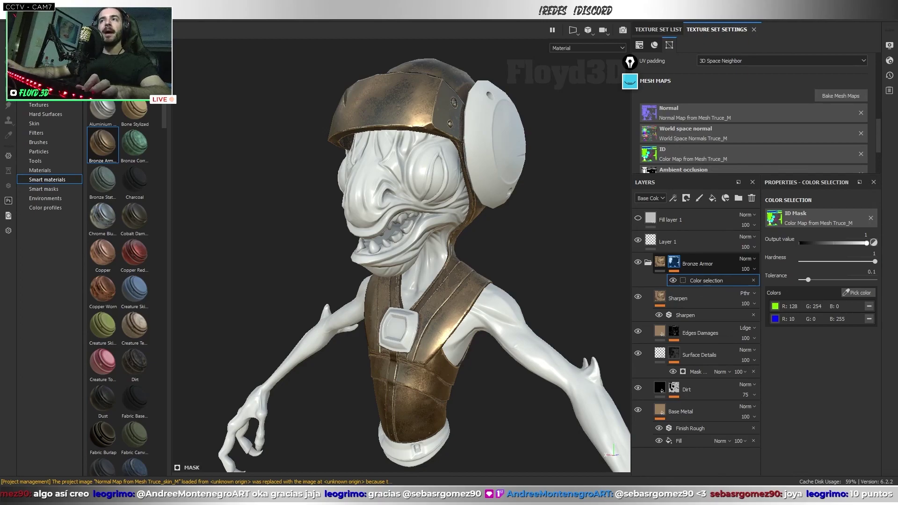
{"action": "left_click", "coordinate": [674, 262], "text": "alt"}
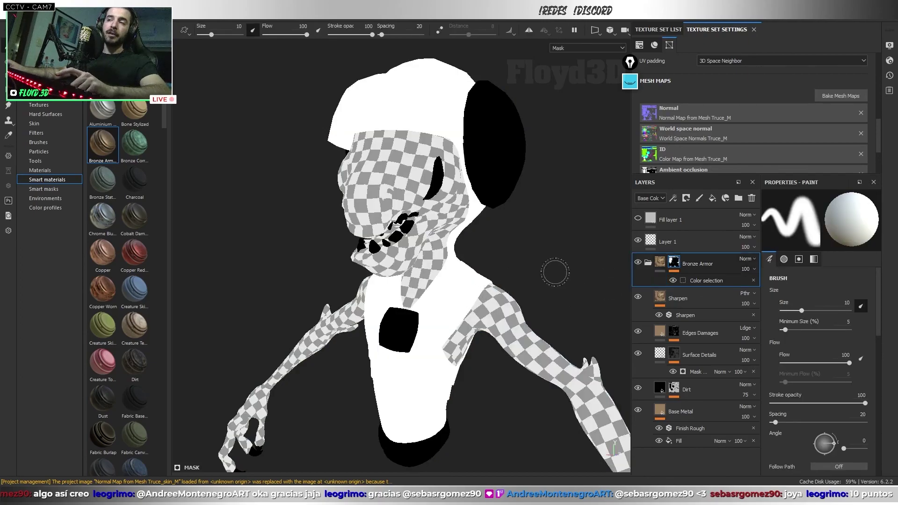
{"action": "key", "text": "m"}
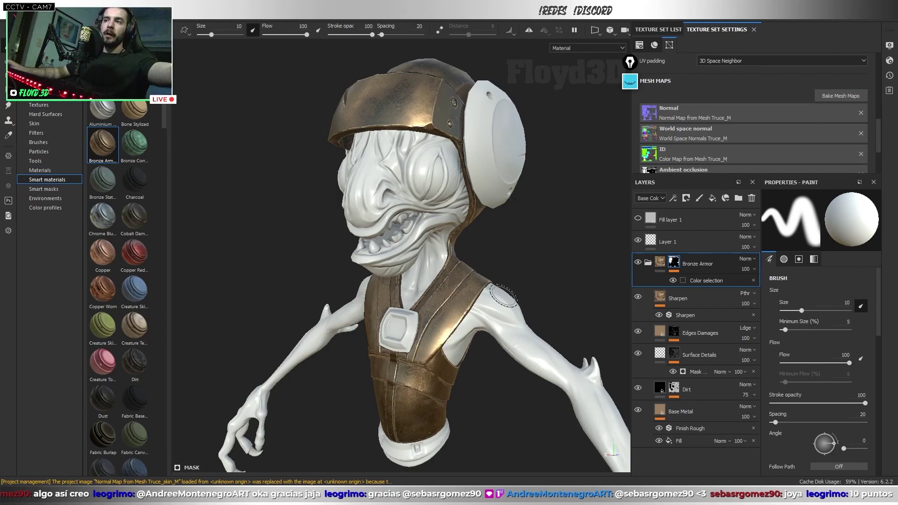
{"action": "mouse_move", "coordinate": [533, 234]}
{"action": "left_mouse_down", "text": "alt"}
{"action": "mouse_move", "coordinate": [518, 245]}
{"action": "mouse_move", "coordinate": [569, 282]}
{"action": "mouse_move", "coordinate": [550, 291]}
{"action": "left_mouse_up", "text": "alt"}
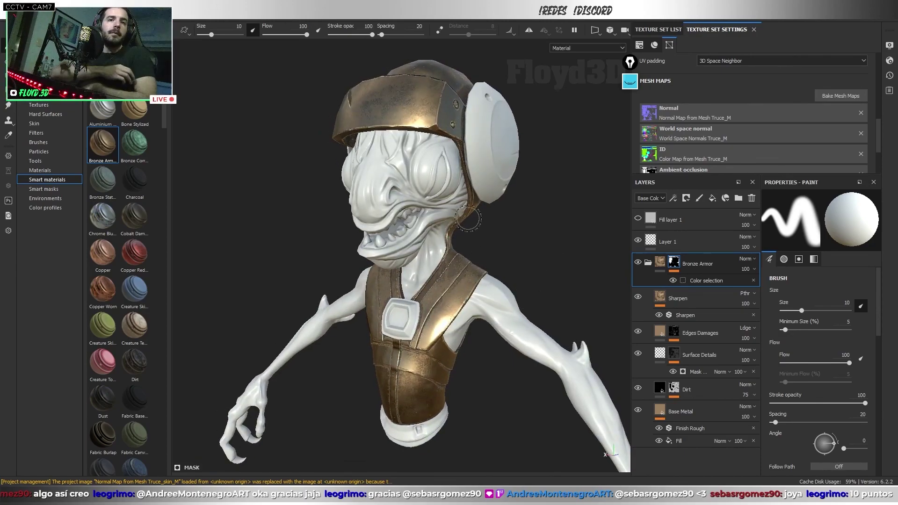